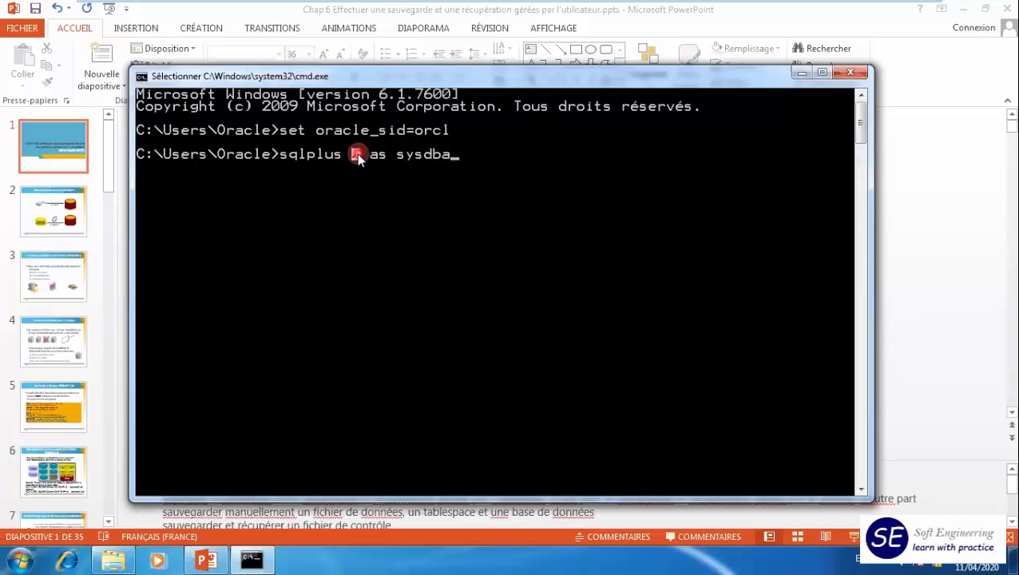
# - Log in to SQL*Plus as the sys user with its account password and the sysdba privilege
pyautogui.rightClick(357, 155)
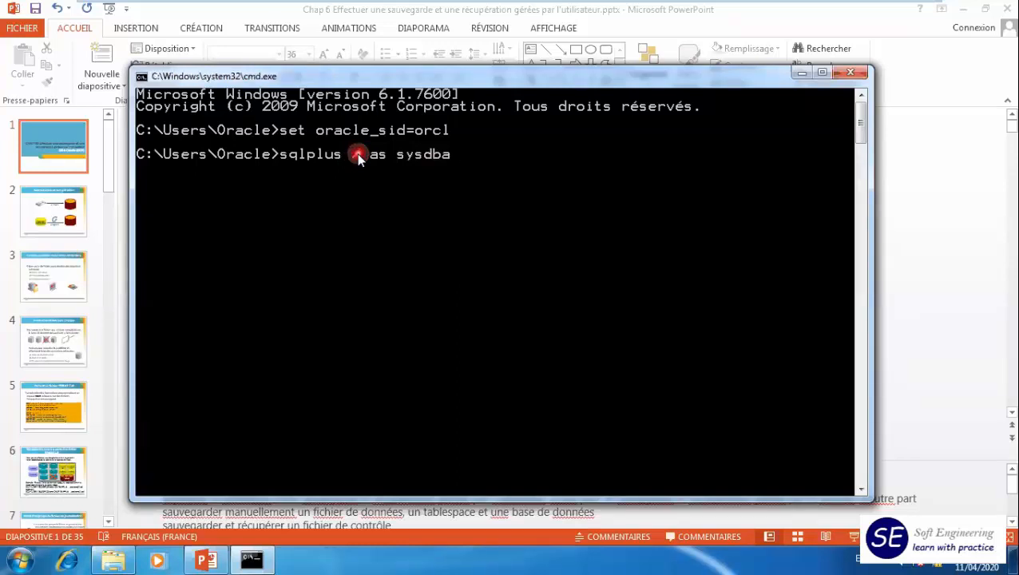
pyautogui.press('Left')
pyautogui.press('Left')
pyautogui.press('Left')
pyautogui.press('Left')
pyautogui.press('Left')
pyautogui.press('Left')
pyautogui.press('Left')
pyautogui.press('Left')
pyautogui.press('Left')
pyautogui.press('Left')
pyautogui.press('Left')
pyautogui.press('Left')
pyautogui.write('sy')
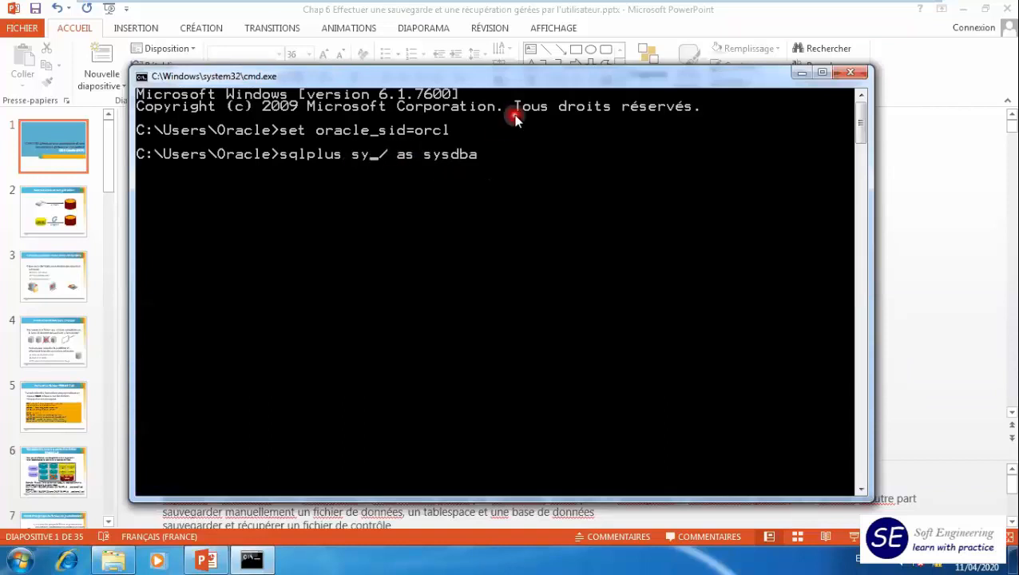
pyautogui.write('s')
pyautogui.press('Delete')
pyautogui.write('o')
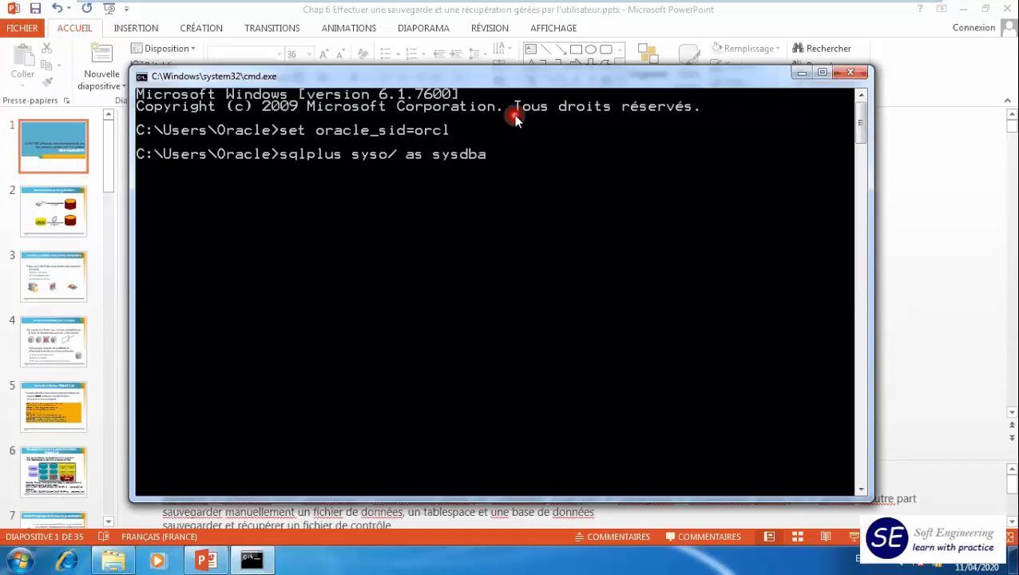
pyautogui.press('BackSpace')
pyautogui.write('oracle')
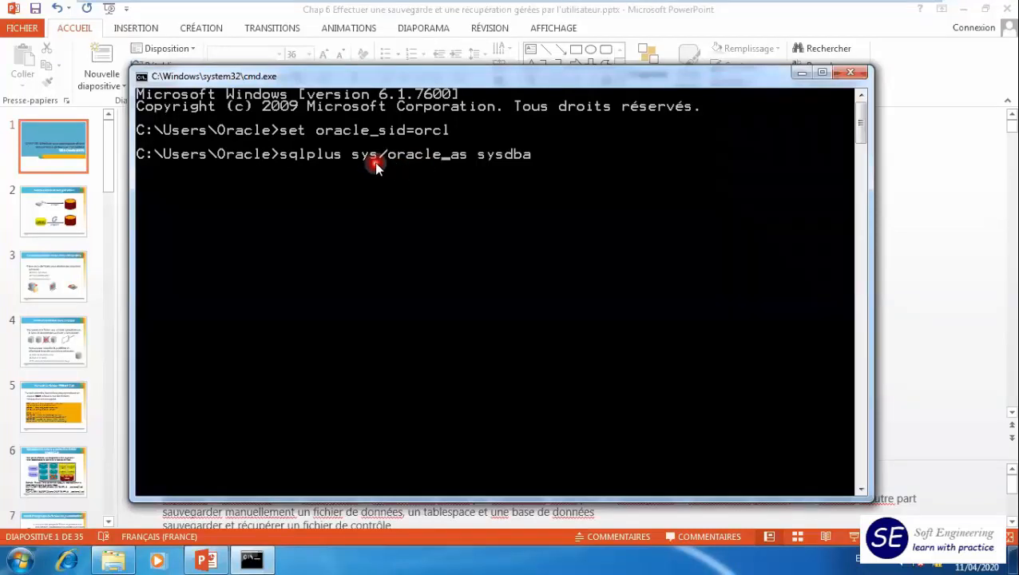
pyautogui.press('Return')
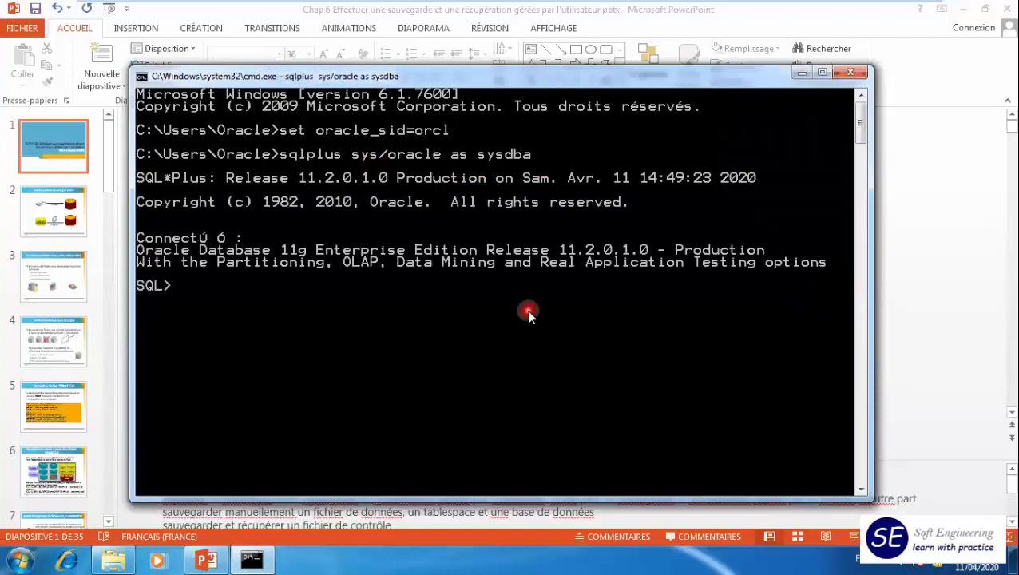
# - Create a new folder named um1 at the root of local disk C:
pyautogui.click(113, 561)
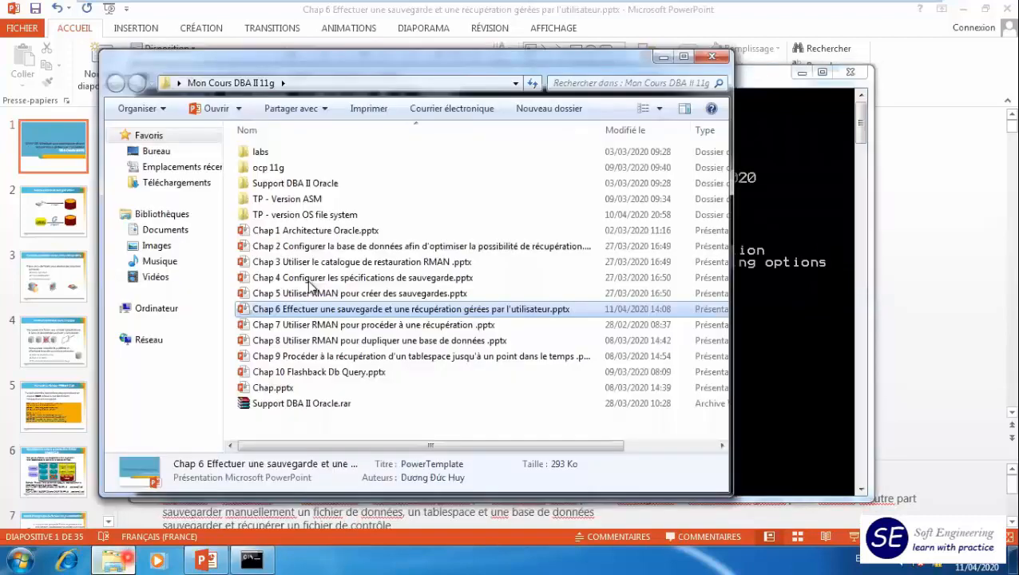
pyautogui.click(154, 309)
pyautogui.doubleClick(296, 171)
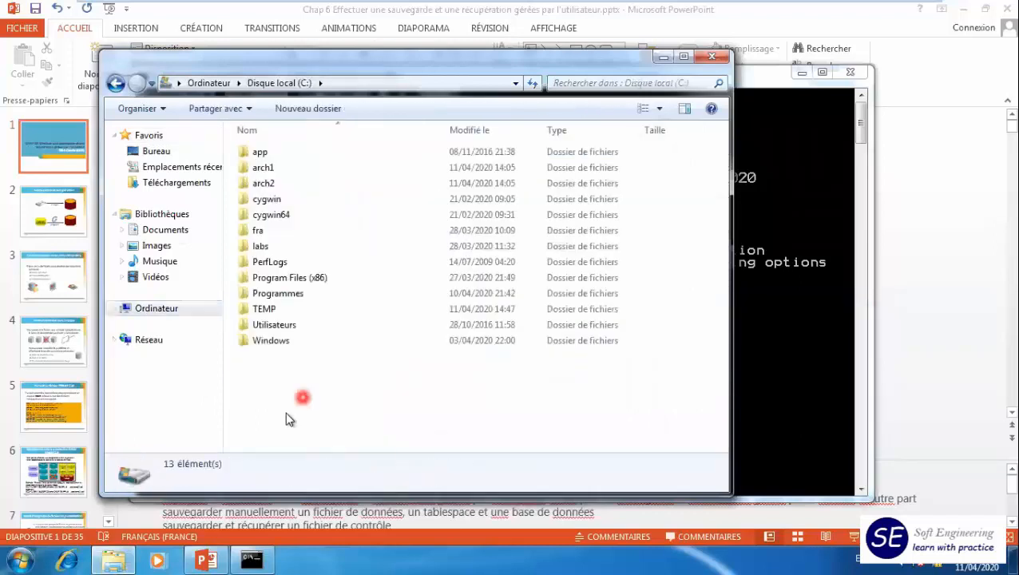
pyautogui.rightClick(281, 405)
pyautogui.moveTo(369, 377)
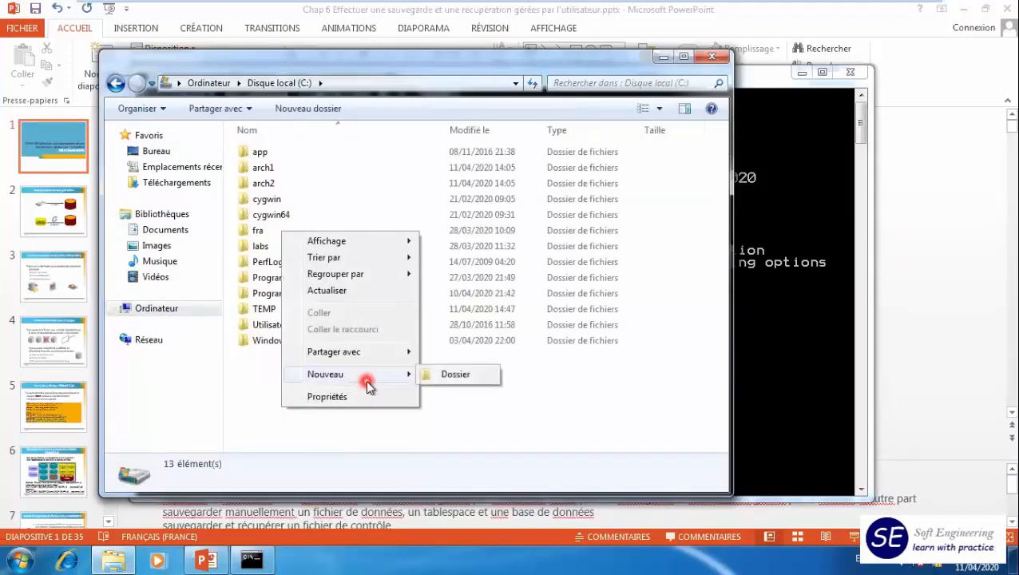
pyautogui.click(449, 379)
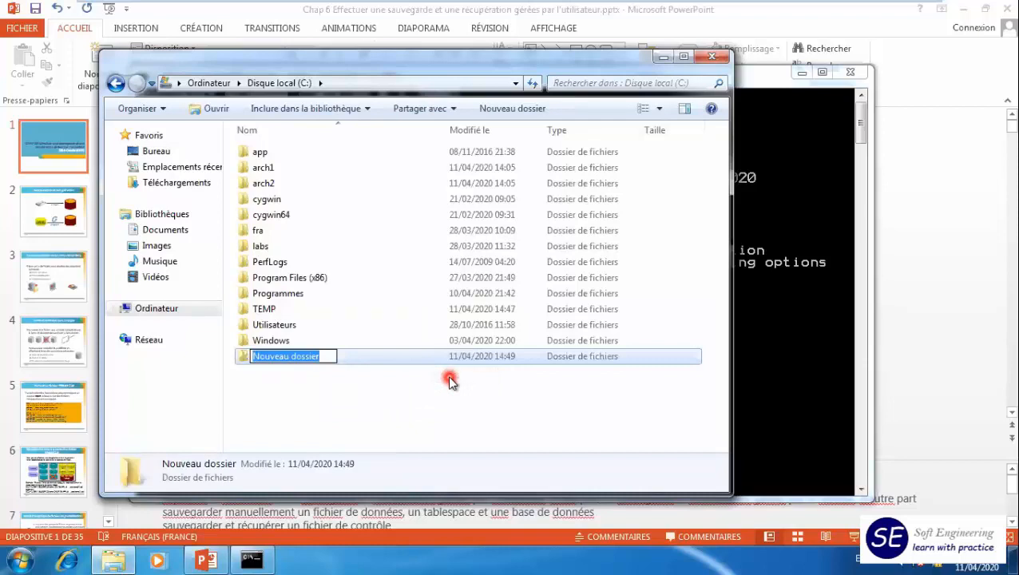
pyautogui.write('um1')
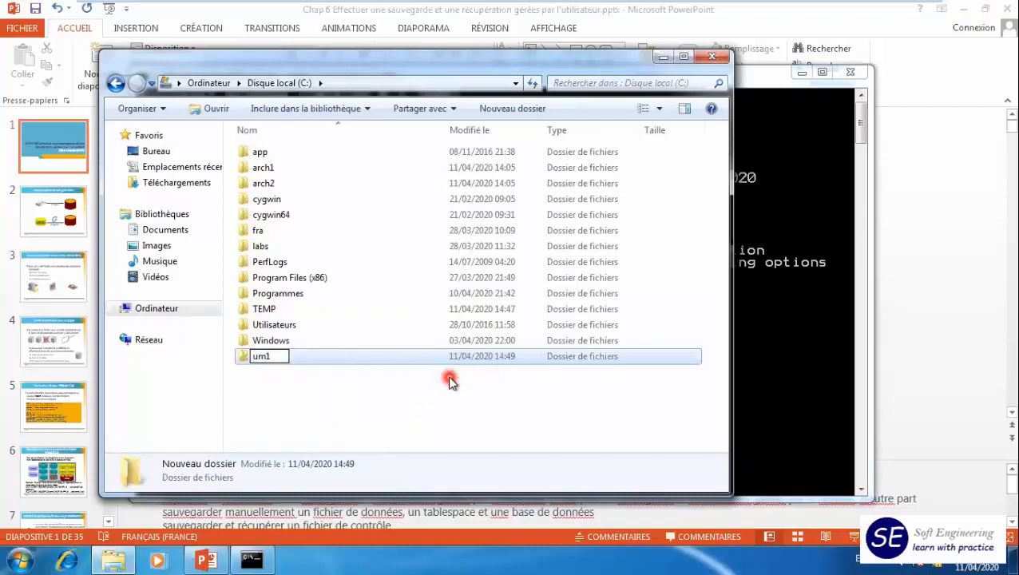
pyautogui.press('Return')
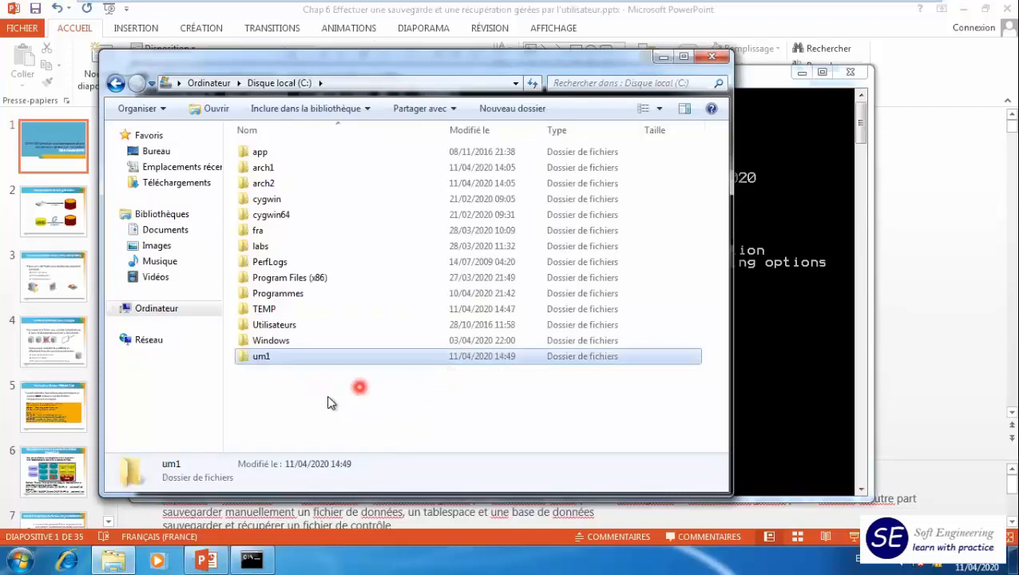
# - Create a second folder named um2 at the root of local disk C:
pyautogui.rightClick(287, 401)
pyautogui.moveTo(409, 365)
pyautogui.click(523, 370)
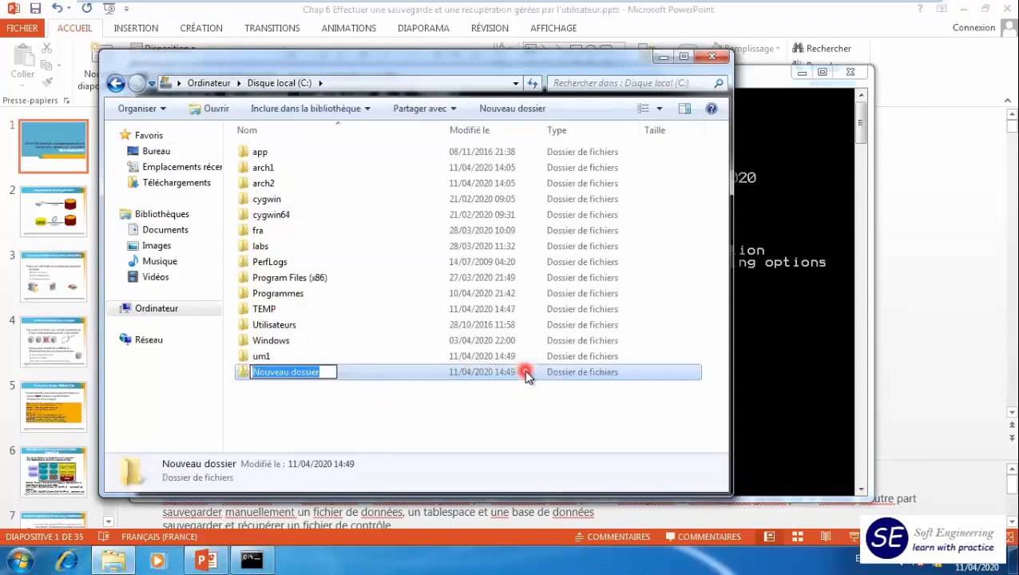
pyautogui.write('um2')
pyautogui.press('Return')
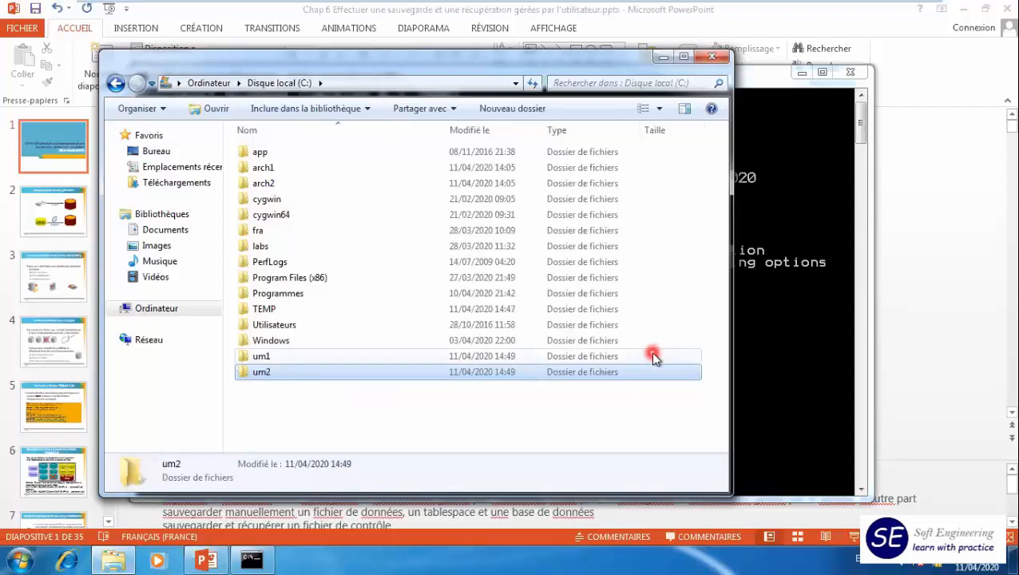
# - Describe the v$datafile view in the SQL*Plus session and review its columns
pyautogui.click(779, 397)
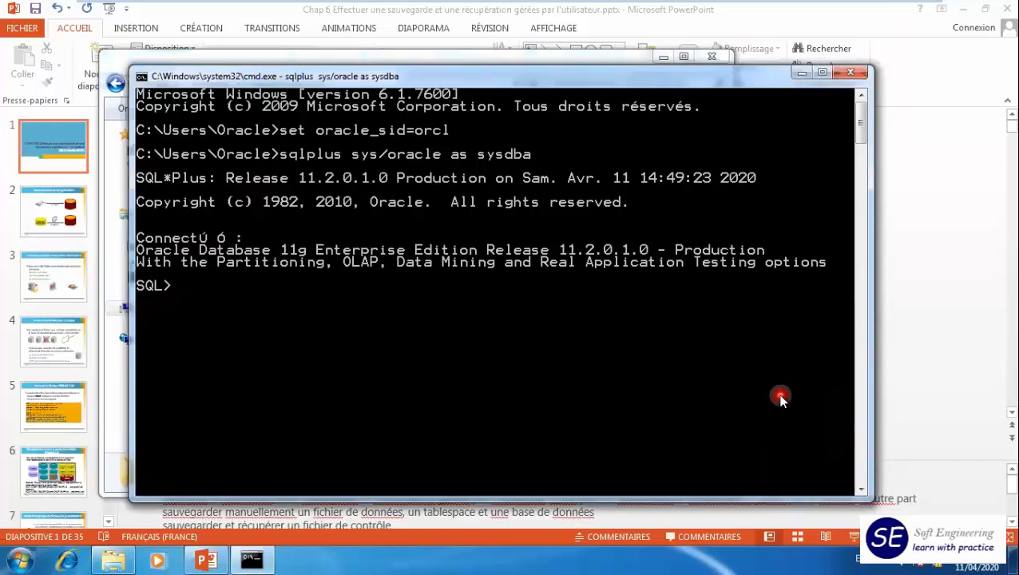
pyautogui.write('desc v$datafile')
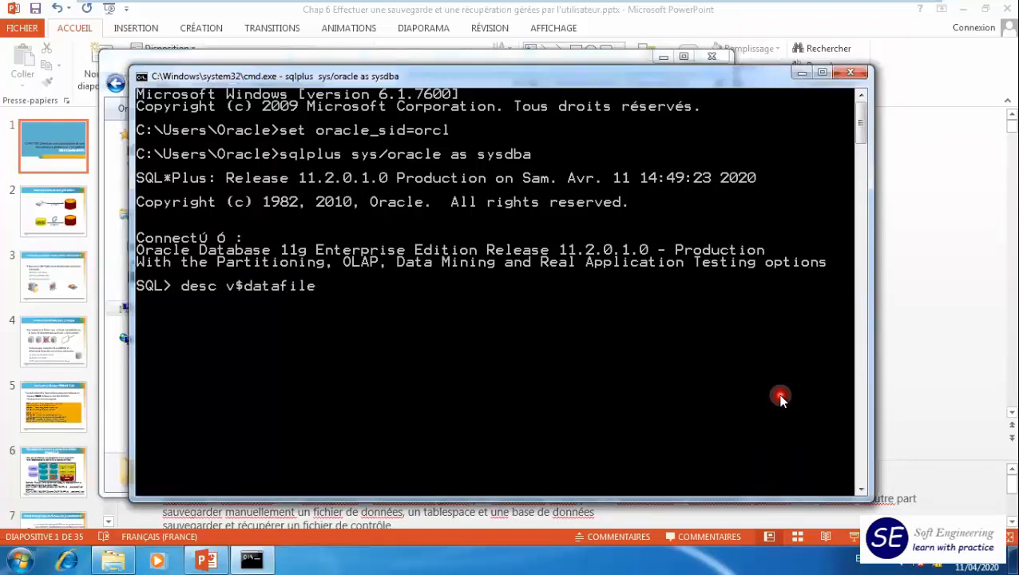
pyautogui.press('Return')
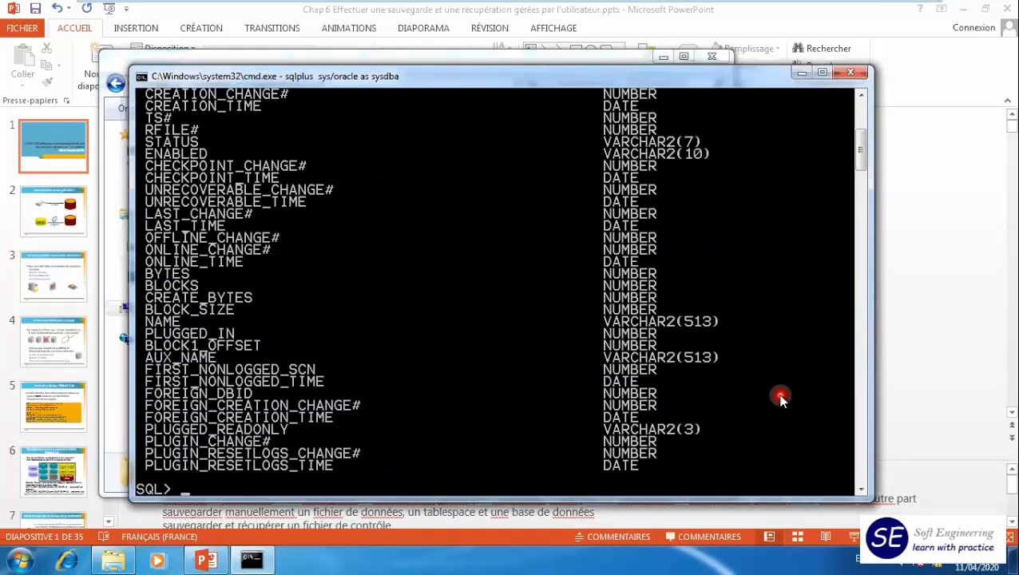
pyautogui.scroll(5, 314, 277)
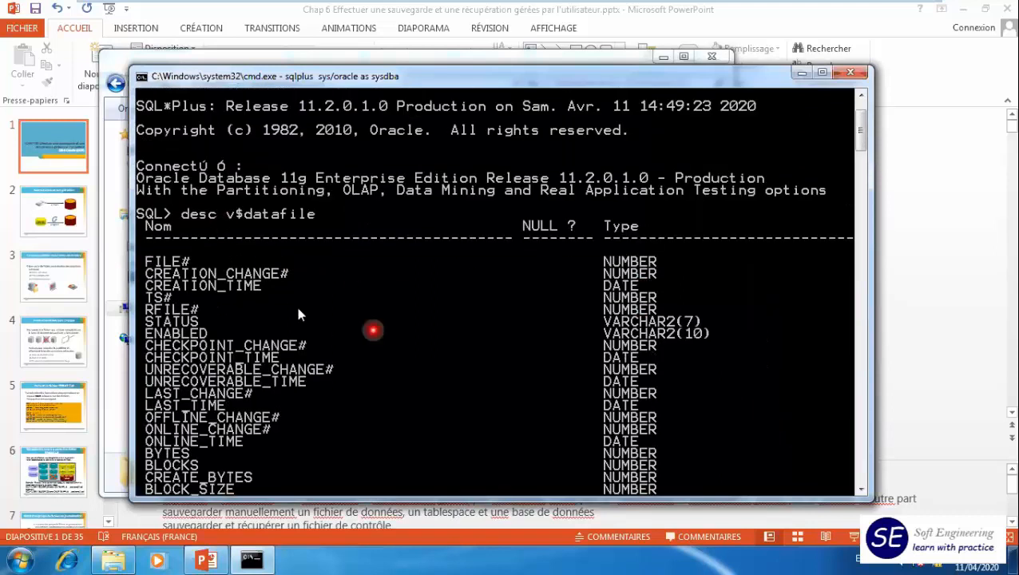
pyautogui.scroll(-5, 311, 311)
pyautogui.scroll(3, 324, 310)
pyautogui.scroll(-2, 324, 312)
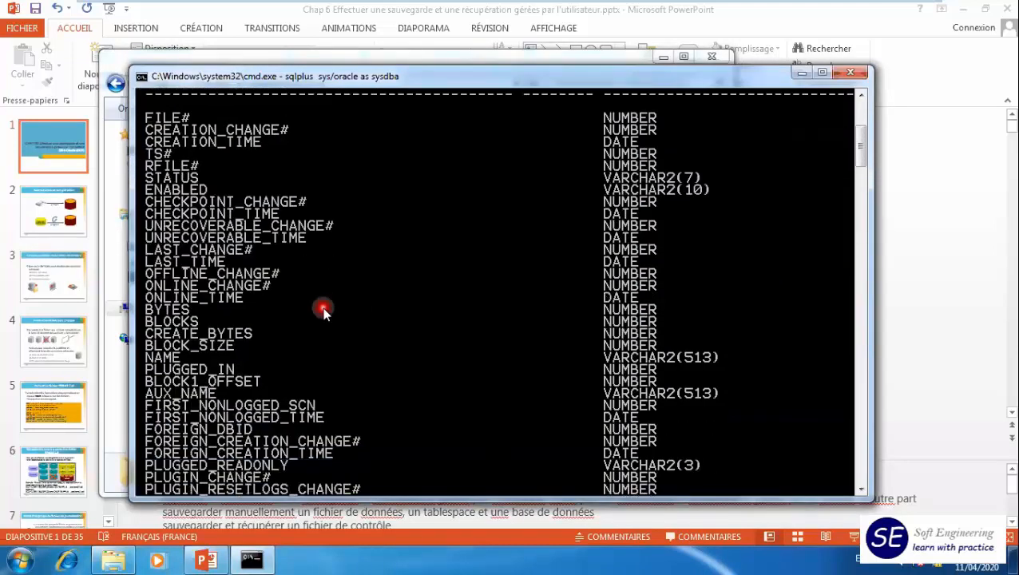
# - Query the file# and name columns from v$datafile to list the data files
pyautogui.scroll(-6, 323, 312)
pyautogui.write('select file#')
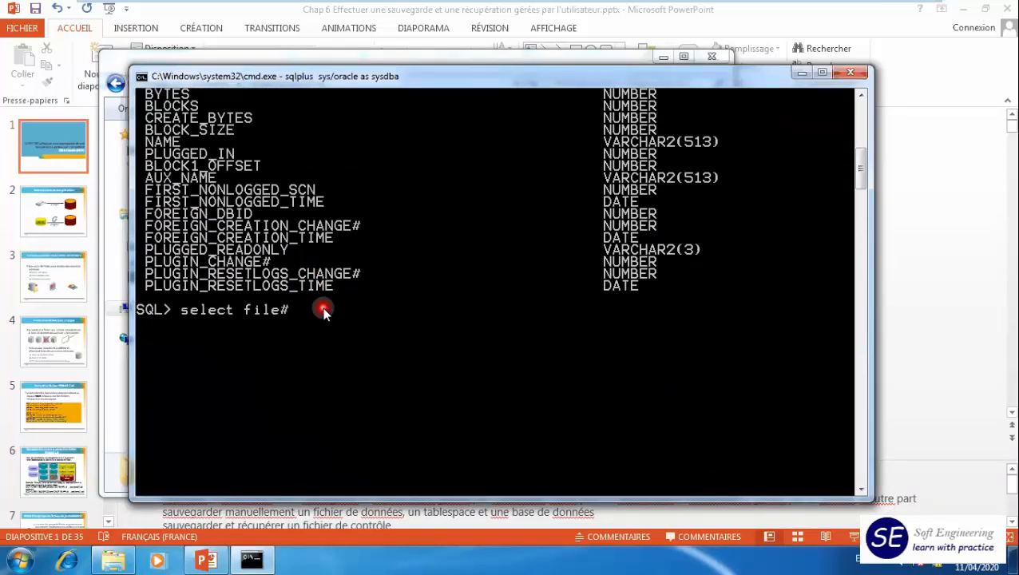
pyautogui.write(',name from v$data')
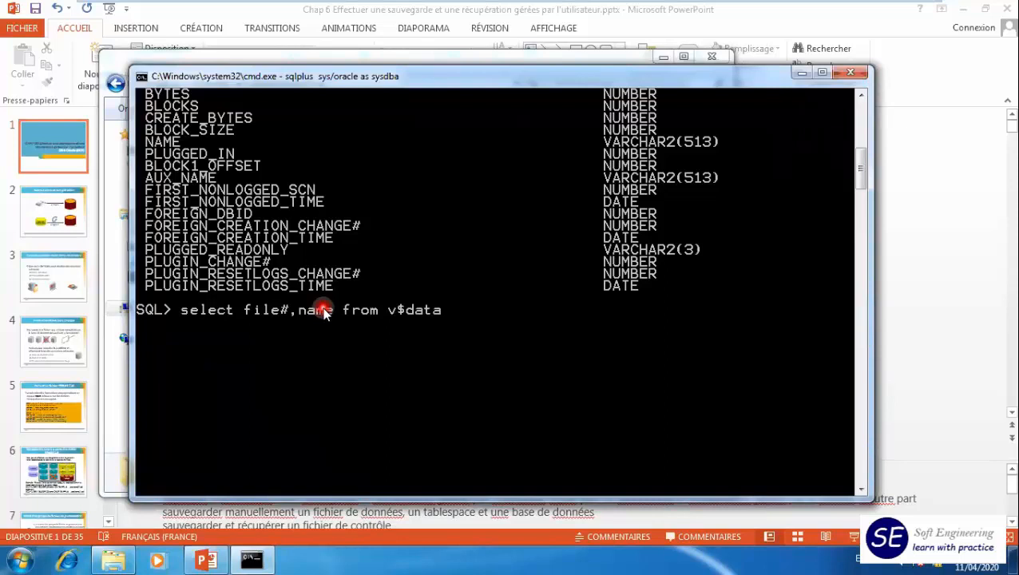
pyautogui.write('file;')
pyautogui.press('Return')
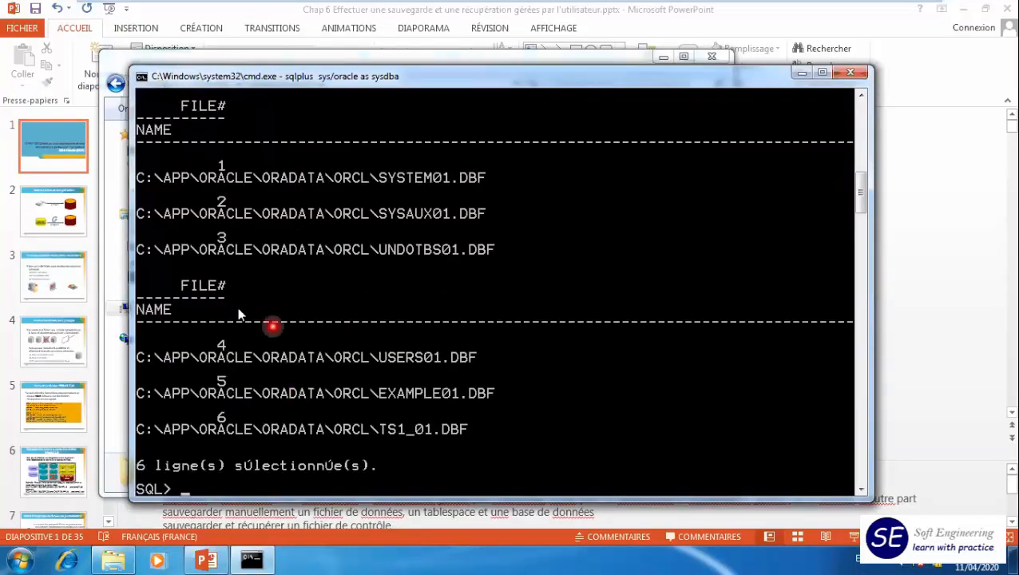
# - Format the name column to a50 and rerun the data file query
pyautogui.click(348, 343)
pyautogui.write('col n')
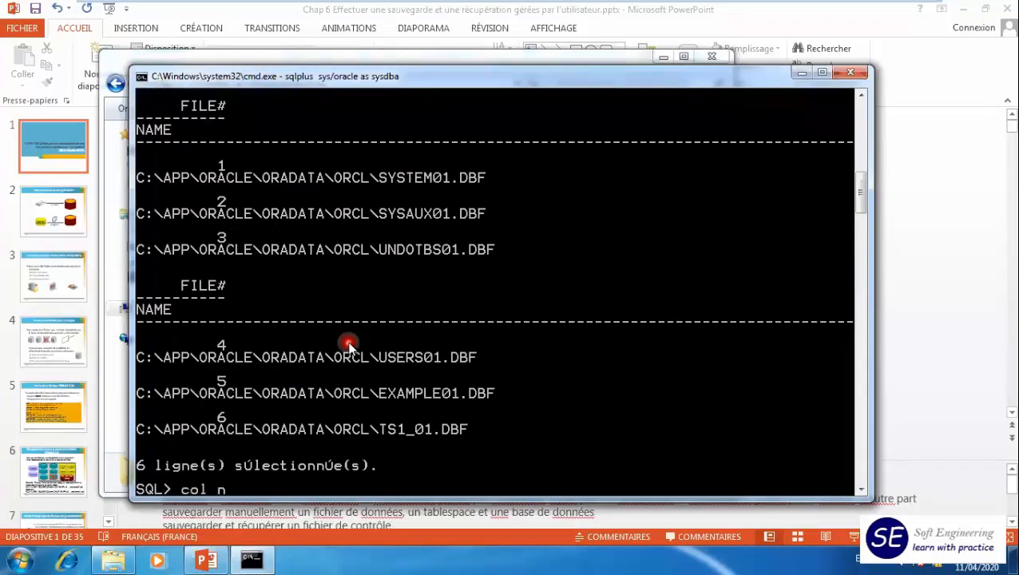
pyautogui.write('ame for a50')
pyautogui.press('Return')
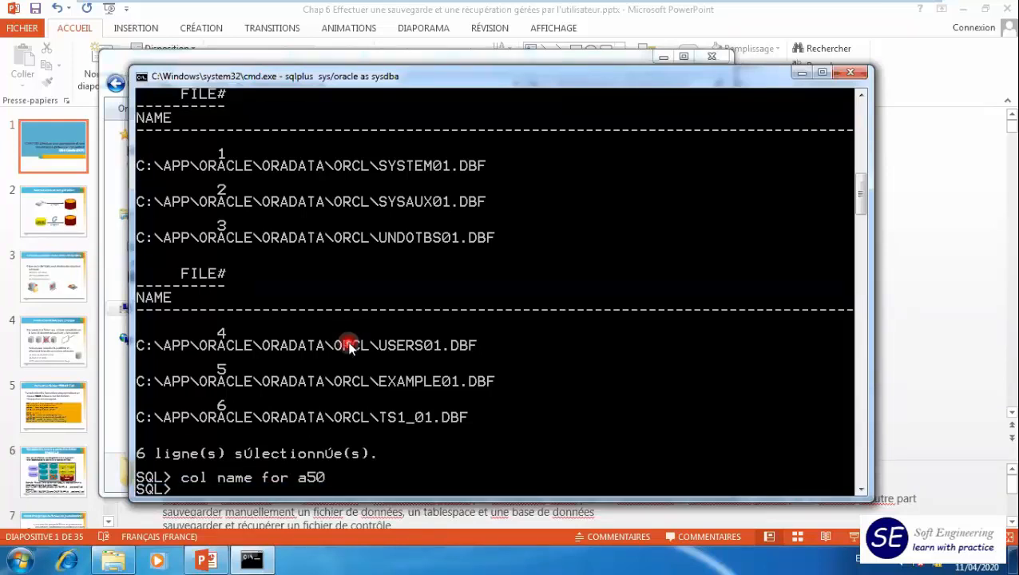
pyautogui.write('/')
pyautogui.press('Return')
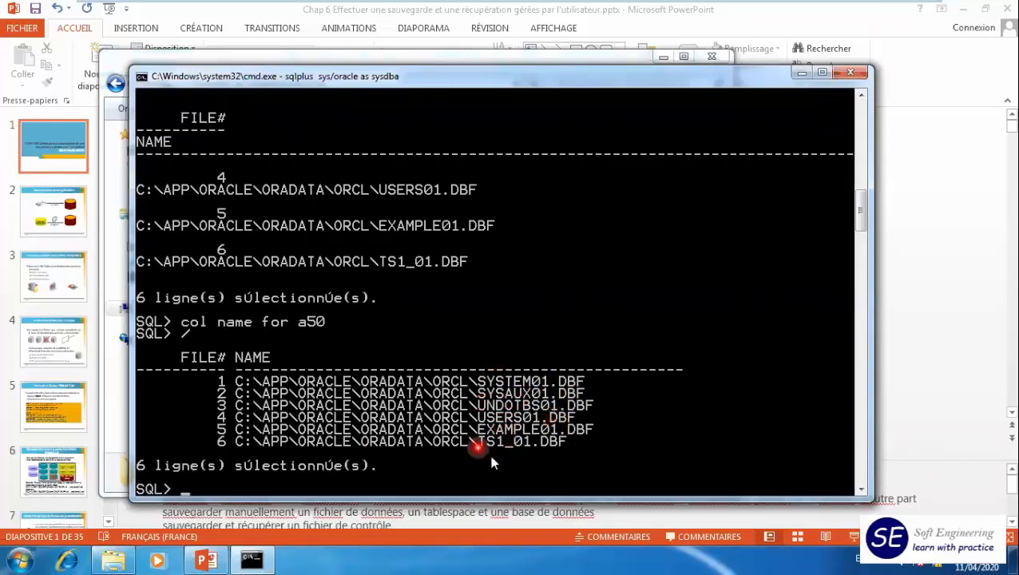
pyautogui.click(537, 463)
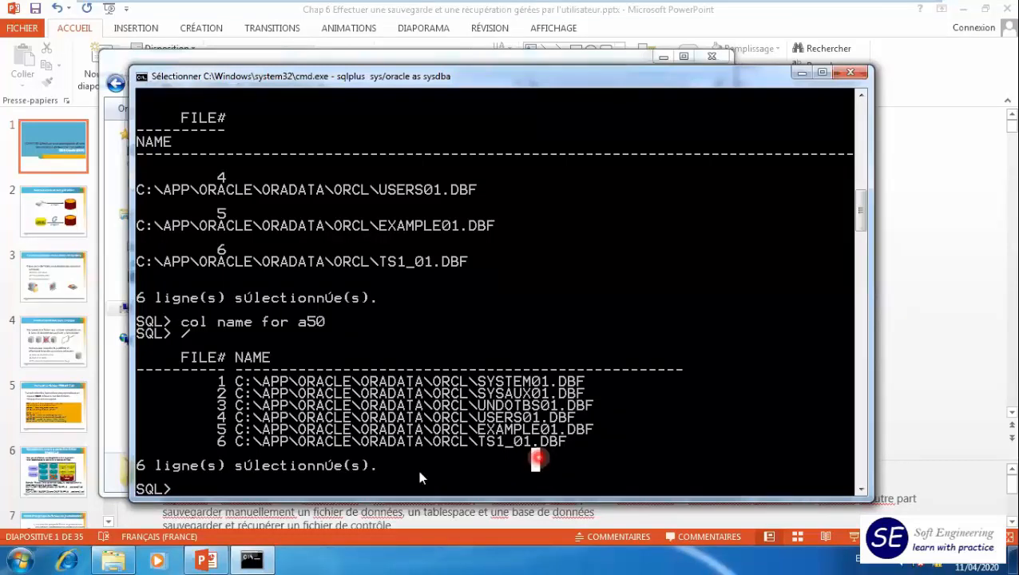
# - Browse in Windows Explorer to the Oracle home folder C:\app\Oracle\product\11.2.0\dbhome_1
pyautogui.click(117, 557)
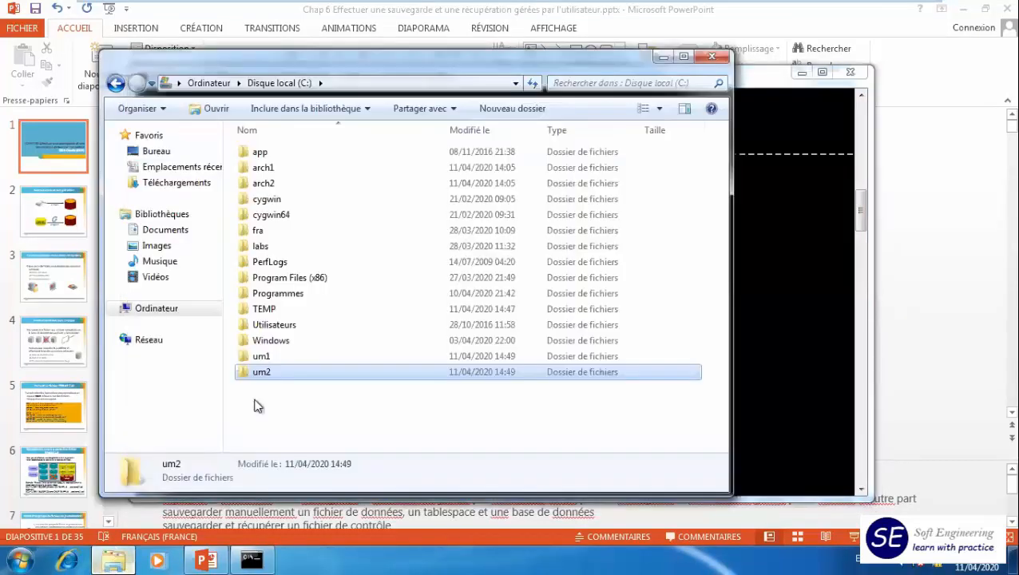
pyautogui.doubleClick(268, 157)
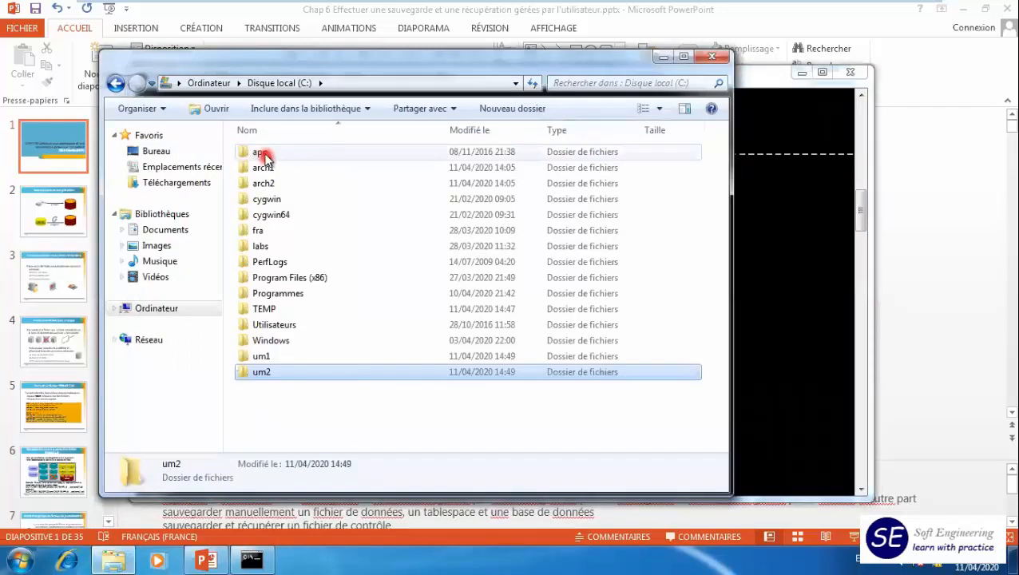
pyautogui.doubleClick(269, 154)
pyautogui.click(256, 265)
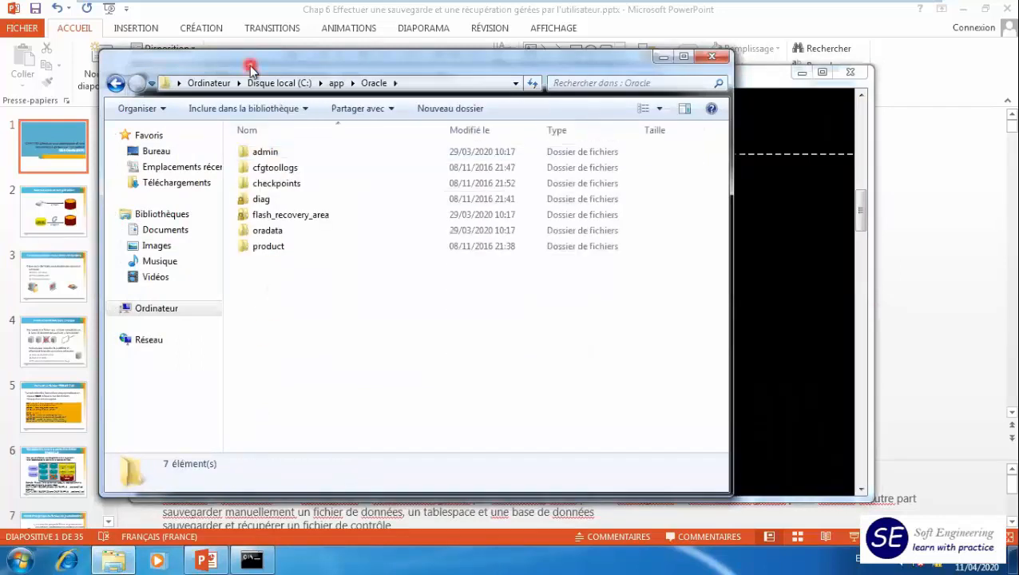
pyautogui.click(263, 159)
pyautogui.doubleClick(261, 248)
pyautogui.doubleClick(260, 153)
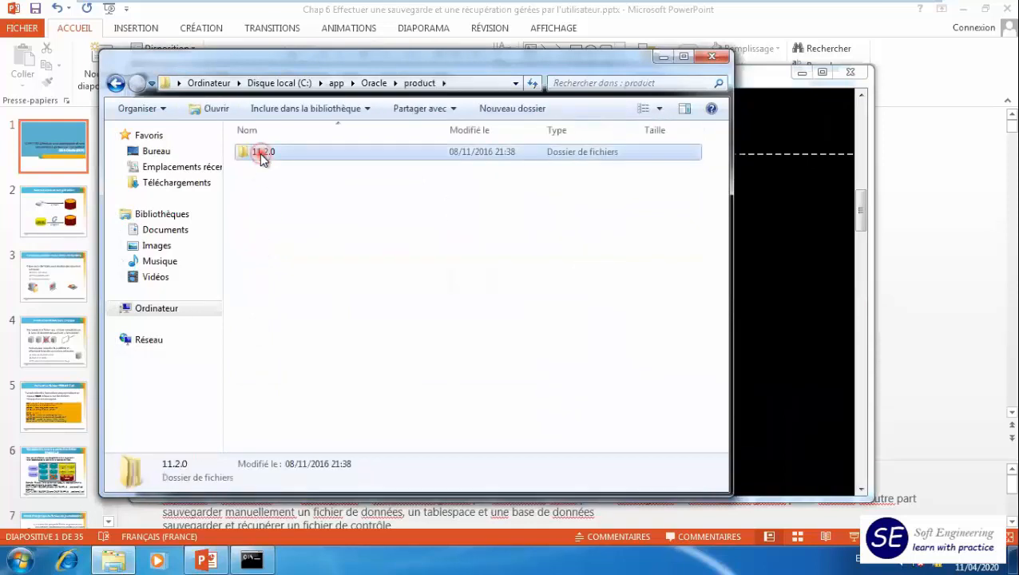
pyautogui.click(267, 154)
pyautogui.doubleClick(267, 153)
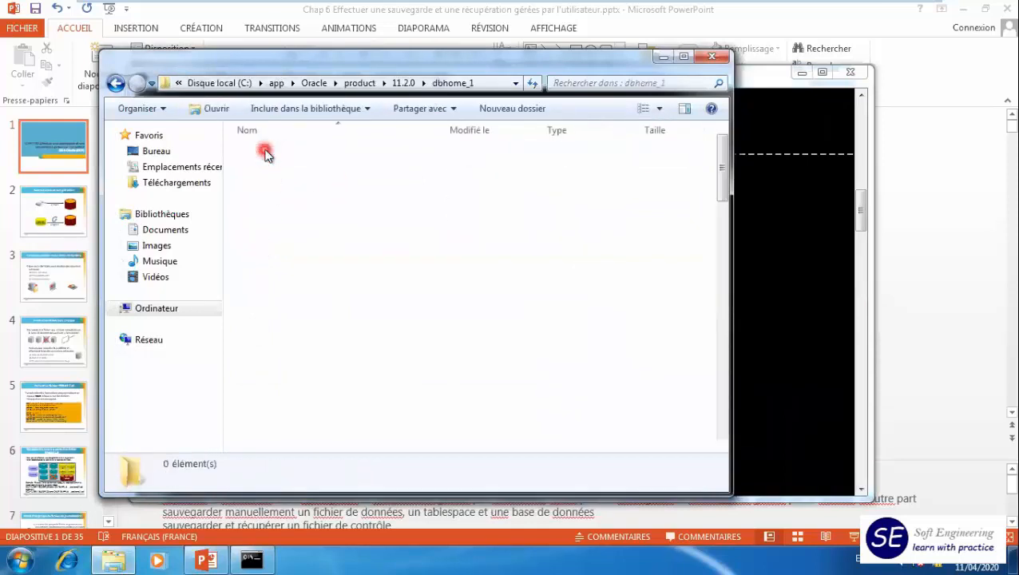
# - Go into the database folder and open SPFILEORCL.ORA in Notepad
pyautogui.scroll(-4, 363, 284)
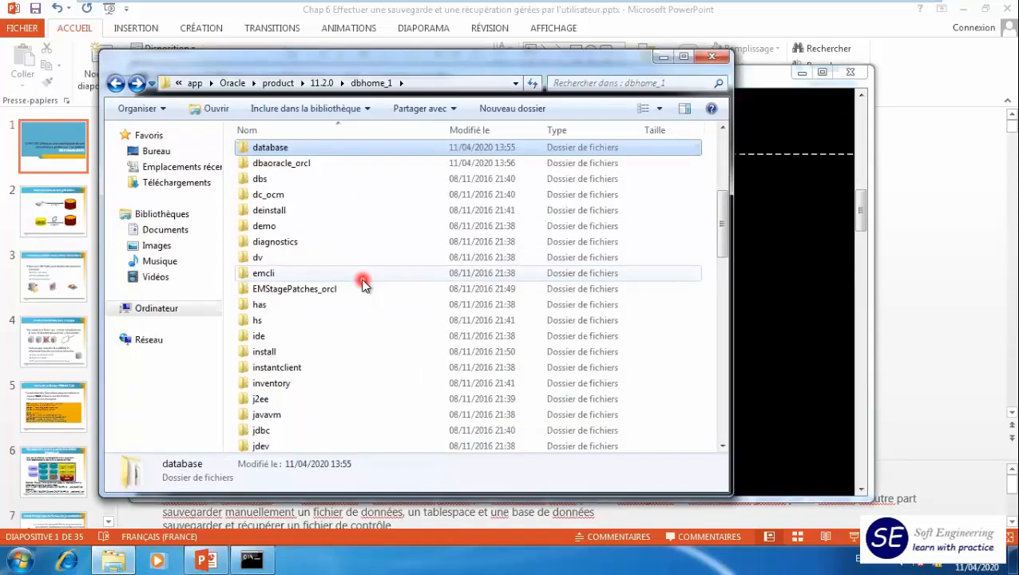
pyautogui.scroll(2, 362, 285)
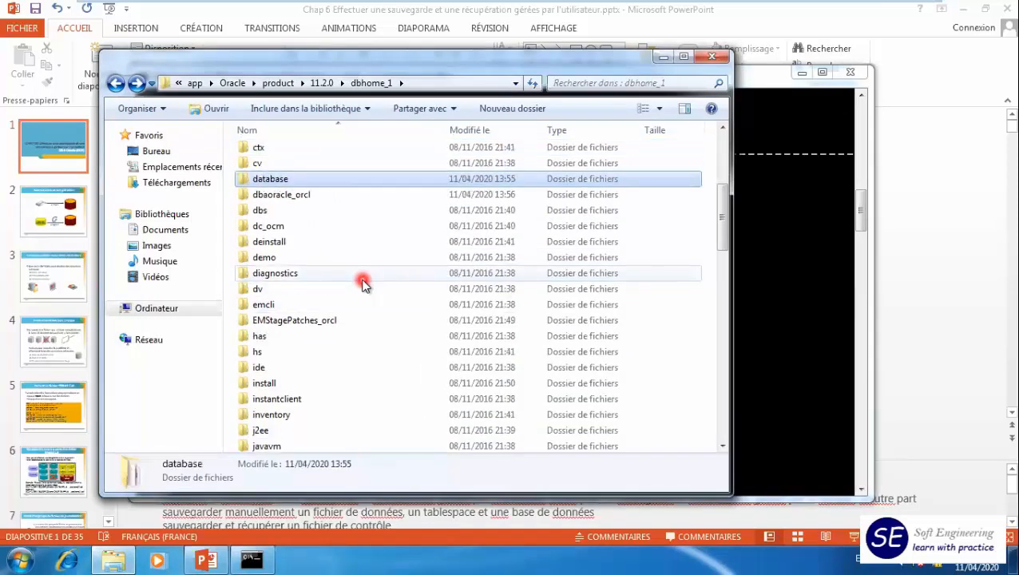
pyautogui.press('Return')
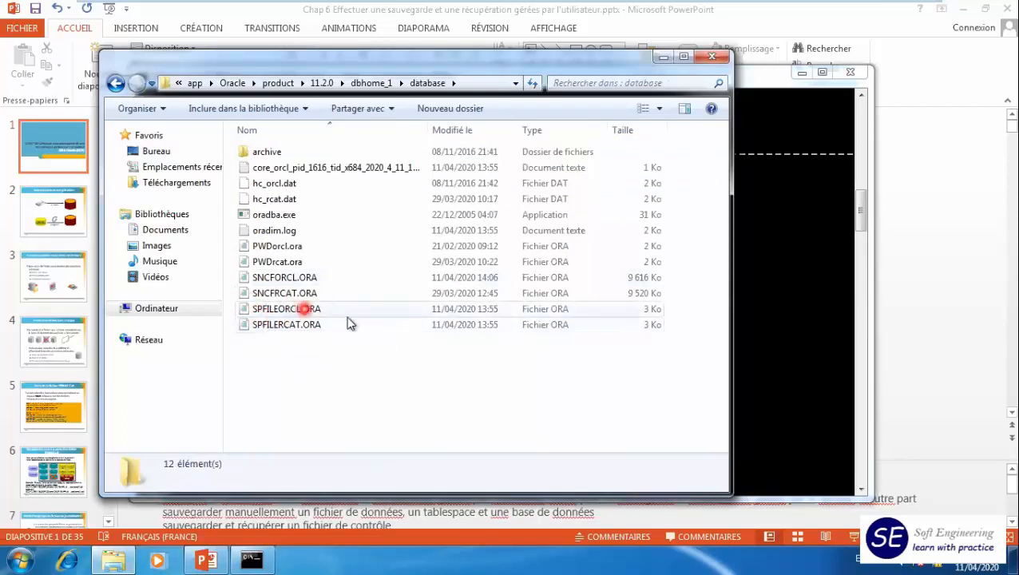
pyautogui.click(289, 312)
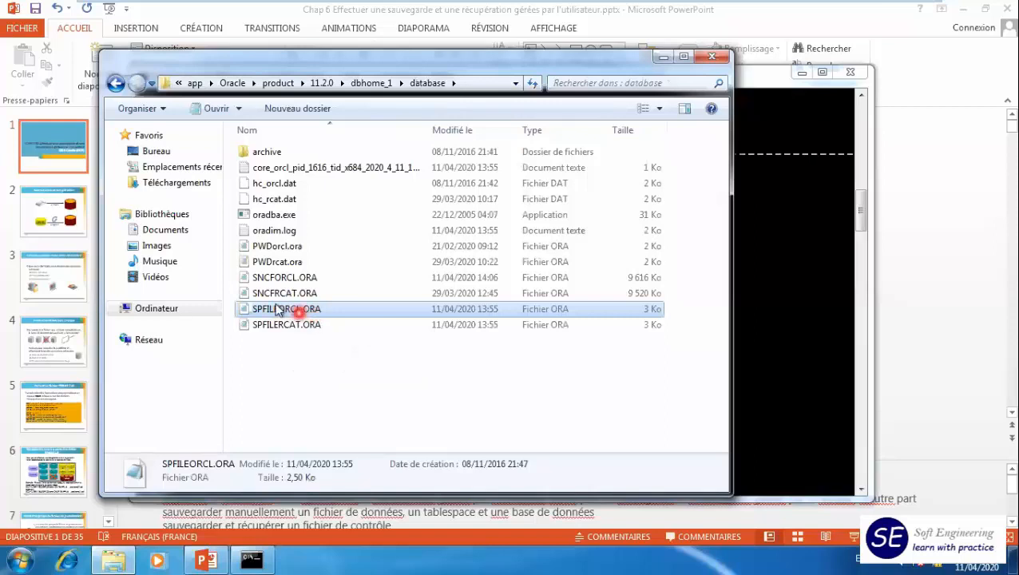
pyautogui.doubleClick(280, 310)
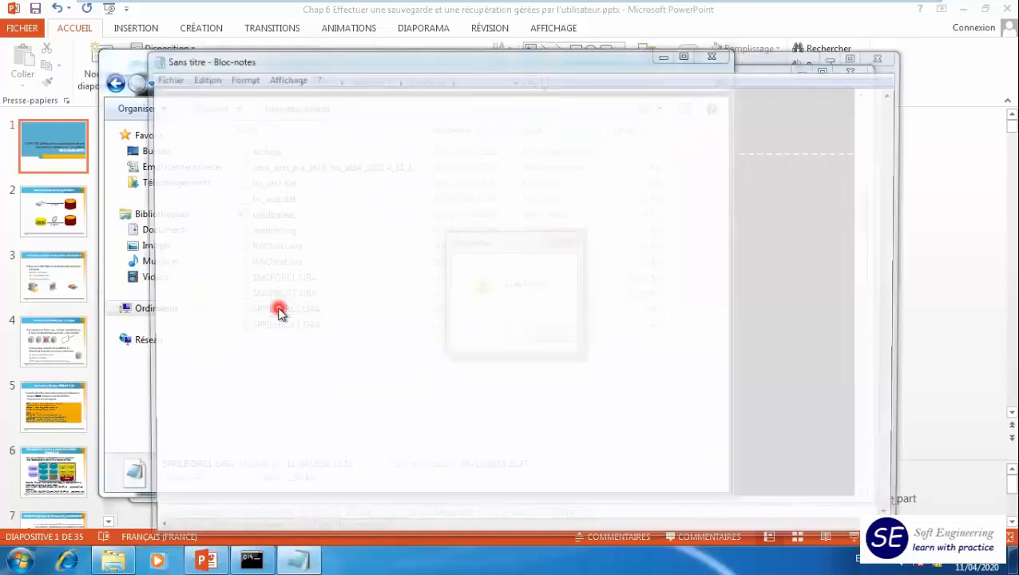
# - Dismiss the Notepad message, close the empty Notepad window and return to the SQL*Plus session
pyautogui.click(551, 336)
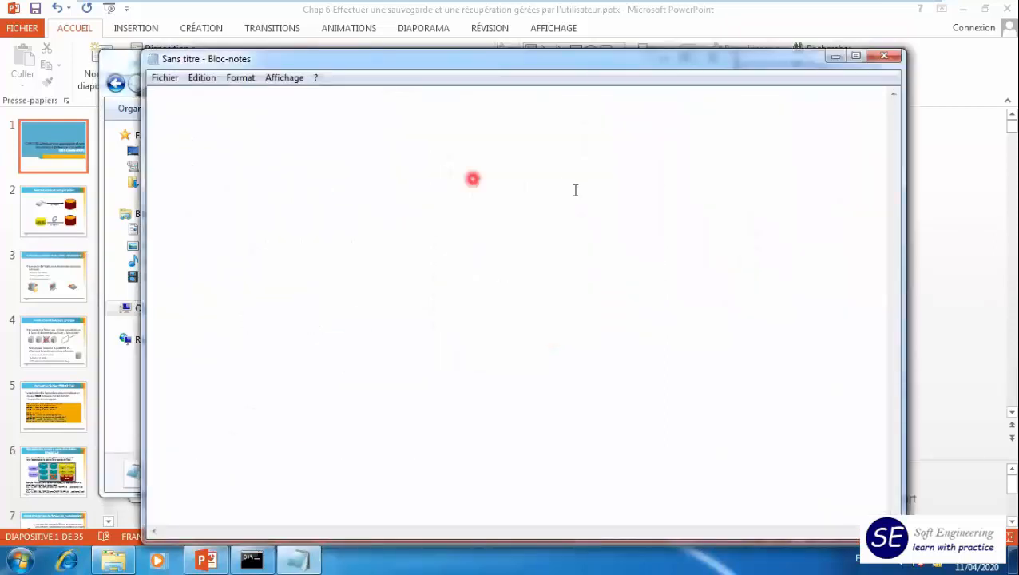
pyautogui.click(884, 56)
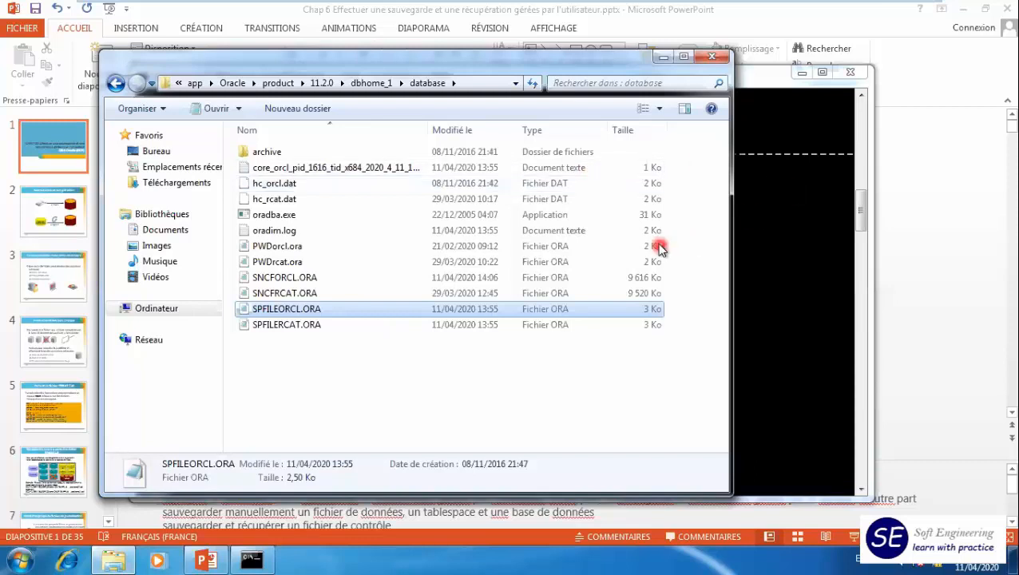
pyautogui.click(772, 324)
pyautogui.click(577, 439)
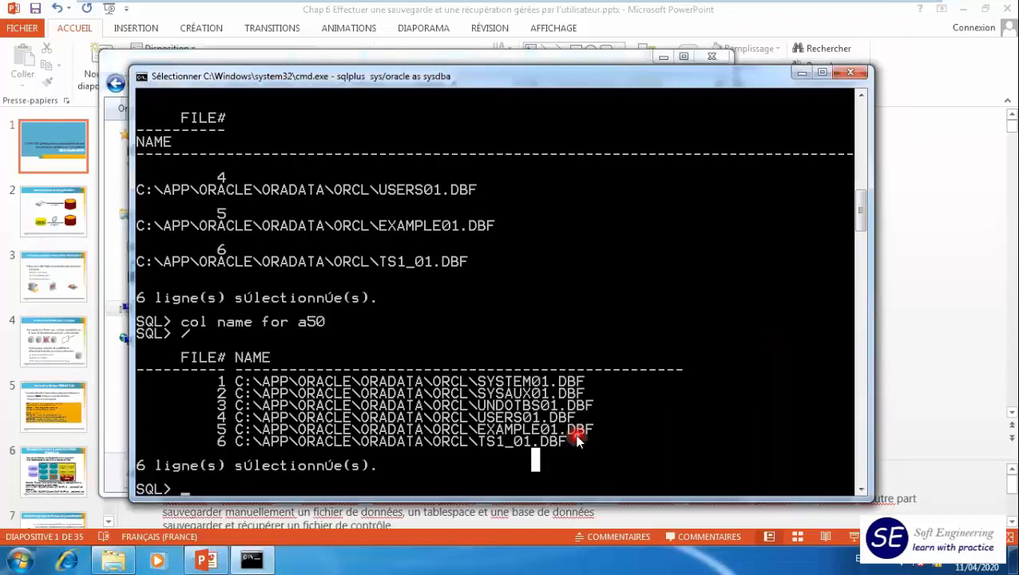
# - Create the text parameter file with create pfile='c:\um1\pfileorcl.txt' from spfile;
pyautogui.write('create ')
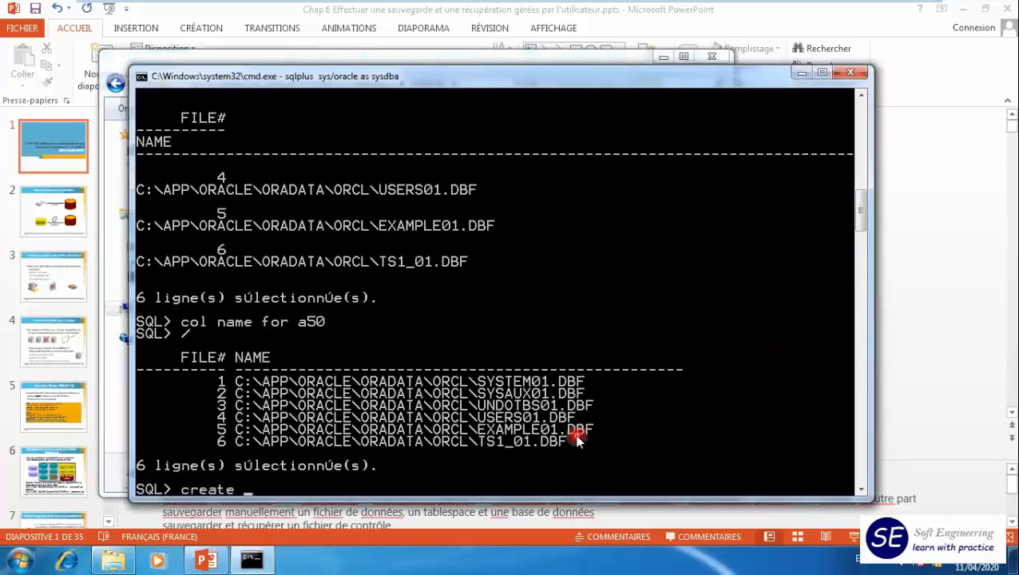
pyautogui.write("pfile='c:\\um1\\")
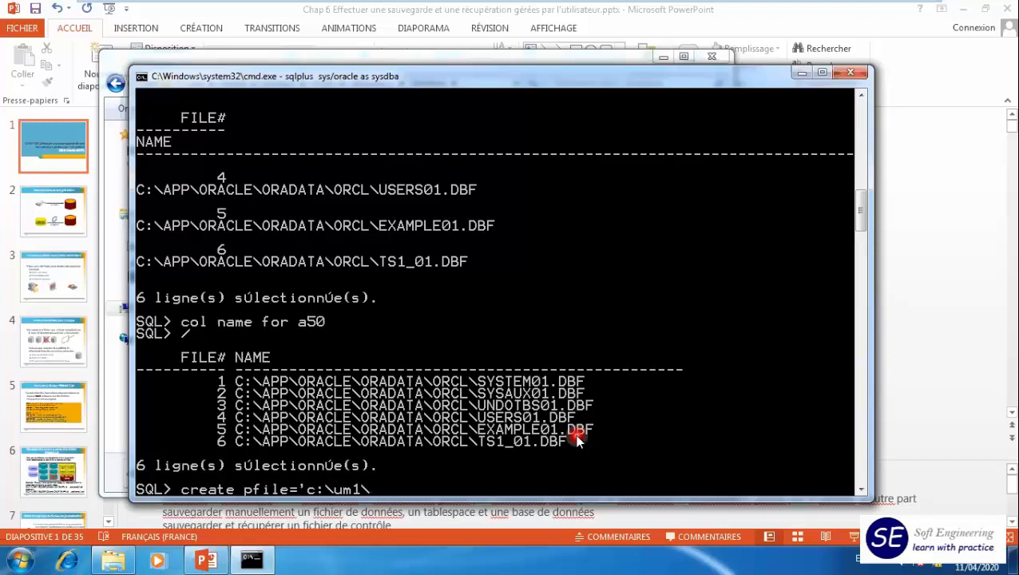
pyautogui.write("pfileorcl.txt' from spfi")
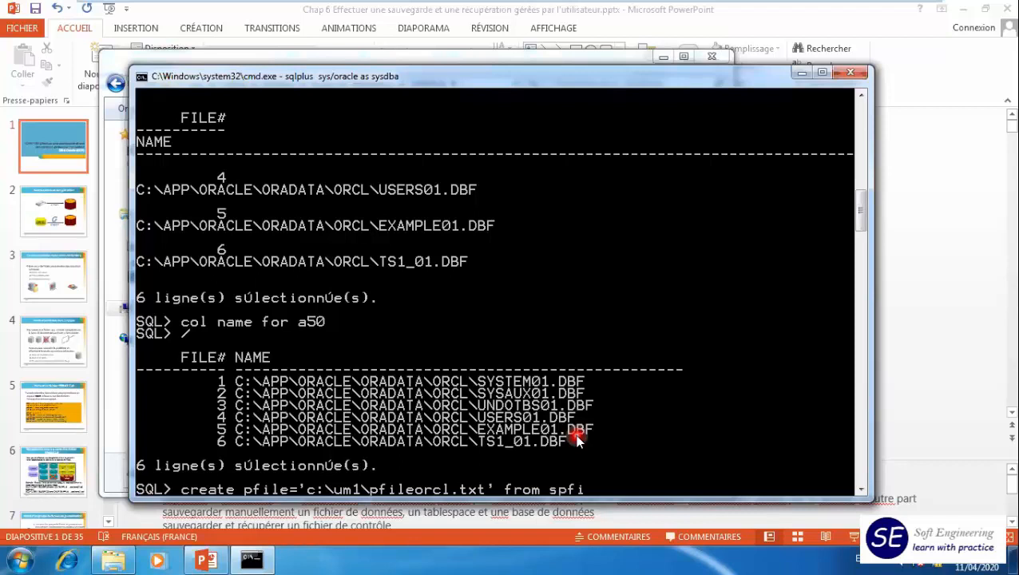
pyautogui.write('le;')
pyautogui.press('Return')
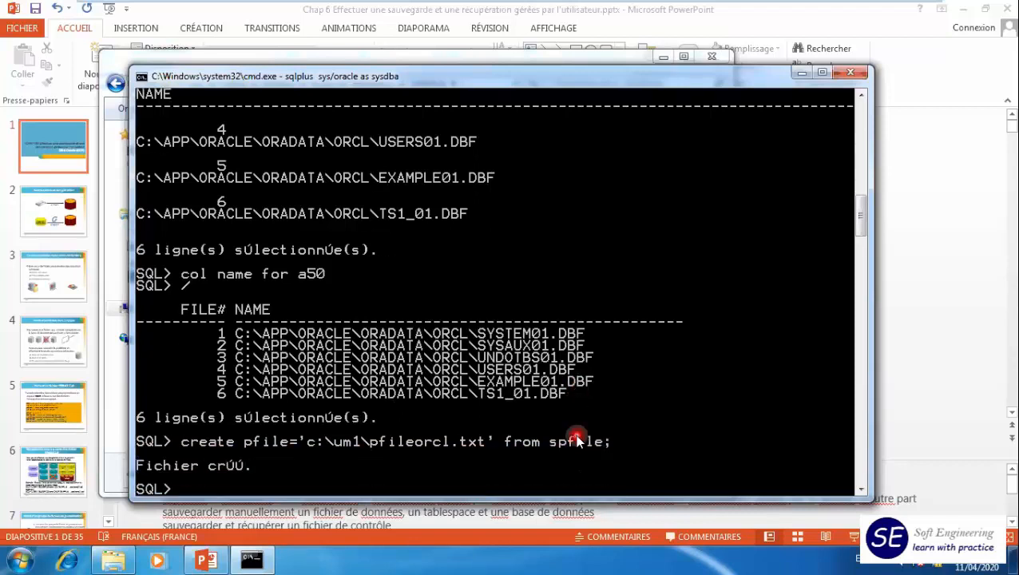
# - Browse in Windows Explorer to C:\um1 and open pfileorcl.txt in Notepad
pyautogui.click(495, 61)
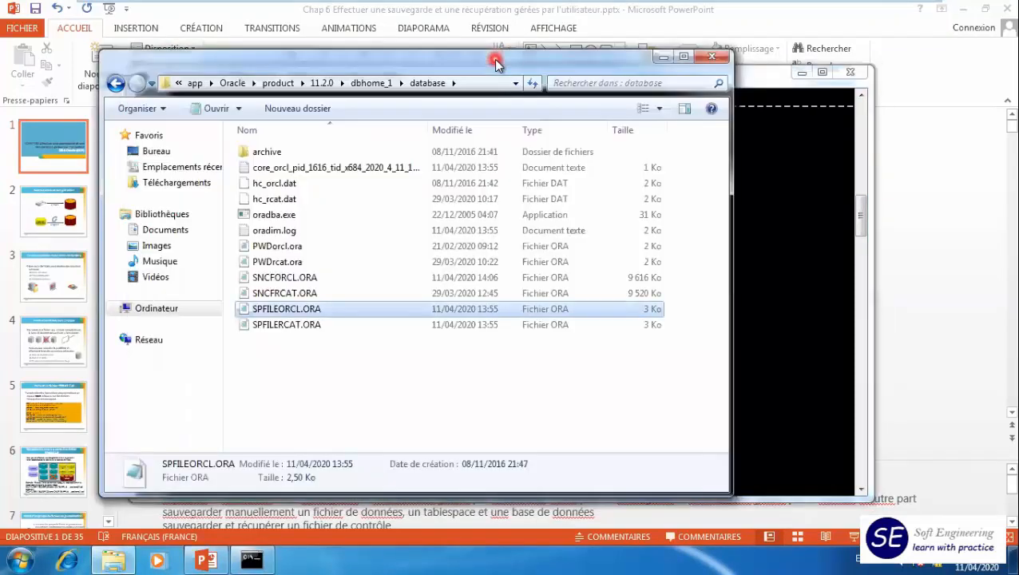
pyautogui.click(157, 308)
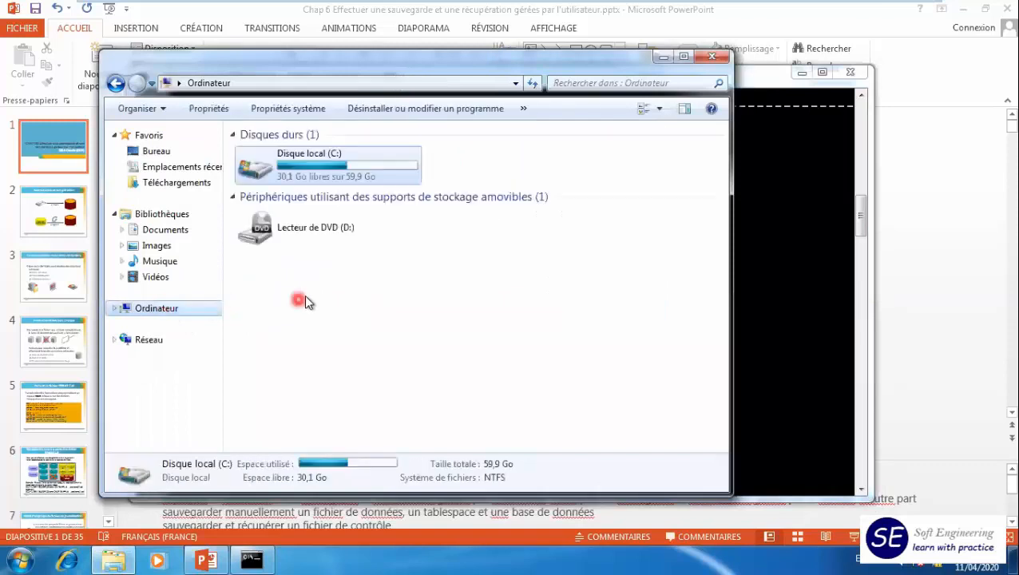
pyautogui.doubleClick(285, 169)
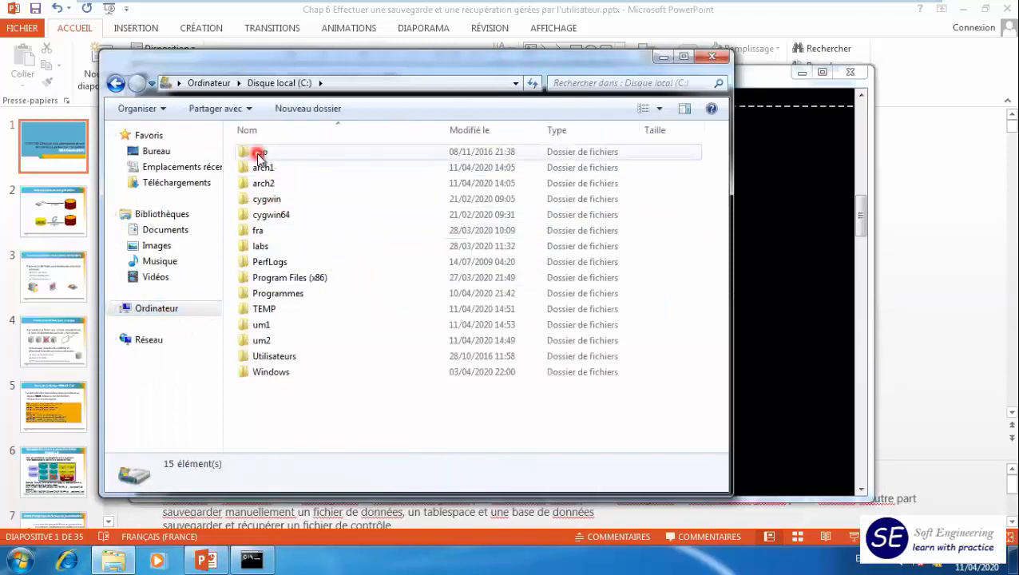
pyautogui.click(270, 326)
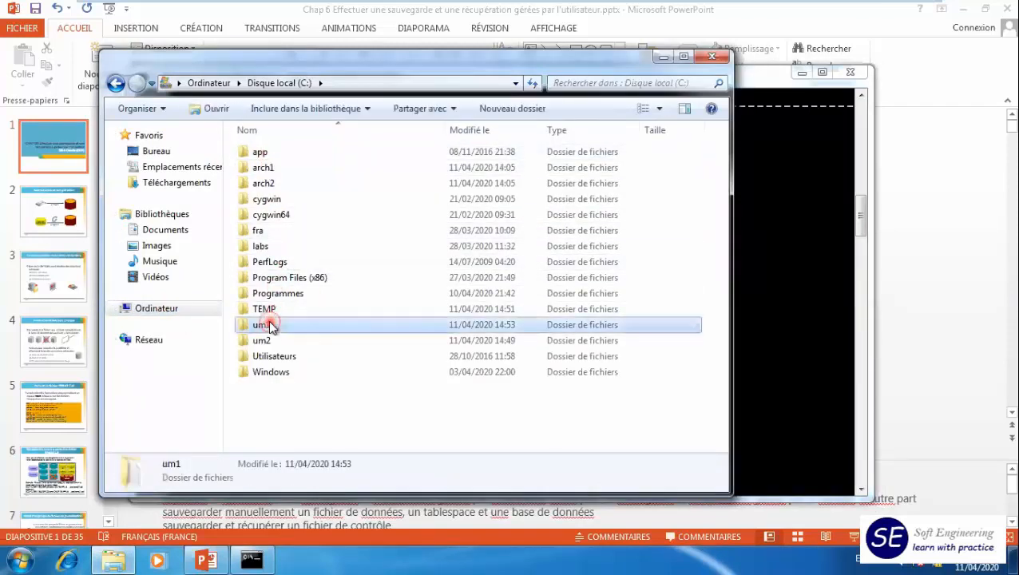
pyautogui.doubleClick(269, 326)
pyautogui.doubleClick(274, 159)
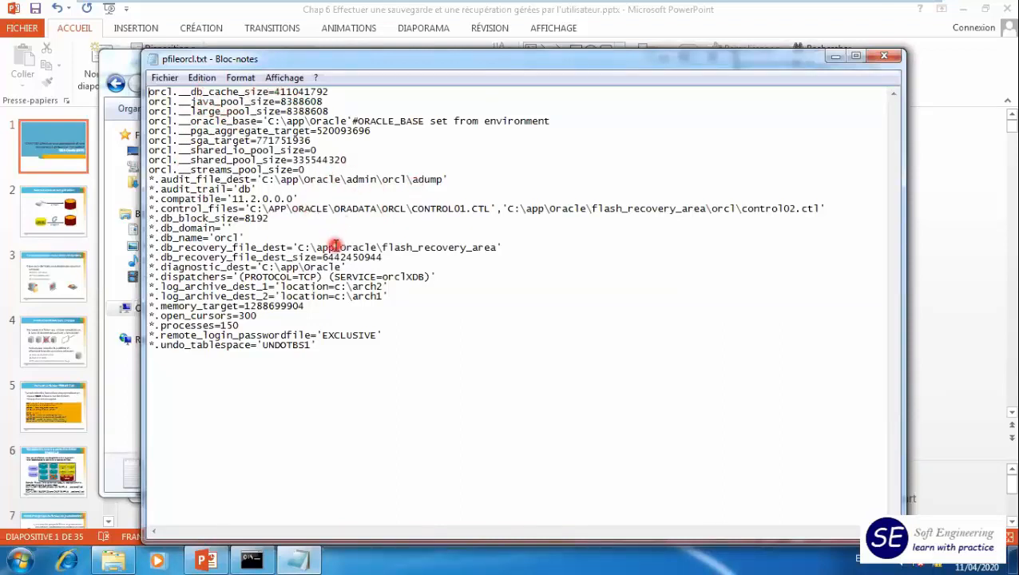
# - Examine the db_block_size, db_name and control_files entries in pfileorcl.txt by highlighting them
pyautogui.moveTo(238, 218); pyautogui.dragTo(270, 223)
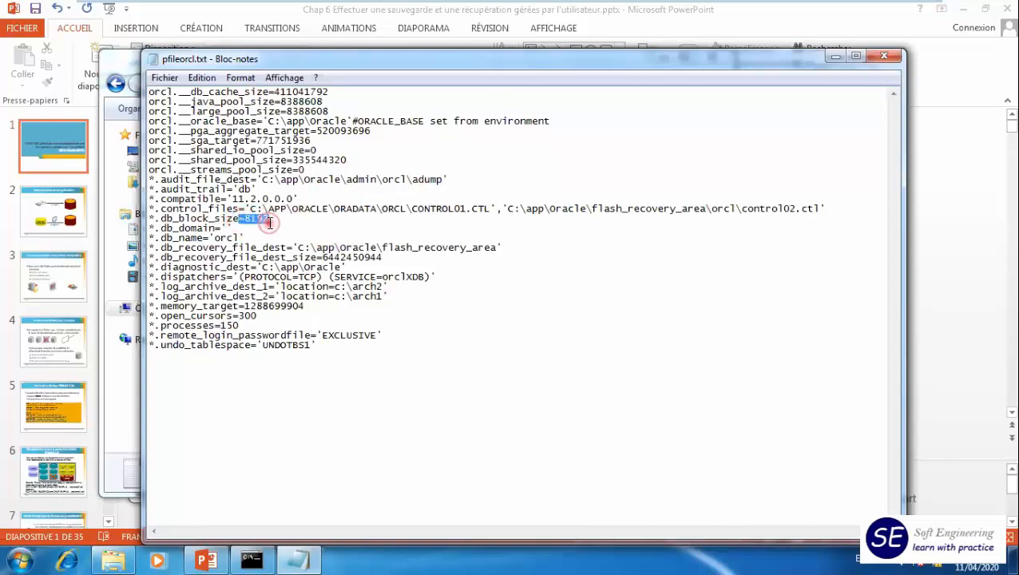
pyautogui.doubleClick(229, 239)
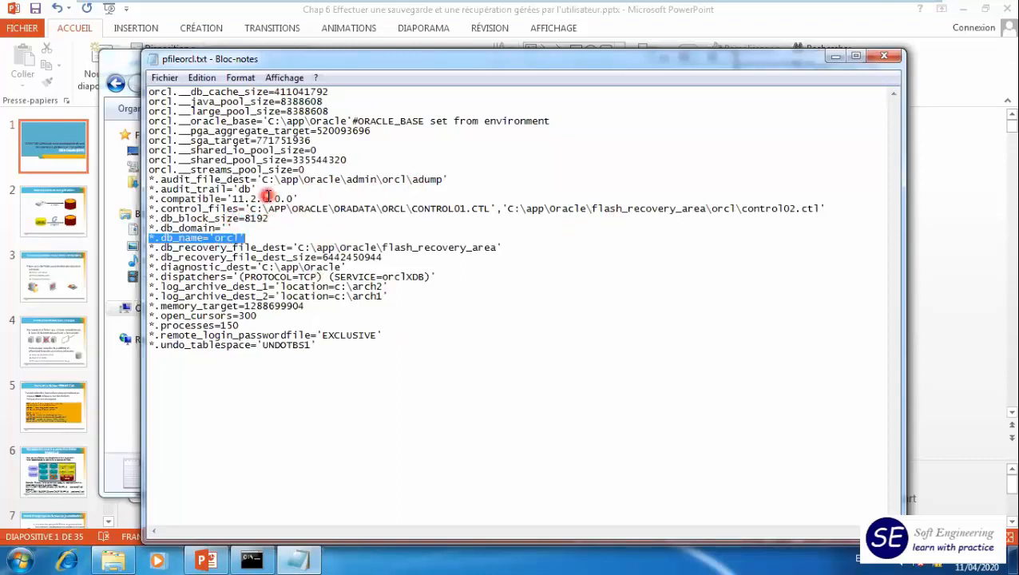
pyautogui.moveTo(250, 209); pyautogui.dragTo(842, 209)
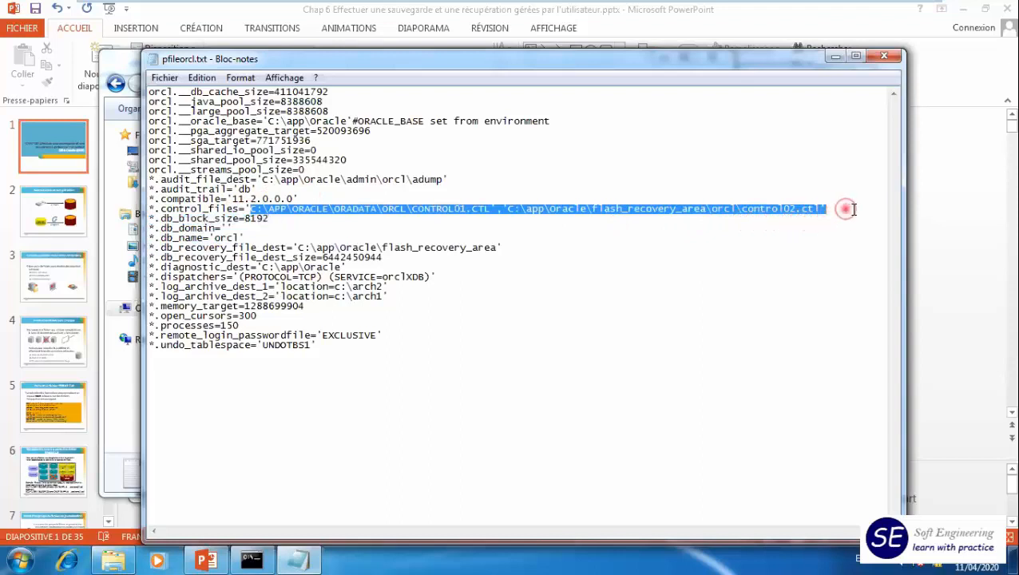
pyautogui.click(842, 58)
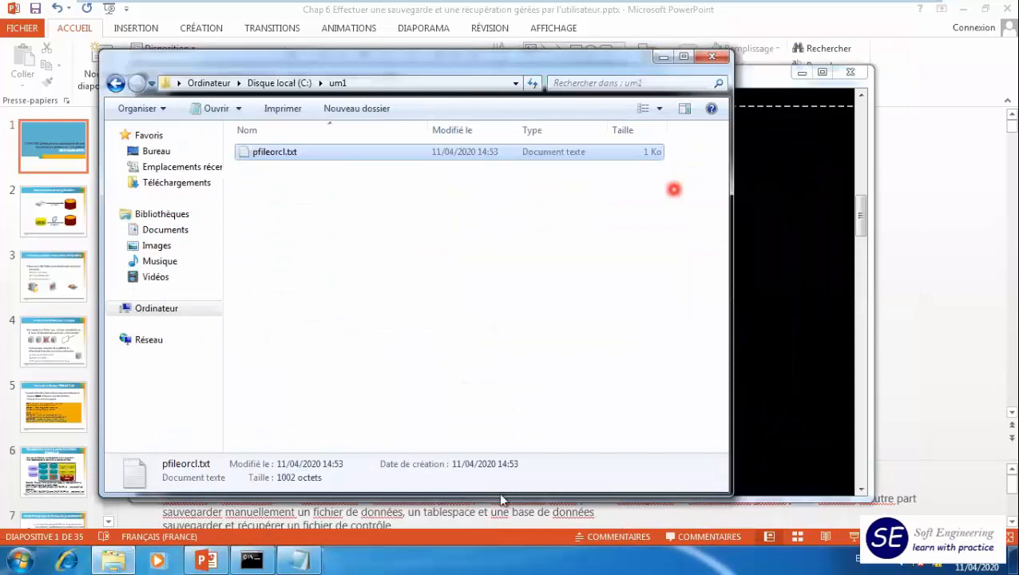
pyautogui.click(310, 557)
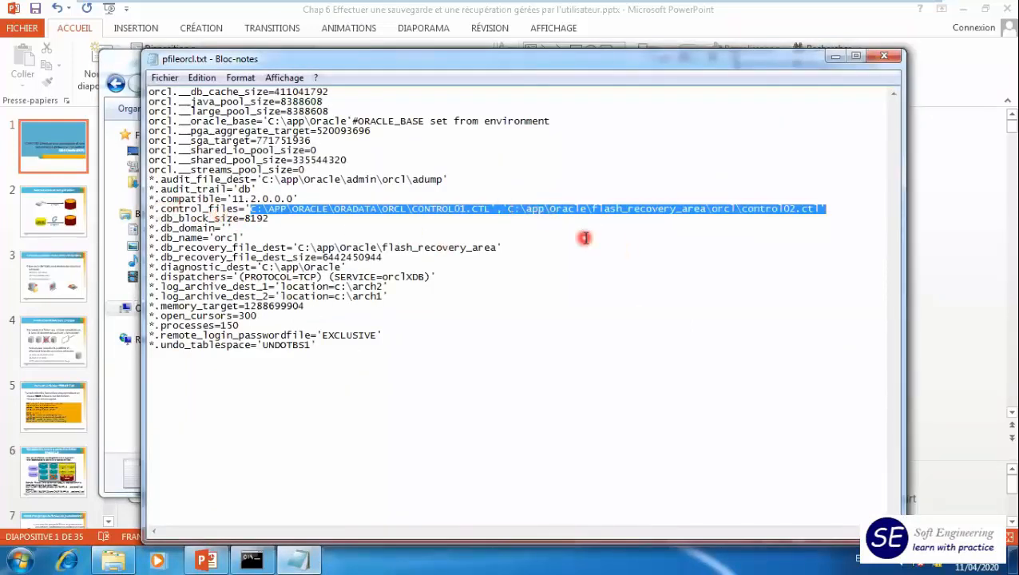
# - Close pfileorcl.txt and the um1 Explorer window to get back to the SQL*Plus session
pyautogui.click(892, 65)
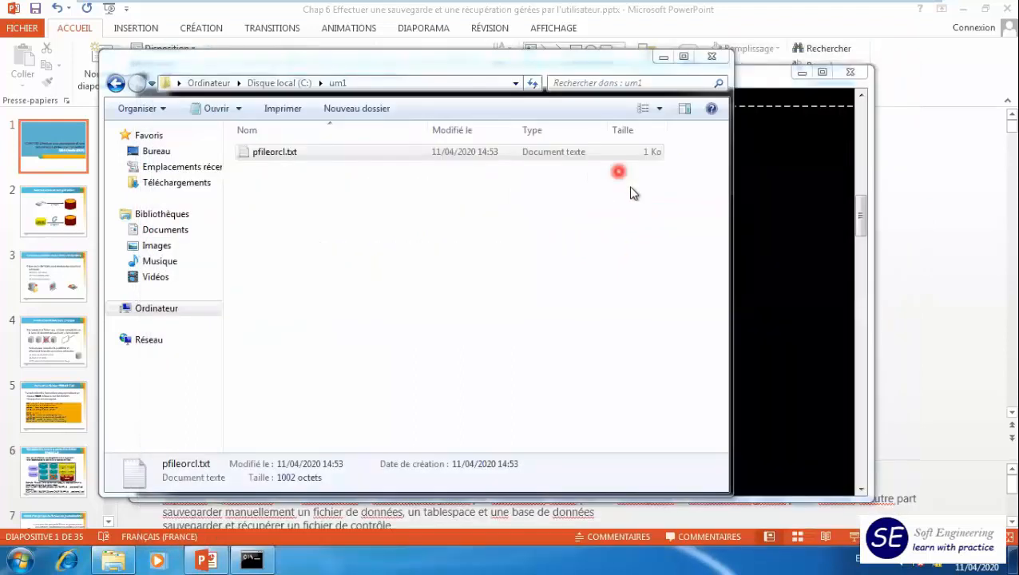
pyautogui.click(707, 53)
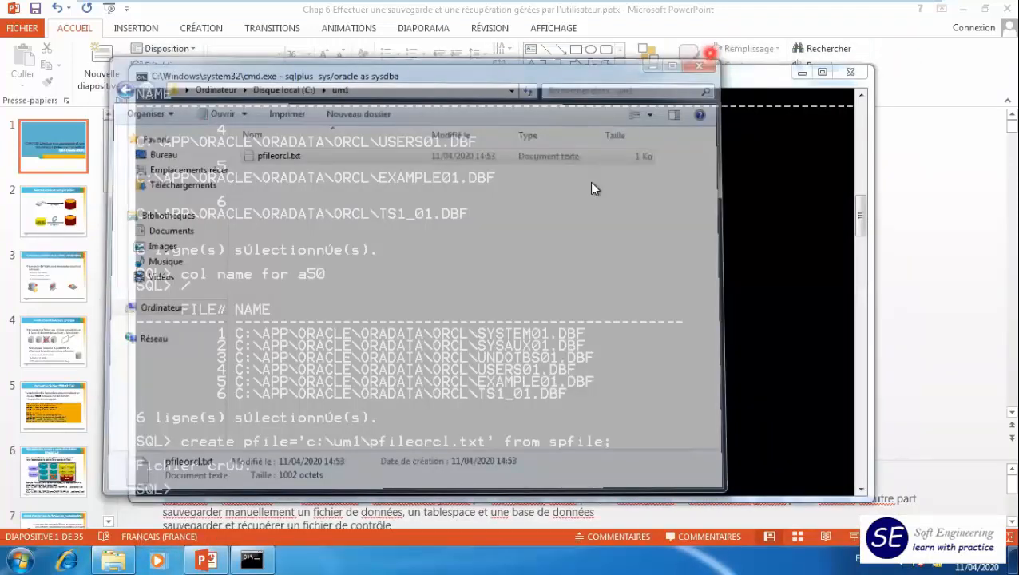
pyautogui.click(590, 184)
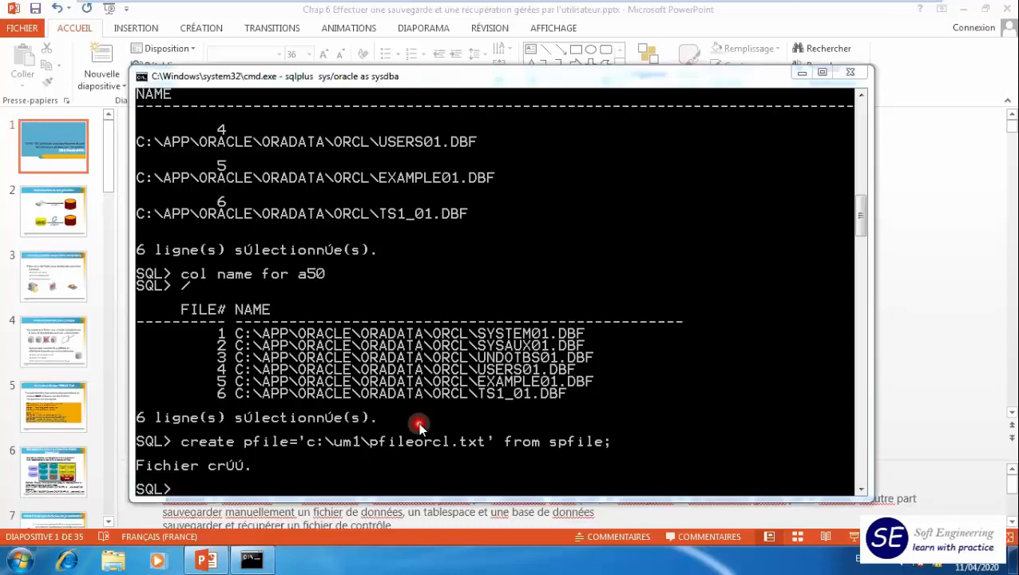
# - Try to back up the control file with alter database backup controlfilee to 'c:\um1\ctl.bin';
pyautogui.click(320, 488)
pyautogui.write('alter database ')
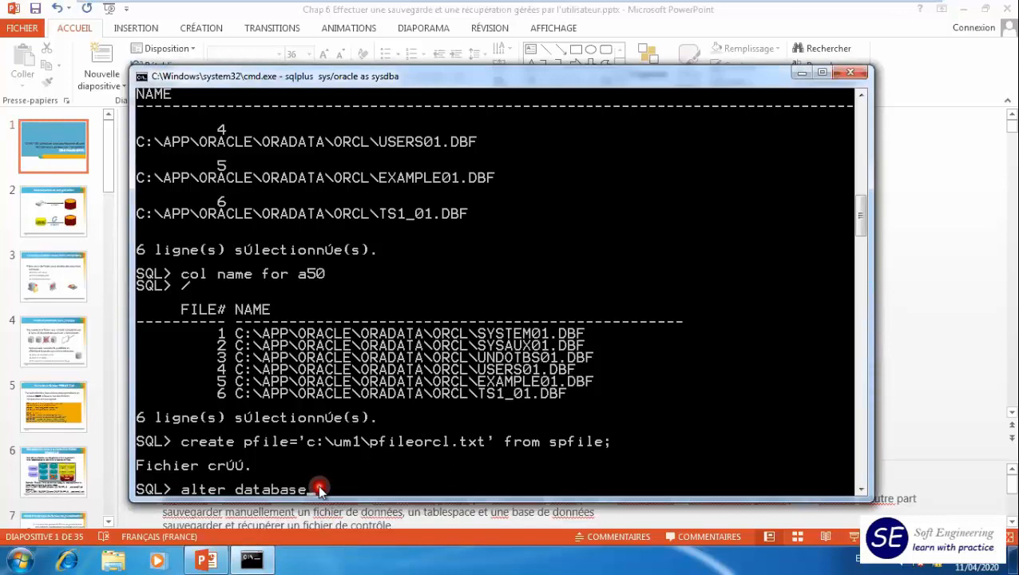
pyautogui.write('backup cont')
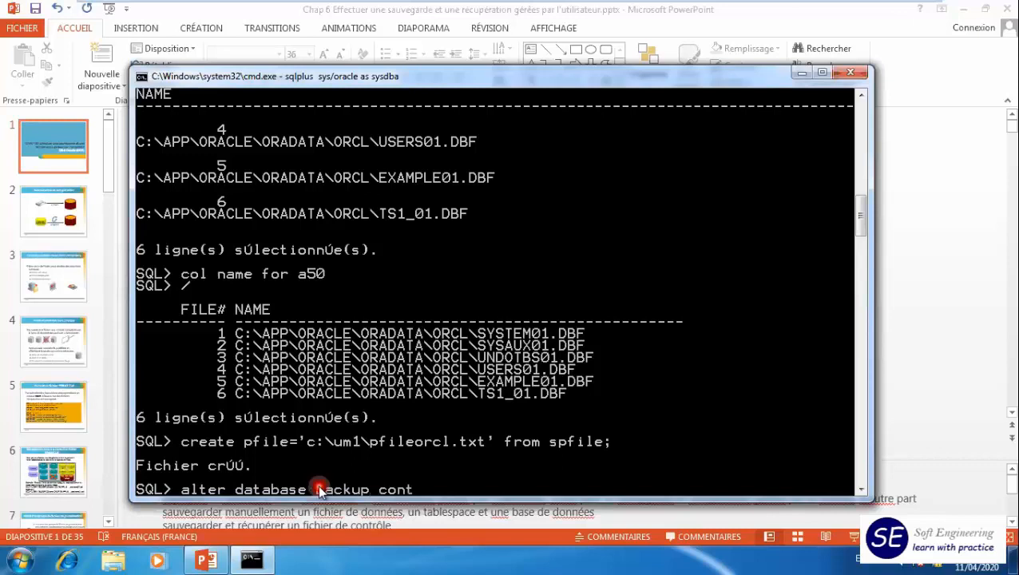
pyautogui.write('rolfilee to')
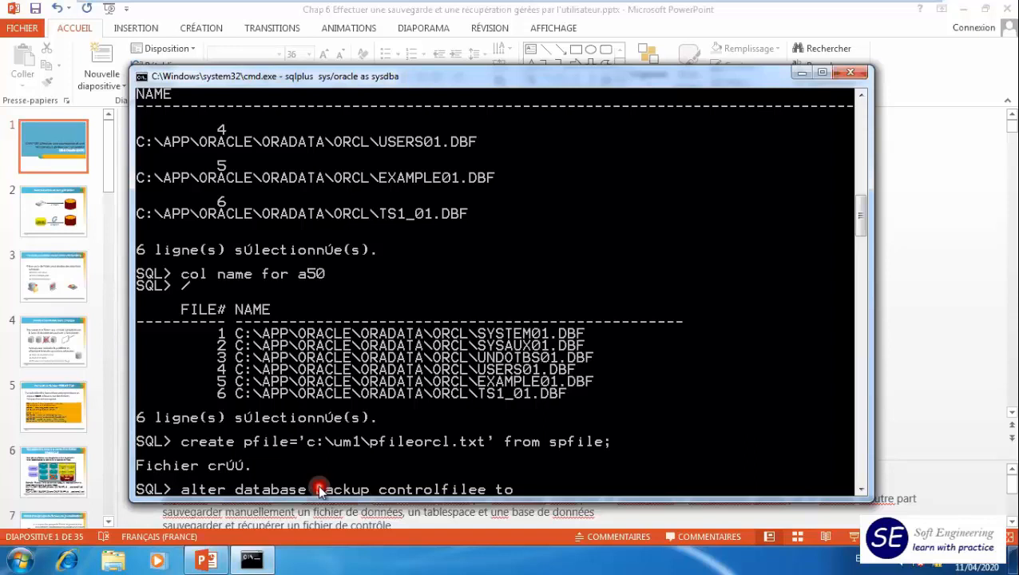
pyautogui.write(" 'c:\\um1\\ctl.bin';")
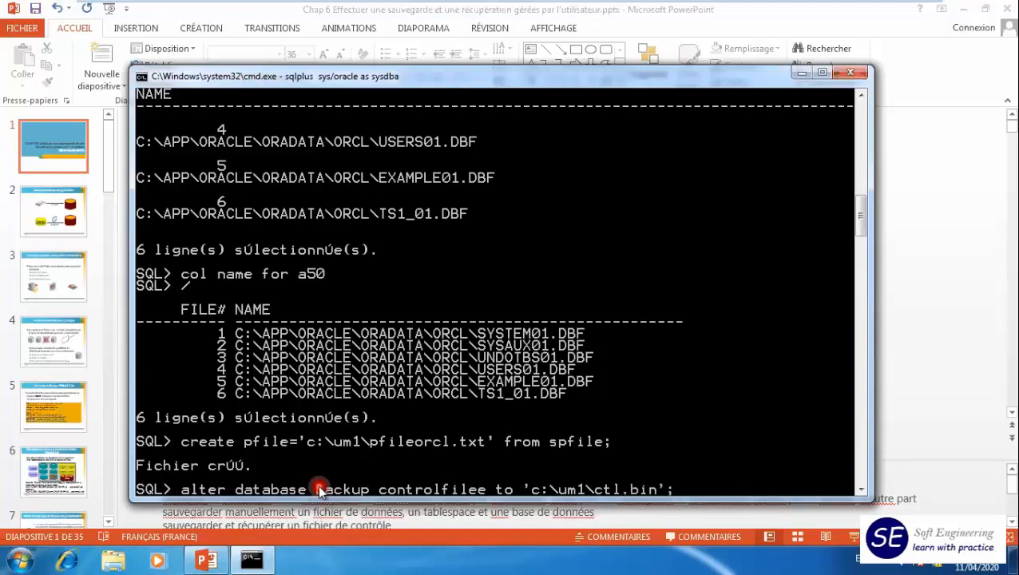
pyautogui.press('Return')
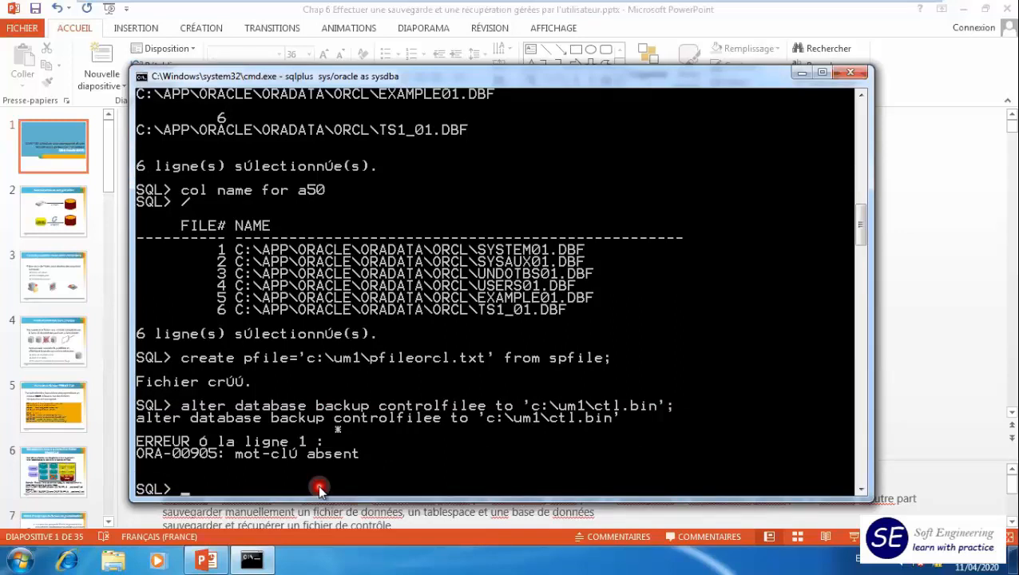
# - Correct controlfilee to controlfile in the previous command and rerun the backup to 'c:\um1\ctl.bin'
pyautogui.press('Up')
pyautogui.press('Left')
pyautogui.press('Left')
pyautogui.press('Left')
pyautogui.press('Left')
pyautogui.press('Left')
pyautogui.press('Left')
pyautogui.press('Left')
pyautogui.press('Left')
pyautogui.press('Left')
pyautogui.press('Left')
pyautogui.press('Left')
pyautogui.press('Left')
pyautogui.press('Left')
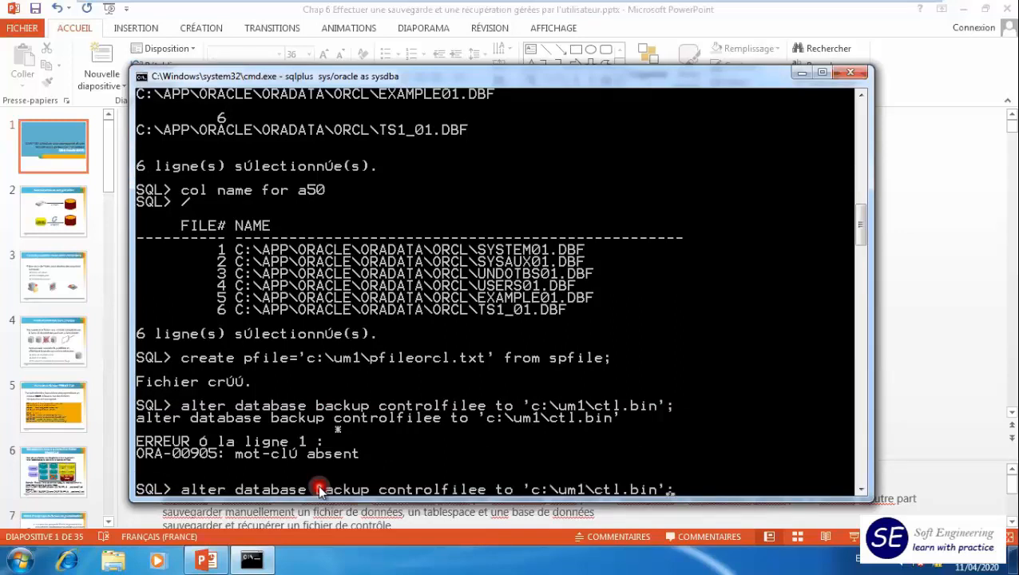
pyautogui.press('Left')
pyautogui.press('Left')
pyautogui.press('Left')
pyautogui.press('Left')
pyautogui.press('Left')
pyautogui.press('Left')
pyautogui.press('BackSpace')
pyautogui.press('Return')
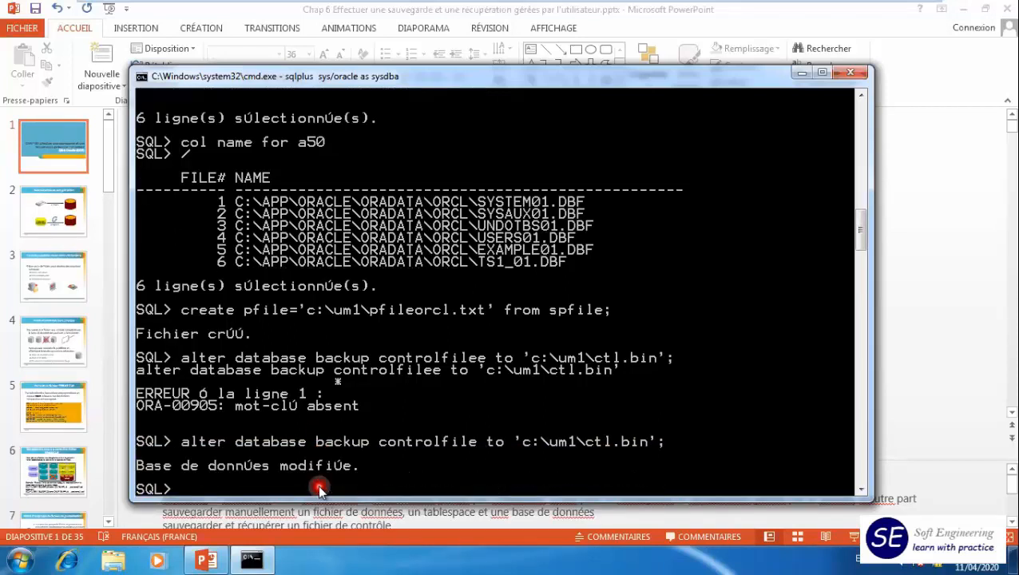
pyautogui.scroll(-5, 587, 395)
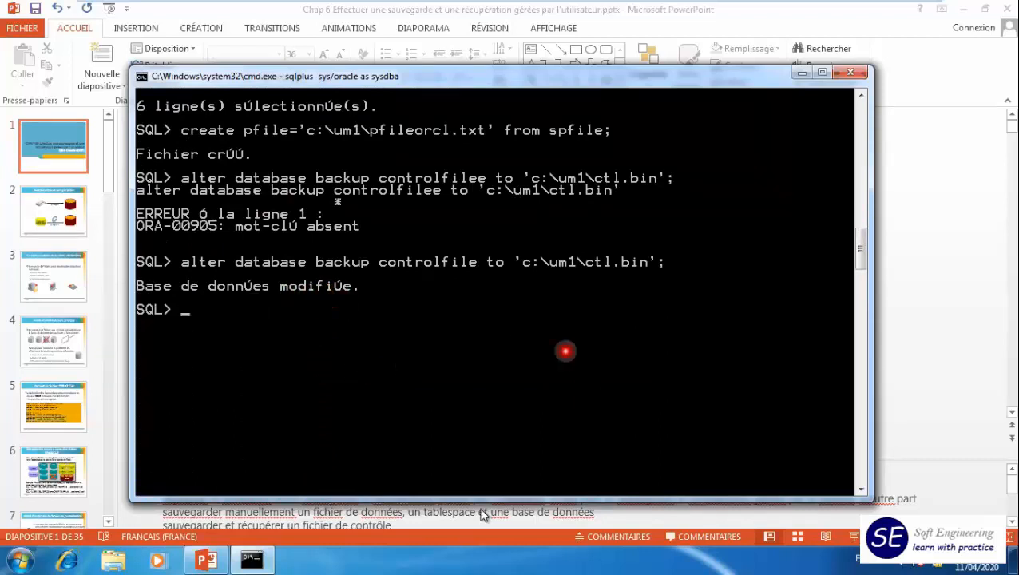
# - Browse in Windows Explorer to C:\um1, inspect CTL.BIN in Notepad and close it
pyautogui.click(113, 561)
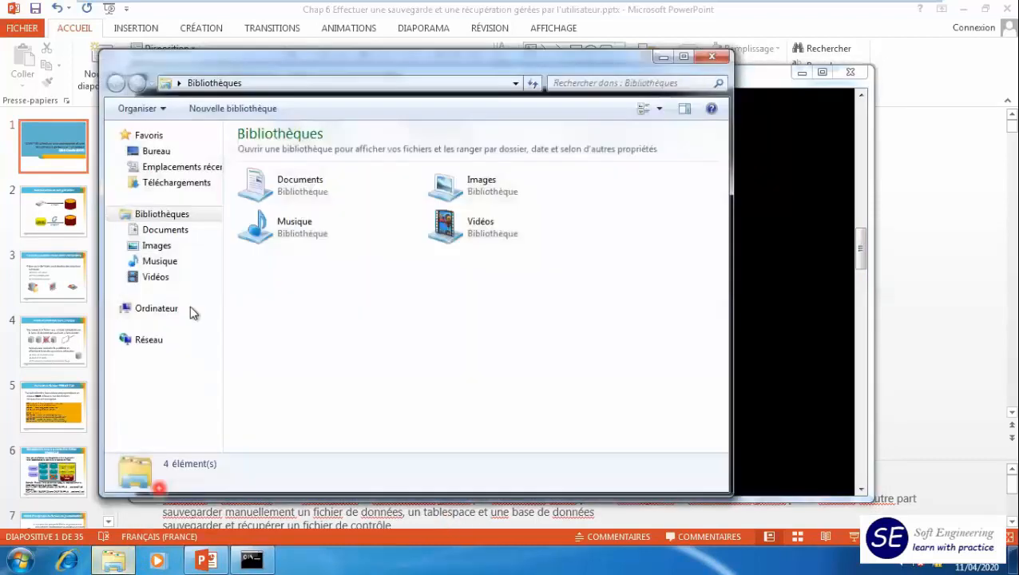
pyautogui.click(164, 312)
pyautogui.click(306, 184)
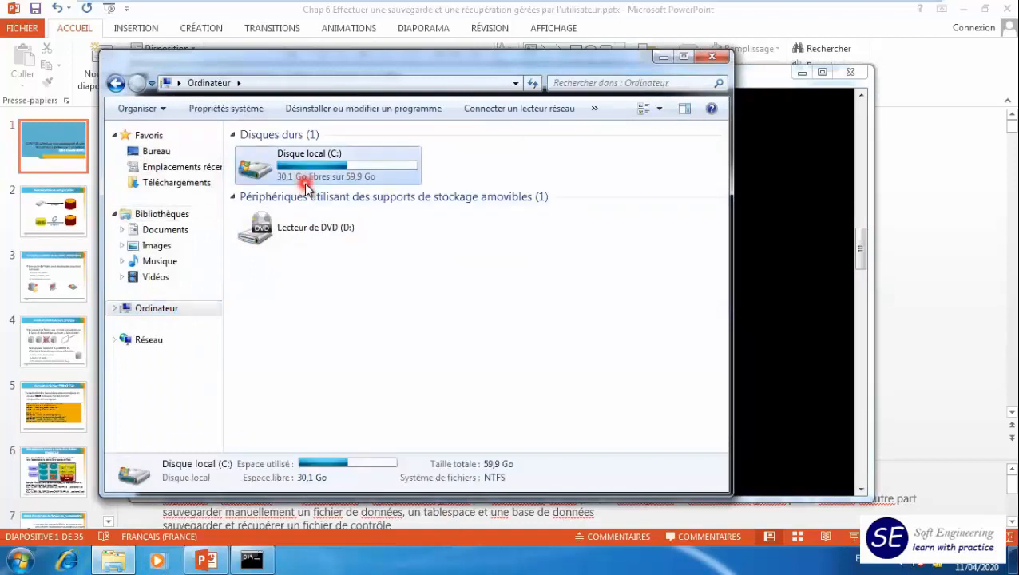
pyautogui.doubleClick(306, 184)
pyautogui.doubleClick(271, 323)
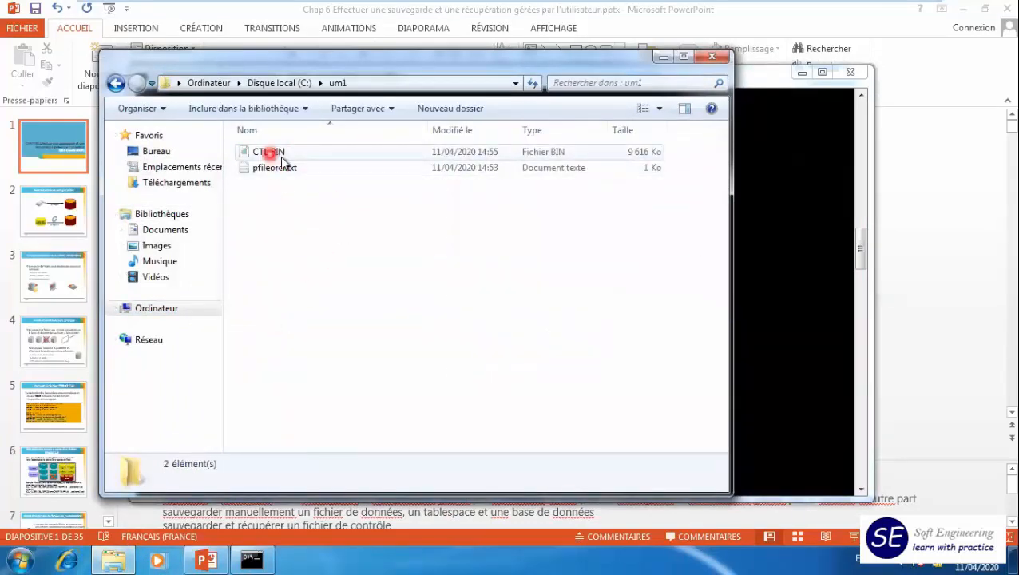
pyautogui.doubleClick(270, 154)
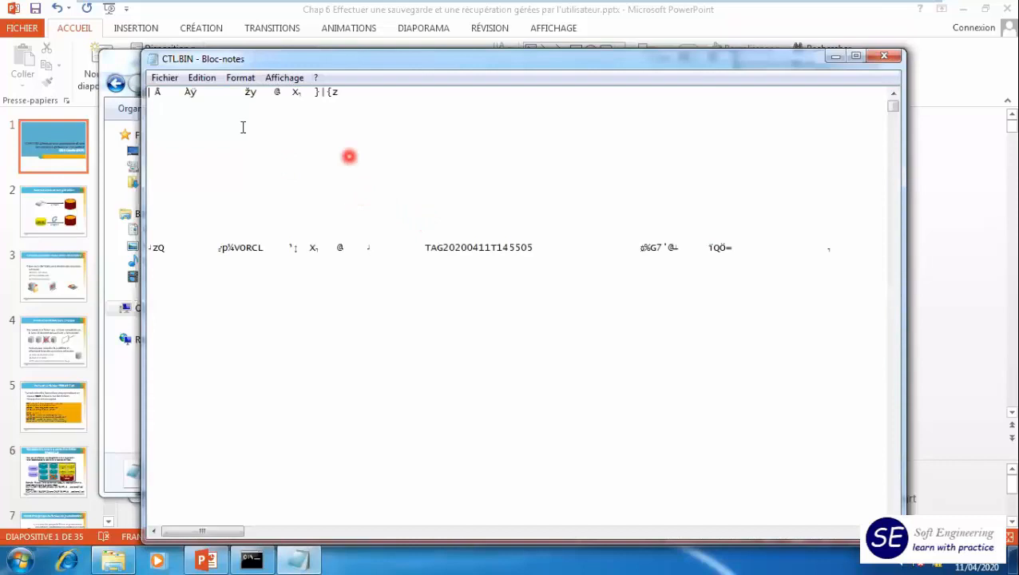
pyautogui.click(884, 61)
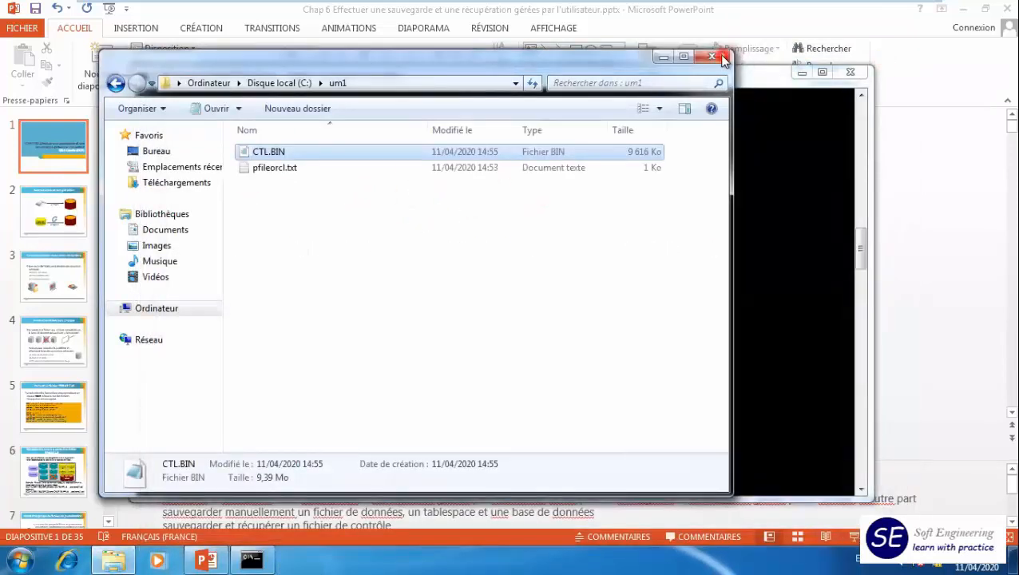
# - Recall the last control file backup command, edit it to alter database backup controlfile to trace as 'c:\um1\ctl.txt'; and run it
pyautogui.click(785, 280)
pyautogui.press('Up')
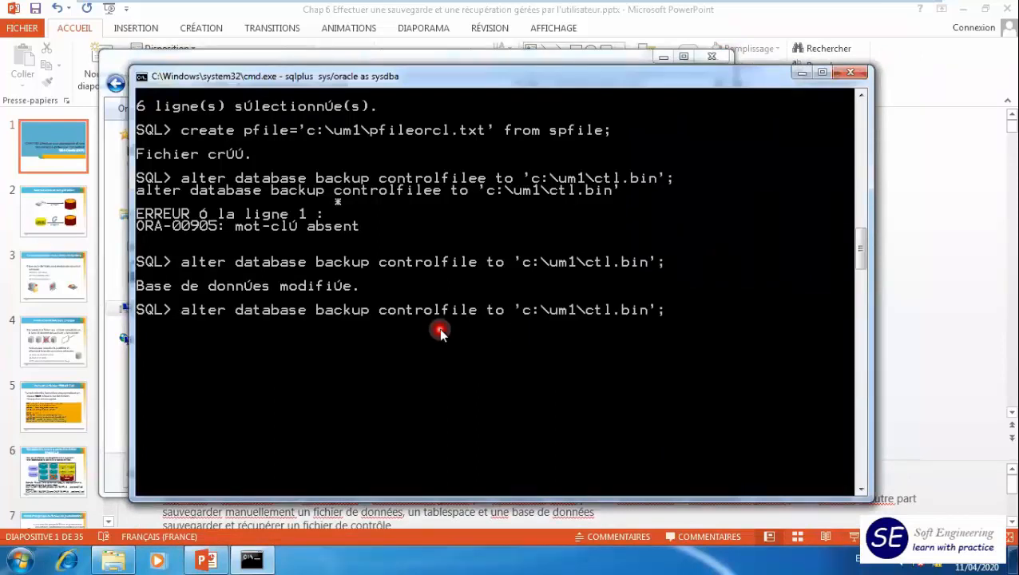
pyautogui.press('Left')
pyautogui.press('Left')
pyautogui.press('Left')
pyautogui.press('Left')
pyautogui.press('Left')
pyautogui.press('Left')
pyautogui.press('Left')
pyautogui.press('Left')
pyautogui.press('Left')
pyautogui.press('Left')
pyautogui.press('Left')
pyautogui.press('Left')
pyautogui.press('Left')
pyautogui.press('Left')
pyautogui.press('Left')
pyautogui.press('Left')
pyautogui.press('Left')
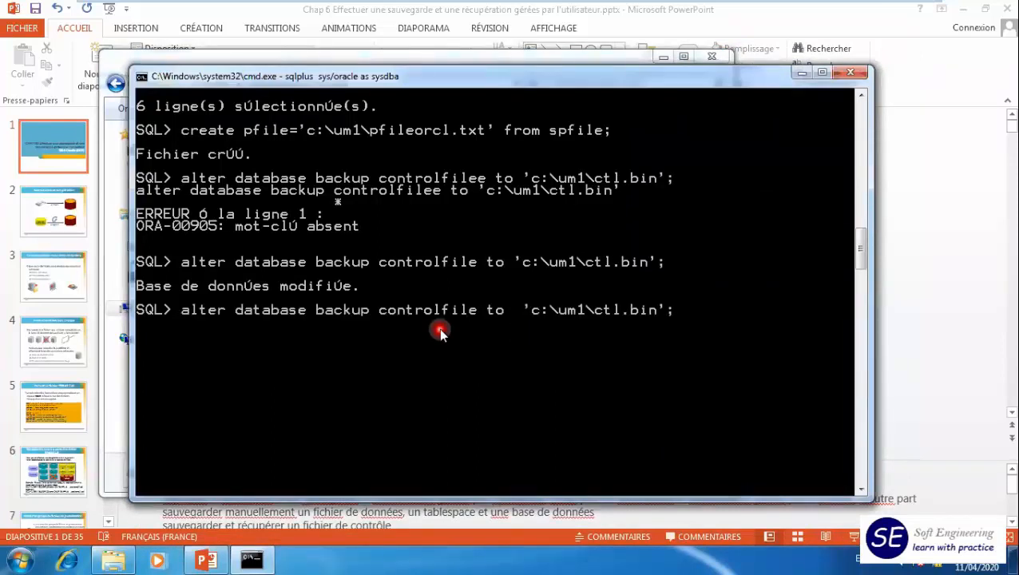
pyautogui.write('trac')
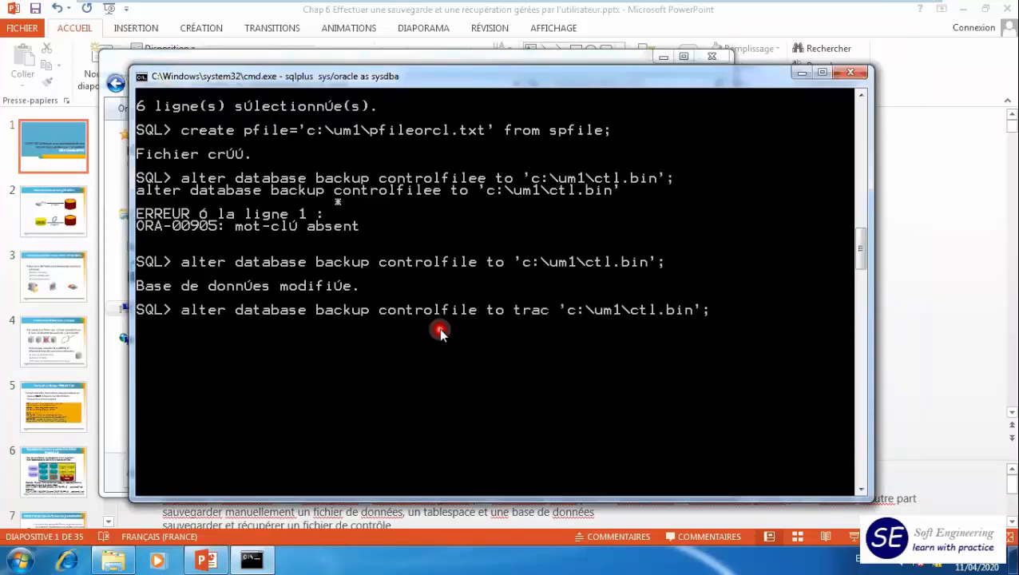
pyautogui.write('e')
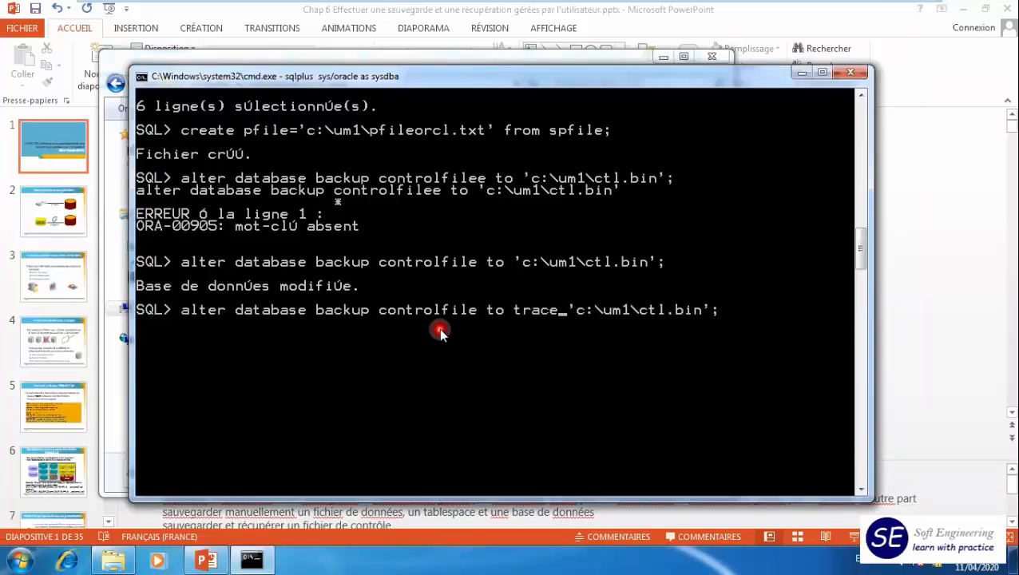
pyautogui.write(' as')
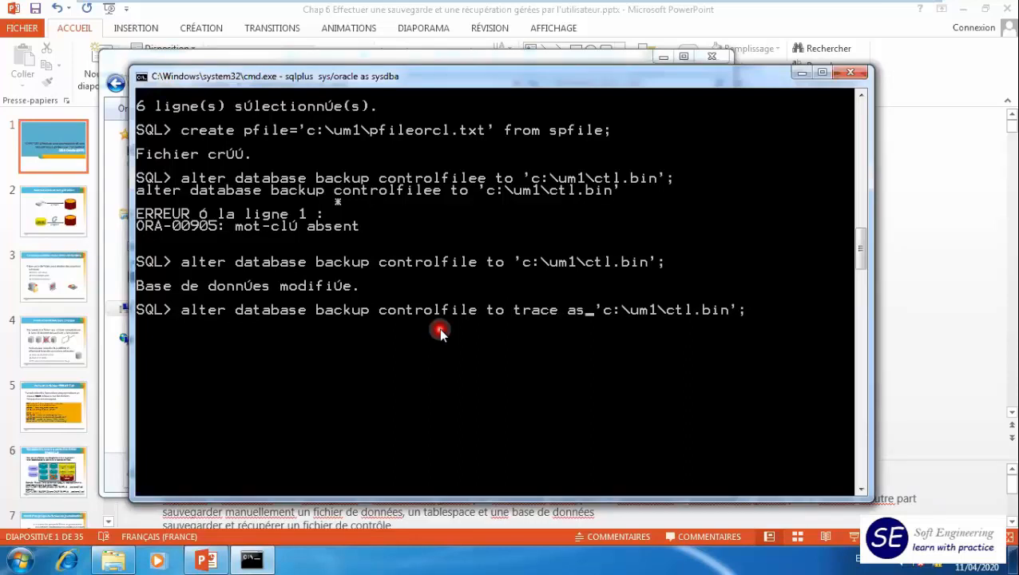
pyautogui.press('Right')
pyautogui.press('Right')
pyautogui.press('Right')
pyautogui.press('Right')
pyautogui.press('Right')
pyautogui.press('Right')
pyautogui.press('Right')
pyautogui.press('Right')
pyautogui.press('Right')
pyautogui.press('Right')
pyautogui.press('Delete')
pyautogui.press('Delete')
pyautogui.press('Delete')
pyautogui.write('txt')
pyautogui.press('Return')
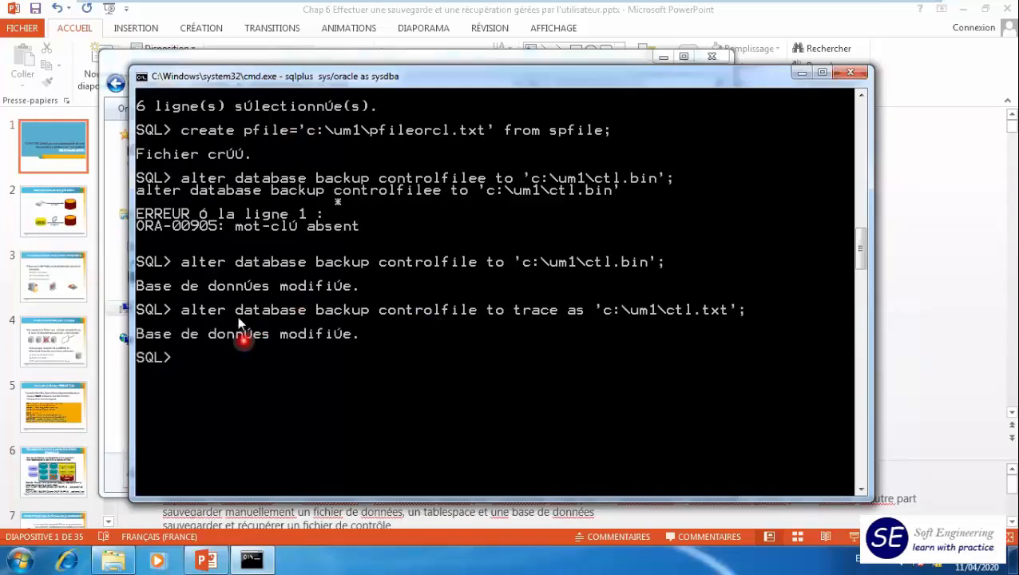
# - Open CTL.TXT from the um1 folder in Notepad and examine its CREATE CONTROLFILE statement
pyautogui.click(118, 64)
pyautogui.click(279, 210)
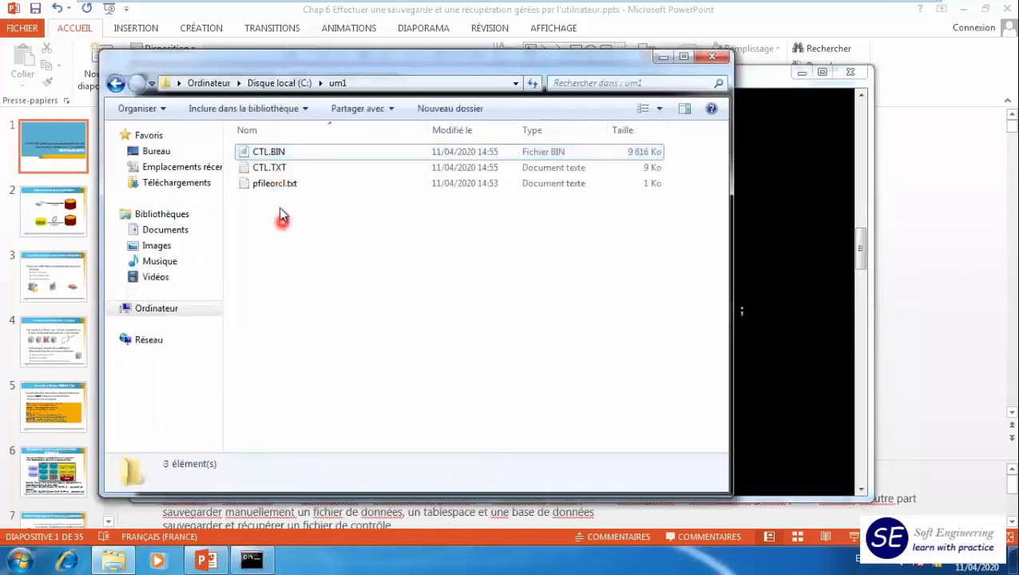
pyautogui.doubleClick(268, 169)
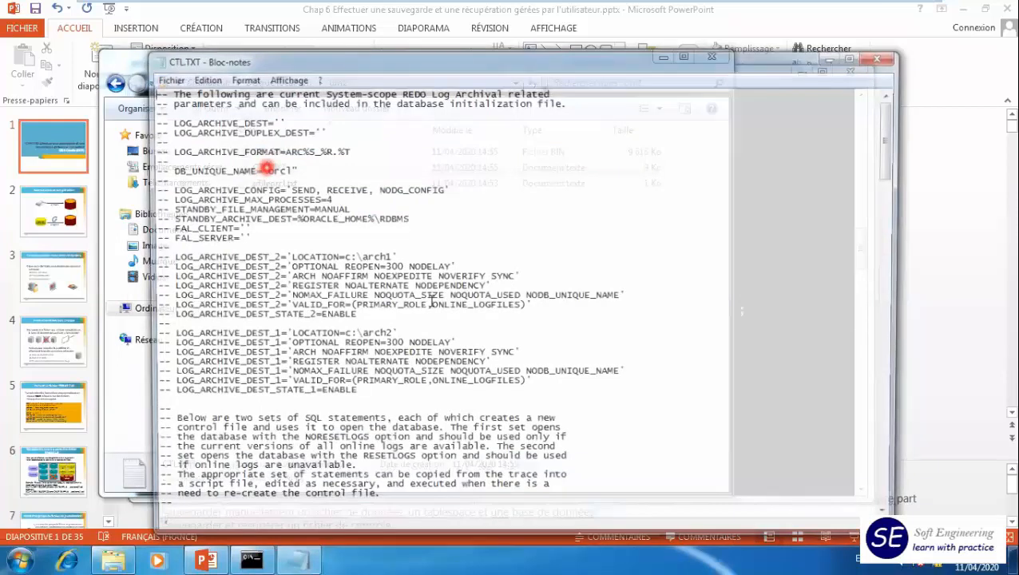
pyautogui.scroll(-10, 437, 300)
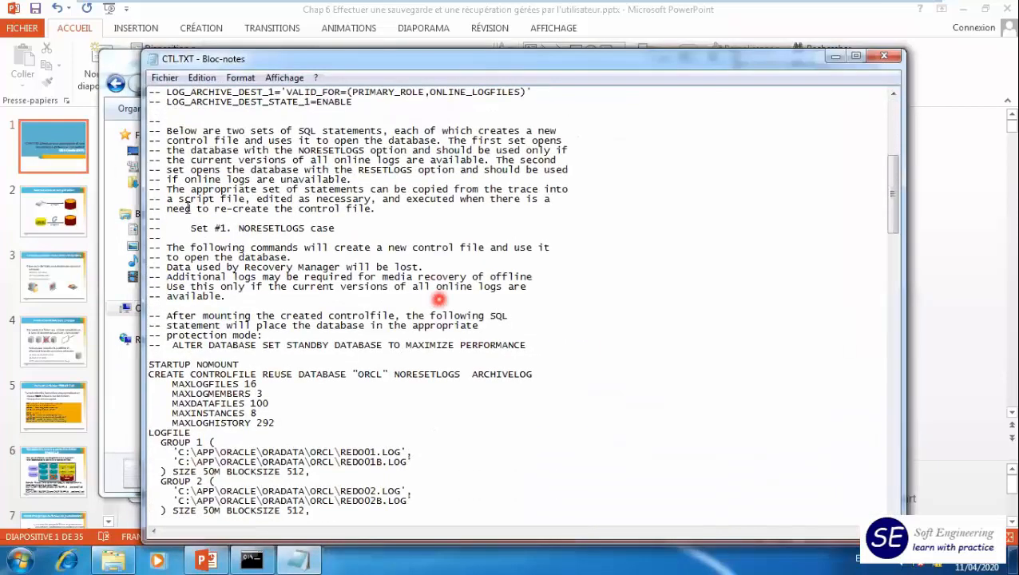
pyautogui.scroll(-4, 438, 299)
pyautogui.moveTo(149, 257); pyautogui.dragTo(263, 257)
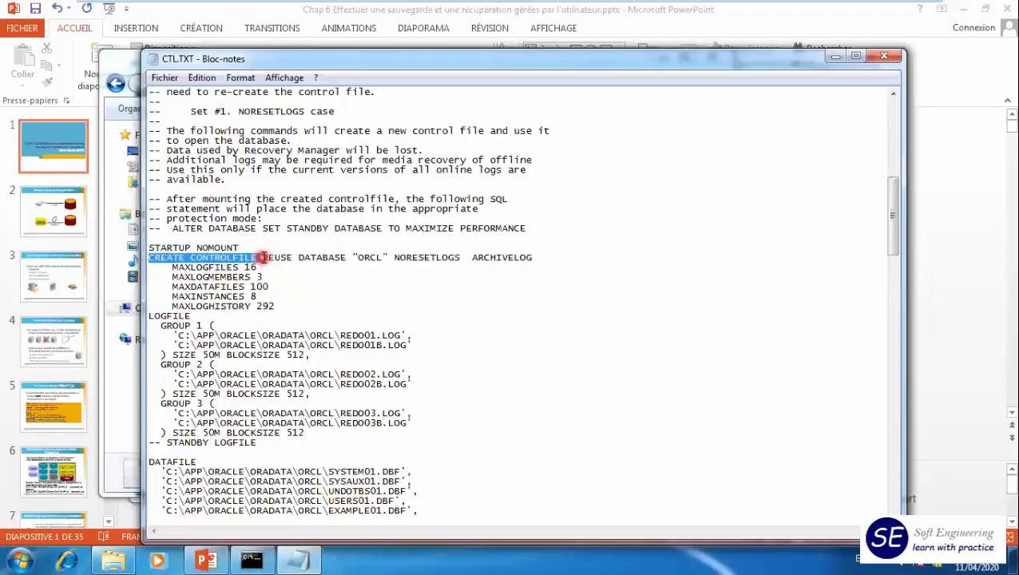
pyautogui.click(370, 257)
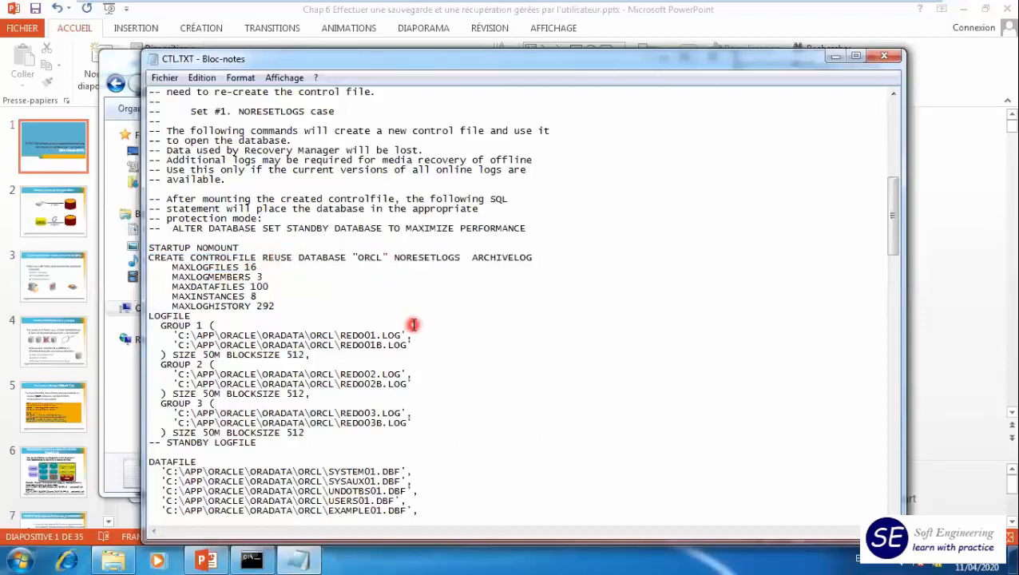
# - Review the log file, data file and RMAN configuration sections of CTL.TXT and close the file
pyautogui.scroll(-3, 412, 315)
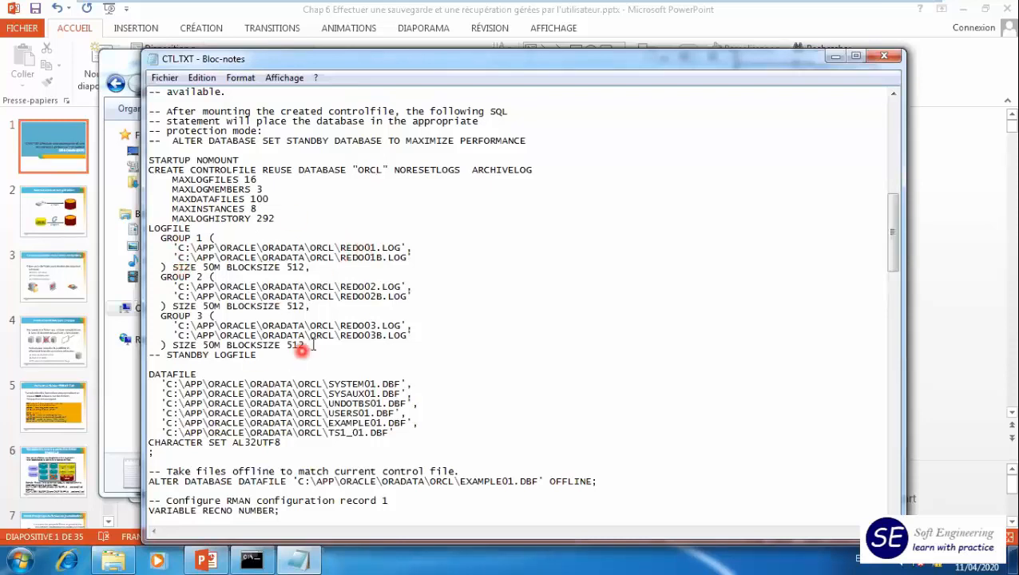
pyautogui.scroll(-4, 298, 346)
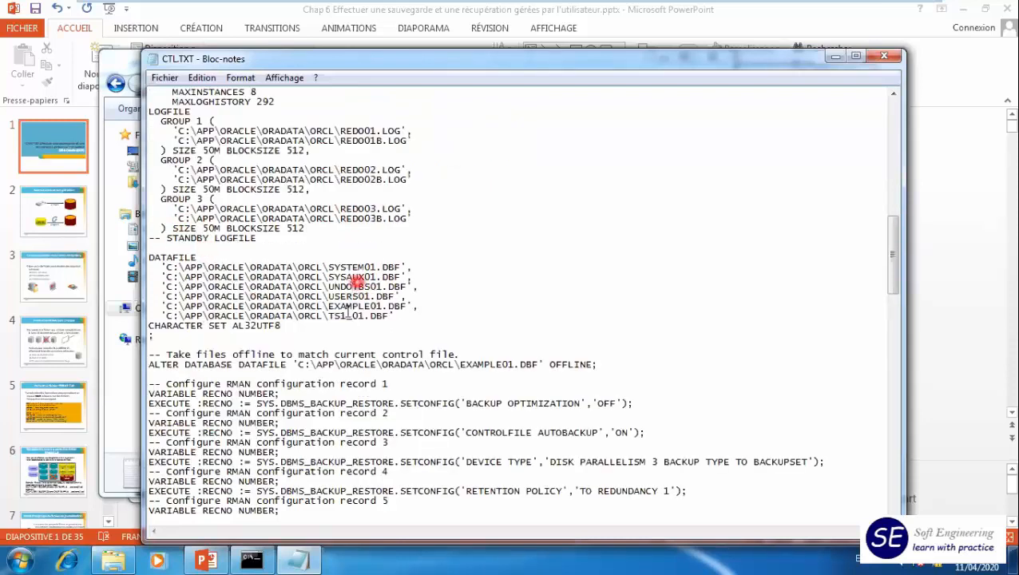
pyautogui.scroll(-5, 482, 305)
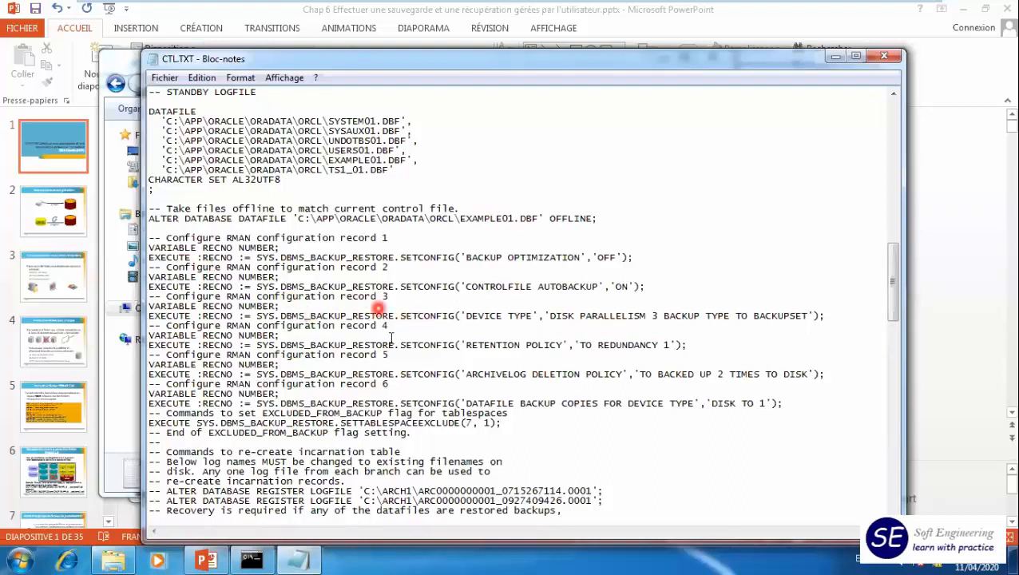
pyautogui.scroll(-5, 323, 361)
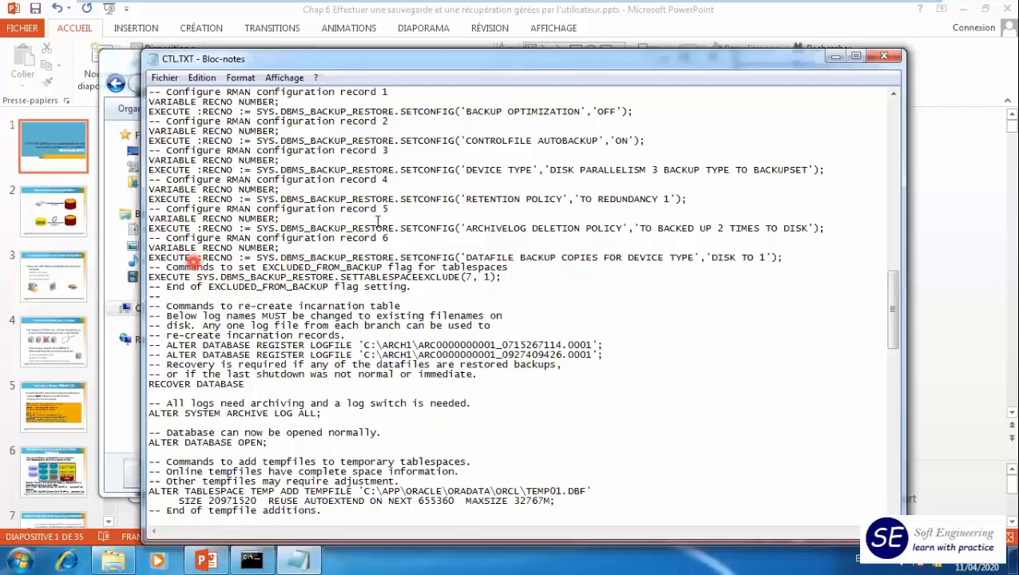
pyautogui.scroll(11, 377, 220)
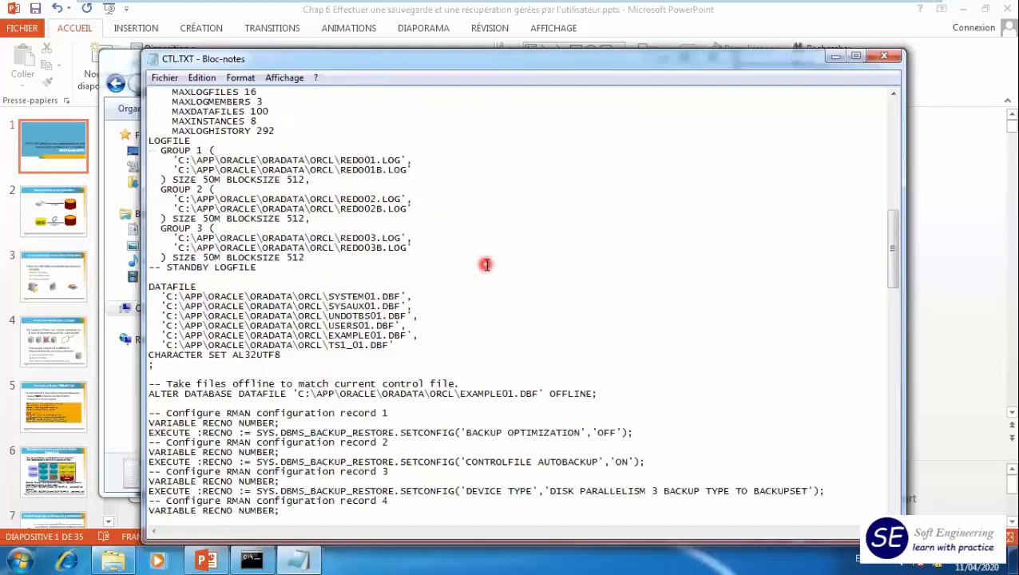
pyautogui.click(884, 55)
# - Return to SQL*Plus and rerun select file#,name from v$datafile; to list the data files
pyautogui.click(768, 257)
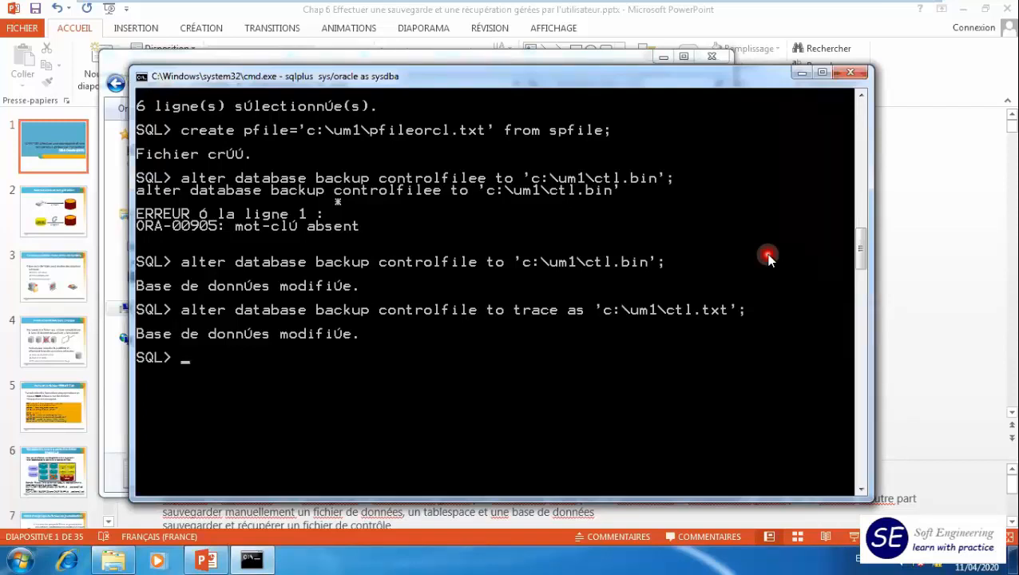
pyautogui.press('Up')
pyautogui.press('Up')
pyautogui.press('Up')
pyautogui.press('Up')
pyautogui.press('Up')
pyautogui.press('Up')
pyautogui.press('Up')
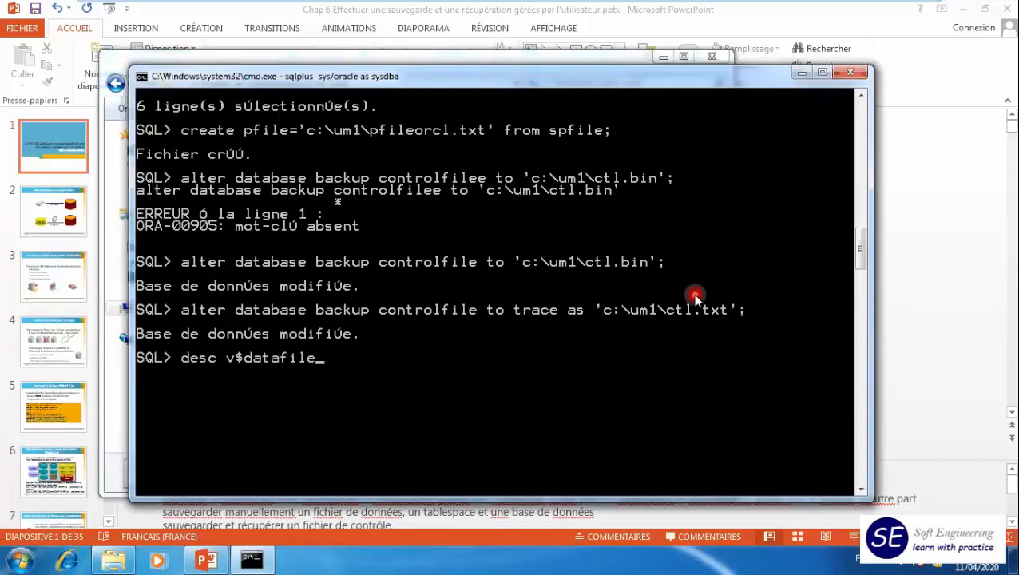
pyautogui.press('Up')
pyautogui.press('Return')
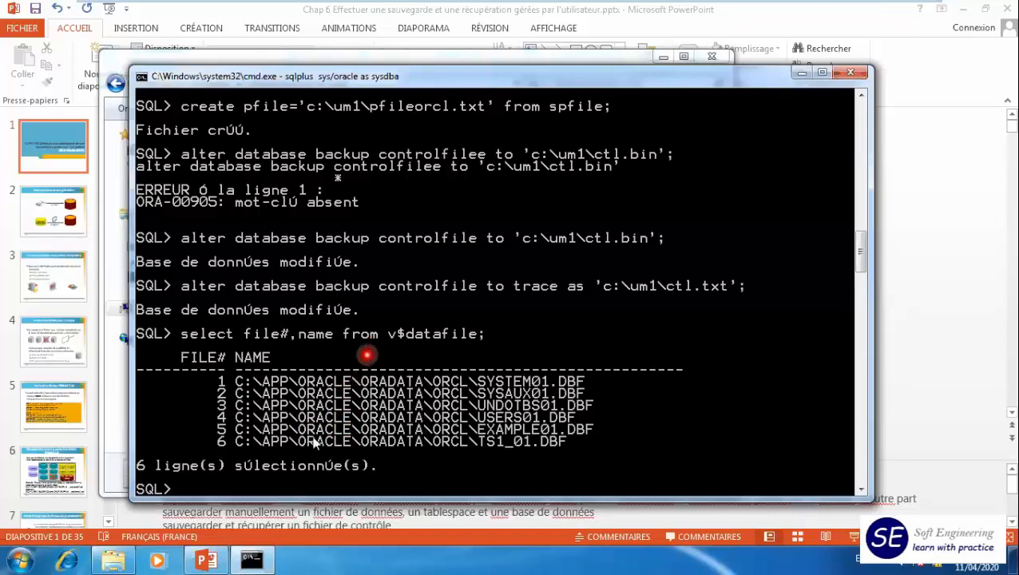
# - Launch Database Control - orcl in a maximized Internet Explorer window and continue to the site despite the certificate warning
pyautogui.click(20, 560)
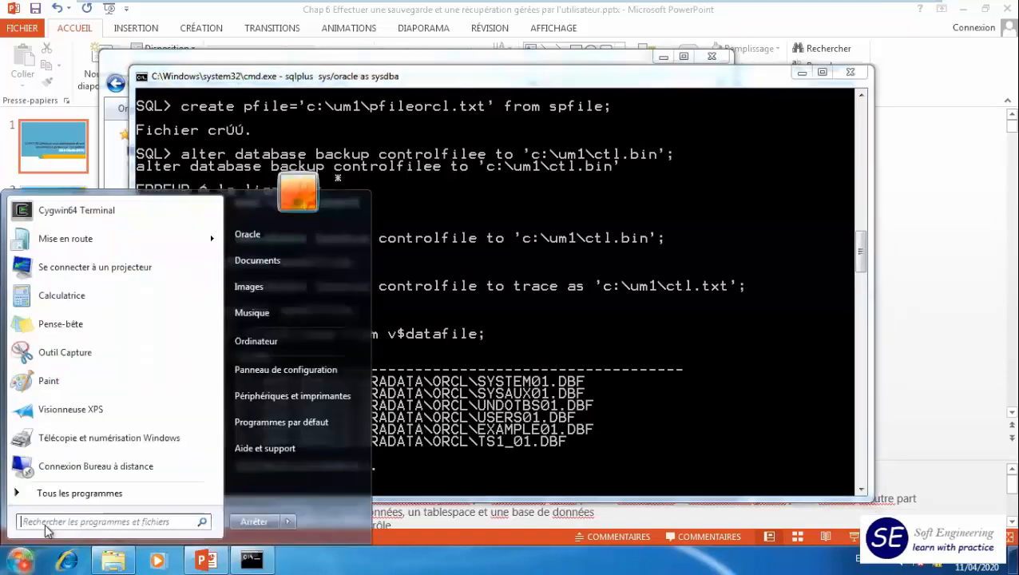
pyautogui.click(80, 493)
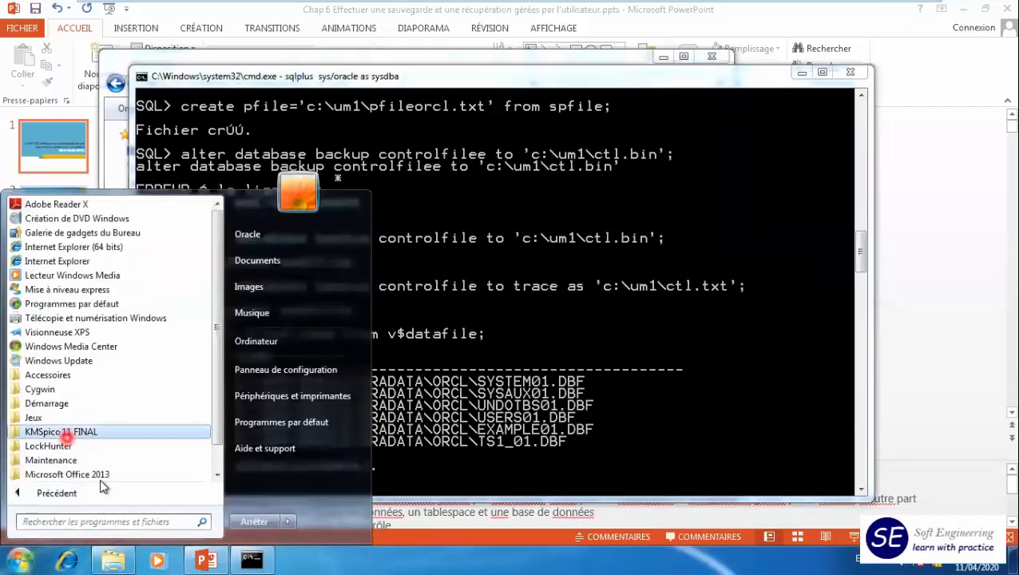
pyautogui.scroll(-1, 100, 475)
pyautogui.click(64, 461)
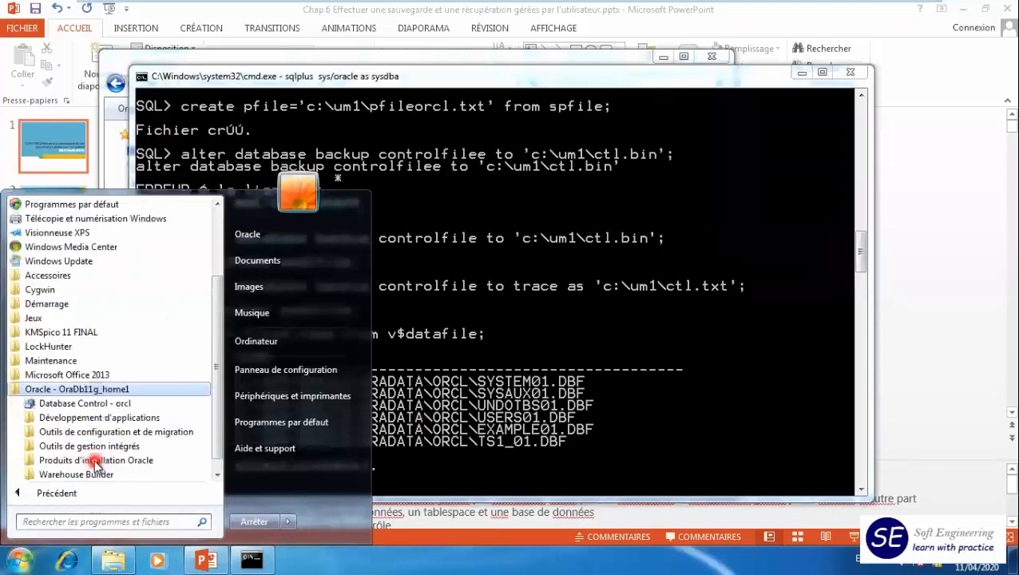
pyautogui.click(57, 405)
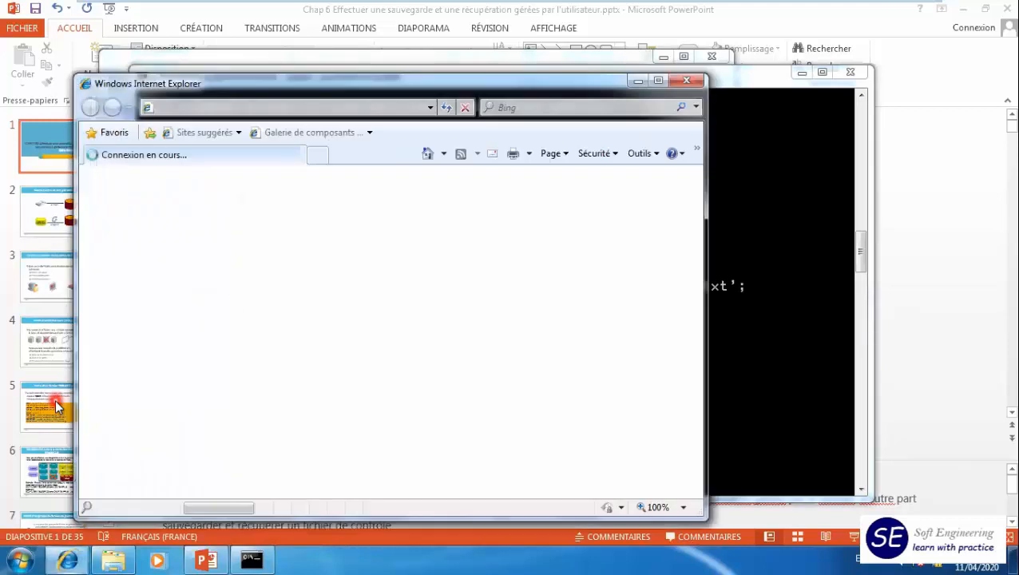
pyautogui.click(658, 81)
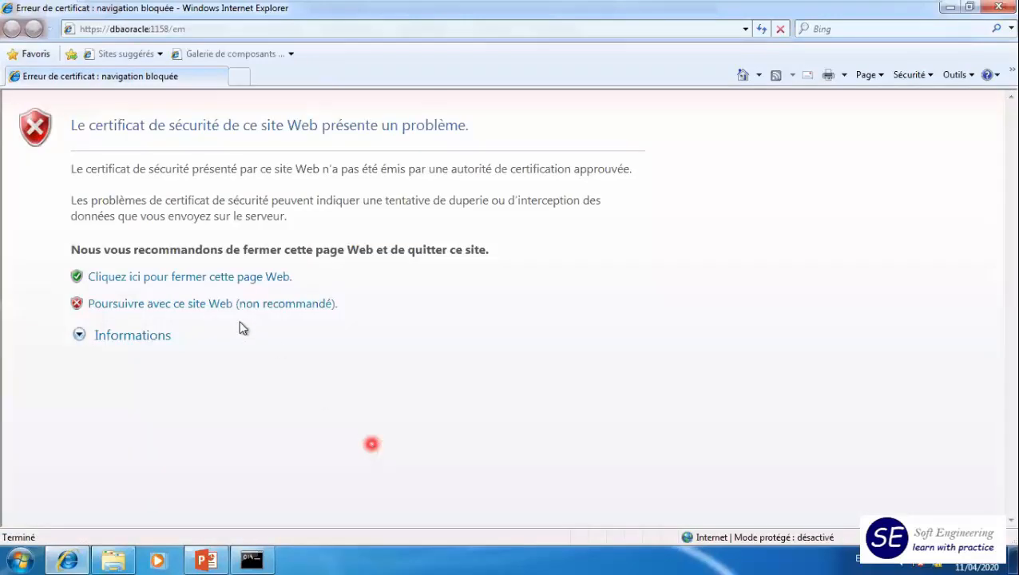
pyautogui.click(242, 304)
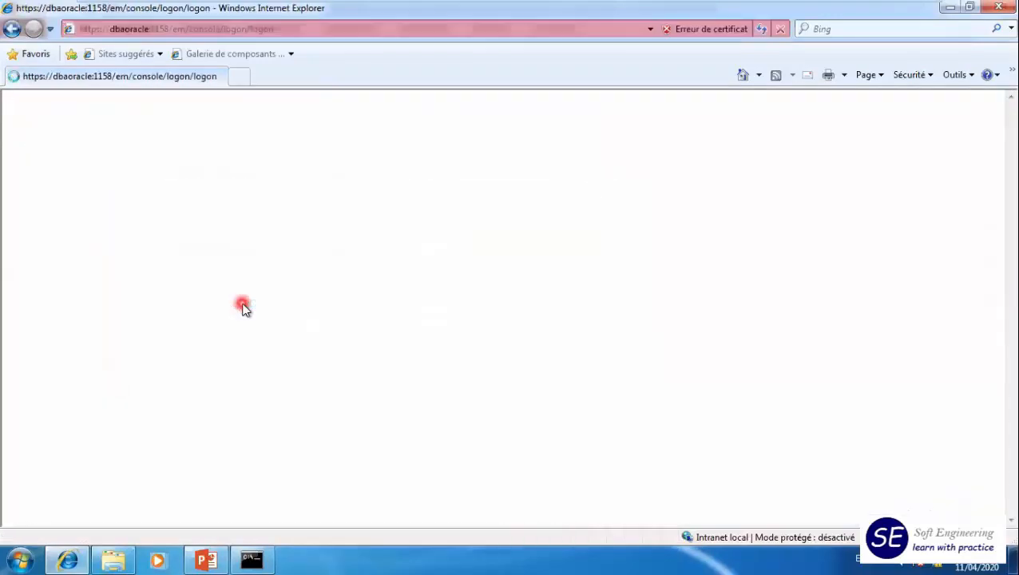
# - Log in to Enterprise Manager as sys with the account password, connecting as SYSDBA
pyautogui.click(258, 185)
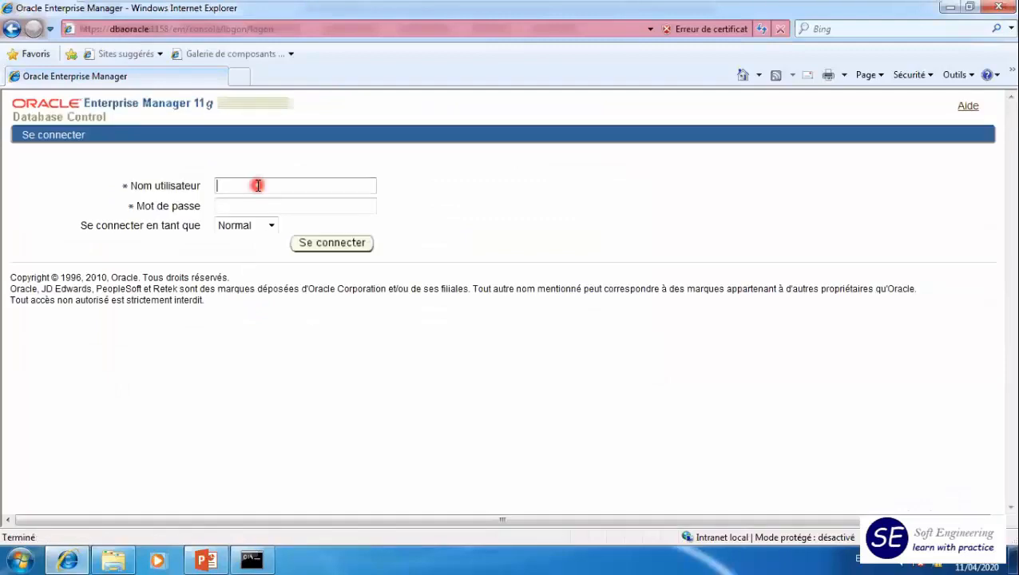
pyautogui.write('sys••••••')
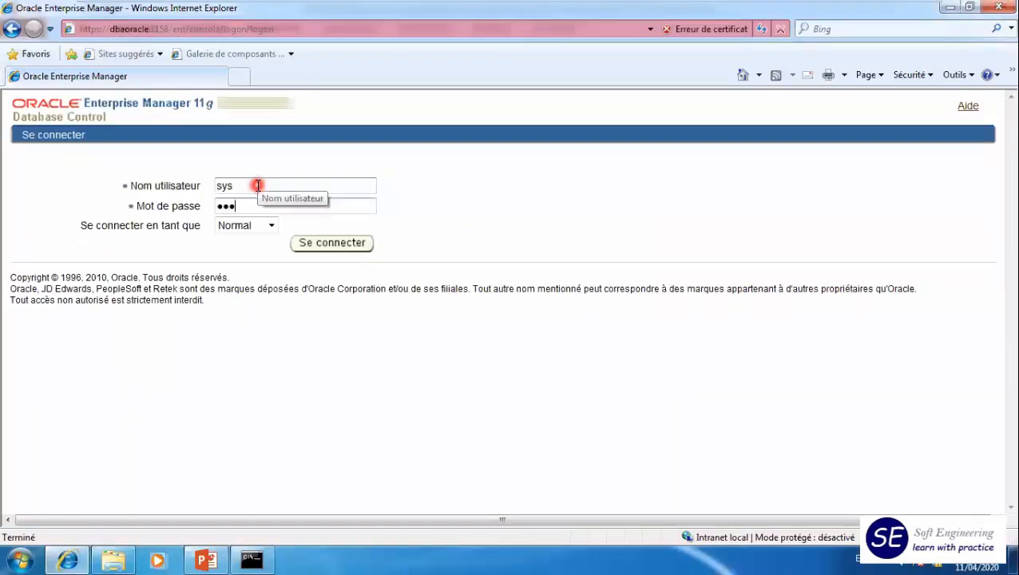
pyautogui.click(270, 226)
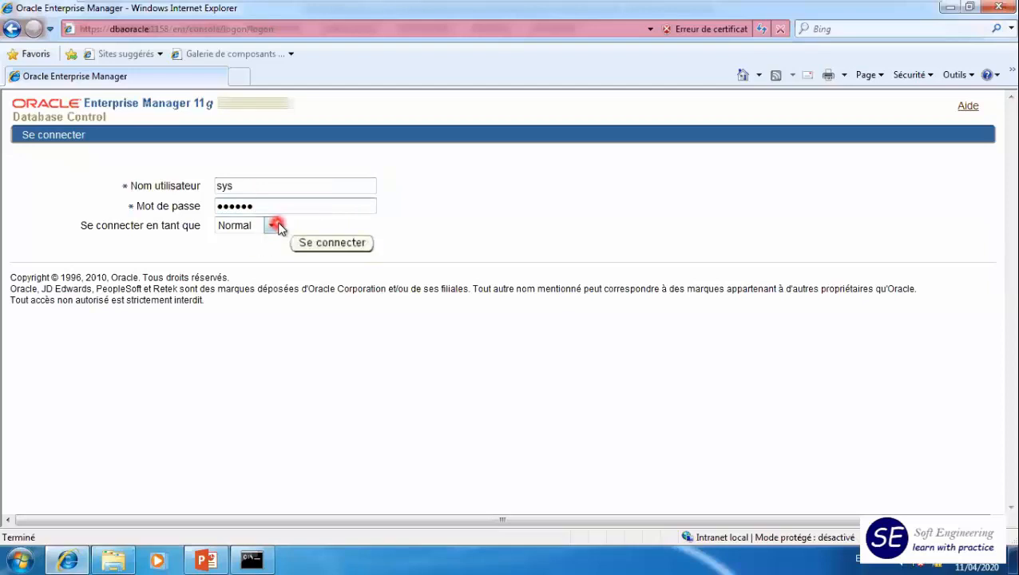
pyautogui.click(257, 251)
pyautogui.click(319, 250)
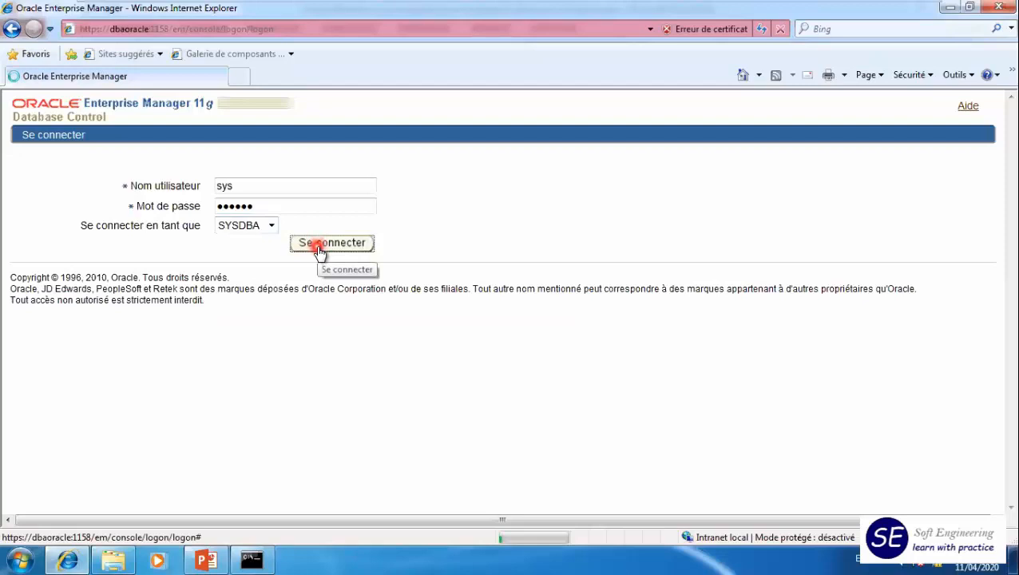
# - Look up the EXAMPLE tablespace's data file in the server's tablespace list, and return to the SQL*Plus session
pyautogui.click(335, 185)
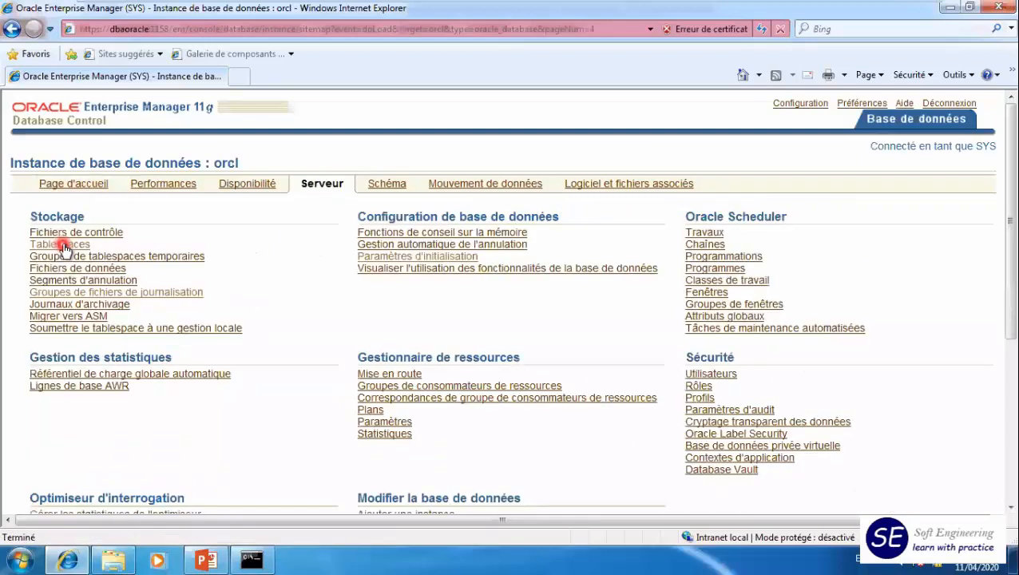
pyautogui.click(250, 269)
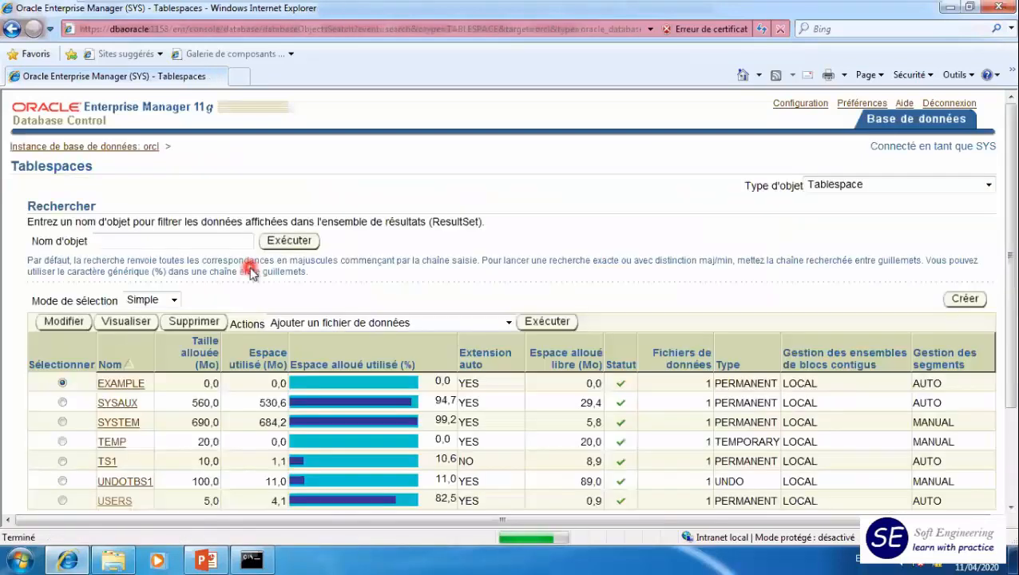
pyautogui.scroll(-3, 120, 326)
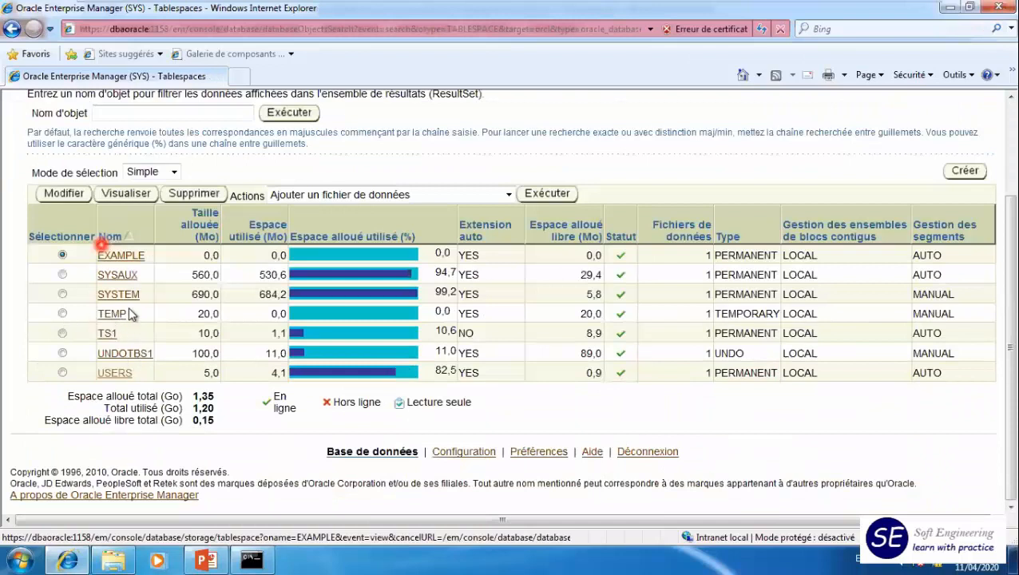
pyautogui.click(113, 256)
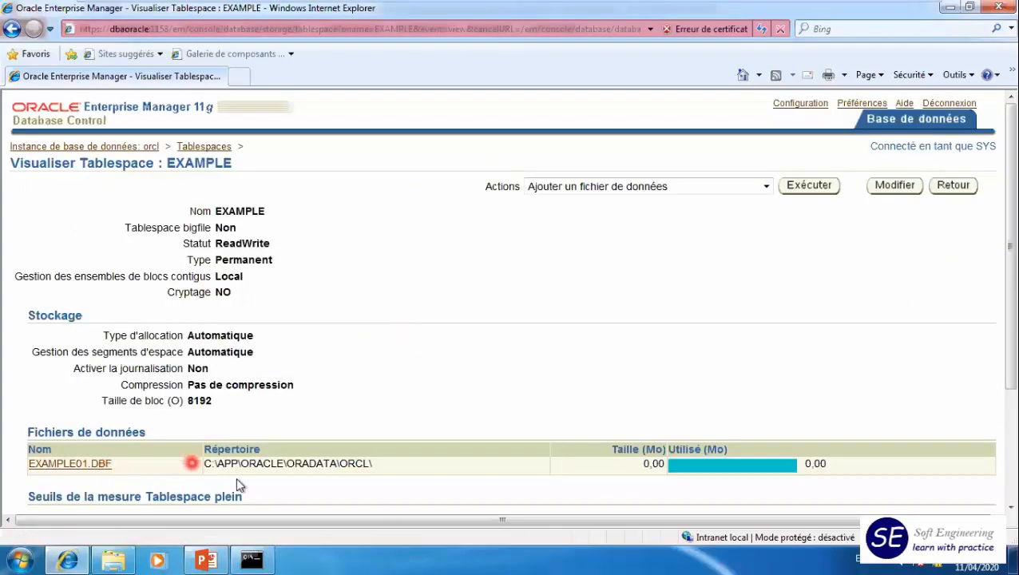
pyautogui.click(251, 559)
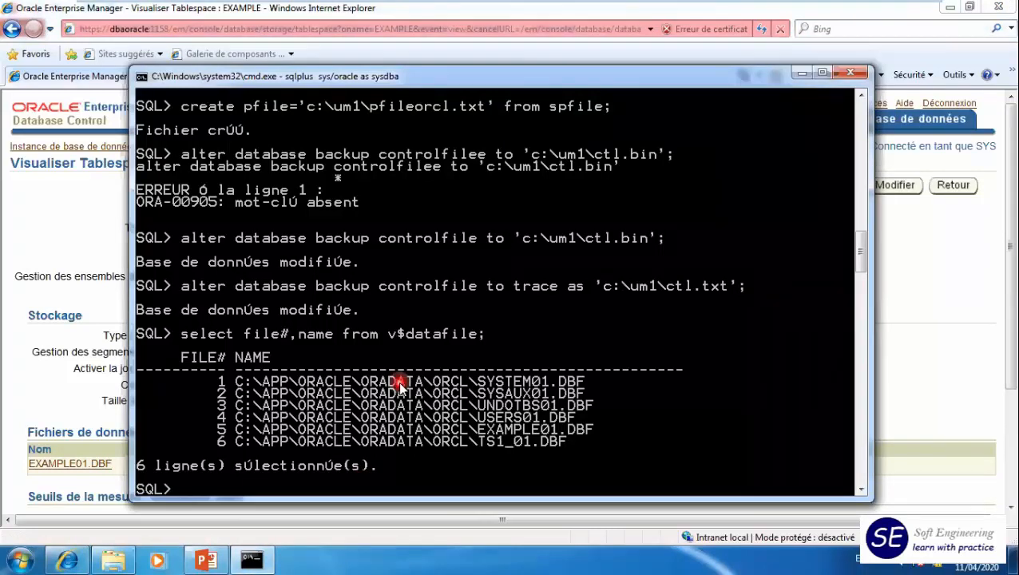
pyautogui.scroll(-8, 691, 281)
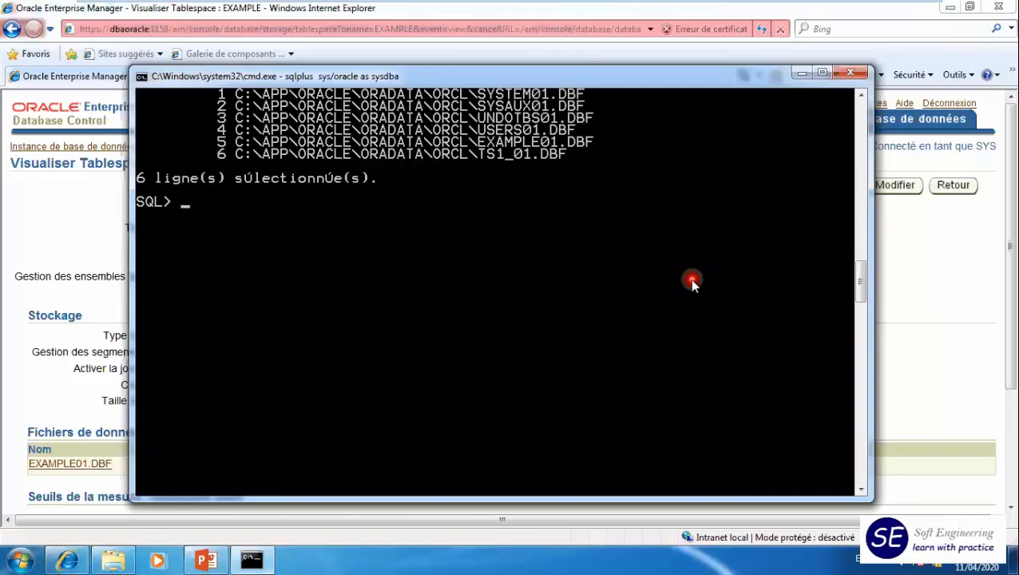
# - Shut down the database from the SQL prompt with shutdown immediate
pyautogui.write('shutdown immediate')
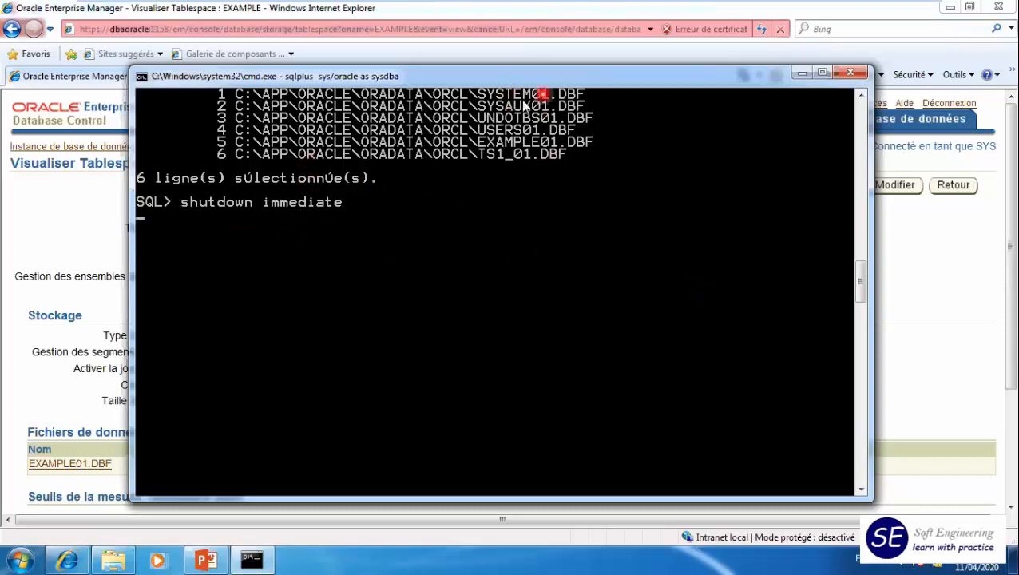
# - Create a folder named consistent_full_bcp_orcl inside C:\um1 in Windows Explorer
pyautogui.click(113, 561)
pyautogui.rightClick(321, 298)
pyautogui.moveTo(465, 487)
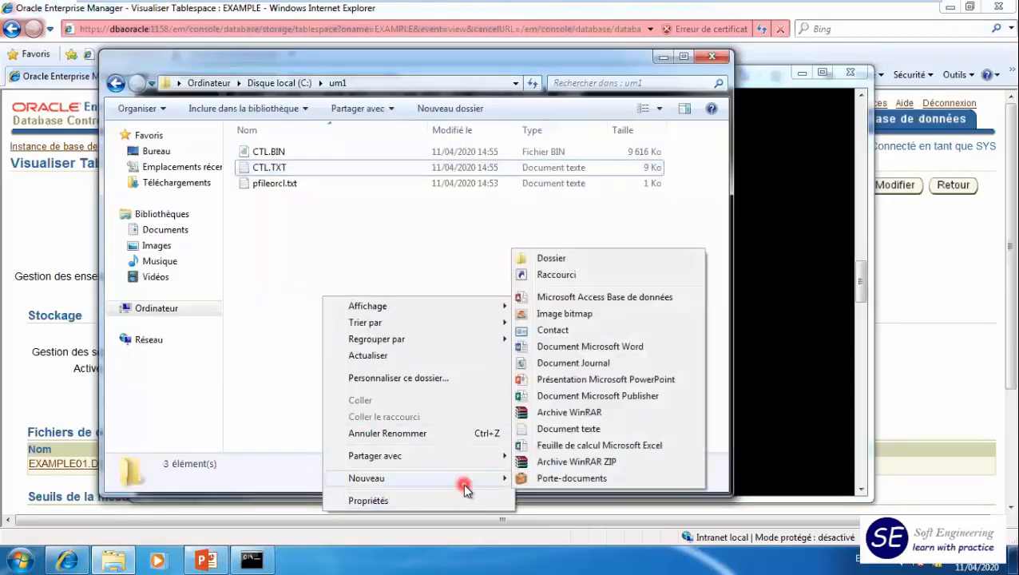
pyautogui.click(580, 263)
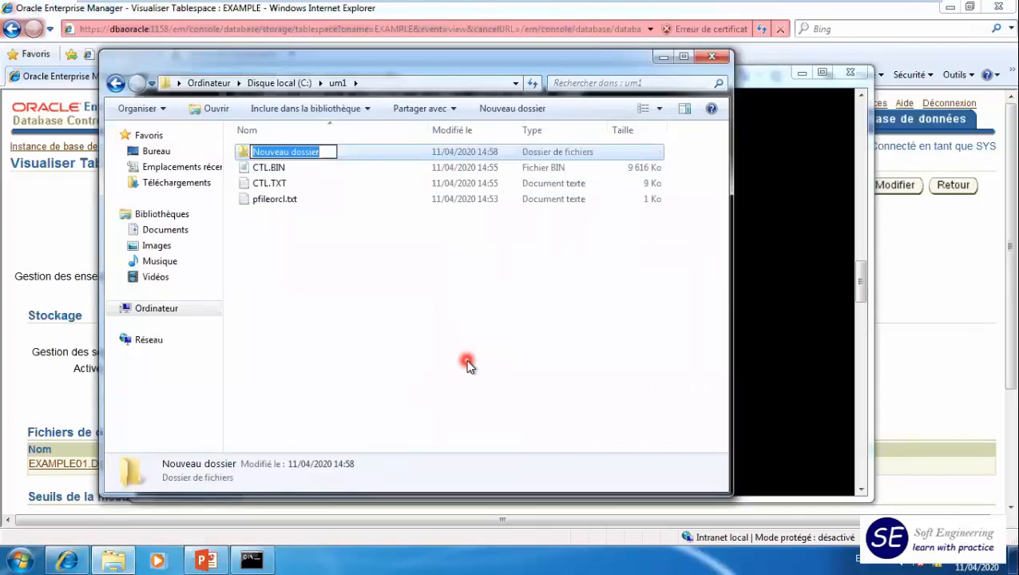
pyautogui.write('cons')
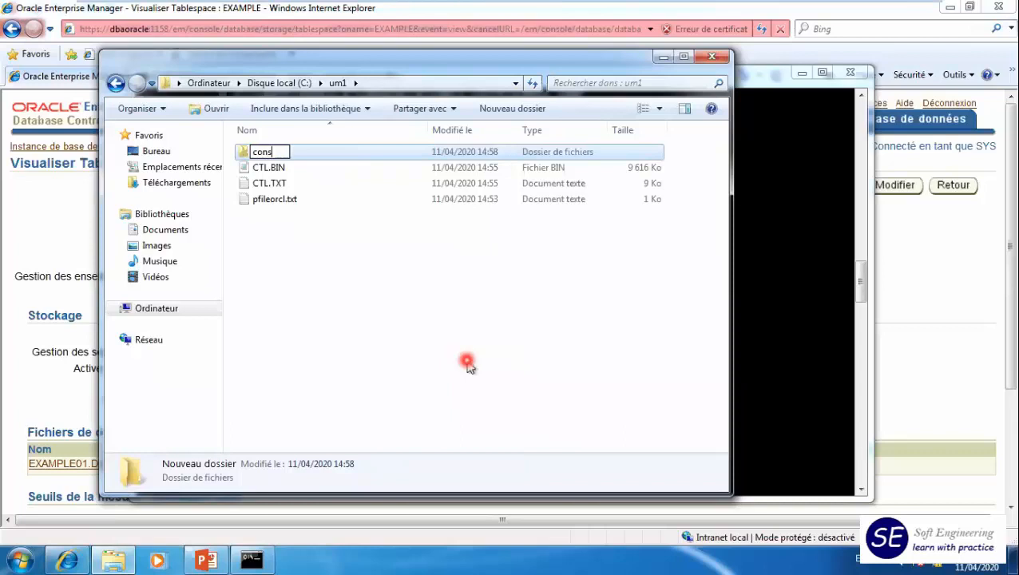
pyautogui.write('istent_full_')
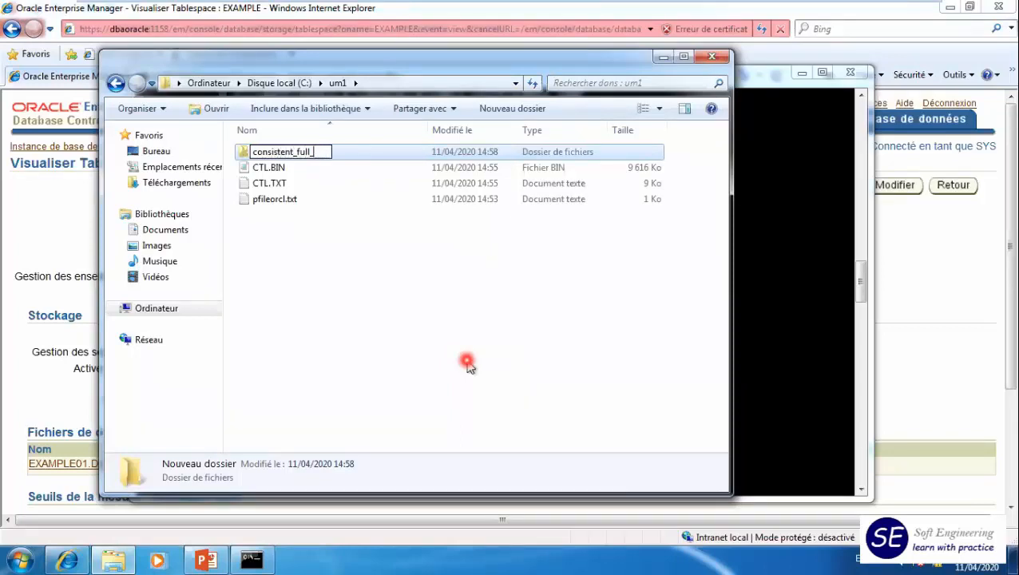
pyautogui.write('bcp_orcl')
pyautogui.press('Return')
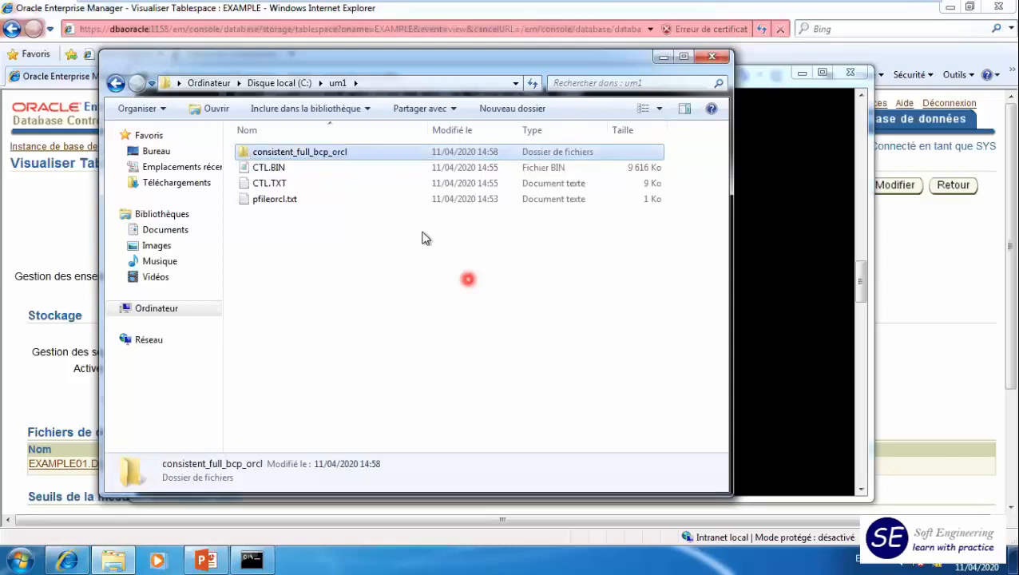
# - Check the shutdown in SQL*Plus, and open C:\app\Oracle\oradata\orcl in a second Explorer window
pyautogui.click(779, 351)
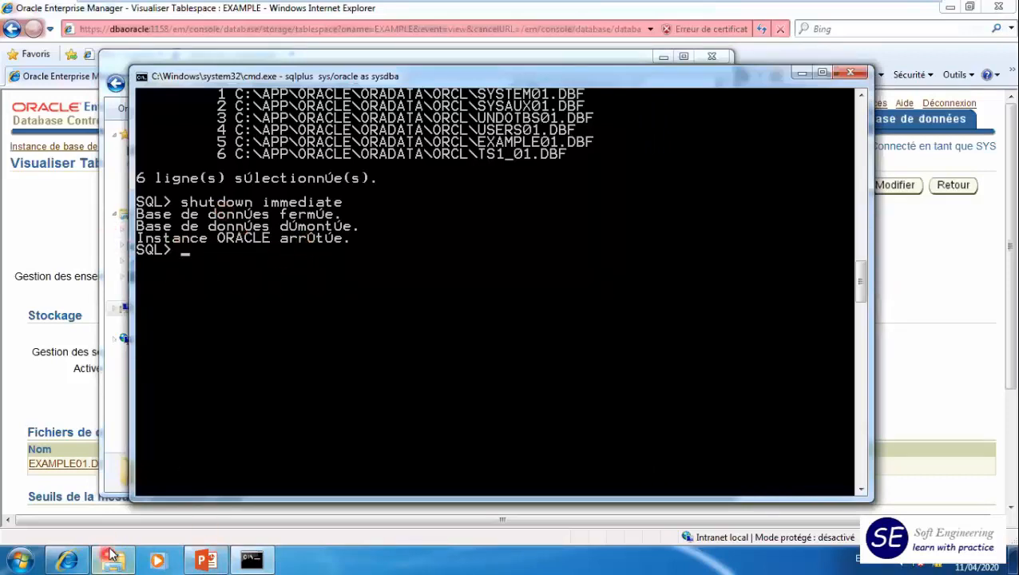
pyautogui.click(20, 559)
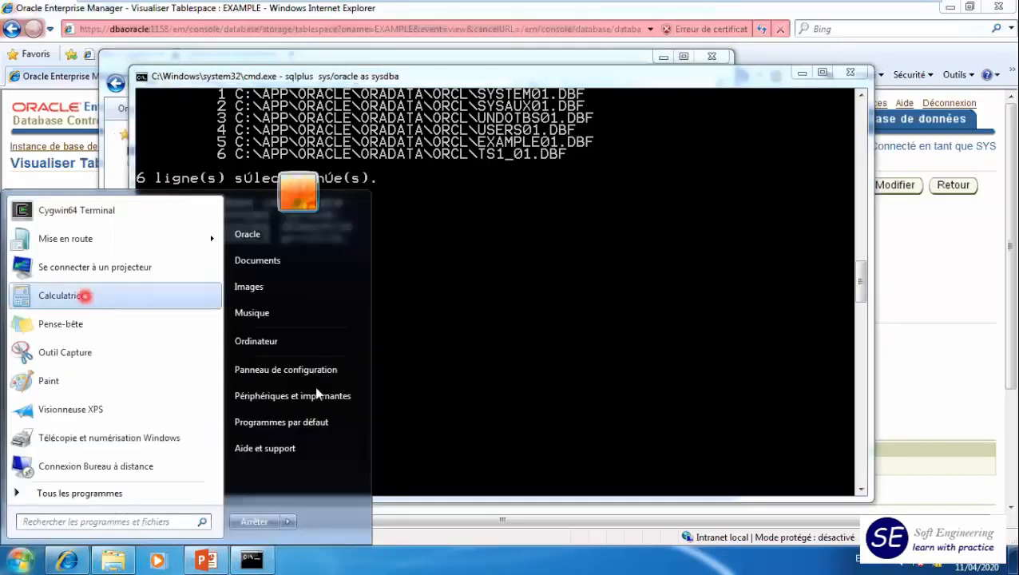
pyautogui.click(256, 340)
pyautogui.doubleClick(352, 197)
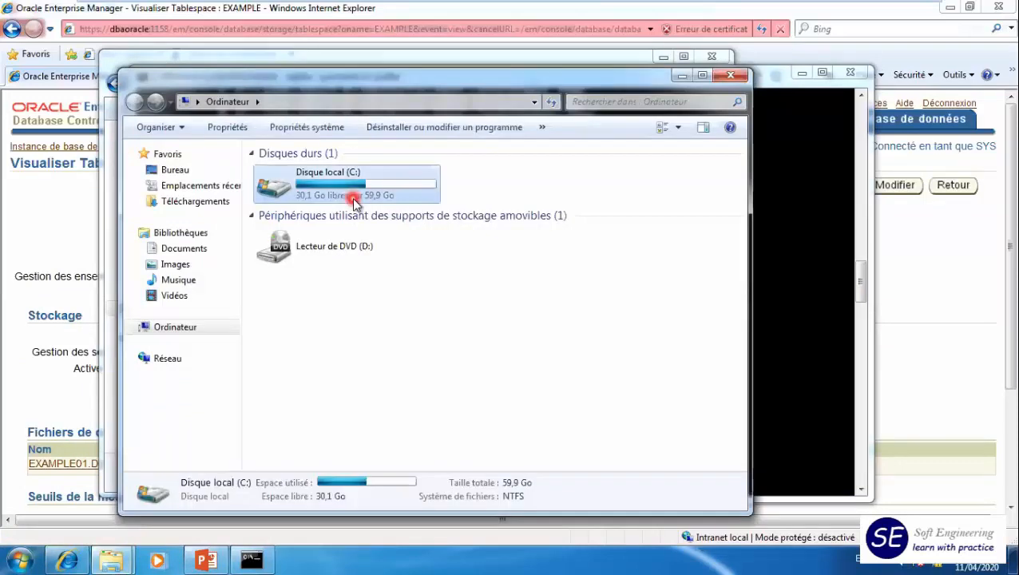
pyautogui.doubleClick(291, 171)
pyautogui.doubleClick(286, 171)
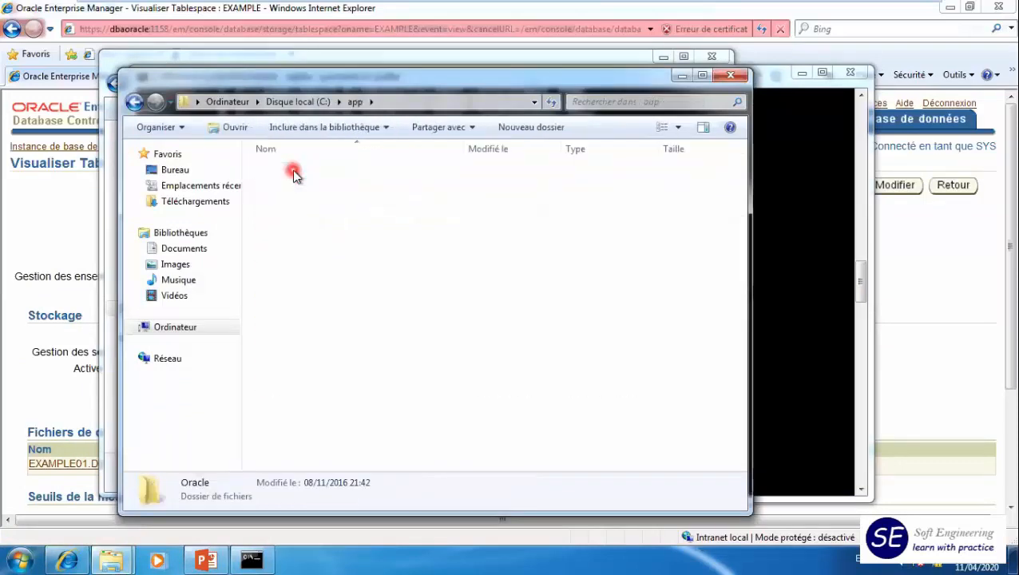
pyautogui.doubleClick(285, 250)
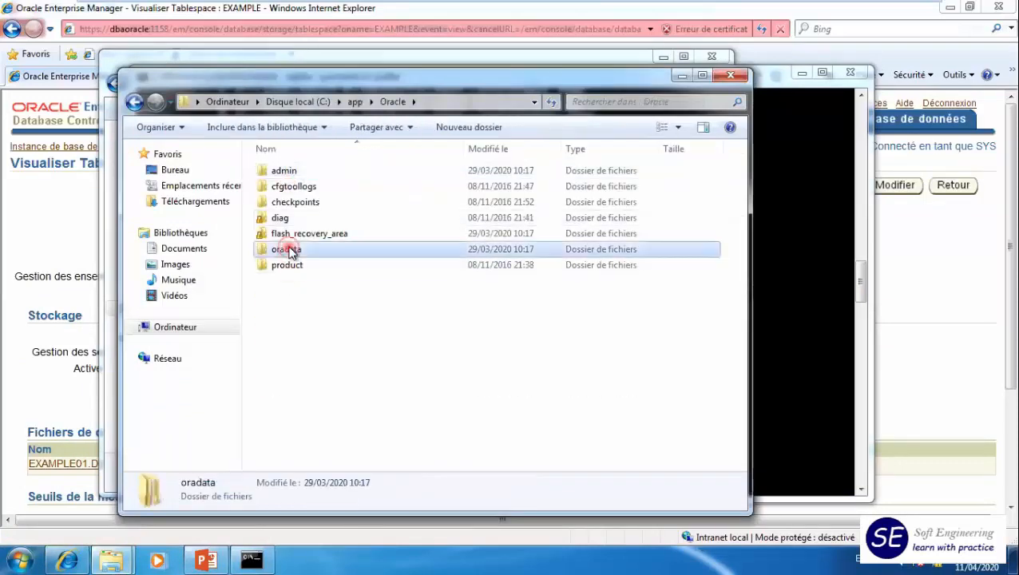
pyautogui.click(279, 172)
pyautogui.doubleClick(278, 173)
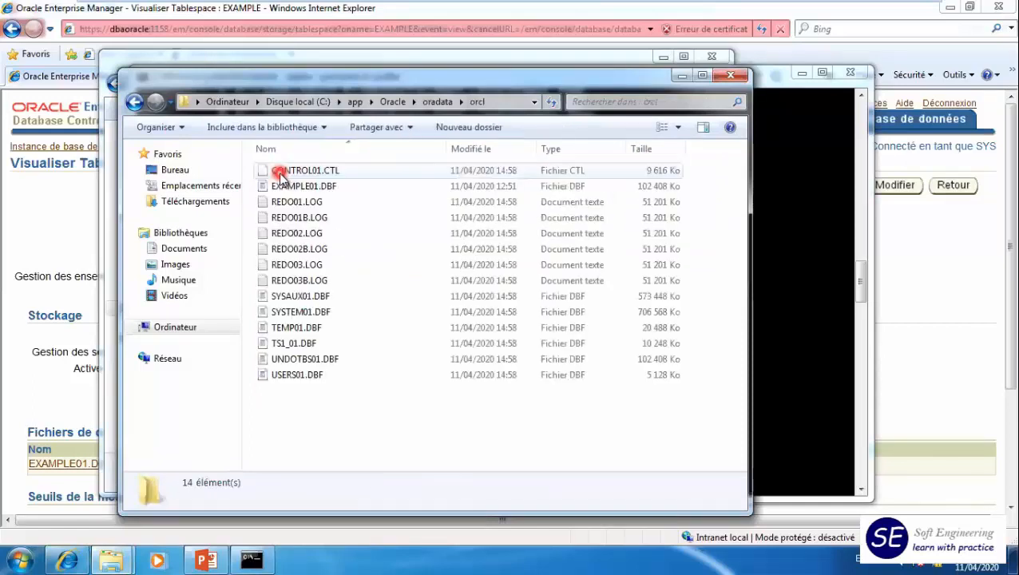
# - Copy EXAMPLE01.DBF, SYSAUX01.DBF, SYSTEM01.DBF, TEMP01.DBF, TS1_01.DBF, UNDOTBS01.DBF and USERS01.DBF from the orcl folder into consistent_full_bcp_orcl
pyautogui.click(323, 188)
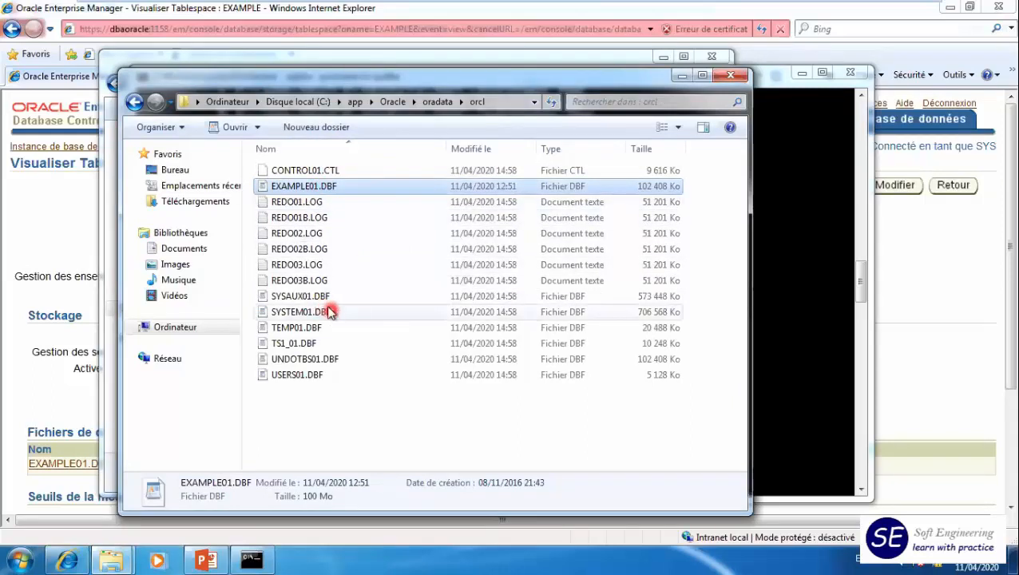
pyautogui.keyDown('ctrl'); pyautogui.click(296, 300); pyautogui.keyUp('ctrl')
pyautogui.keyDown('ctrl'); pyautogui.click(305, 314); pyautogui.keyUp('ctrl')
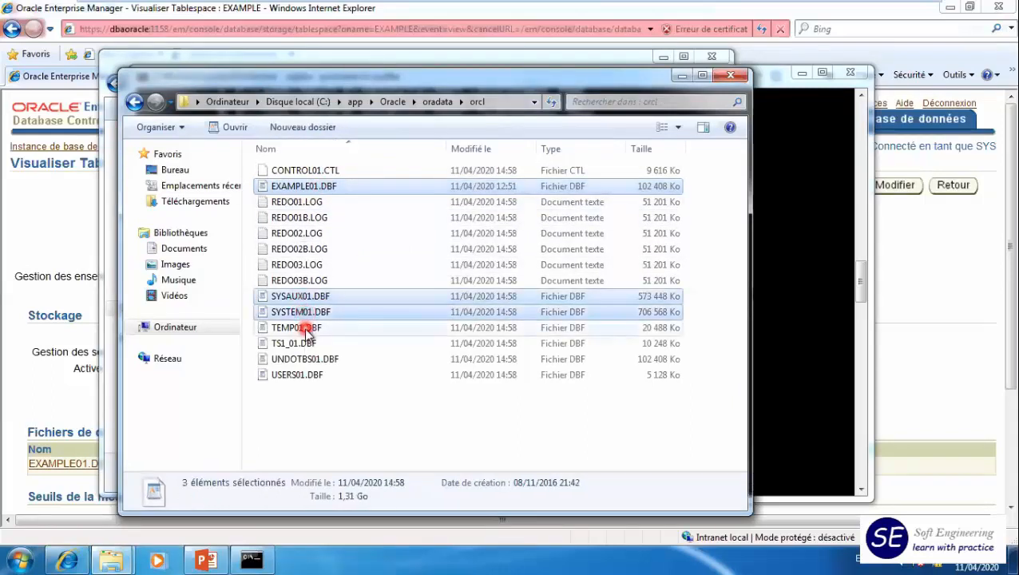
pyautogui.keyDown('ctrl'); pyautogui.click(297, 329); pyautogui.keyUp('ctrl')
pyautogui.keyDown('ctrl'); pyautogui.click(300, 345); pyautogui.keyUp('ctrl')
pyautogui.keyDown('ctrl'); pyautogui.click(300, 360); pyautogui.keyUp('ctrl')
pyautogui.keyDown('ctrl'); pyautogui.click(297, 378); pyautogui.keyUp('ctrl')
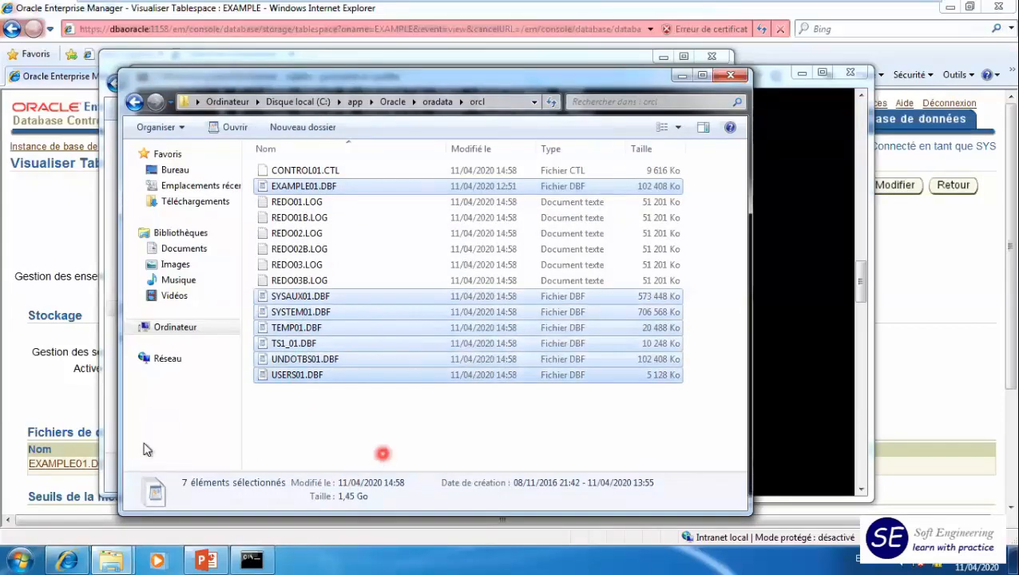
pyautogui.click(106, 474)
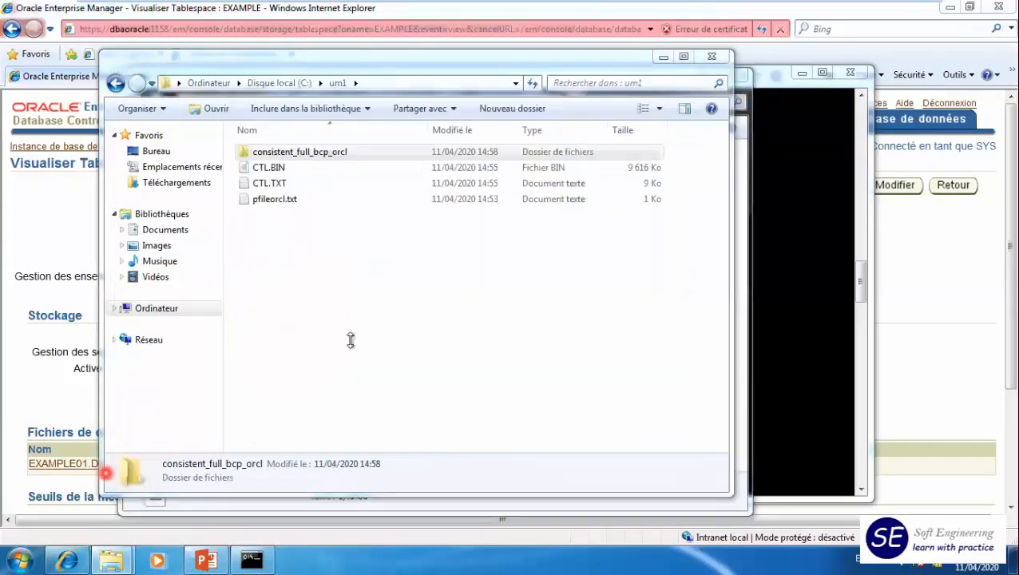
pyautogui.doubleClick(318, 159)
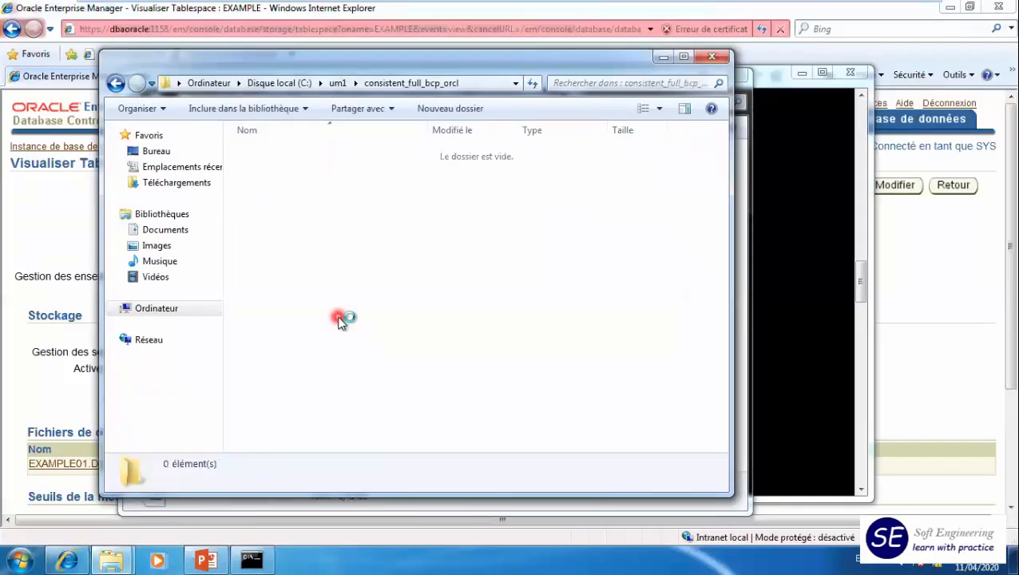
pyautogui.click(502, 330)
pyautogui.hotkey('ctrl', 'v')
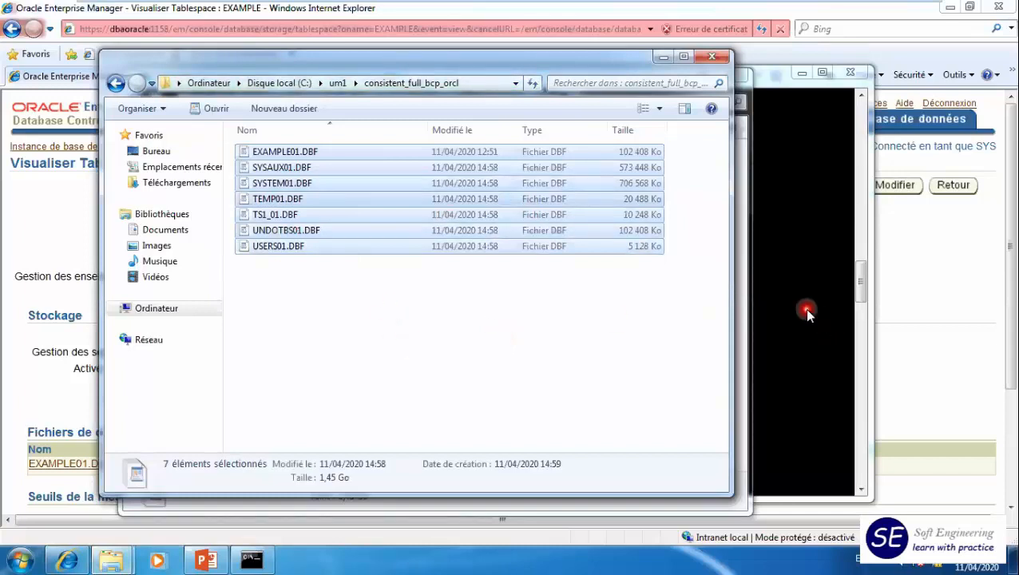
pyautogui.click(518, 308)
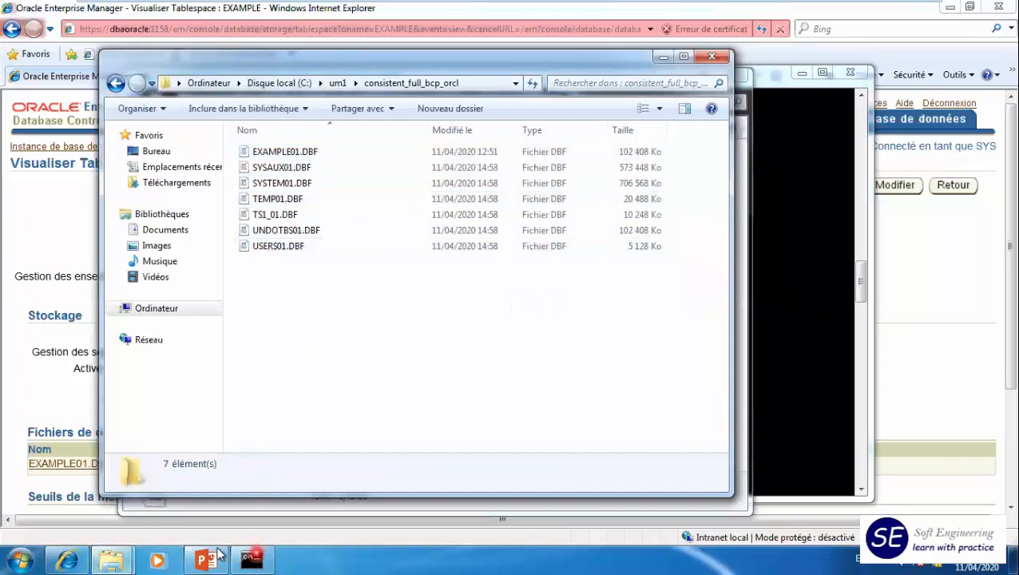
# - Switch back to SQL*Plus and restart the database with startup
pyautogui.click(116, 556)
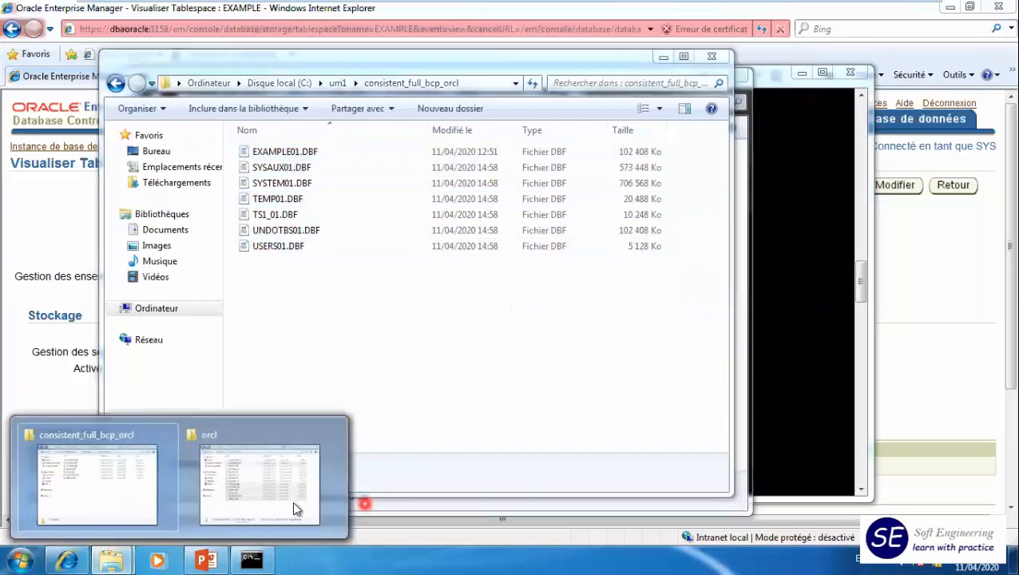
pyautogui.click(798, 313)
pyautogui.click(310, 291)
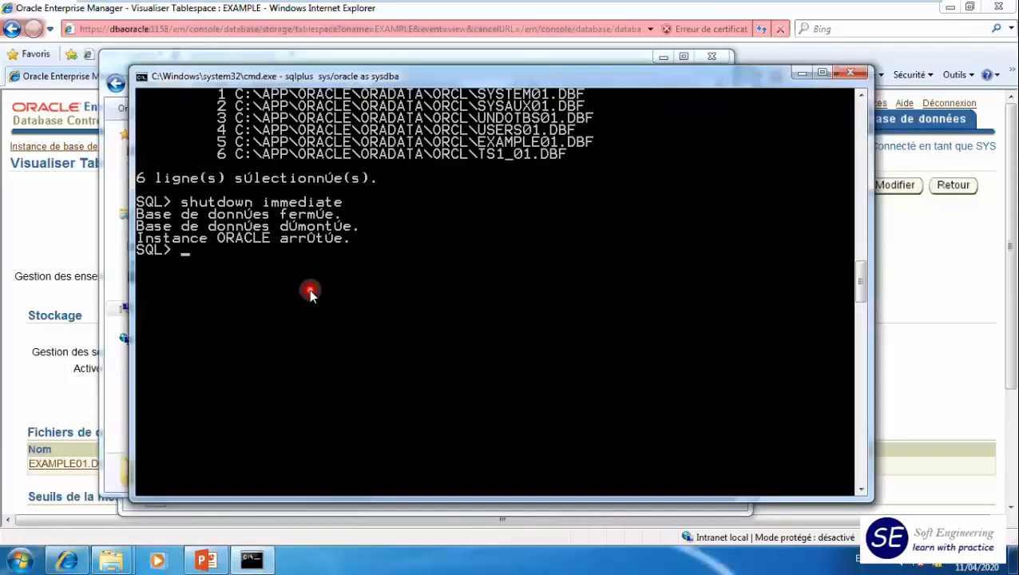
pyautogui.write('startup')
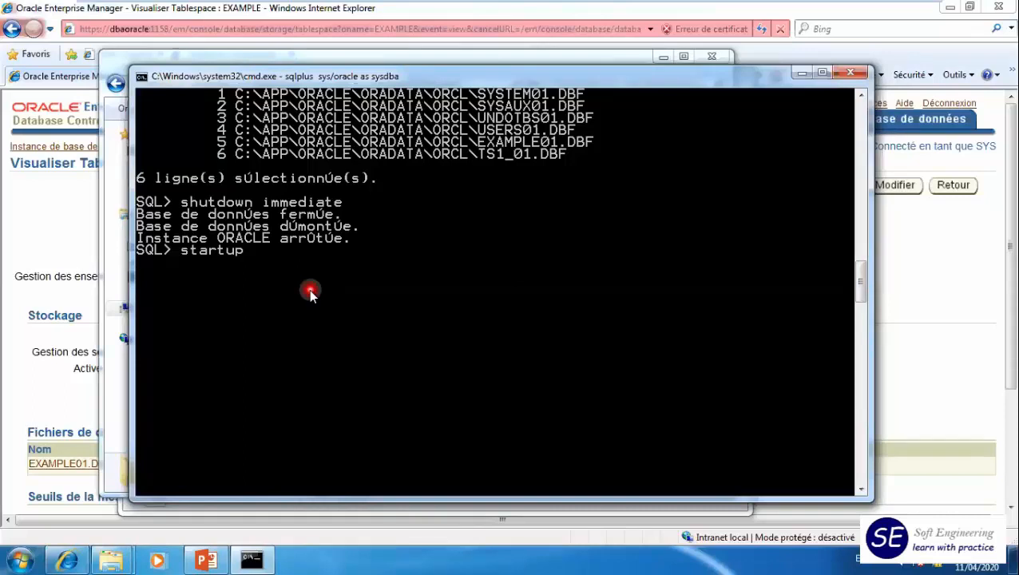
pyautogui.press('Return')
# - Look in Explorer for archived logs in the ARCHIVELOG folder under C:\app\Oracle\flash_recovery_area\orcl
pyautogui.click(111, 559)
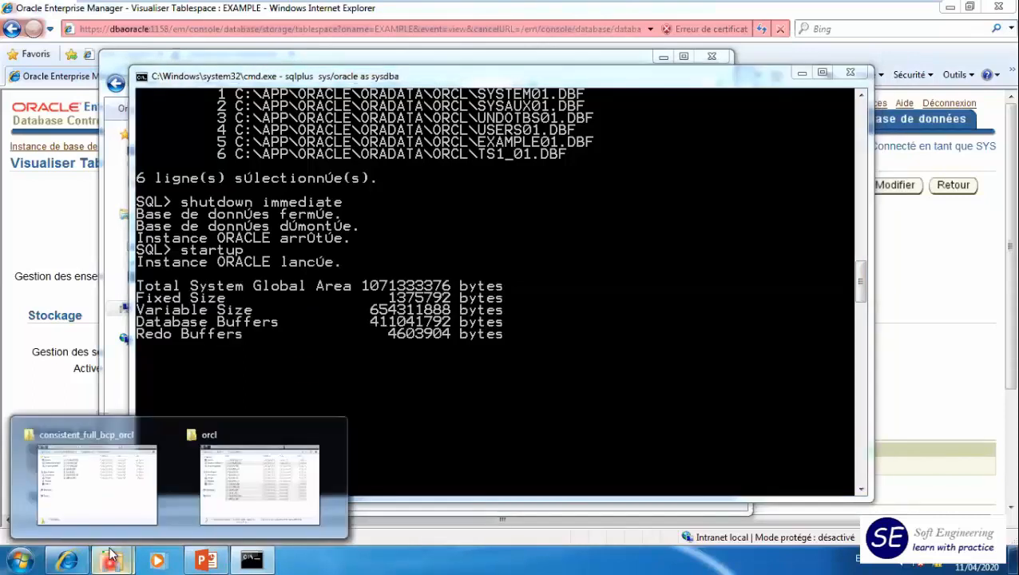
pyautogui.click(286, 481)
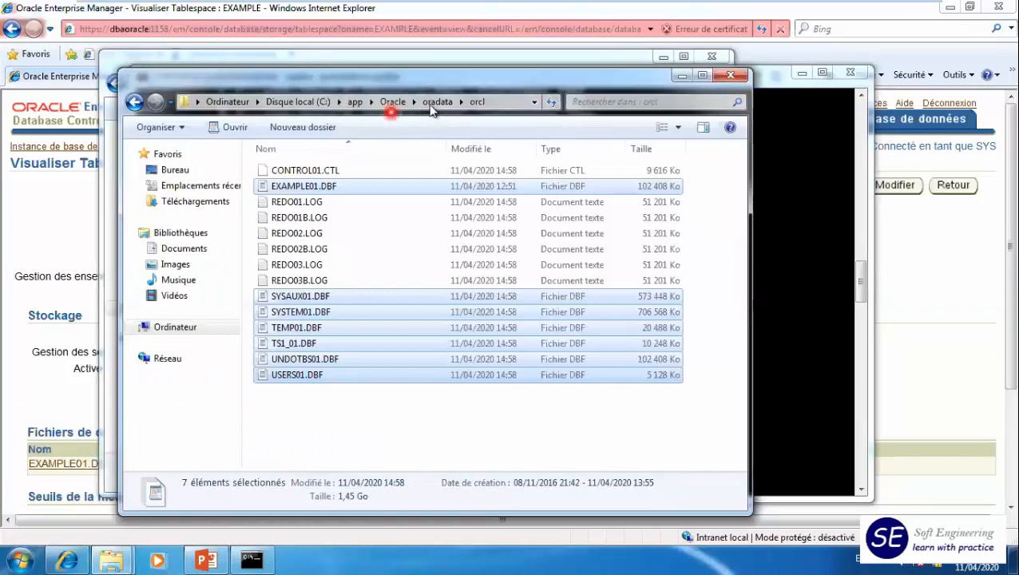
pyautogui.click(402, 103)
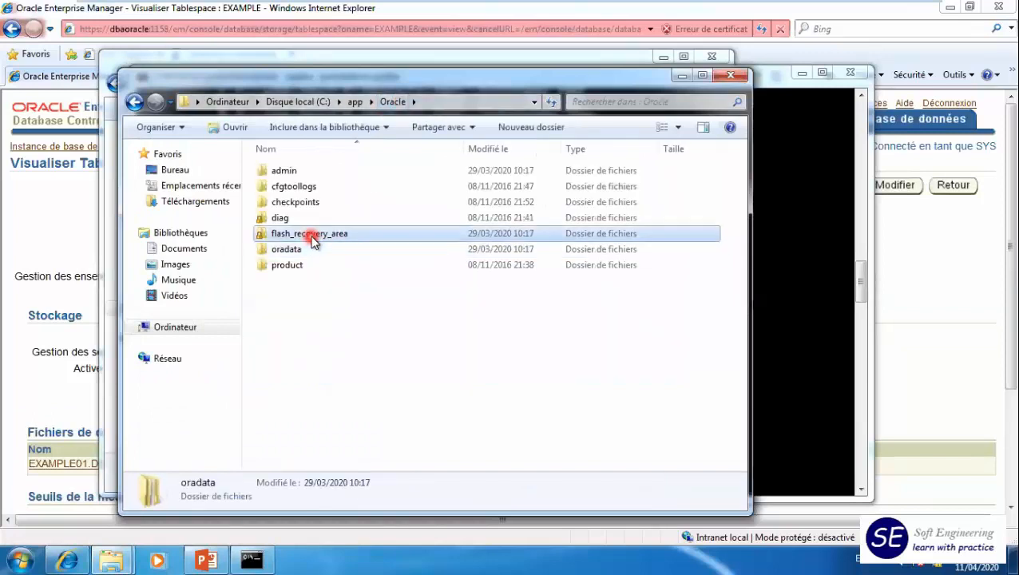
pyautogui.doubleClick(311, 237)
pyautogui.doubleClick(282, 173)
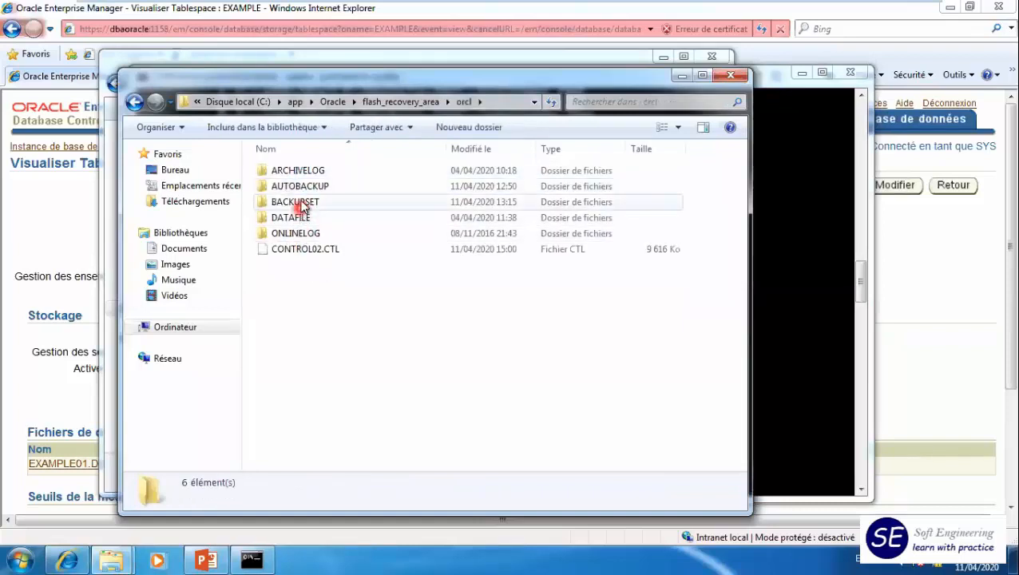
pyautogui.doubleClick(297, 170)
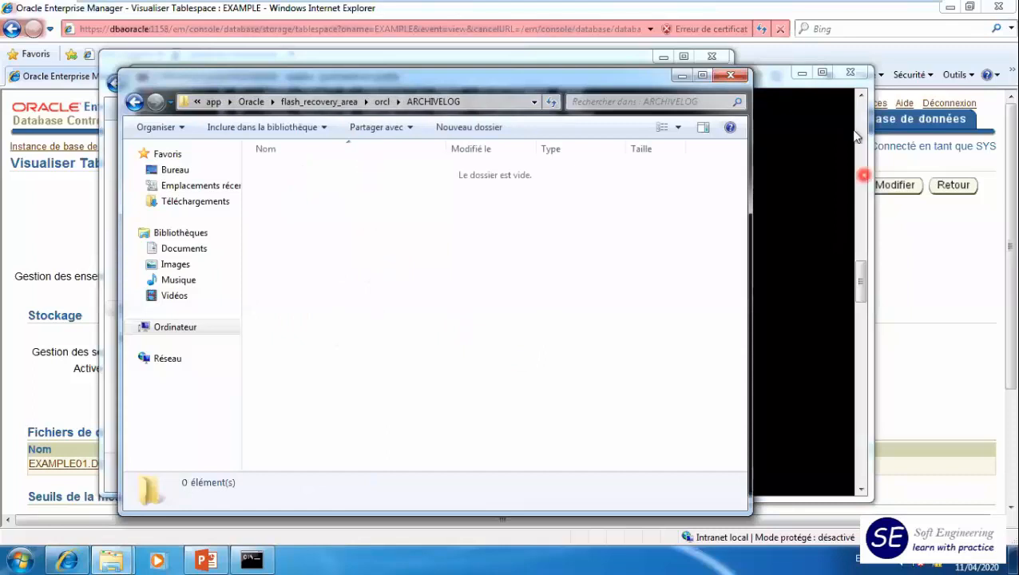
# - Run show parameter log_archive_dest_1 in SQL*Plus and highlight the archive location value
pyautogui.click(774, 83)
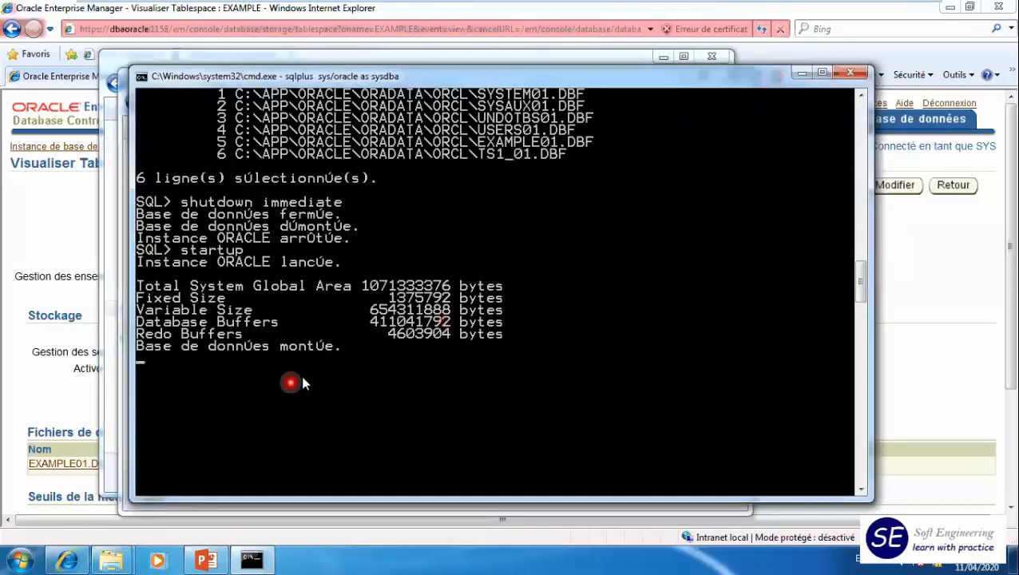
pyautogui.write('show pa')
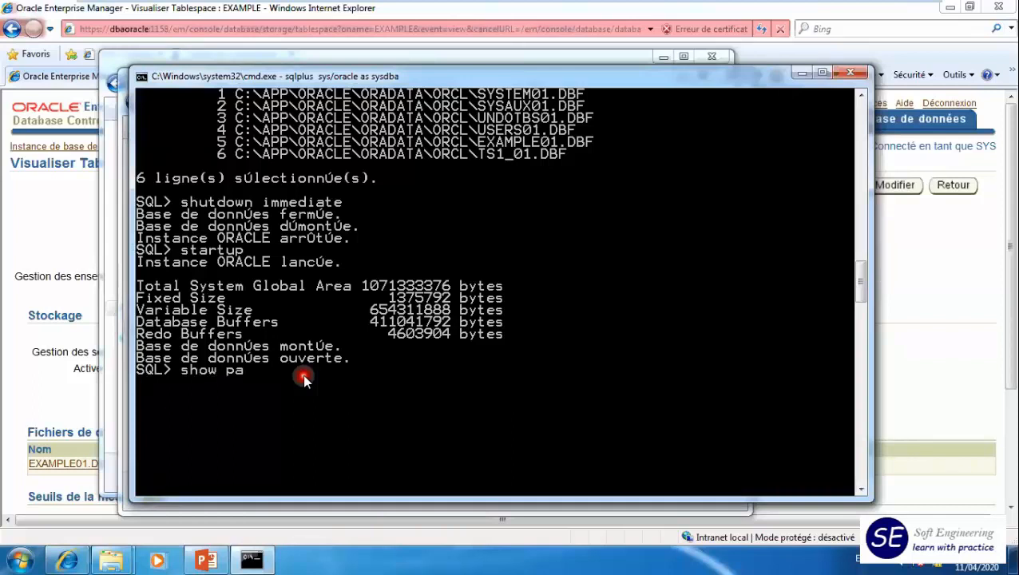
pyautogui.write('rameter log_archiv')
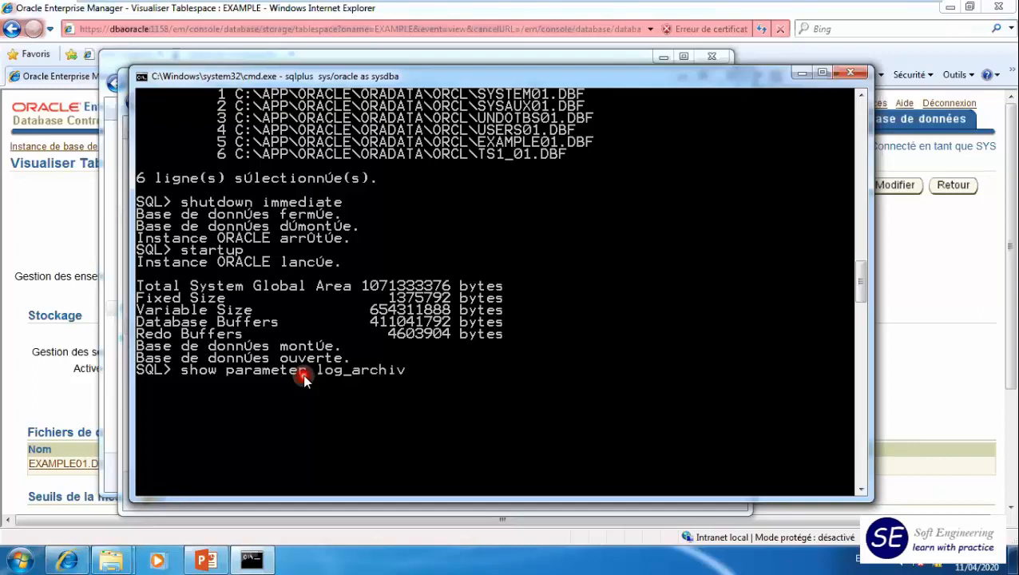
pyautogui.write('e_dest_1')
pyautogui.press('Return')
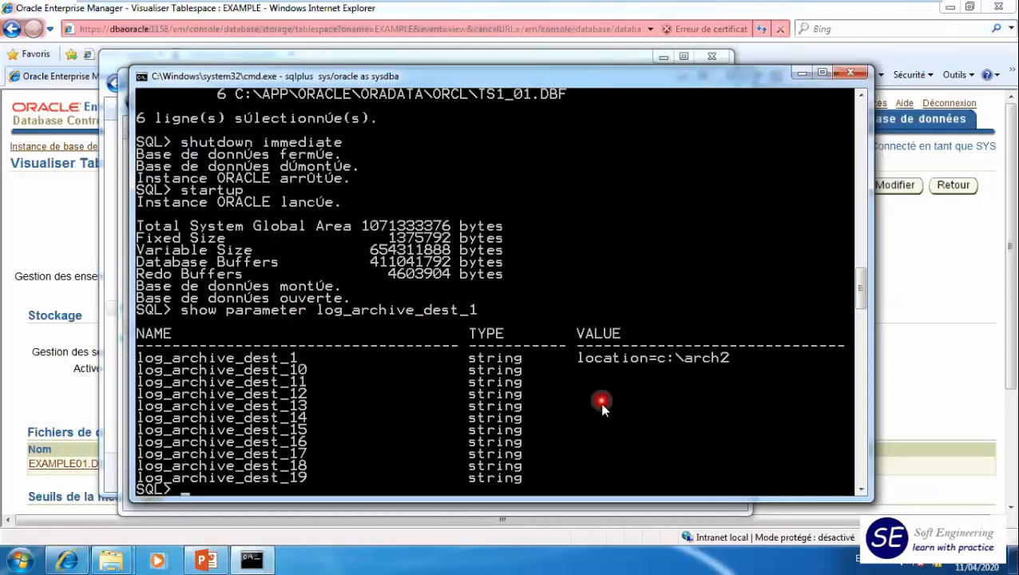
pyautogui.scroll(-4, 600, 402)
pyautogui.scroll(3, 600, 402)
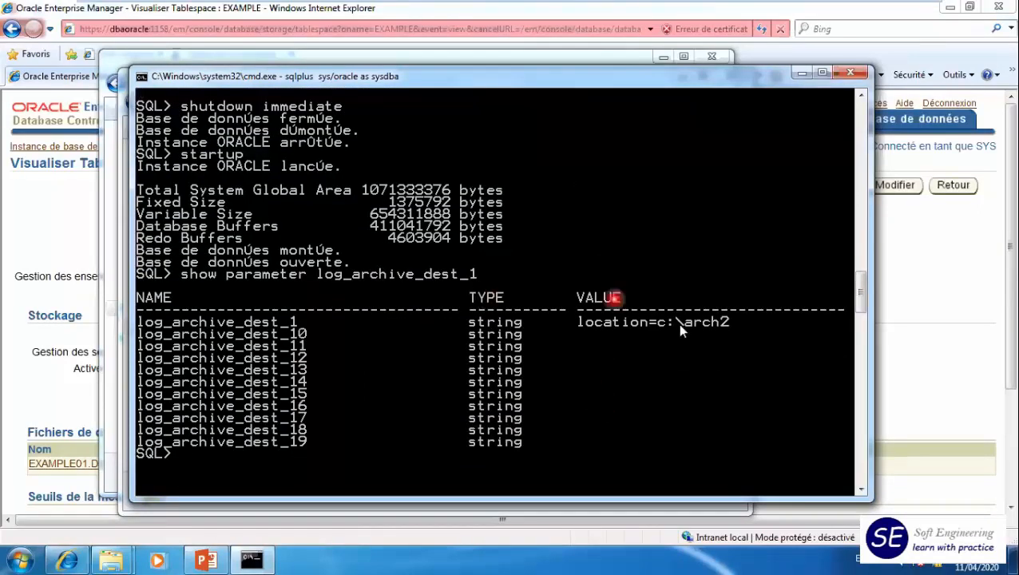
pyautogui.doubleClick(728, 322)
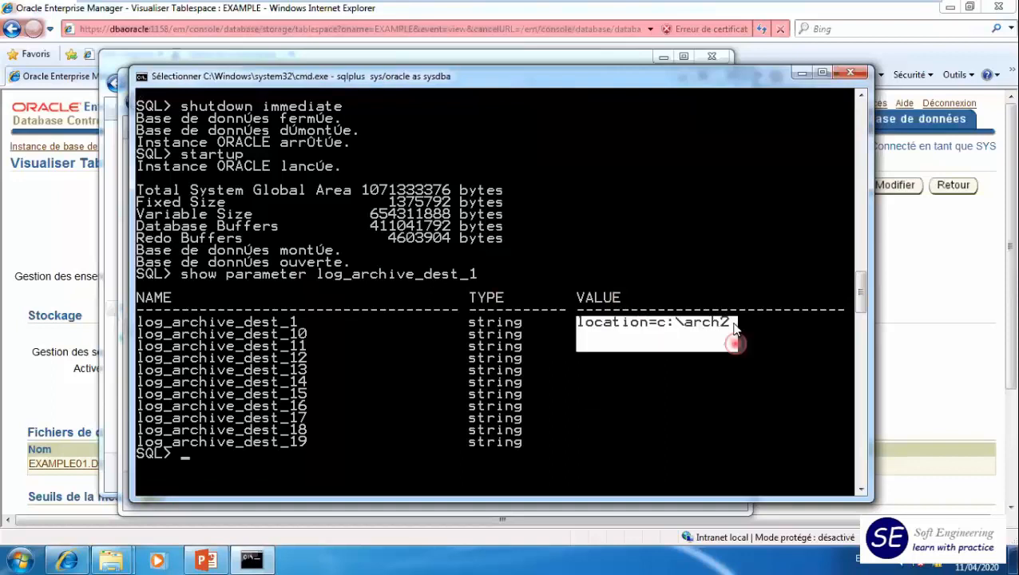
pyautogui.rightClick(509, 302)
# - Run show parameter log_archive_dest_2 to look up the second archive destination
pyautogui.press('Up')
pyautogui.press('BackSpace')
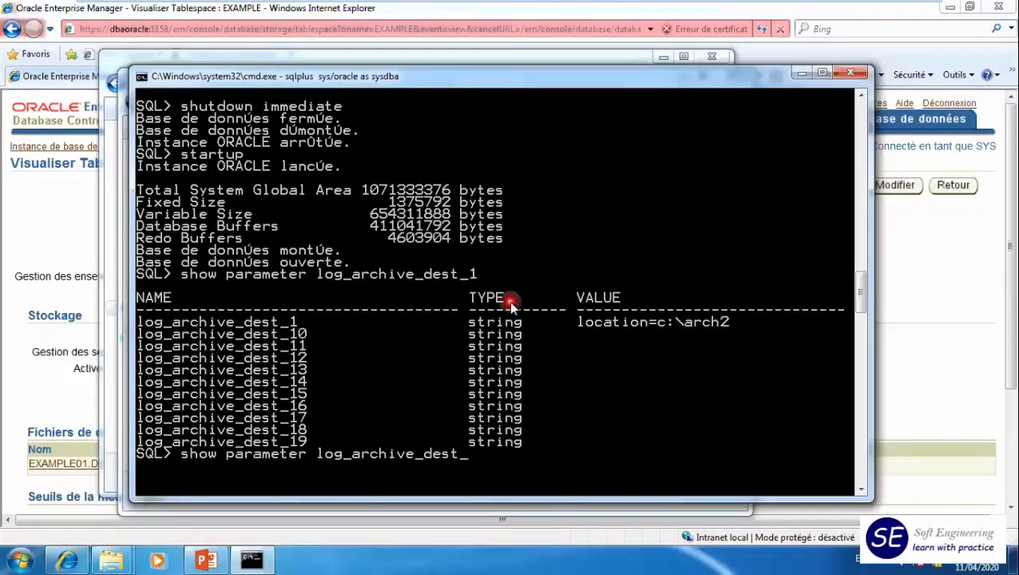
pyautogui.write('2')
pyautogui.press('Return')
pyautogui.click(692, 357)
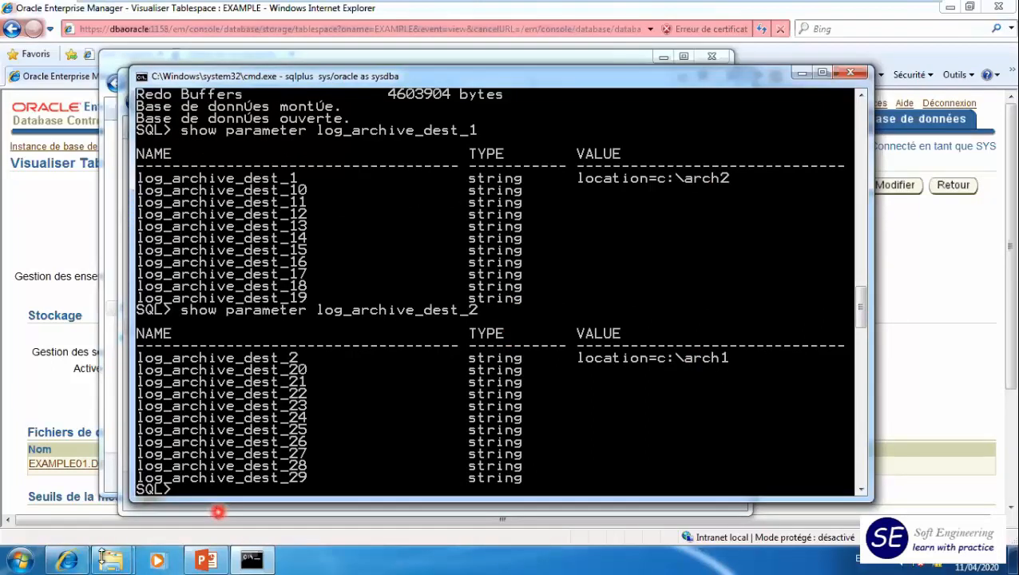
# - Switch to Explorer and open the arch1 folder at the root of the C: drive
pyautogui.moveTo(103, 557)
pyautogui.click(96, 464)
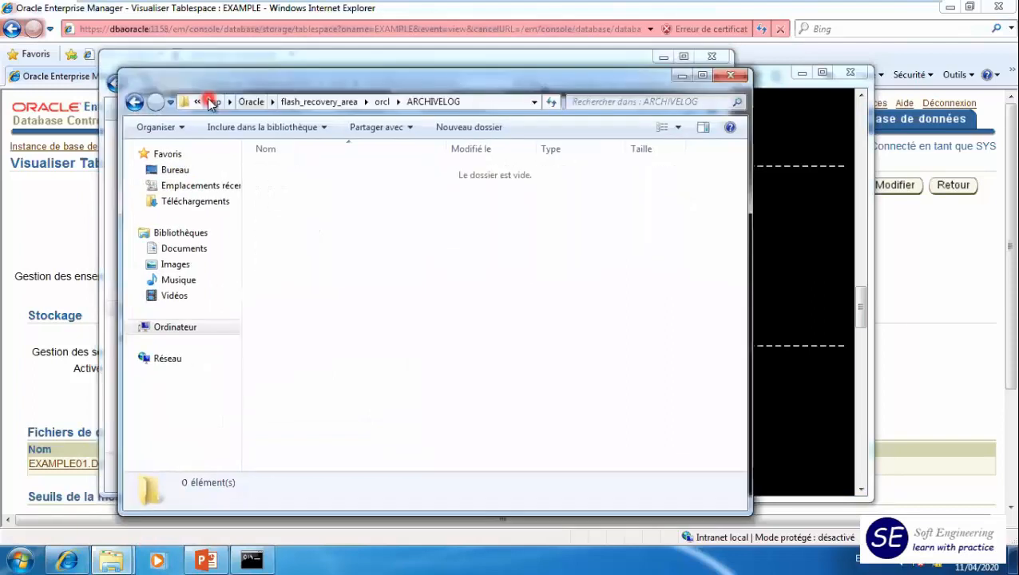
pyautogui.click(213, 102)
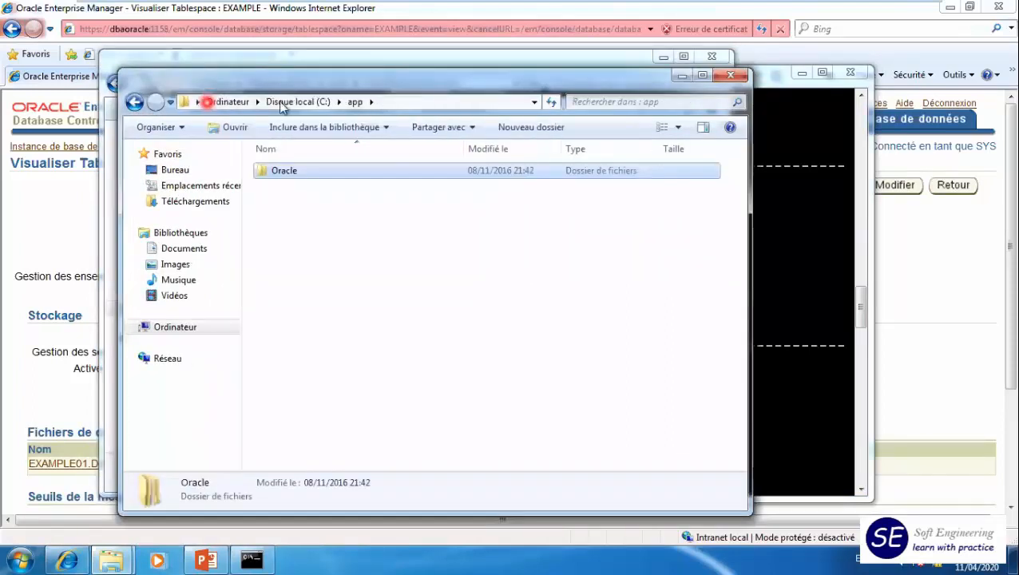
pyautogui.click(284, 104)
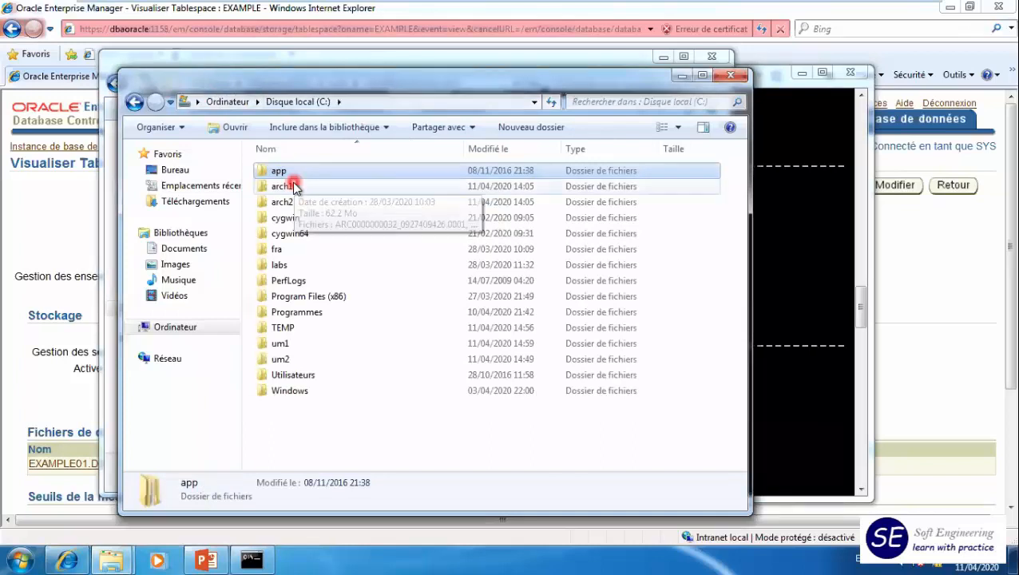
pyautogui.doubleClick(293, 186)
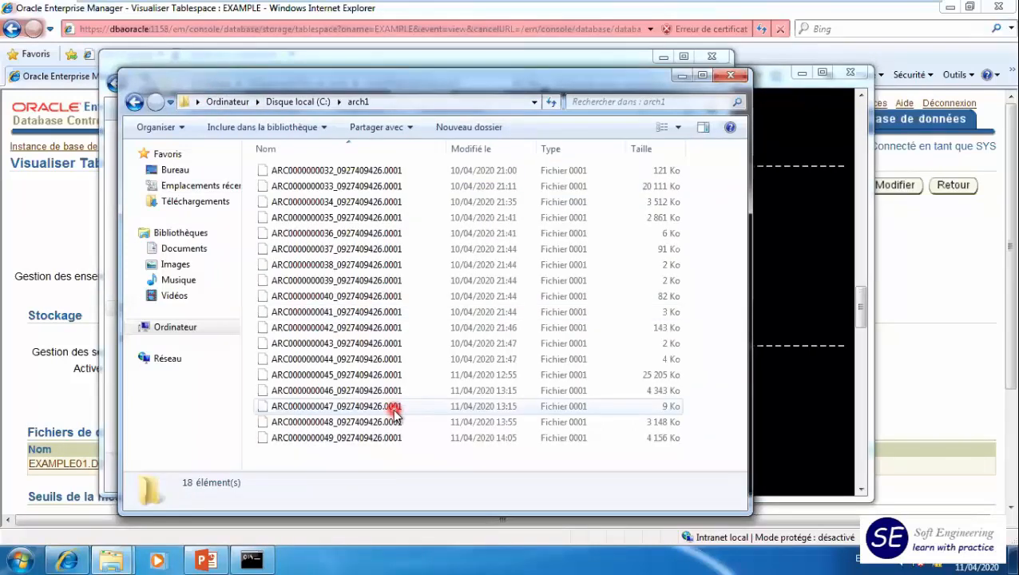
# - Copy all archived log files from arch1 into C:\um1\consistent_full_bcp_orcl
pyautogui.hotkey('ctrl', 'a')
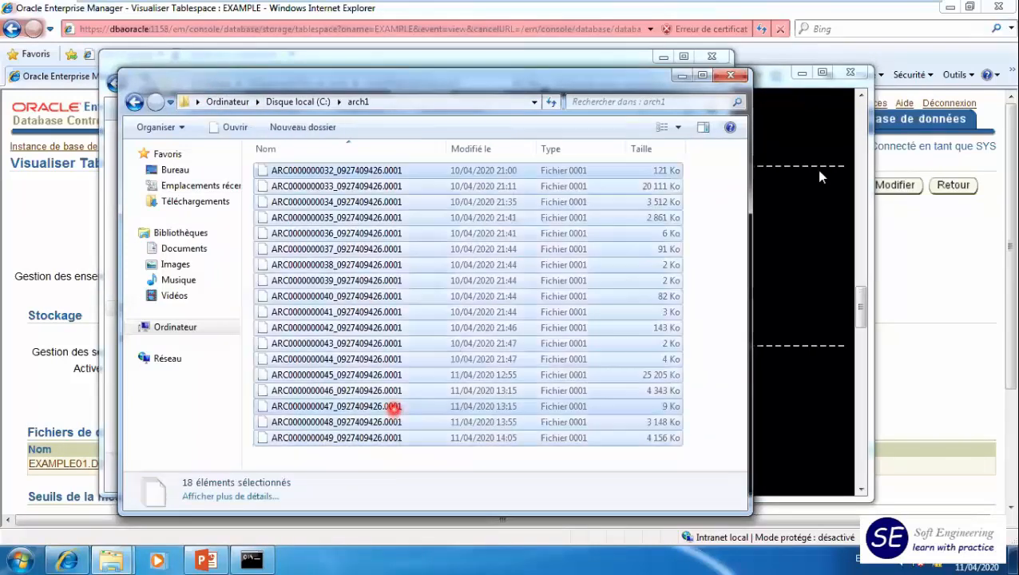
pyautogui.click(450, 63)
pyautogui.click(319, 316)
pyautogui.hotkey('ctrl', 'v')
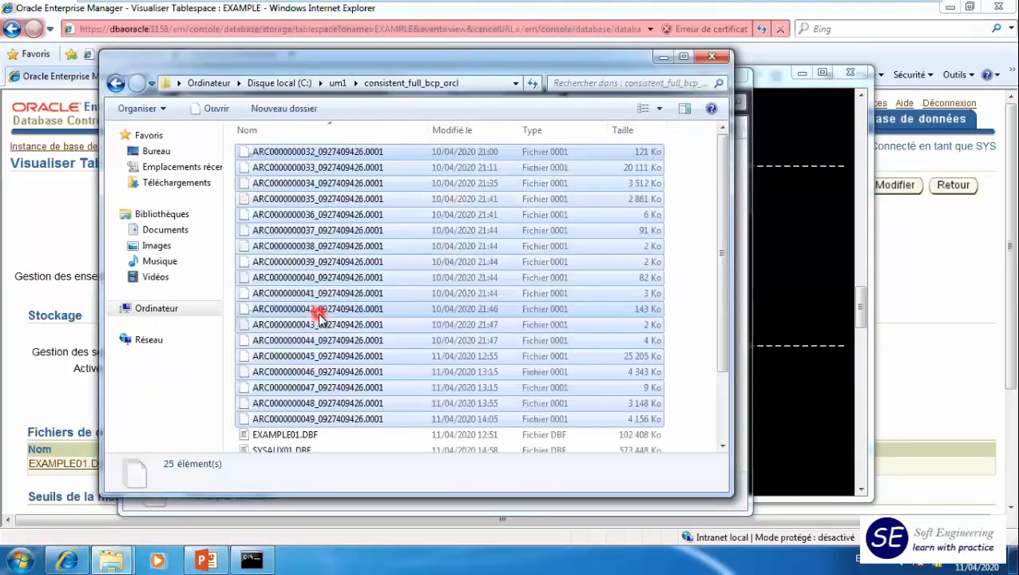
pyautogui.click(722, 188)
pyautogui.moveTo(741, 333); pyautogui.dragTo(727, 156)
# - Return to SQL*Plus, rerun select file#,name from v$datafile; and highlight the USERS01.DBF path
pyautogui.click(787, 321)
pyautogui.click(502, 399)
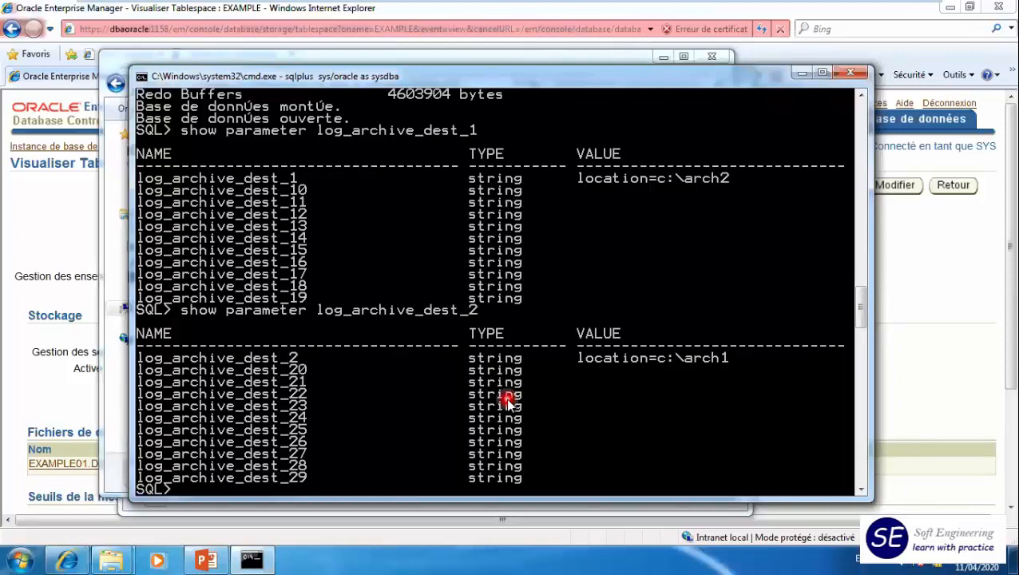
pyautogui.moveTo(629, 77); pyautogui.dragTo(645, 58)
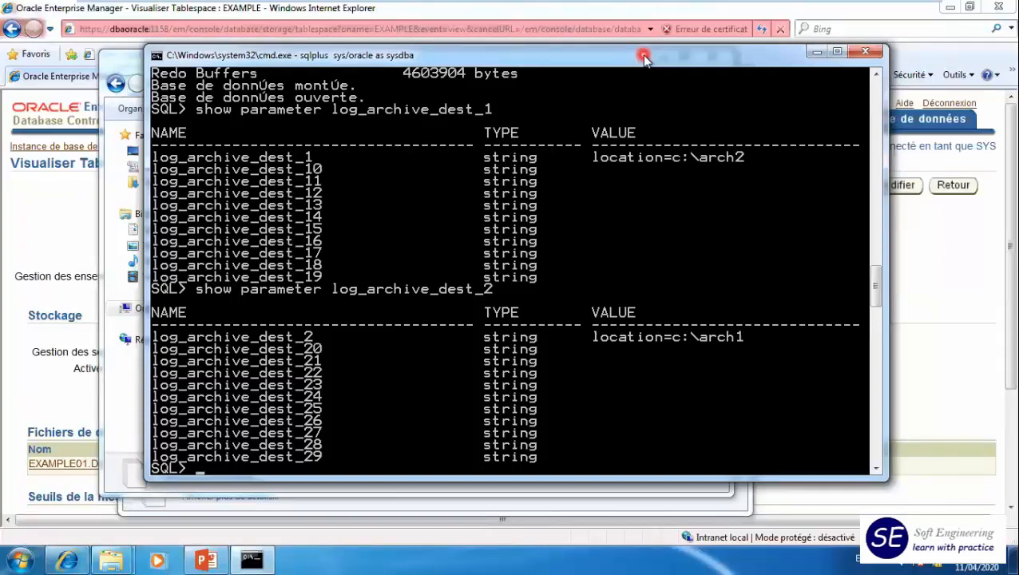
pyautogui.press('Up')
pyautogui.press('Up')
pyautogui.press('Up')
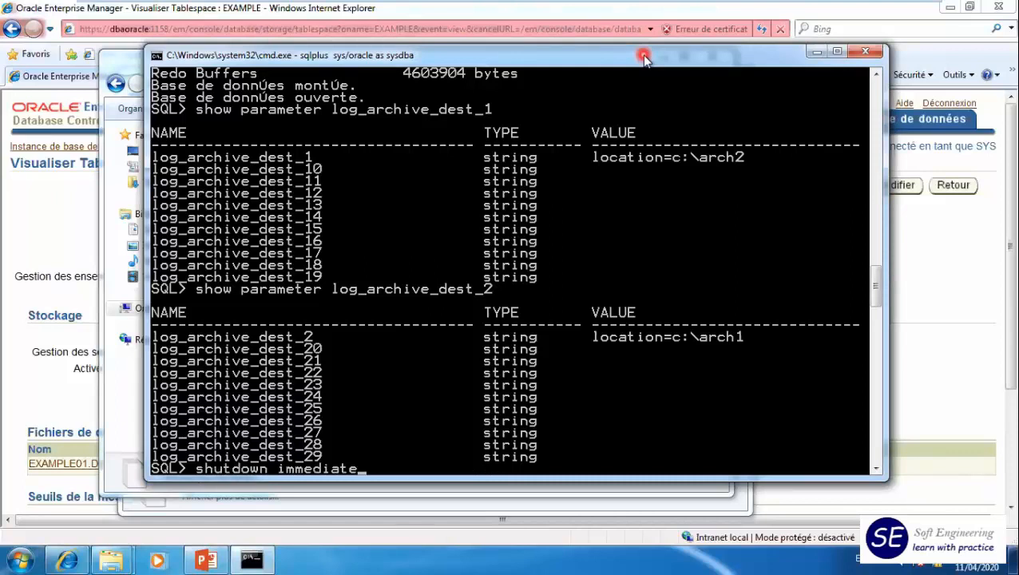
pyautogui.press('Return')
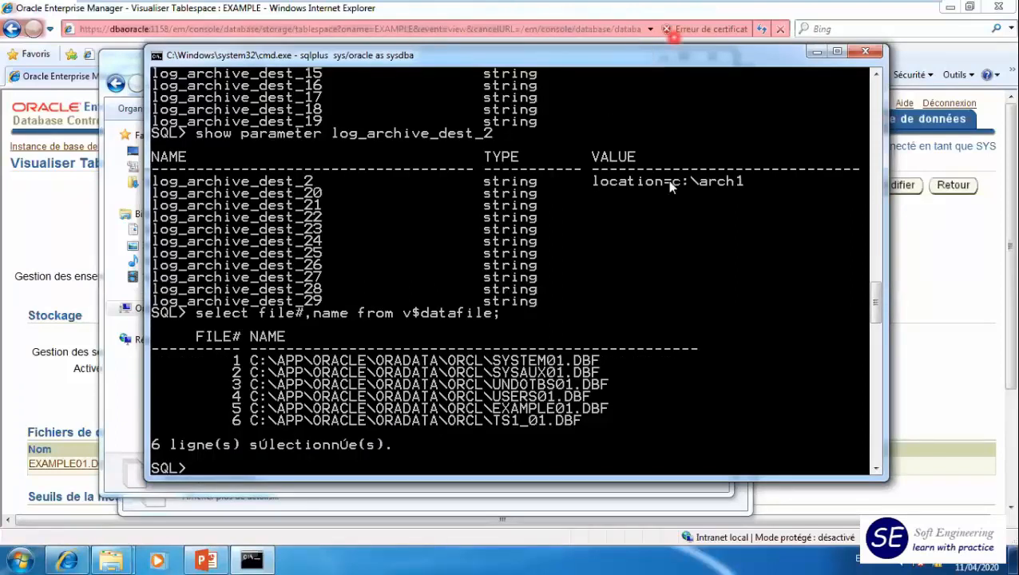
pyautogui.moveTo(589, 396); pyautogui.dragTo(256, 397)
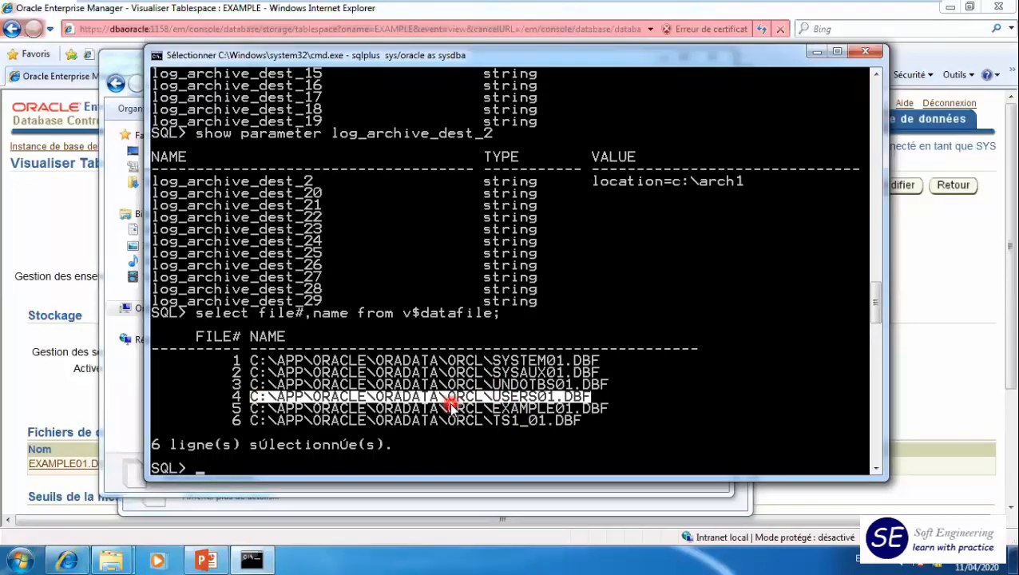
# - Describe v$tablespace and highlight its NAME column
pyautogui.write('desc v$tablespace')
pyautogui.press('Return')
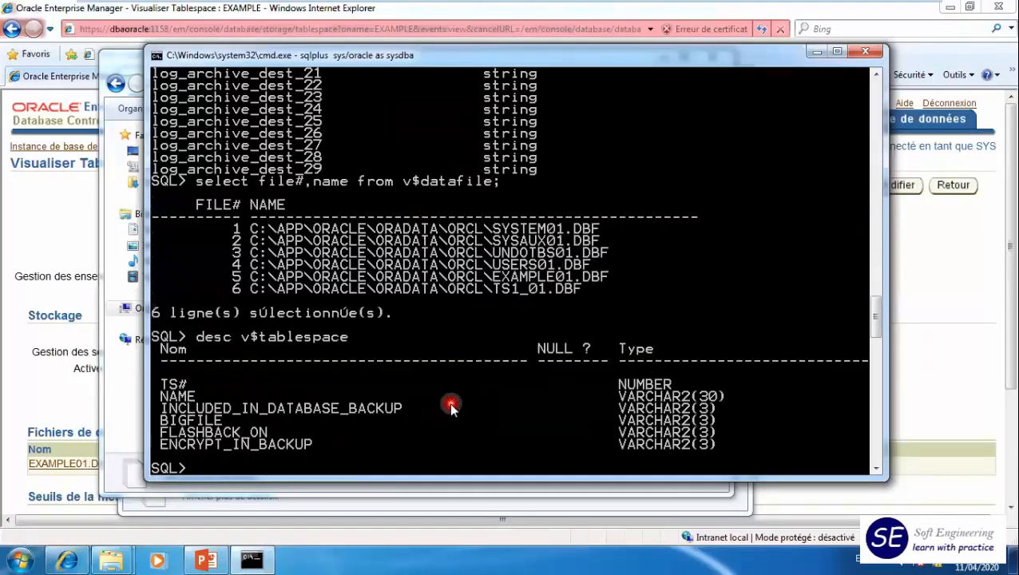
pyautogui.moveTo(162, 386); pyautogui.dragTo(204, 397)
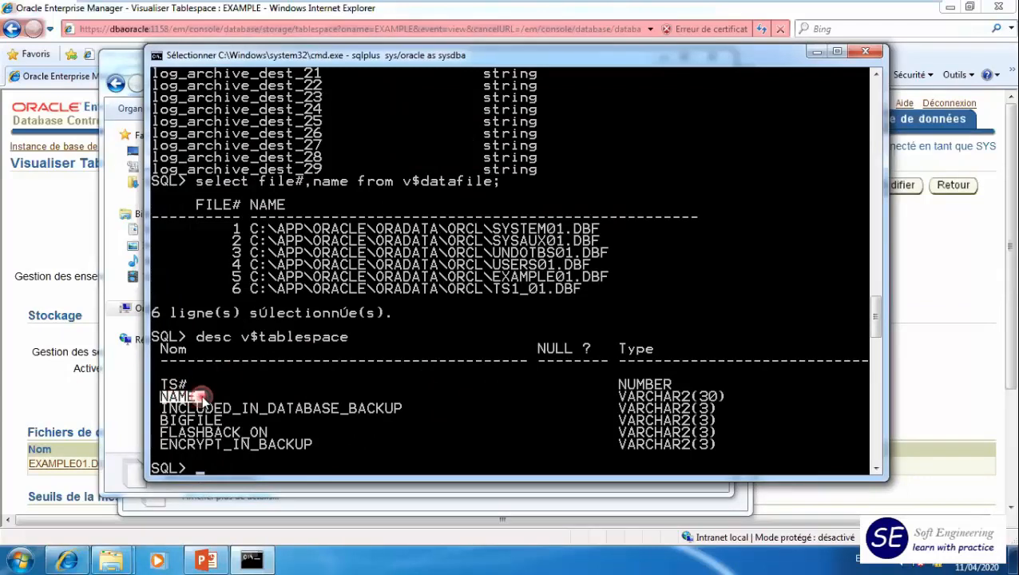
pyautogui.press('Return')
# - Run select f.name,ts.name from v$datafile f join v$tablespace ts using(ts#); to match data files with tablespaces
pyautogui.write('select')
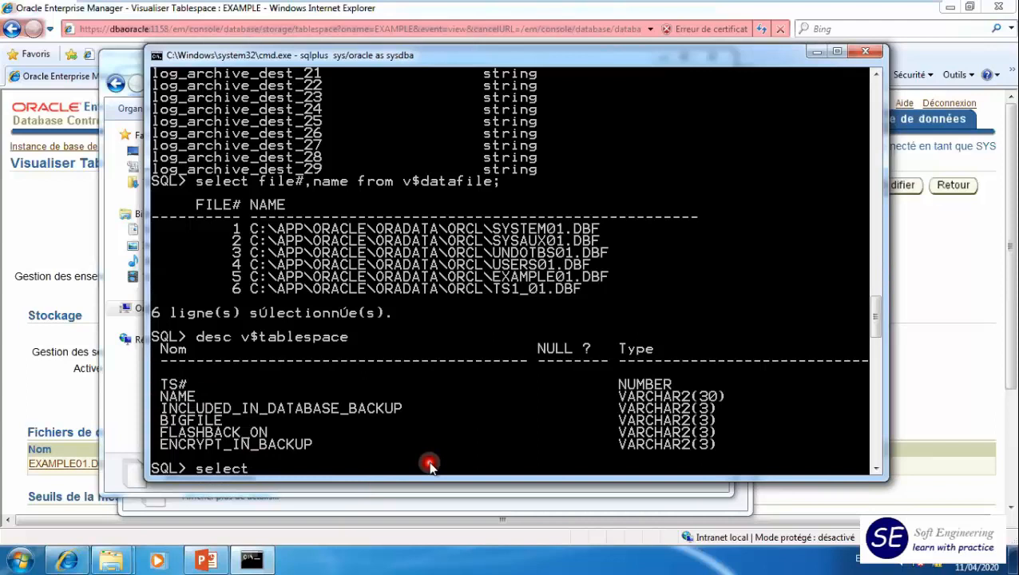
pyautogui.write(' f.name,ts.name from v$datafile  f join')
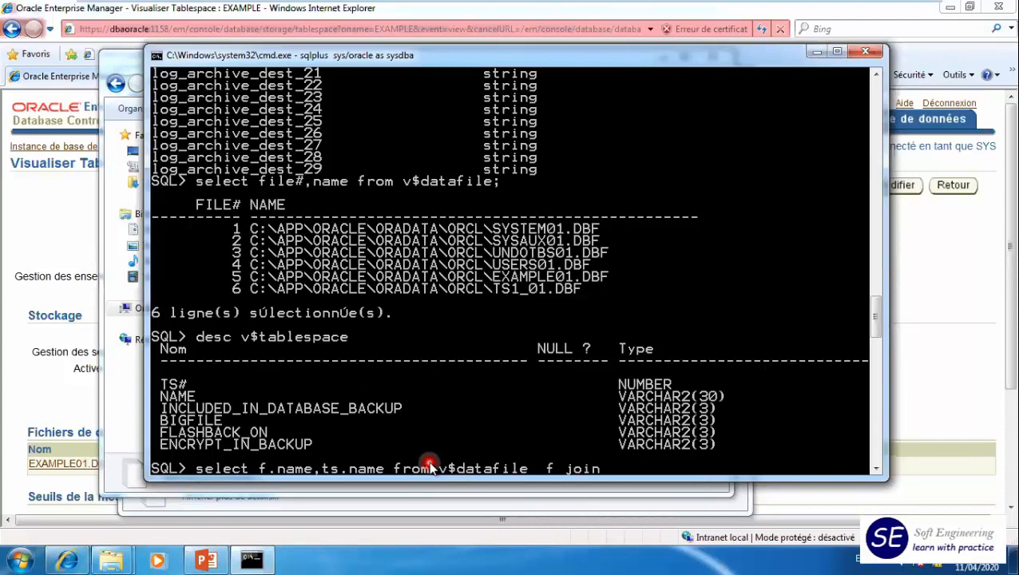
pyautogui.write(' v$tablespace')
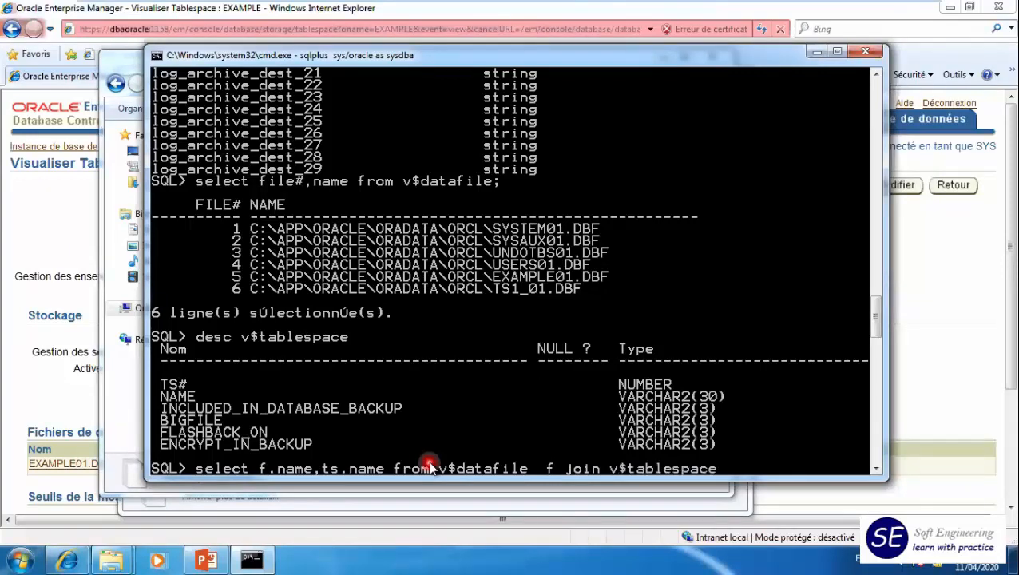
pyautogui.write(' ts using(ts#')
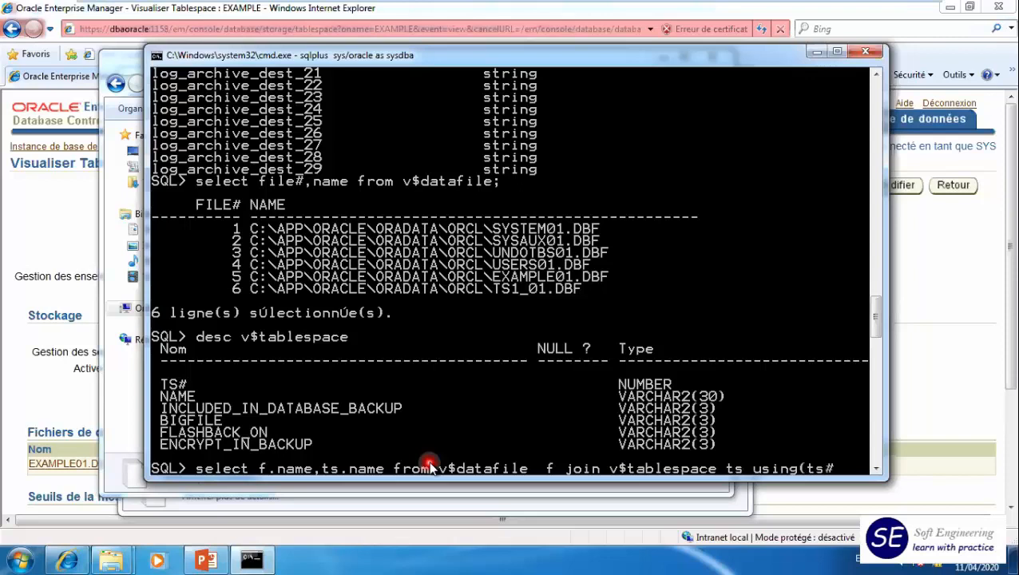
pyautogui.write(');')
pyautogui.press('Return')
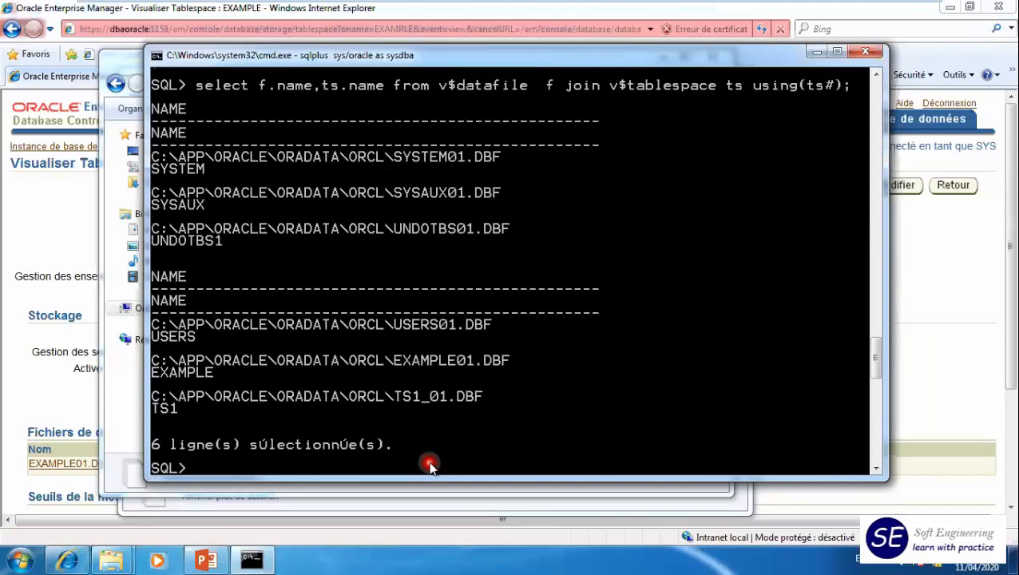
# - Rerun the join query with the alias fname for f.name and tsname for ts.name
pyautogui.write('col')
pyautogui.press('BackSpace')
pyautogui.press('BackSpace')
pyautogui.press('BackSpace')
pyautogui.press('BackSpace')
pyautogui.press('Up')
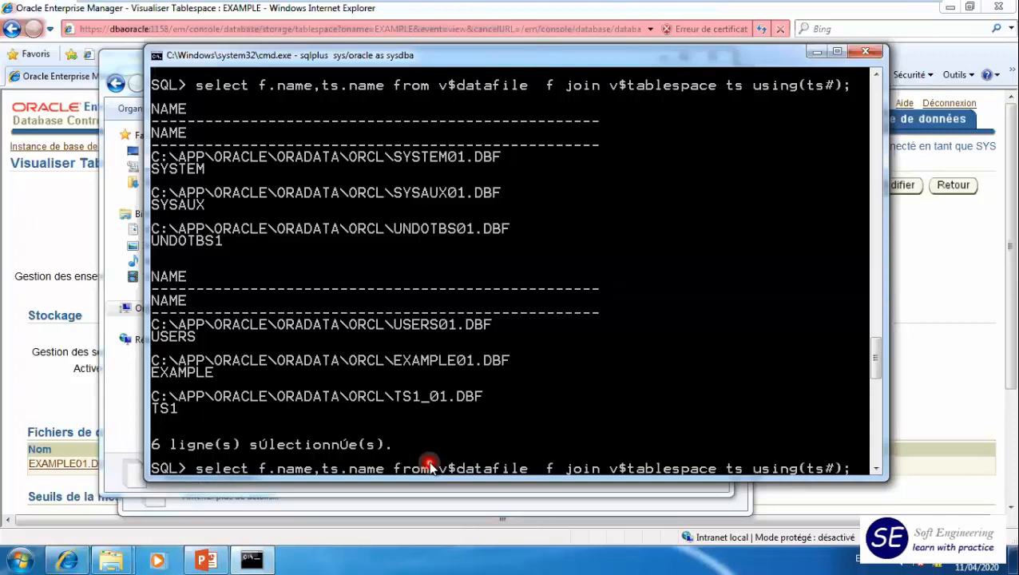
pyautogui.press('Left')
pyautogui.press('Left')
pyautogui.press('Left')
pyautogui.press('Left')
pyautogui.press('Left')
pyautogui.press('Left')
pyautogui.press('Left')
pyautogui.press('Left')
pyautogui.press('Left')
pyautogui.press('Left')
pyautogui.press('Left')
pyautogui.press('Left')
pyautogui.press('Left')
pyautogui.press('Left')
pyautogui.press('Left')
pyautogui.press('Left')
pyautogui.press('Left')
pyautogui.press('Left')
pyautogui.press('Left')
pyautogui.press('Left')
pyautogui.write('tsname')
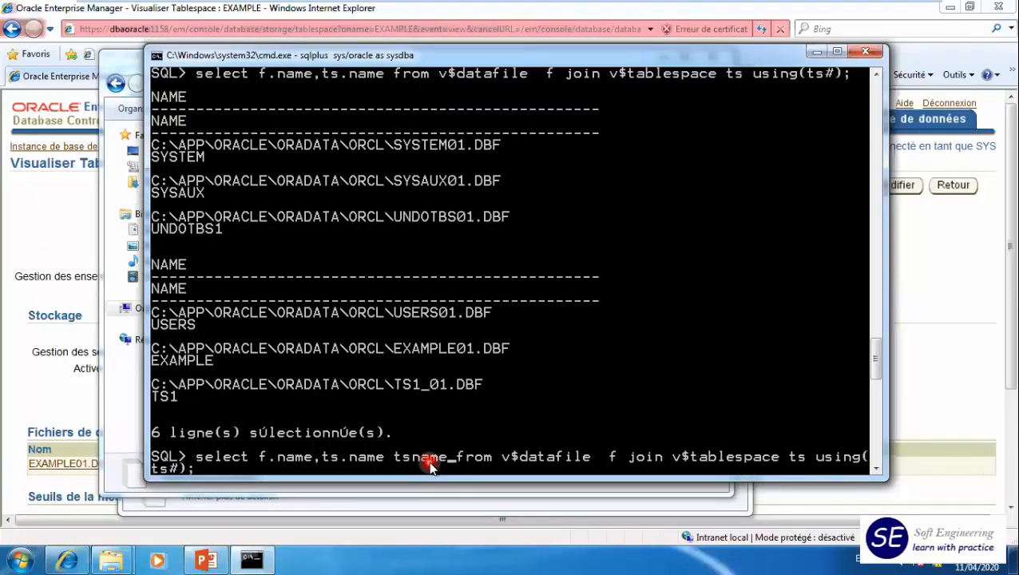
pyautogui.press('Left')
pyautogui.press('Left')
pyautogui.press('Left')
pyautogui.press('Left')
pyautogui.press('Left')
pyautogui.press('Left')
pyautogui.press('Left')
pyautogui.press('Left')
pyautogui.press('Left')
pyautogui.press('Left')
pyautogui.press('Left')
pyautogui.press('Left')
pyautogui.press('Left')
pyautogui.press('Left')
pyautogui.press('Left')
pyautogui.press('Left')
pyautogui.write('fname')
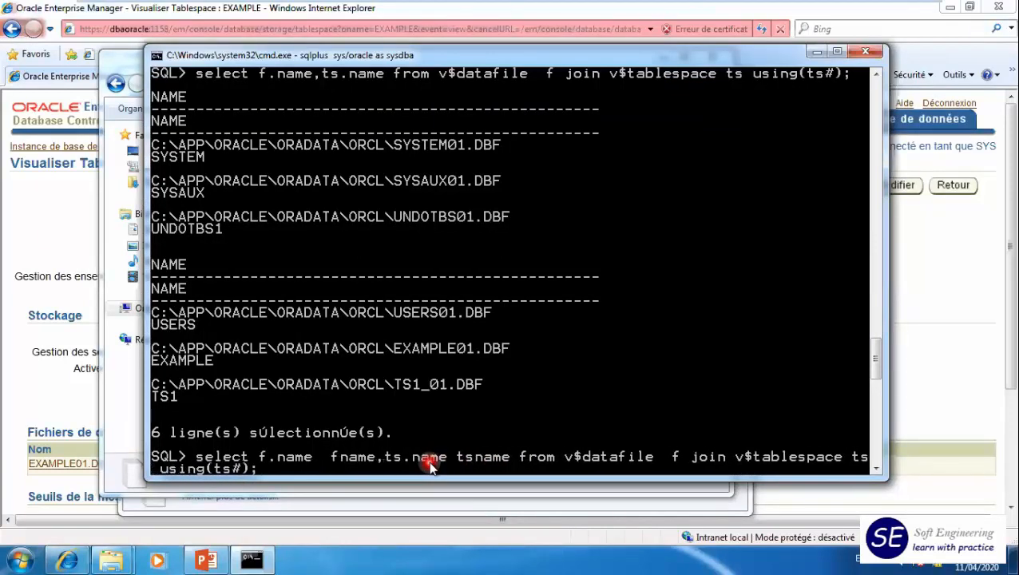
pyautogui.press('Return')
# - Try to set the width of the fname column with col fname a40
pyautogui.write('col')
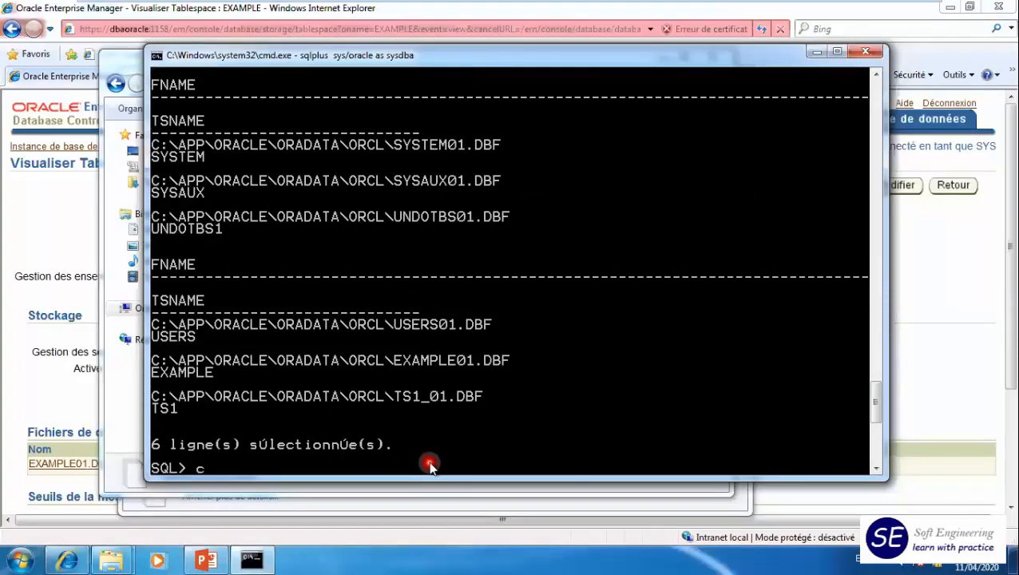
pyautogui.write(' fname a40')
pyautogui.press('Return')
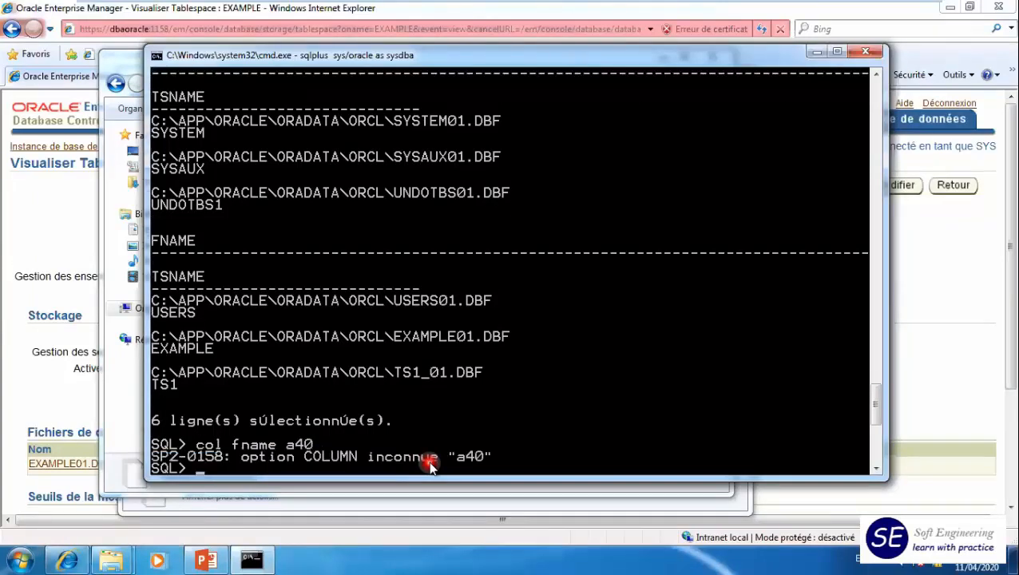
# - Format the fname column to 50 characters with col fname for a50
pyautogui.write('desc v$datafile')
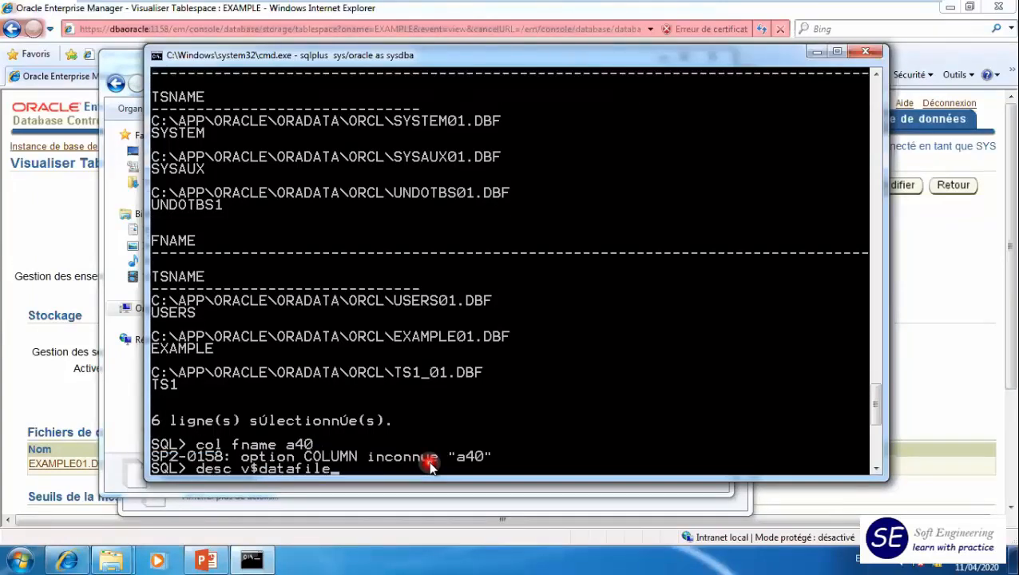
pyautogui.press('Up')
pyautogui.press('Up')
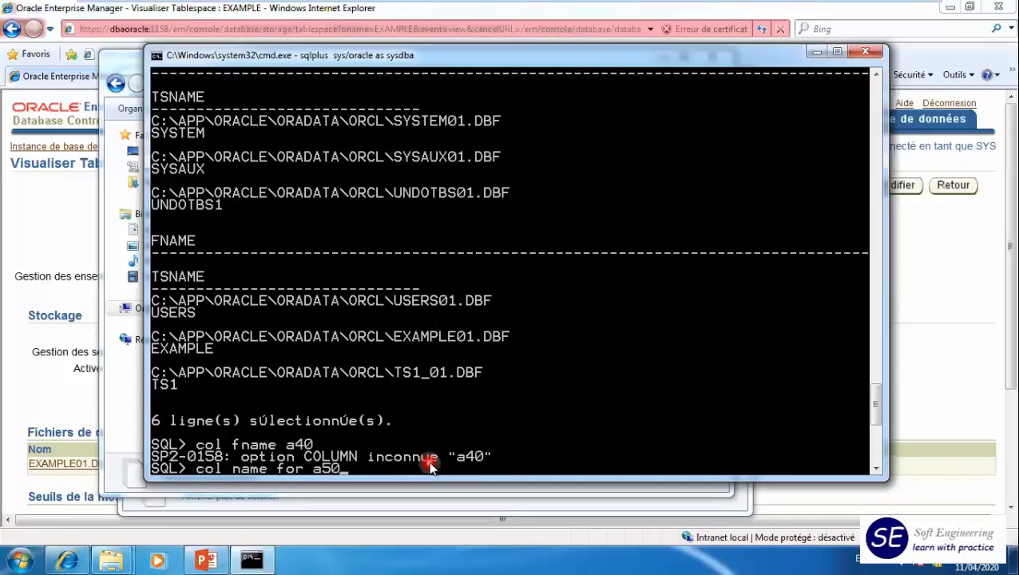
pyautogui.press('Left')
pyautogui.press('Left')
pyautogui.press('Left')
pyautogui.press('Left')
pyautogui.press('Left')
pyautogui.write('f')
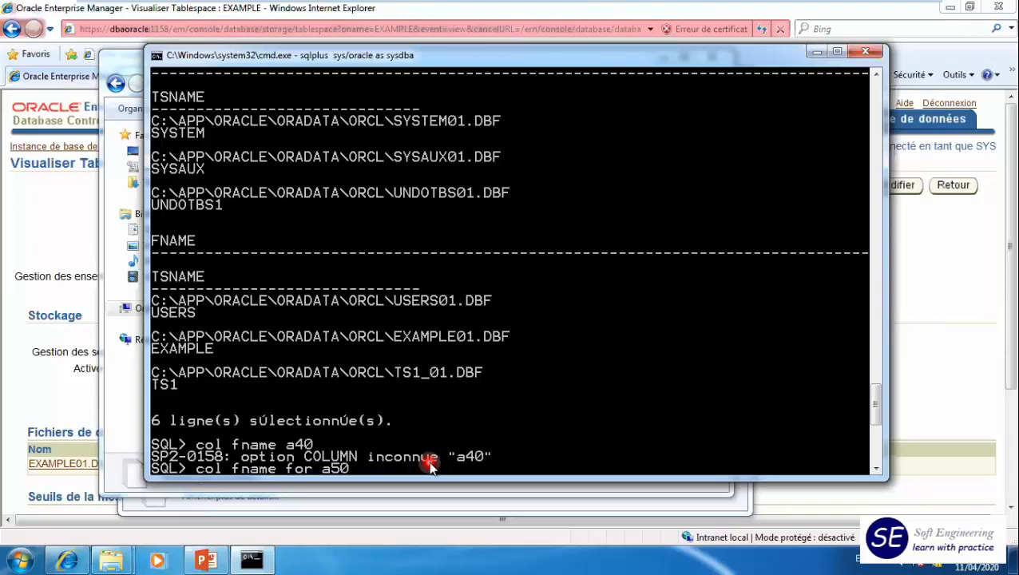
pyautogui.press('Return')
# - Format the tsname column to 50 characters with col tsname for a50
pyautogui.press('Up')
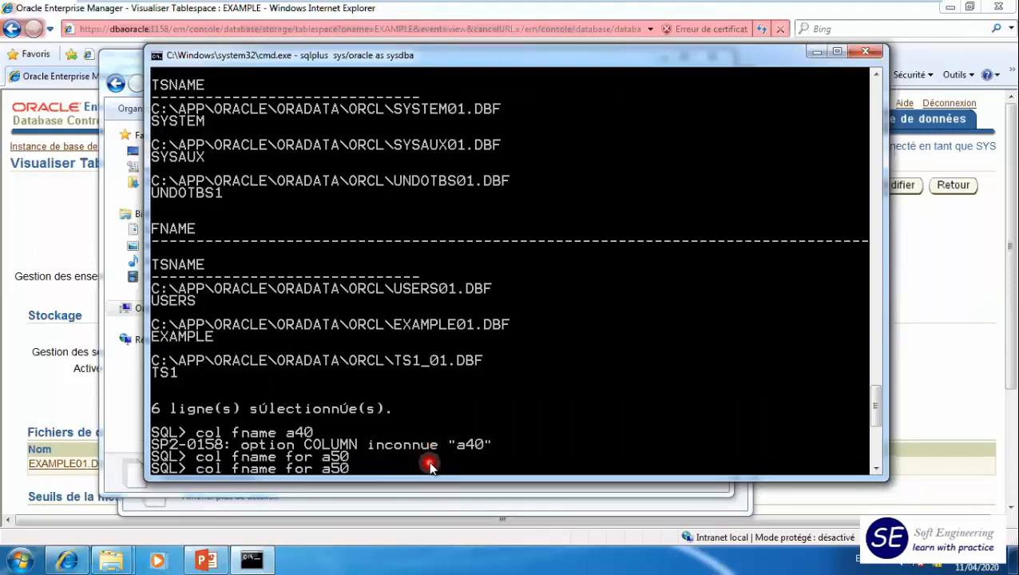
pyautogui.press('Left')
pyautogui.press('Left')
pyautogui.press('Left')
pyautogui.press('Left')
pyautogui.press('Left')
pyautogui.press('Left')
pyautogui.press('Left')
pyautogui.press('Left')
pyautogui.press('Left')
pyautogui.press('Left')
pyautogui.press('Left')
pyautogui.press('Left')
pyautogui.press('BackSpace')
pyautogui.write('ts')
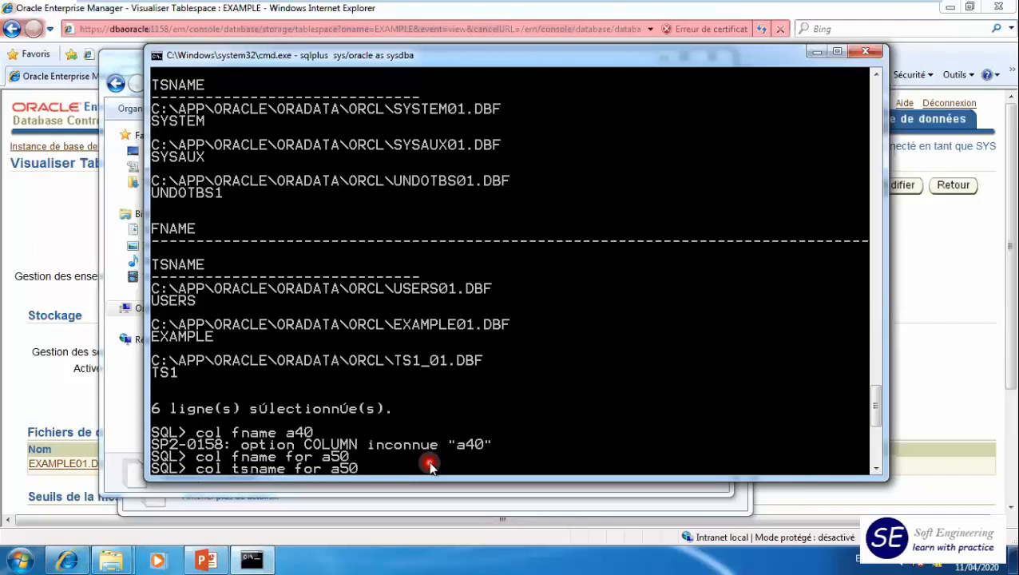
pyautogui.press('Return')
# - Set the tsname column format to a20 and rerun the join query with /
pyautogui.press('Up')
pyautogui.press('BackSpace')
pyautogui.press('BackSpace')
pyautogui.write('20')
pyautogui.press('Return')
pyautogui.write('/')
pyautogui.press('Return')
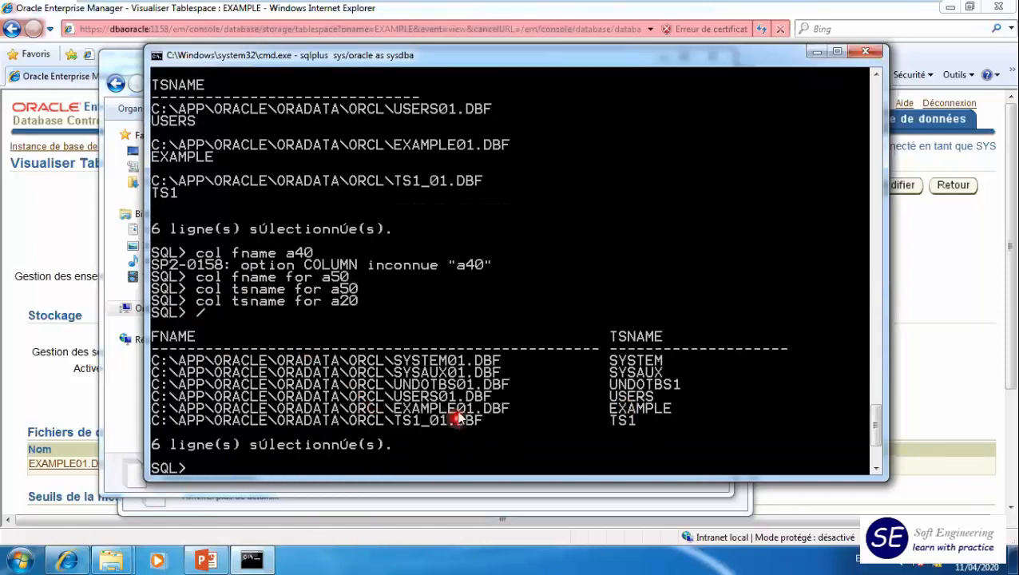
# - Highlight the USERS01.DBF row and put its tablespace in backup mode with alter tablespace users begin backup;
pyautogui.click(157, 392)
pyautogui.moveTo(215, 394); pyautogui.dragTo(653, 399)
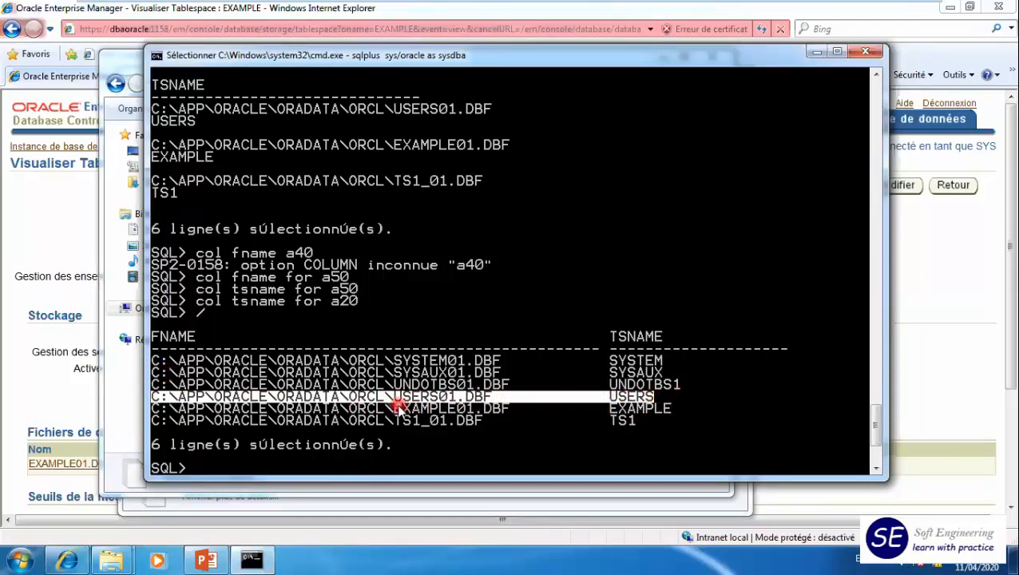
pyautogui.write('alt')
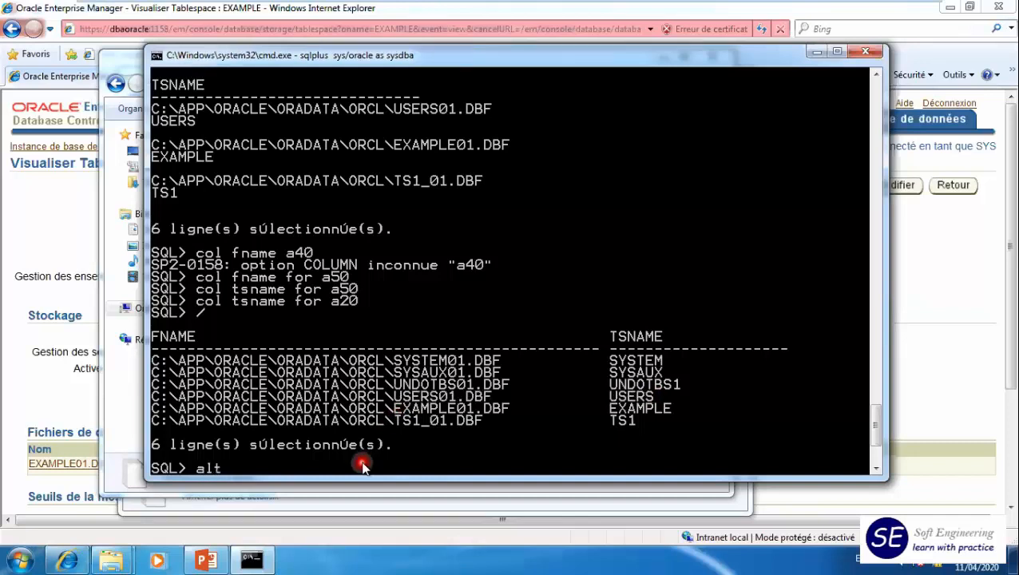
pyautogui.write('er databa')
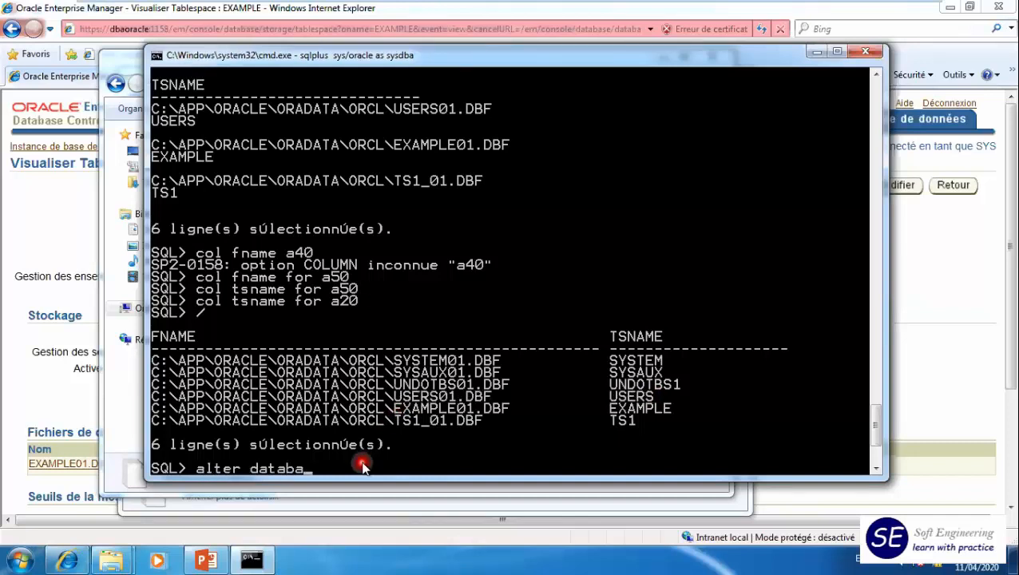
pyautogui.press('BackSpace')
pyautogui.press('BackSpace')
pyautogui.press('BackSpace')
pyautogui.press('BackSpace')
pyautogui.press('BackSpace')
pyautogui.press('BackSpace')
pyautogui.write('tablespace users')
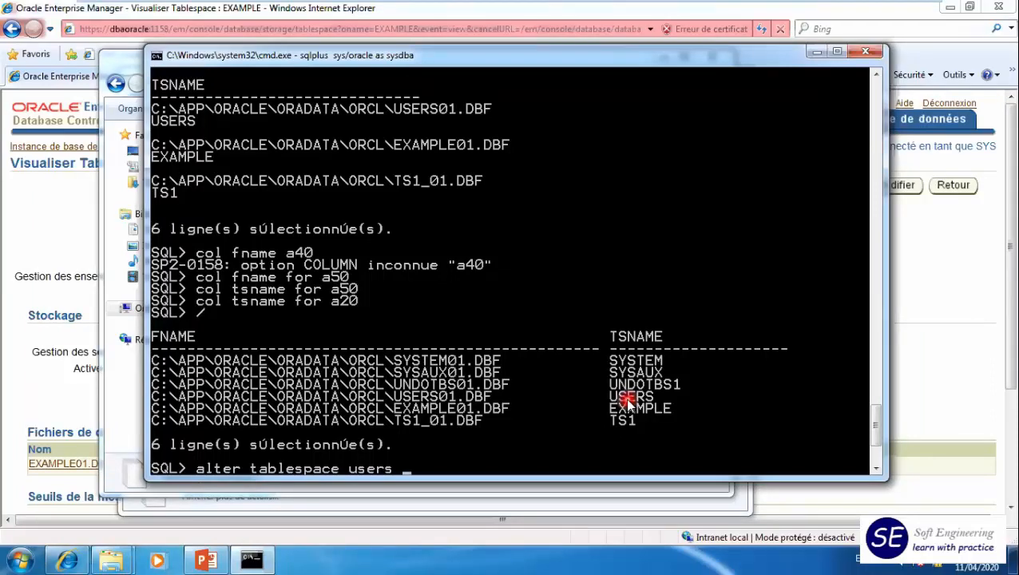
pyautogui.write('begin backup;')
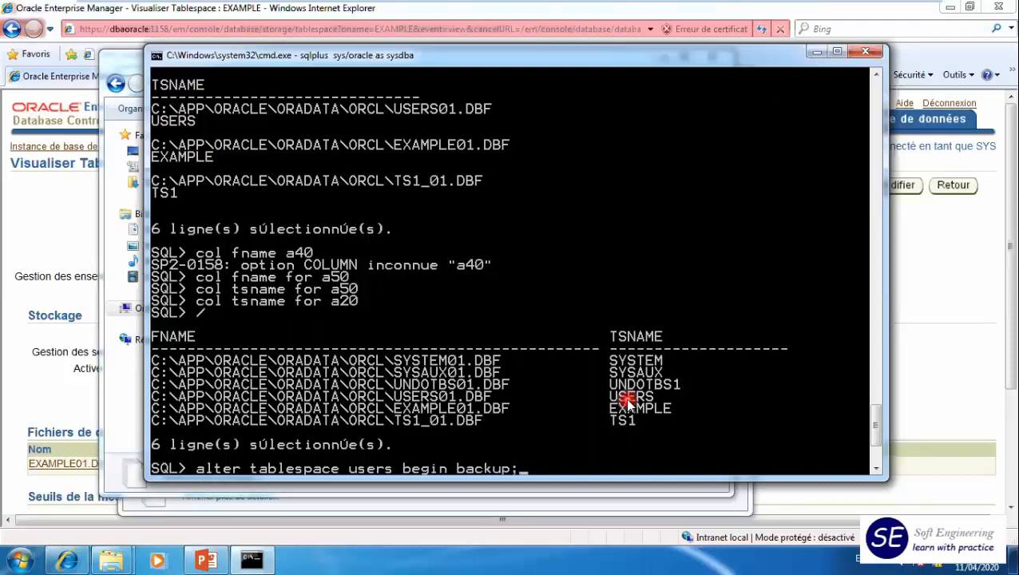
pyautogui.press('Return')
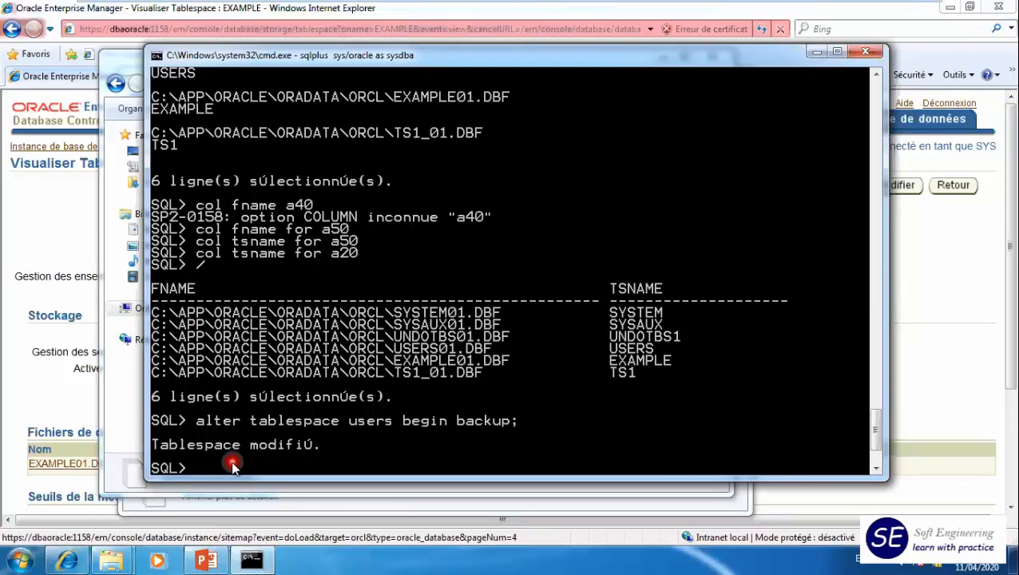
# - Open an operating system shell from the SQL*Plus session with the host command
pyautogui.write('host')
pyautogui.press('Return')
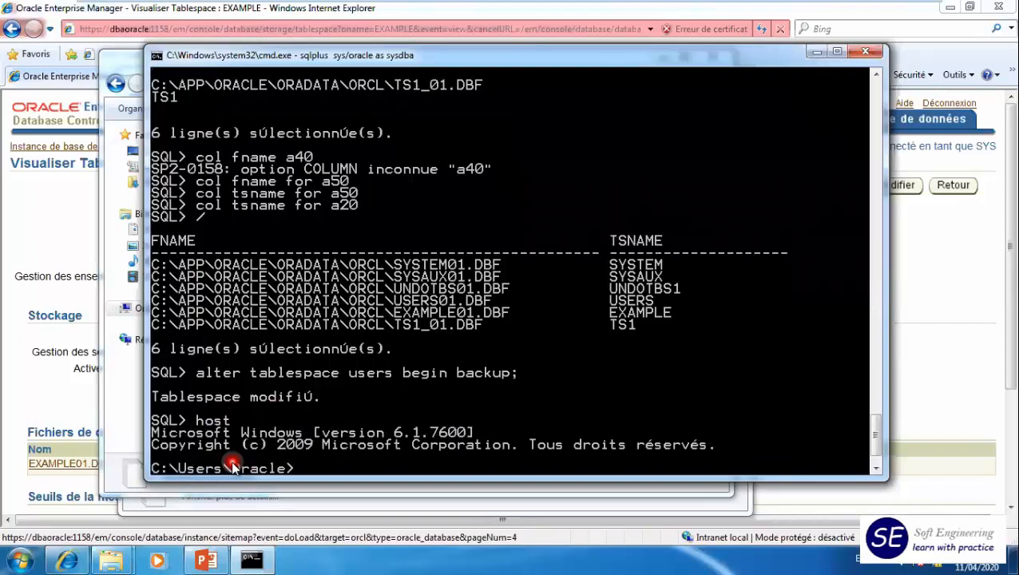
pyautogui.write('ocopy')
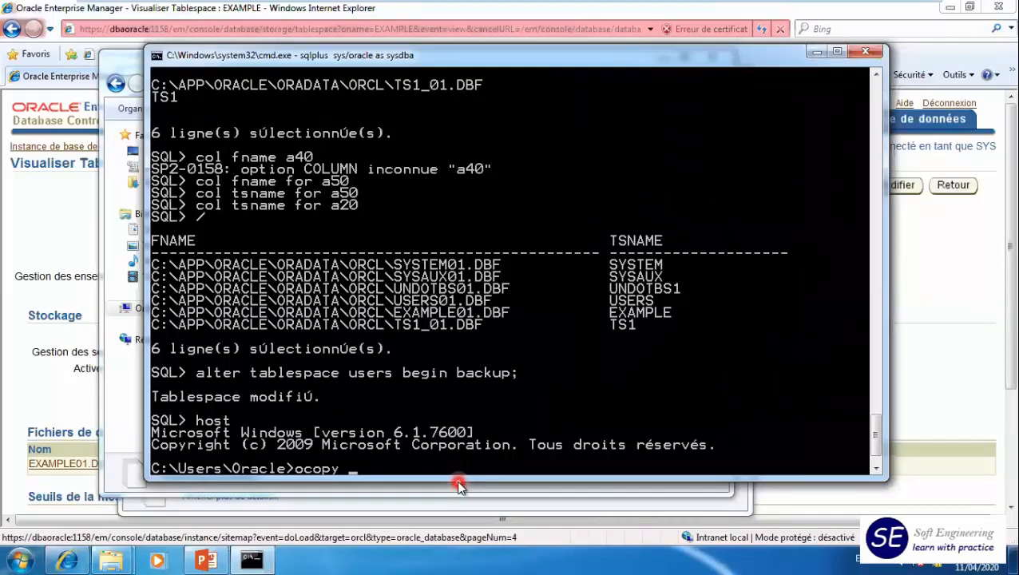
pyautogui.press('BackSpace')
pyautogui.press('BackSpace')
pyautogui.press('BackSpace')
pyautogui.press('BackSpace')
pyautogui.press('BackSpace')
# - Change the shell's working directory to the database files folder with cd c:/app/oracle/oradata/orcl
pyautogui.write('cd c:/app/oracle/')
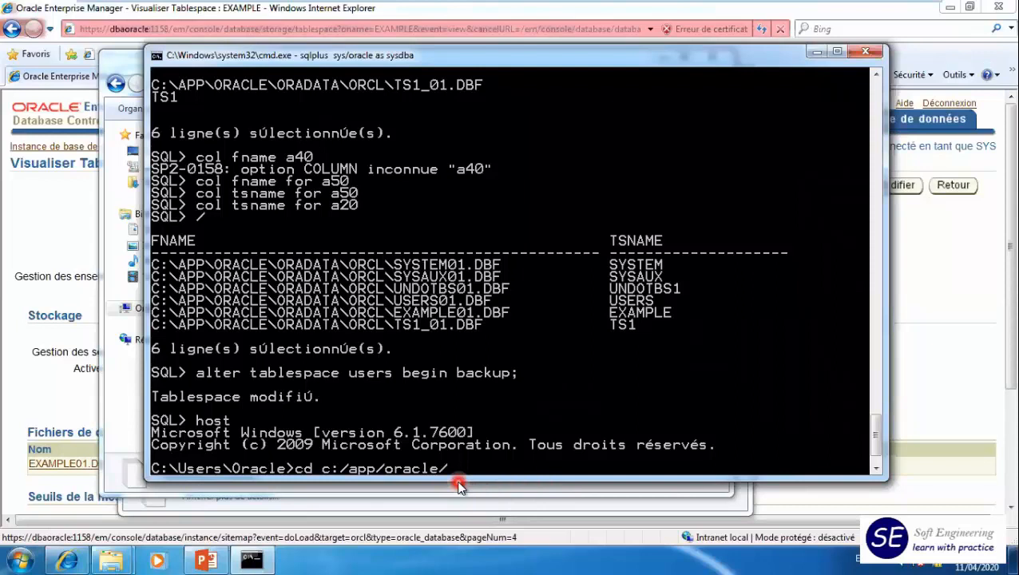
pyautogui.write('oradata/orcl')
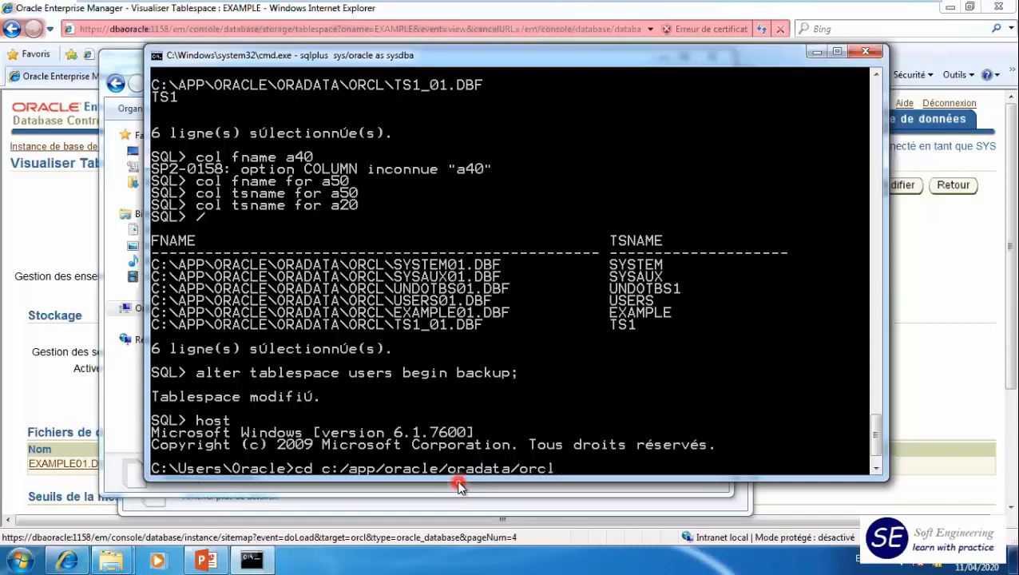
pyautogui.press('Return')
# - List the folder's data files with dir *.dbf and highlight USERS01.DBF in the listing
pyautogui.write('dir')
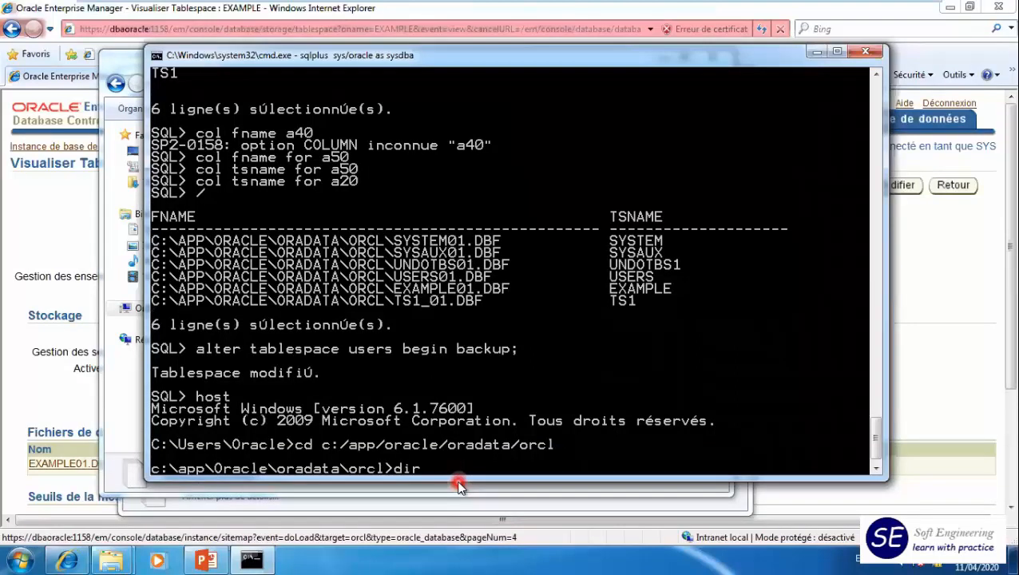
pyautogui.write(' *')
pyautogui.write('dbf')
pyautogui.press('Left')
pyautogui.press('Left')
pyautogui.write('.')
pyautogui.press('Return')
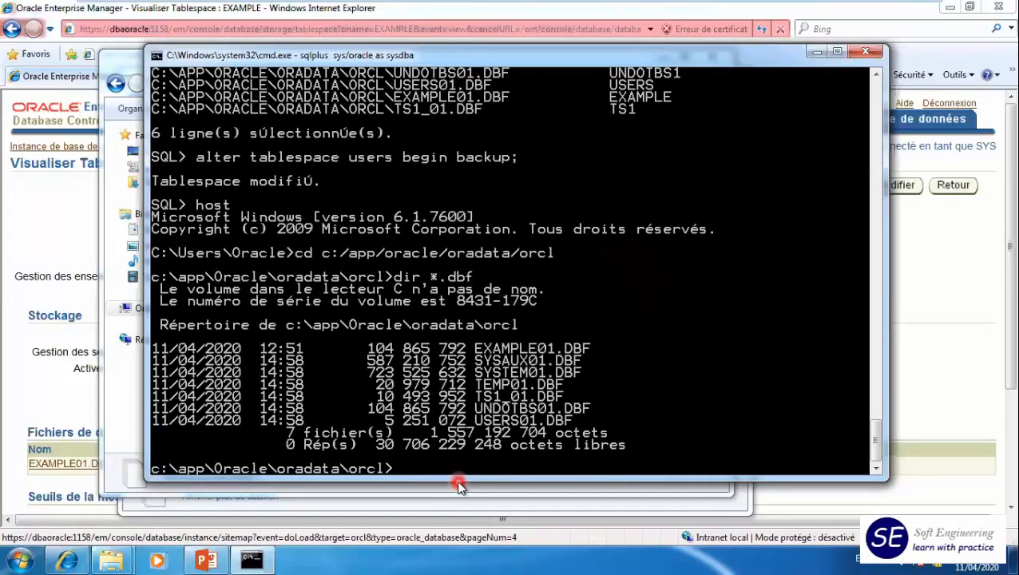
pyautogui.moveTo(477, 420); pyautogui.dragTo(569, 421)
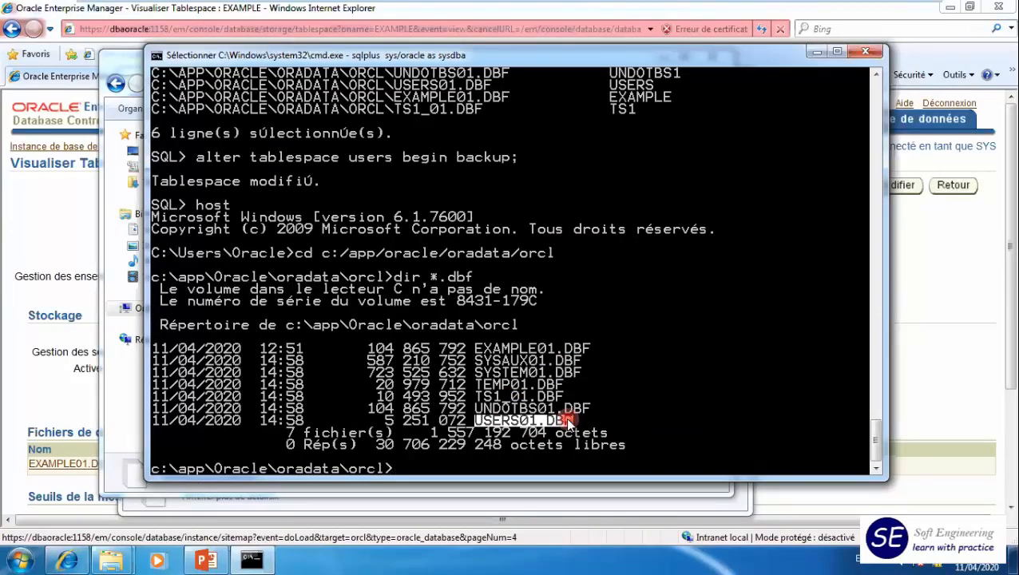
# - Copy the data file with ocopy users01.dbf c:\um2\userscopy.dbf in the administrator command prompt and bring up the um2 folder
pyautogui.write('ocopy')
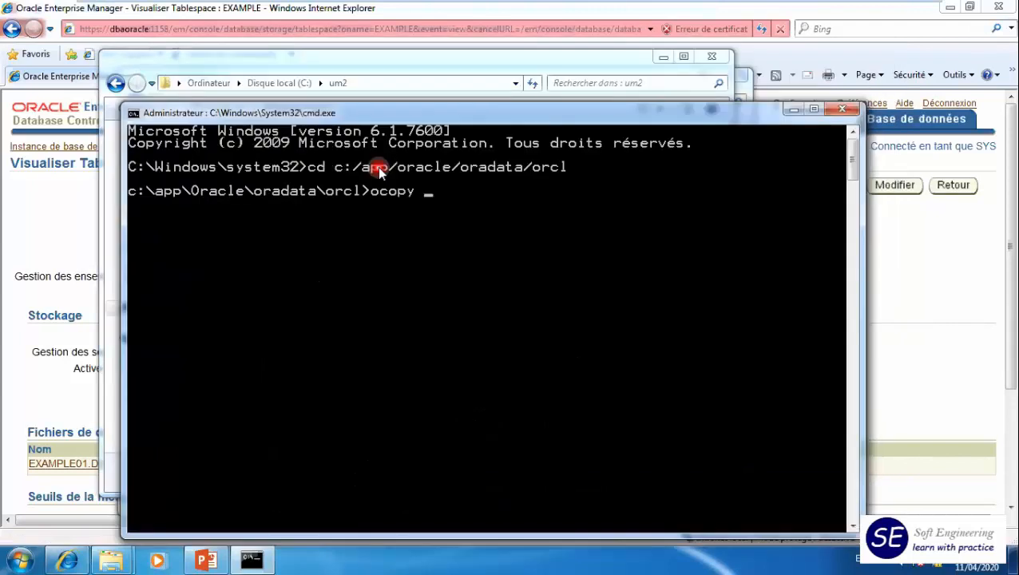
pyautogui.write('users01.dbf')
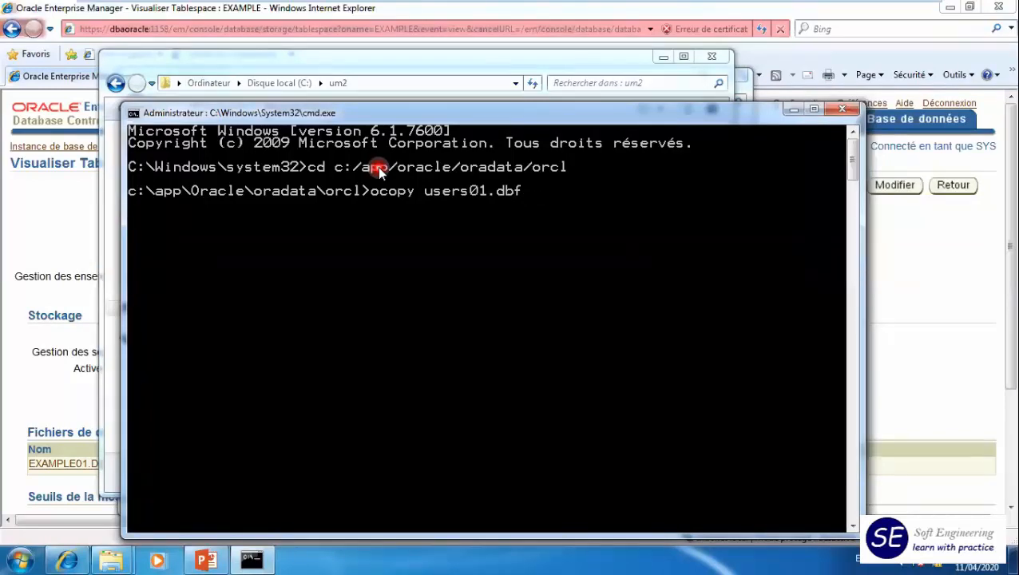
pyautogui.write(' c:\\um2\\users')
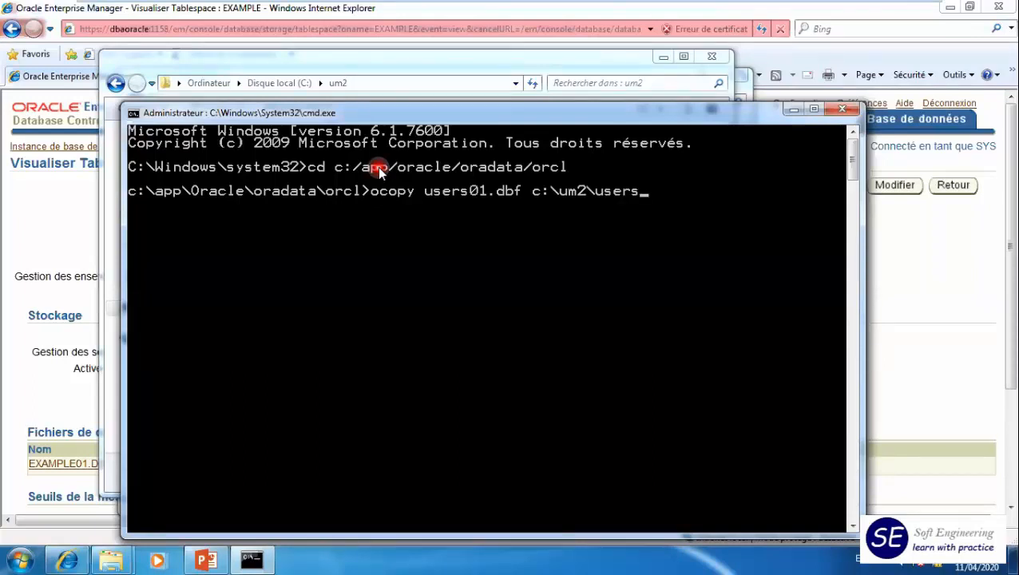
pyautogui.write('copy.dbf;')
pyautogui.press('BackSpace')
pyautogui.press('Return')
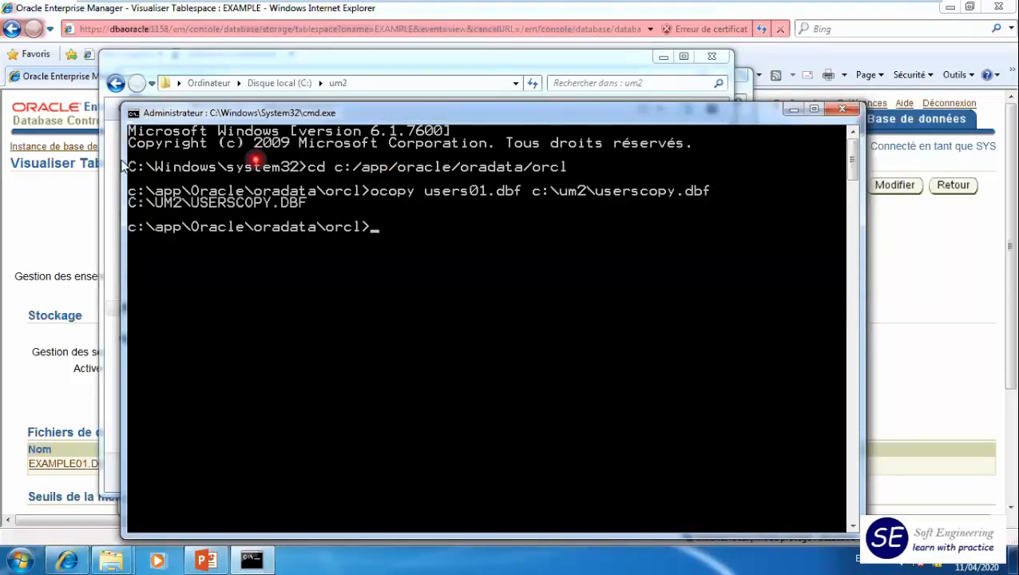
pyautogui.click(192, 78)
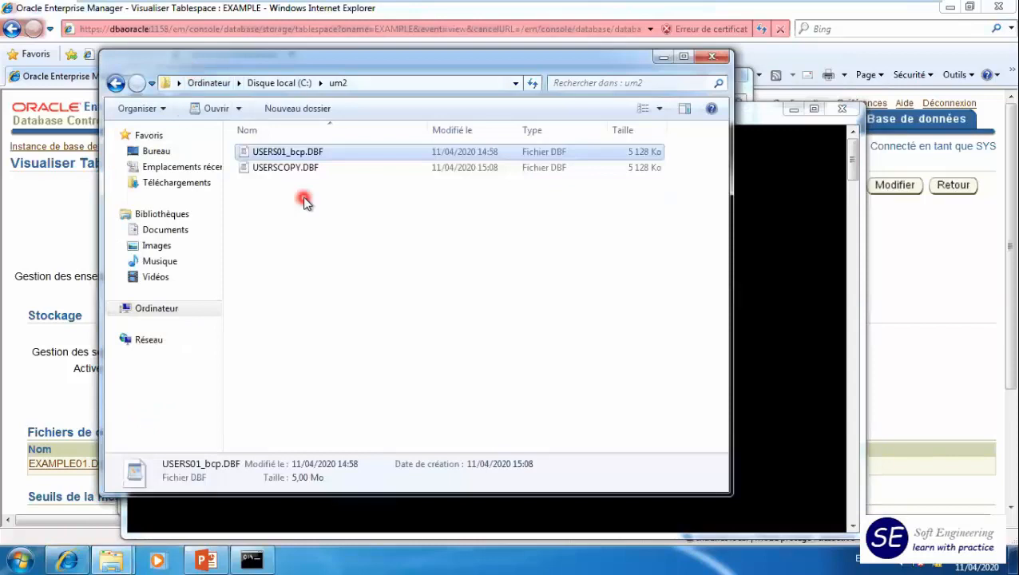
# - Return to the administrator command prompt and set the instance with set oracle_sid=orcl
pyautogui.hotkey('alt', 'Tab')
pyautogui.write('set')
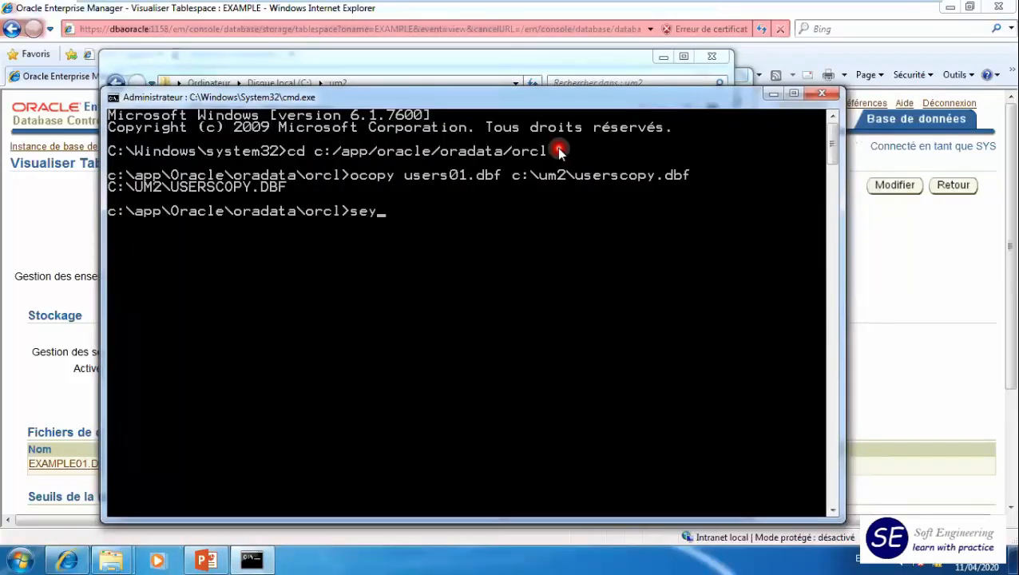
pyautogui.write(' oracle_sid')
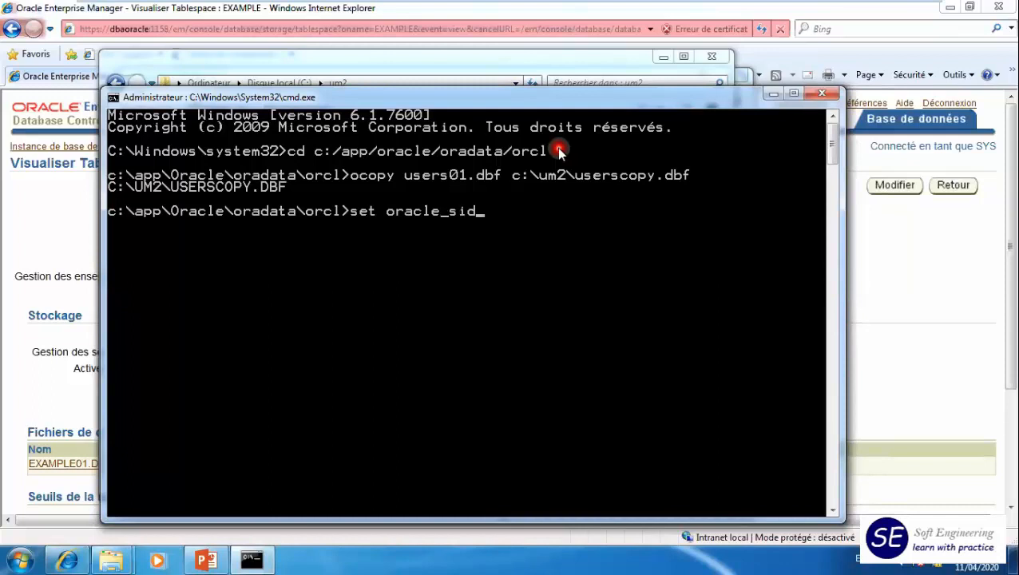
pyautogui.write('=orcl')
pyautogui.press('Return')
# - Connect to the database with sqlplus / as sysdba
pyautogui.write('sqlplus / as sysdba')
pyautogui.press('Return')
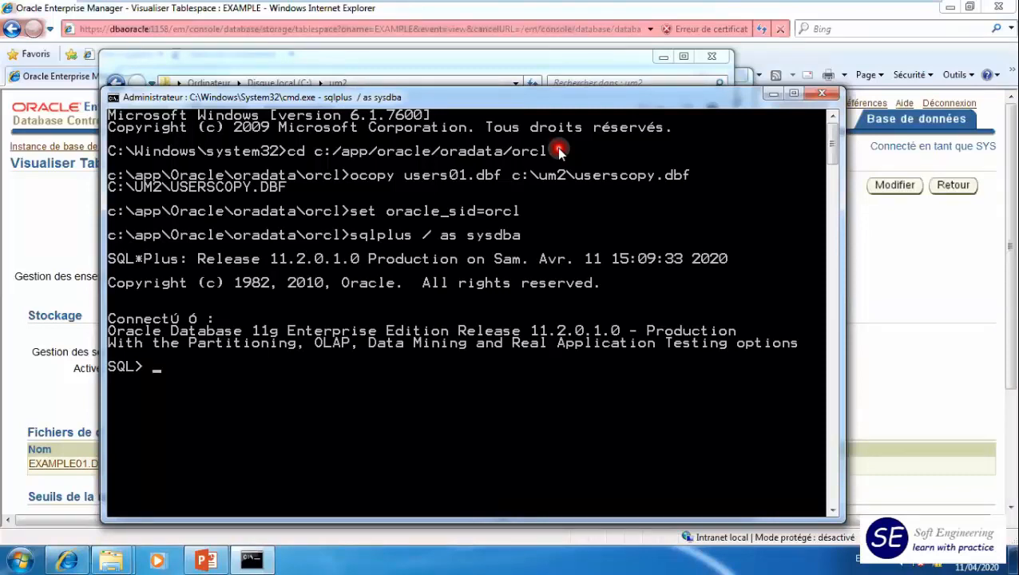
# - Take the USERS tablespace out of backup mode with alter tablespace users end backup;
pyautogui.write('alter tablespace users')
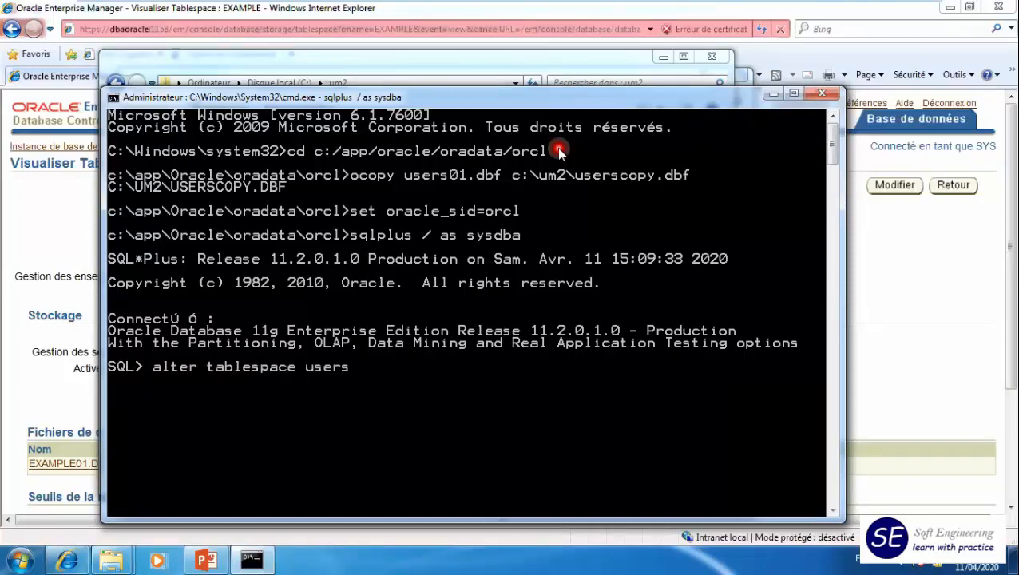
pyautogui.write(' end backup')
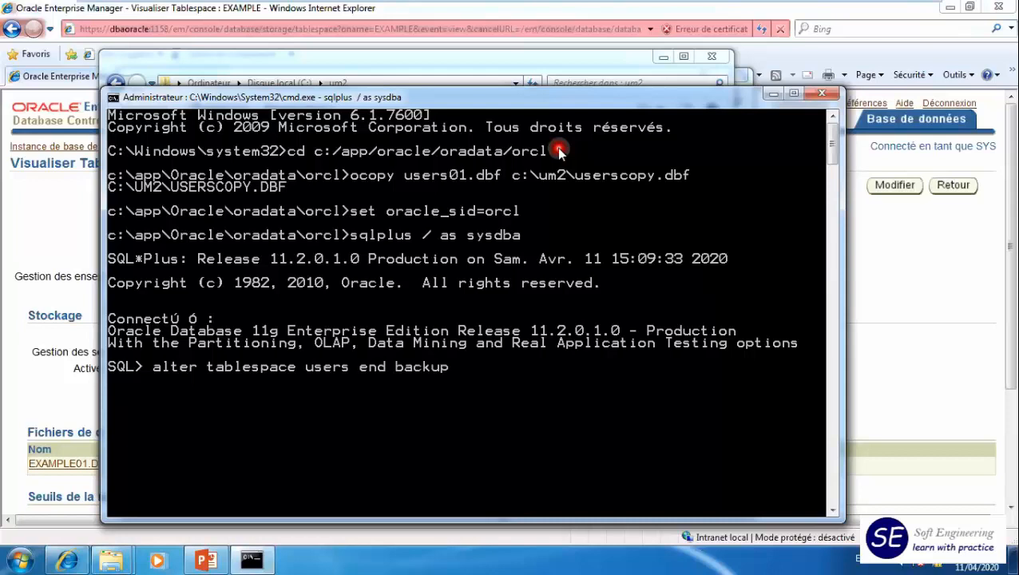
pyautogui.write(';')
pyautogui.press('Return')
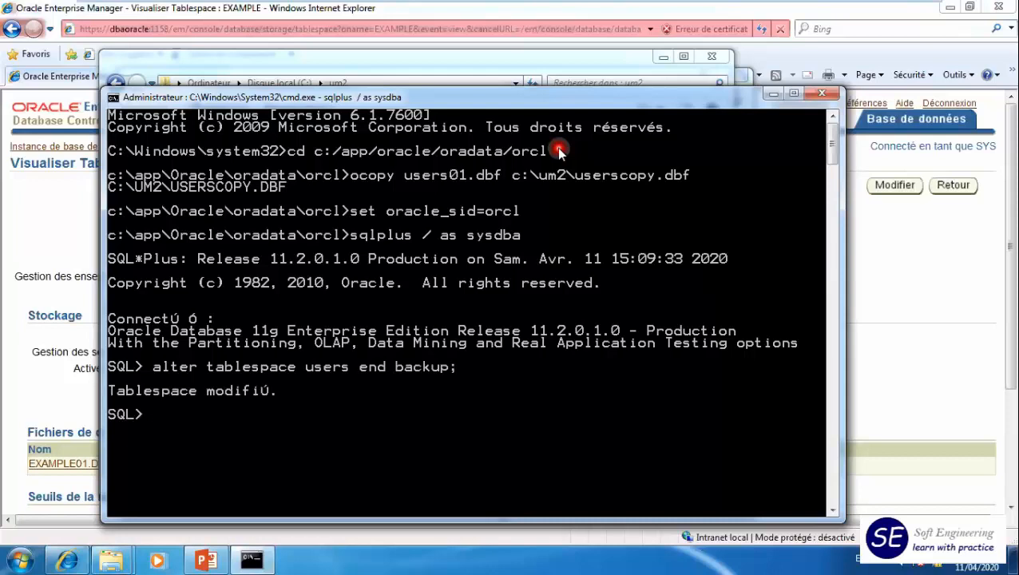
# - Review the backup copies in the um2 folder and return to the SQL*Plus window
pyautogui.click(612, 70)
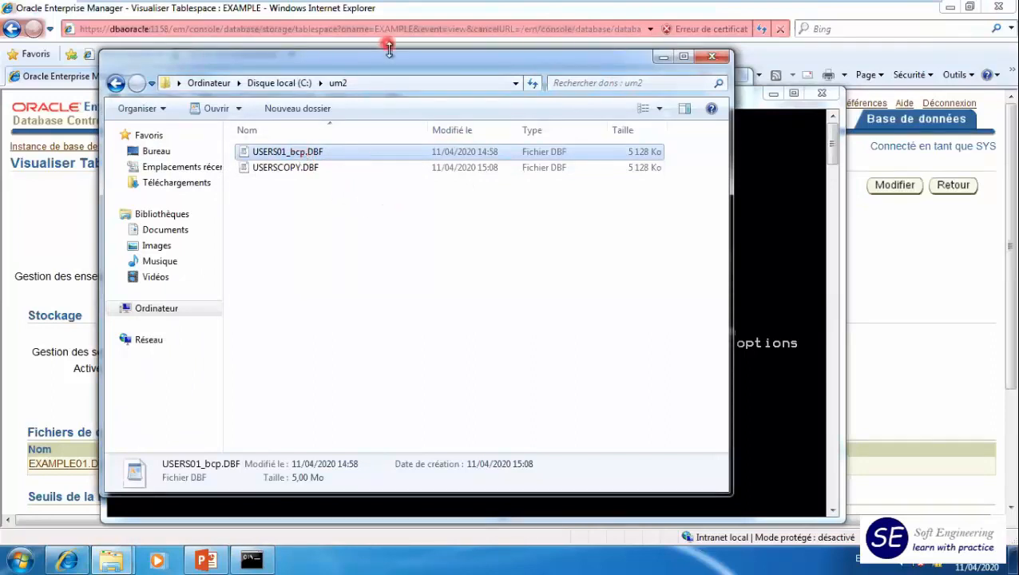
pyautogui.moveTo(389, 57); pyautogui.dragTo(405, 72)
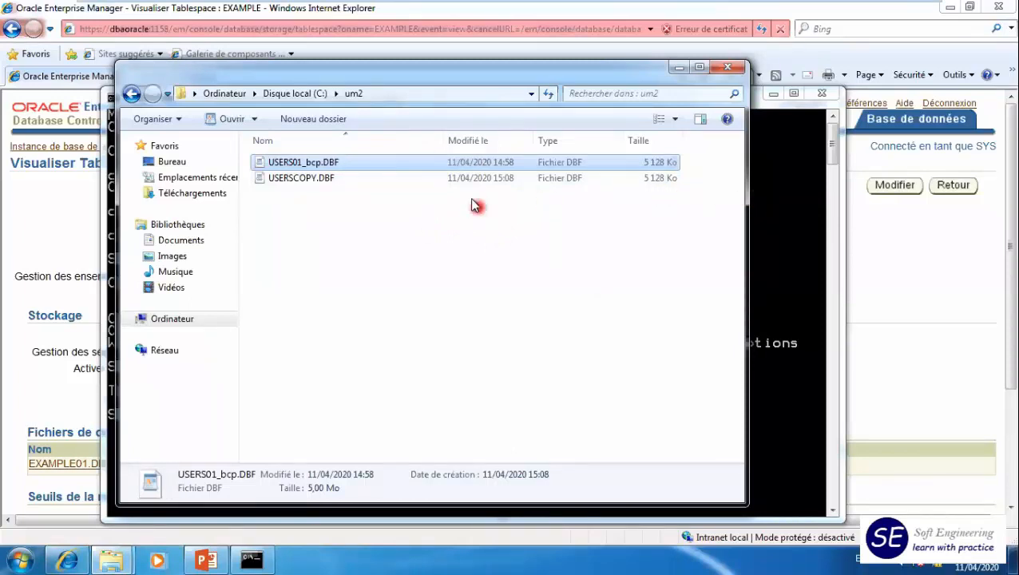
pyautogui.click(771, 234)
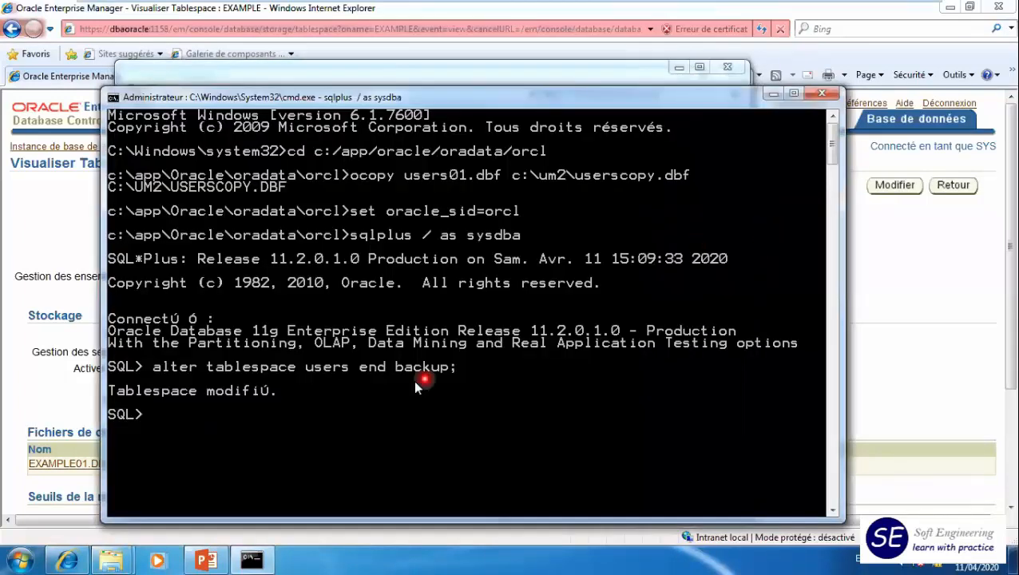
# - Open a new command prompt as administrator and run dbv without arguments to list the DBVERIFY parameters
pyautogui.click(19, 557)
pyautogui.write('cmd')
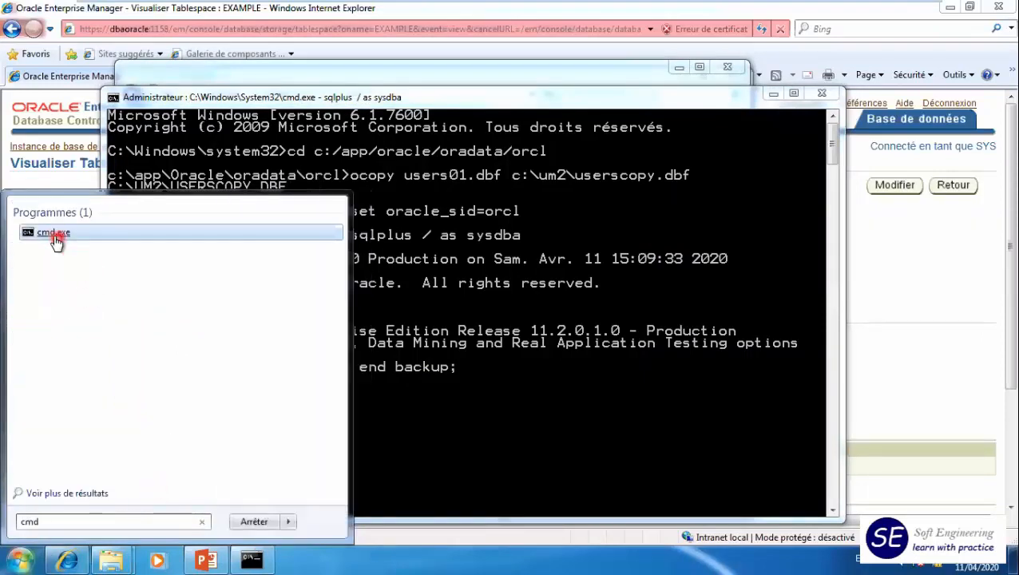
pyautogui.rightClick(56, 242)
pyautogui.click(124, 240)
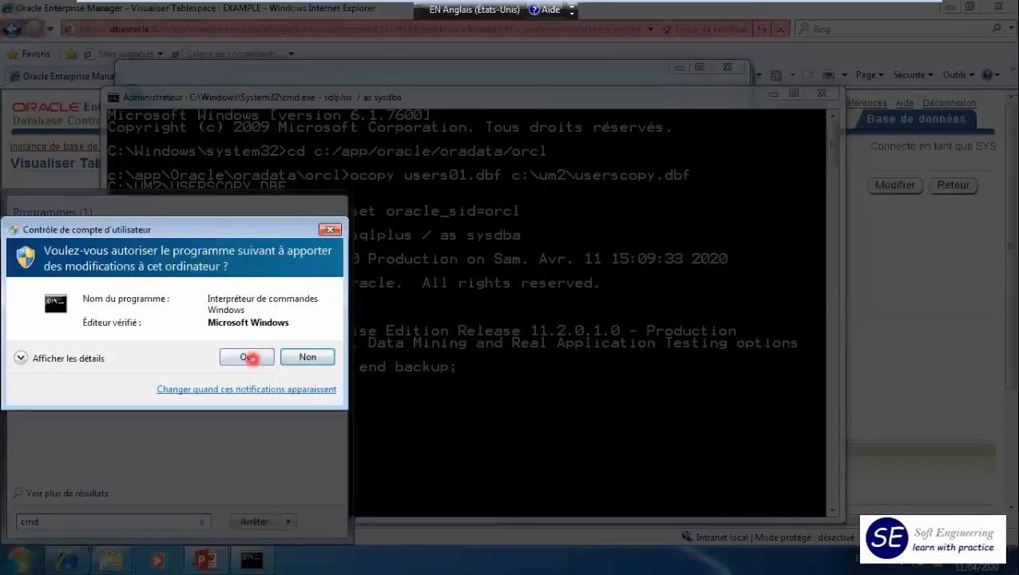
pyautogui.click(249, 357)
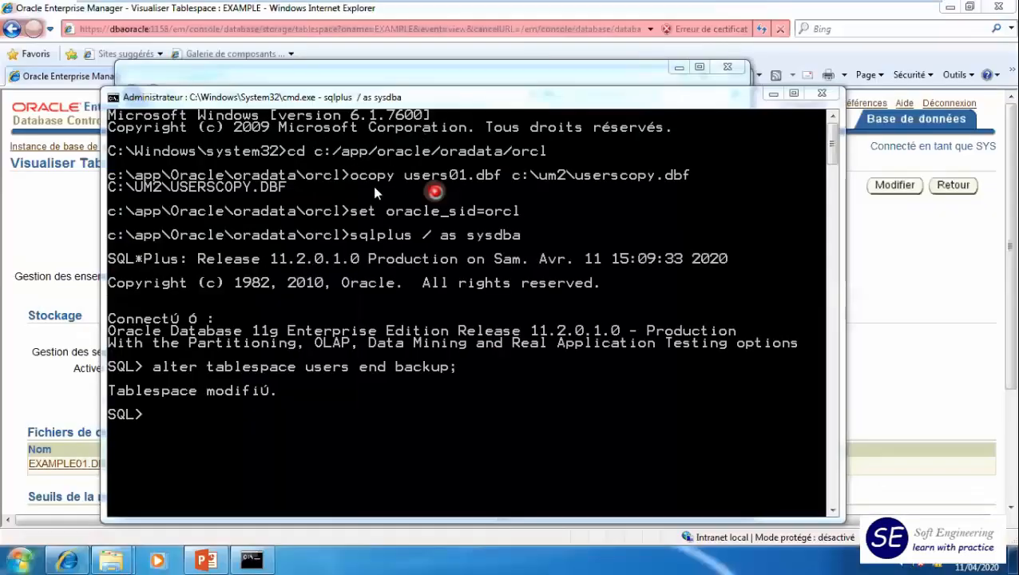
pyautogui.write('dbv')
pyautogui.press('Return')
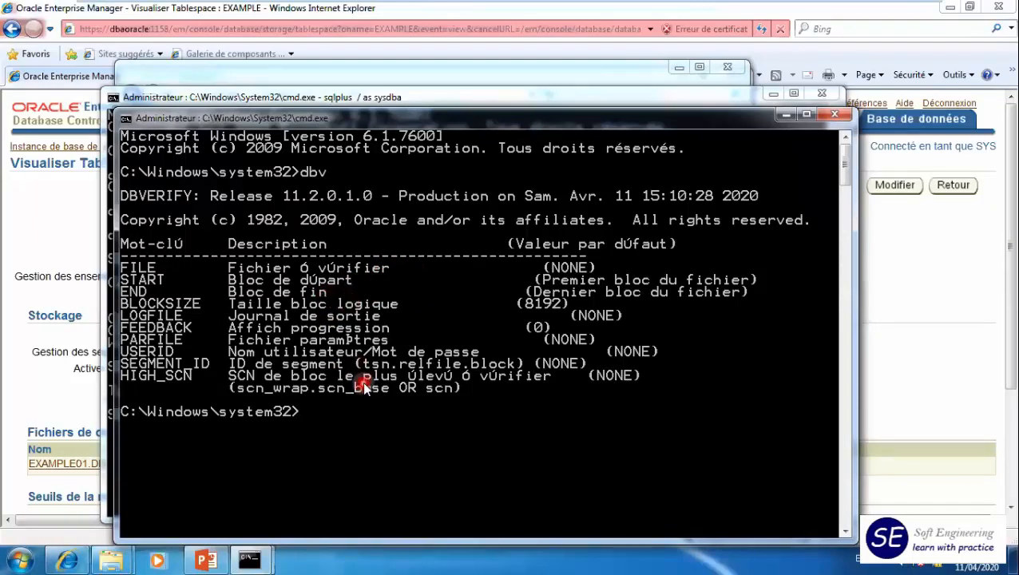
# - Change to the backup folder with cd c:\um2 and list its files with dir
pyautogui.write('cd c')
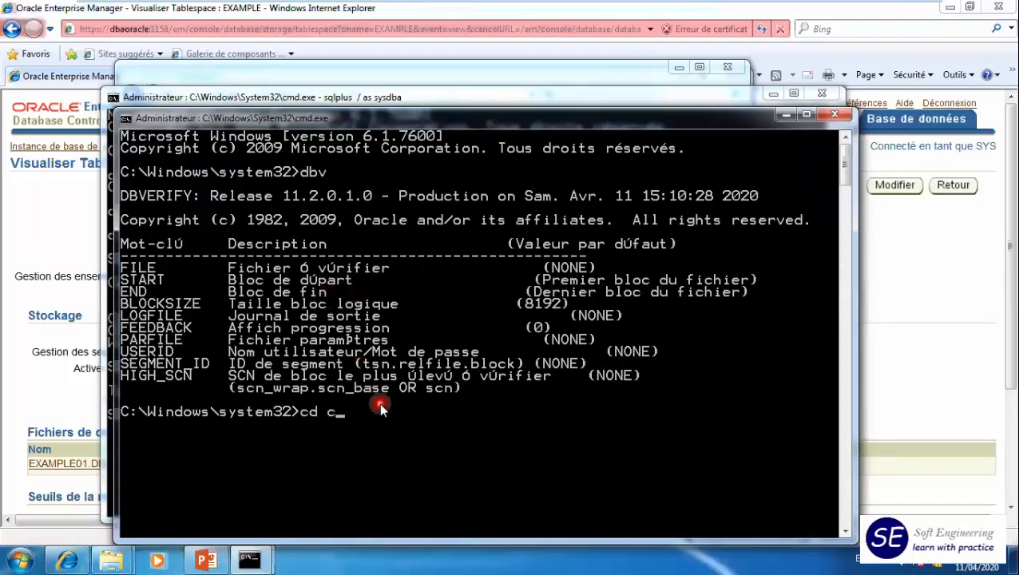
pyautogui.write(':\\um2')
pyautogui.press('Return')
pyautogui.write('dir')
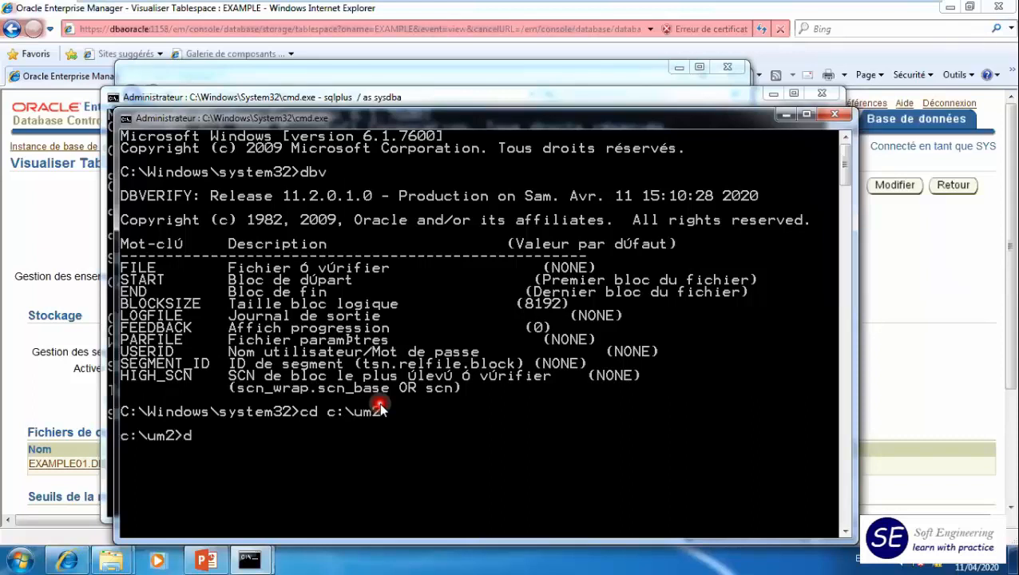
pyautogui.press('Return')
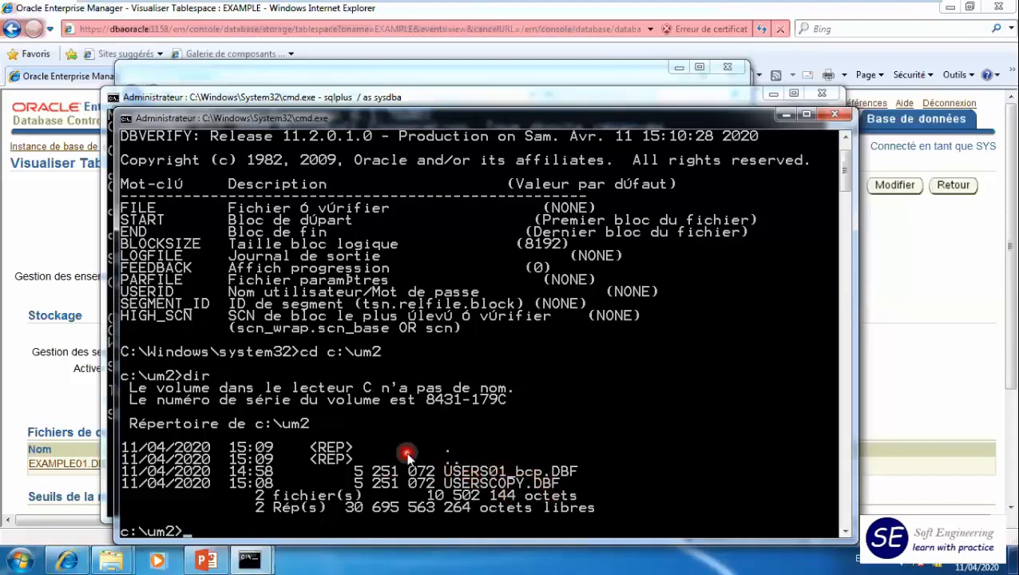
# - Verify the backup data file with dbv file=users01_bcp.dbf feedback=100
pyautogui.write('dbv file=users01')
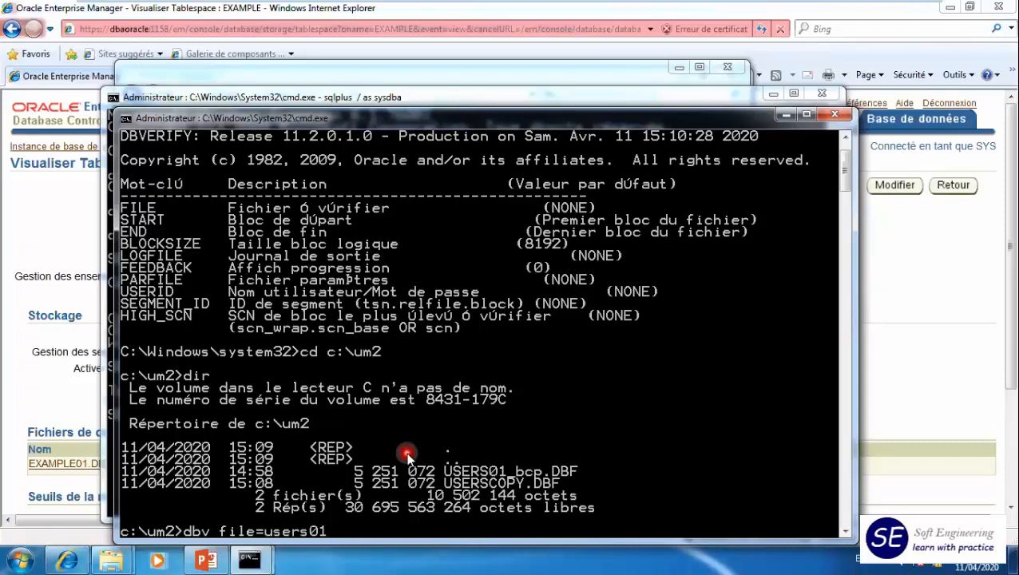
pyautogui.write('_bcp.dbf feedback')
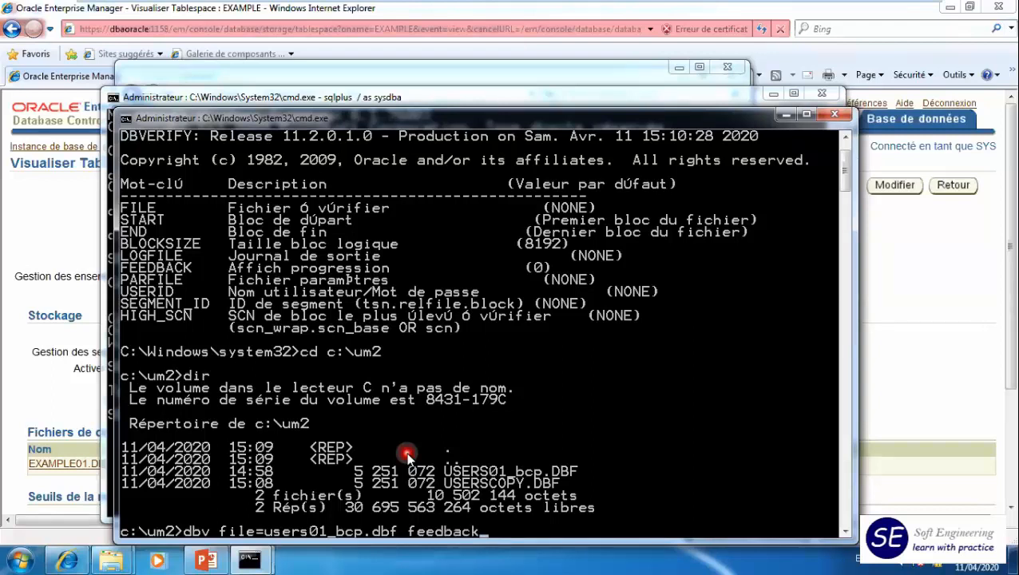
pyautogui.write('=100')
pyautogui.press('Return')
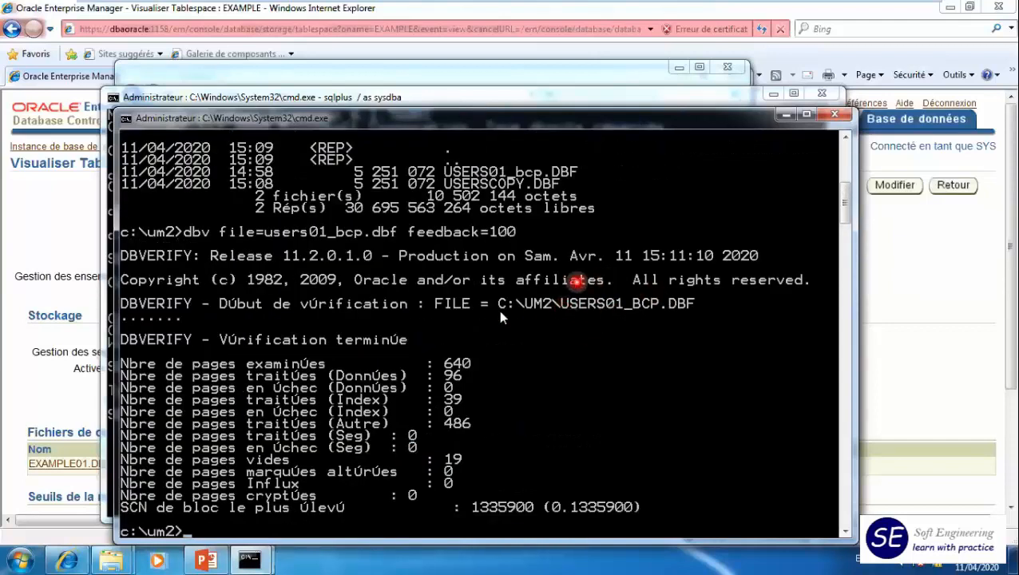
# - Examine the DBVERIFY report, highlighting the feedback value, the progress dots, the failed-page lines and the pages marked altered
pyautogui.click(492, 231)
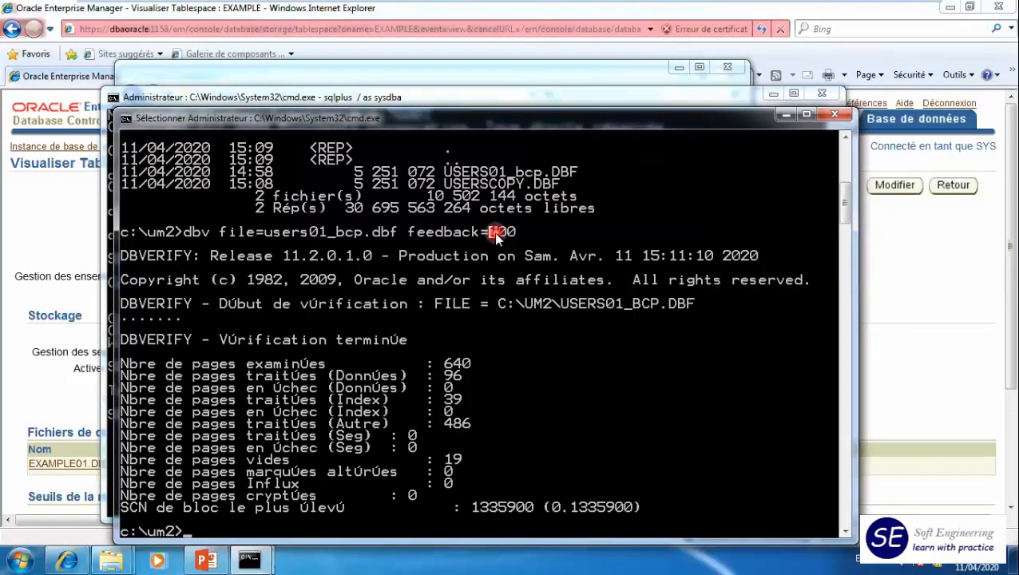
pyautogui.moveTo(495, 234); pyautogui.dragTo(516, 233)
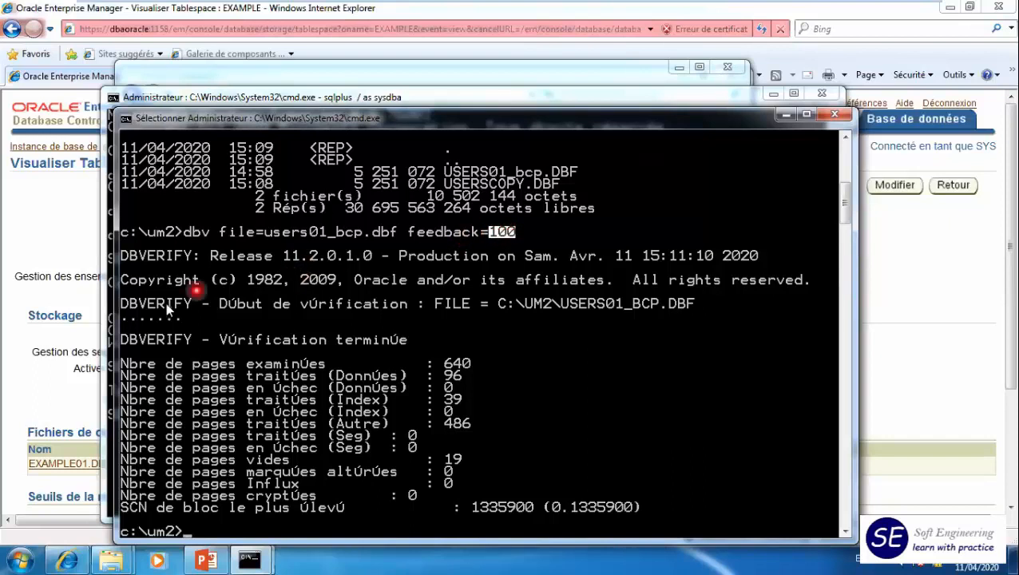
pyautogui.rightClick(125, 320)
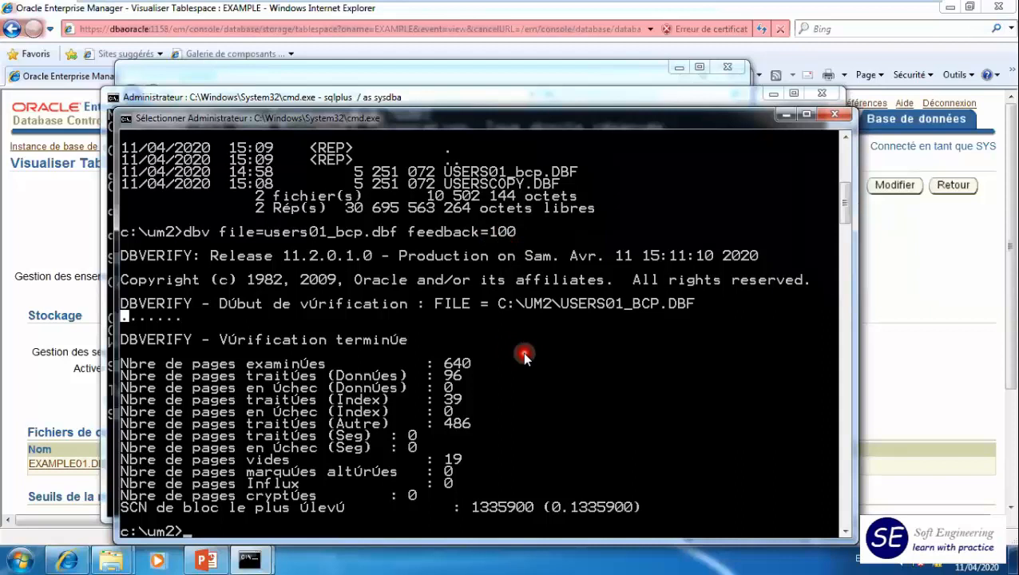
pyautogui.scroll(-3, 523, 352)
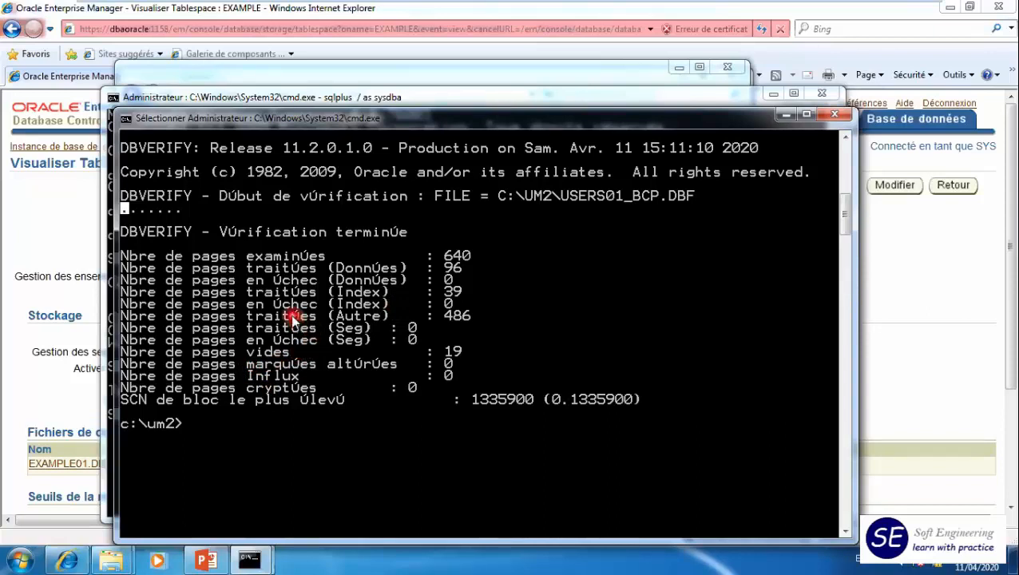
pyautogui.moveTo(253, 305); pyautogui.dragTo(469, 315)
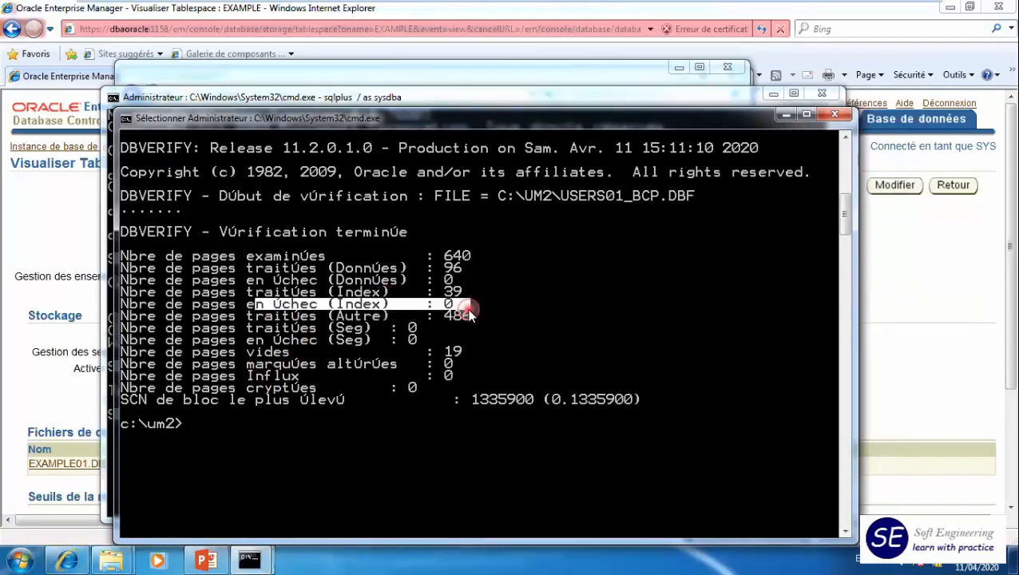
pyautogui.moveTo(247, 279); pyautogui.dragTo(452, 284)
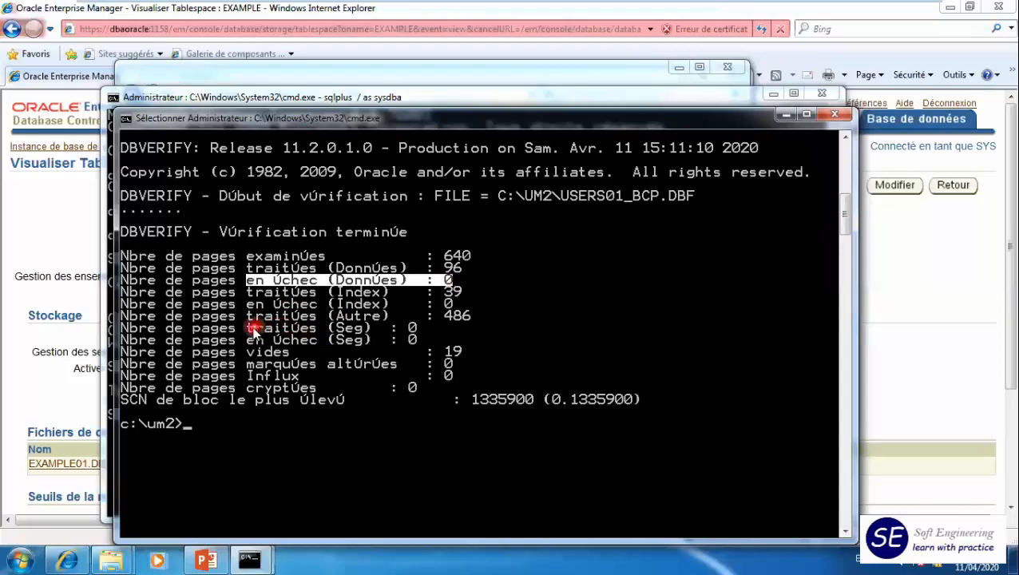
pyautogui.moveTo(247, 339); pyautogui.dragTo(429, 341)
pyautogui.moveTo(246, 365); pyautogui.dragTo(449, 364)
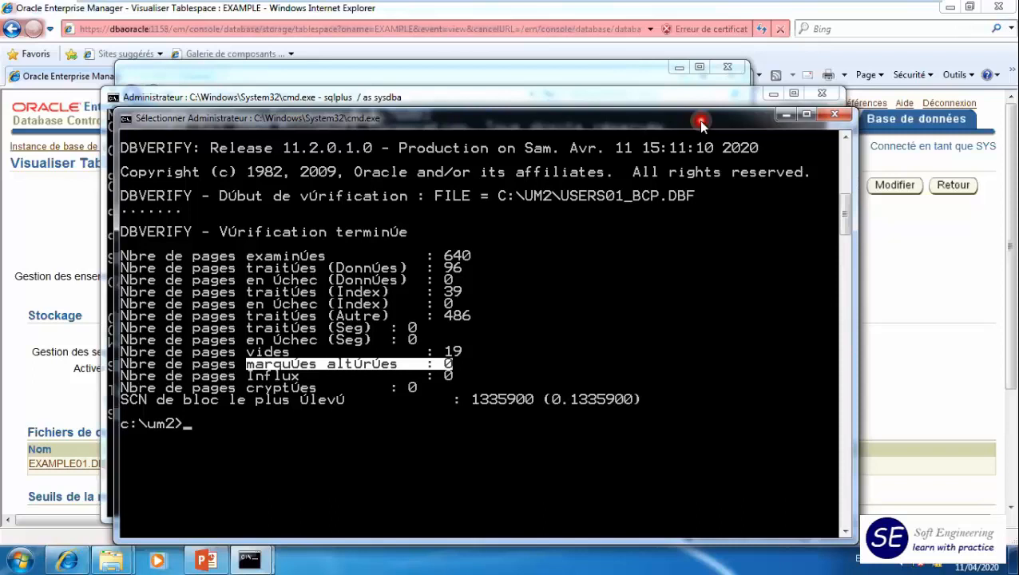
# - Return to the SQL*Plus session and display the control file locations with show parameter control_files
pyautogui.moveTo(572, 127); pyautogui.dragTo(584, 105)
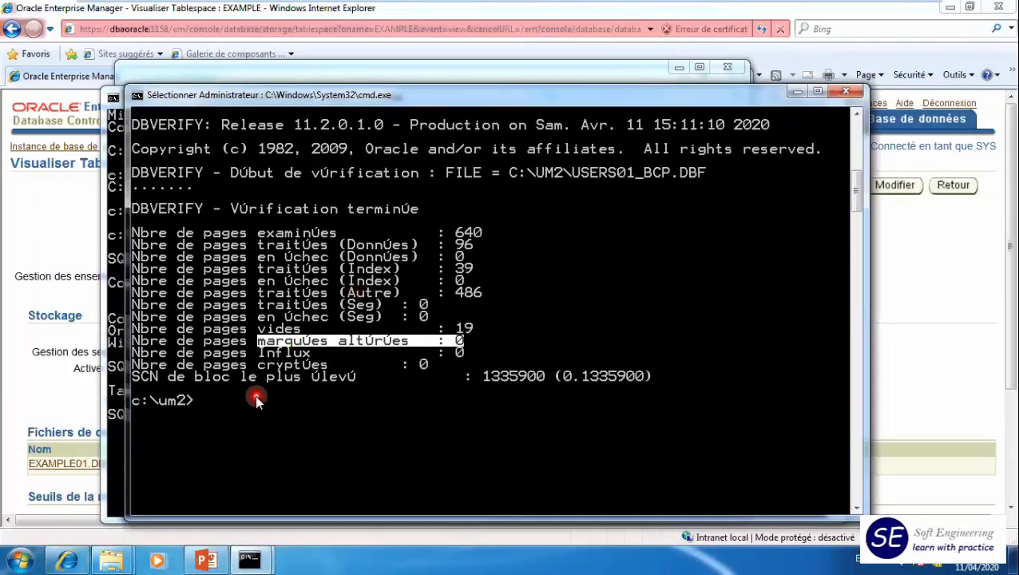
pyautogui.click(113, 129)
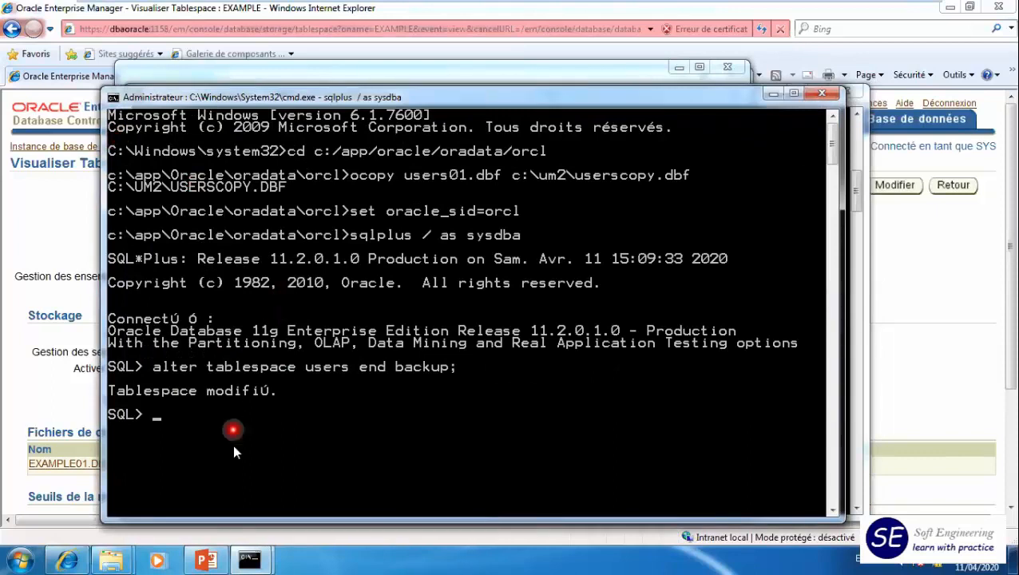
pyautogui.write('show ')
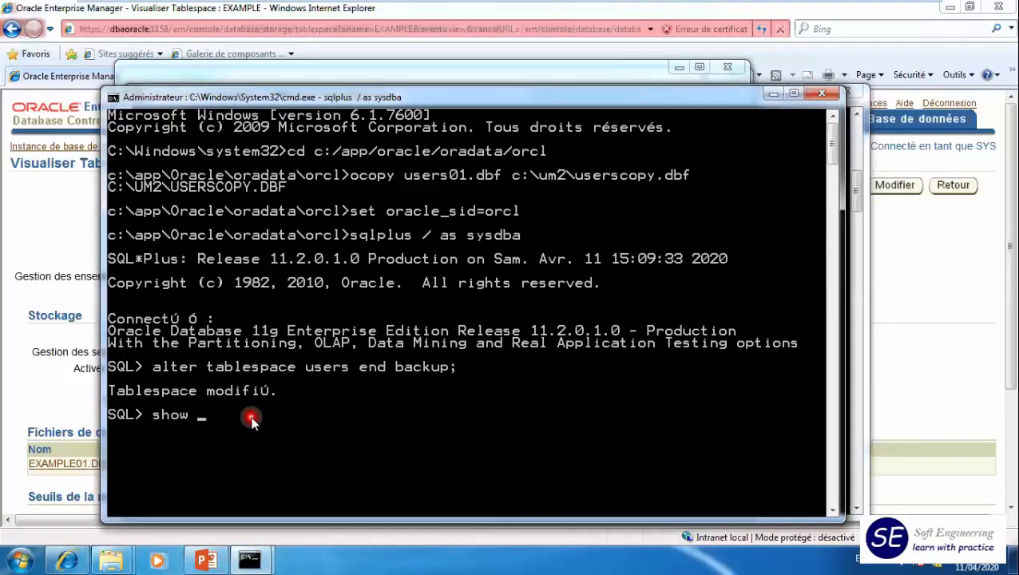
pyautogui.write('parameter')
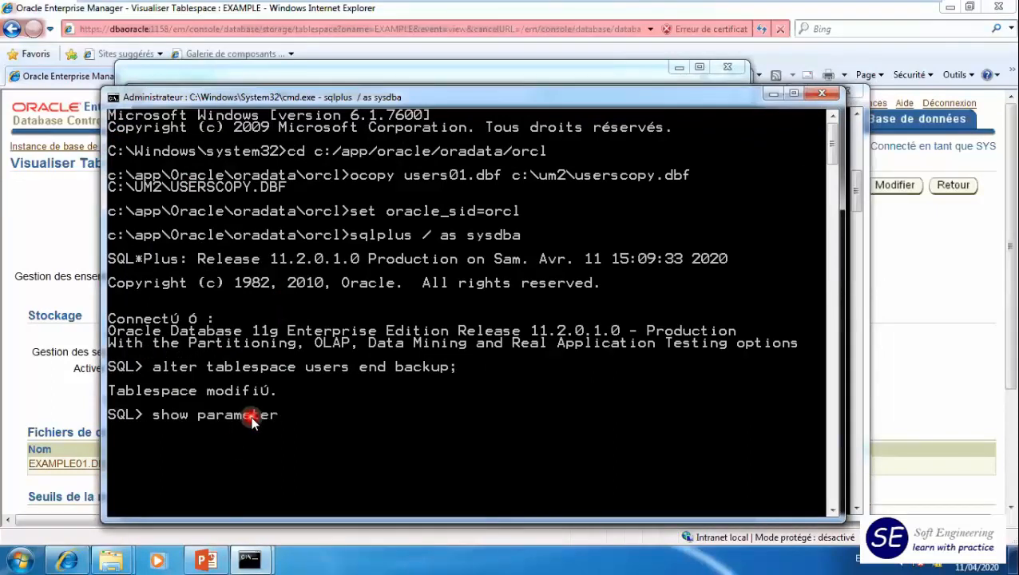
pyautogui.write(' control_files')
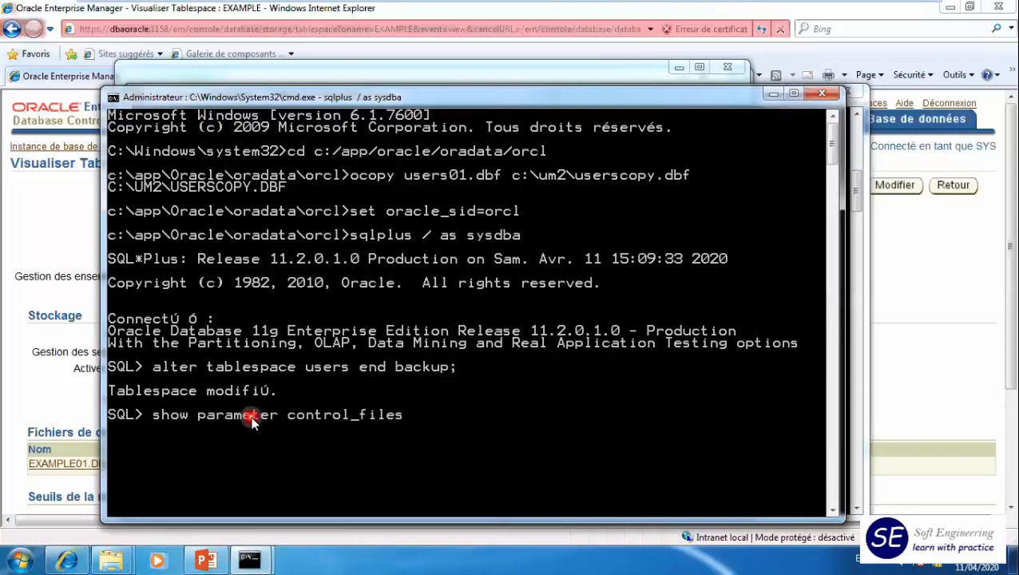
pyautogui.press('Return')
# - Shut down the database with shutdown immediate
pyautogui.click(678, 498)
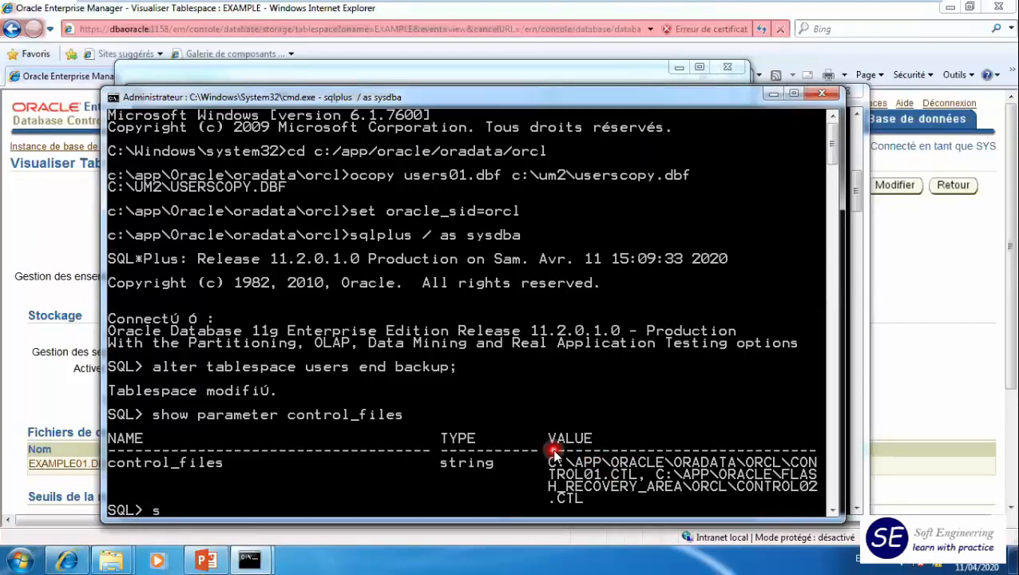
pyautogui.write('hutdown immediate')
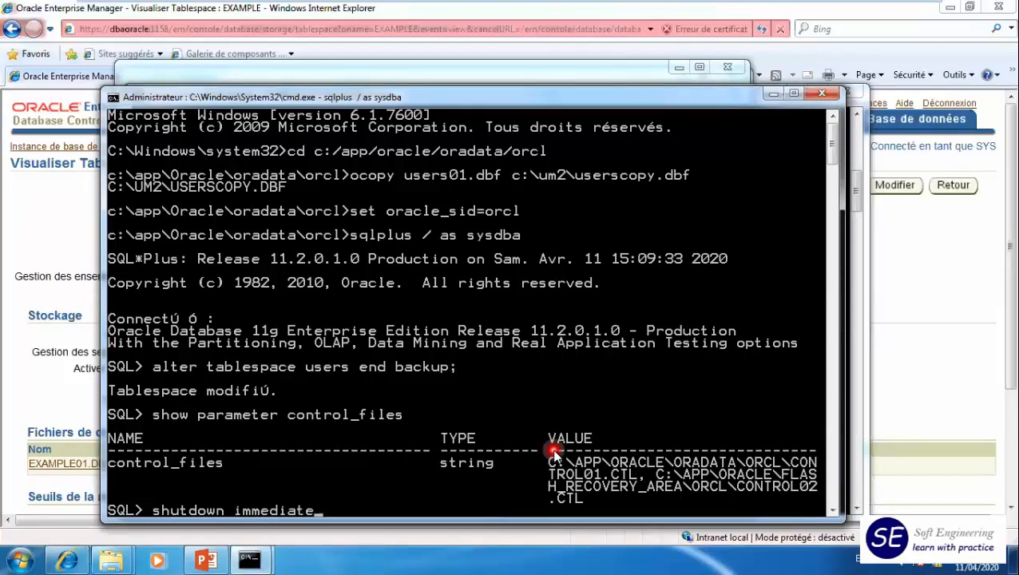
pyautogui.press('Return')
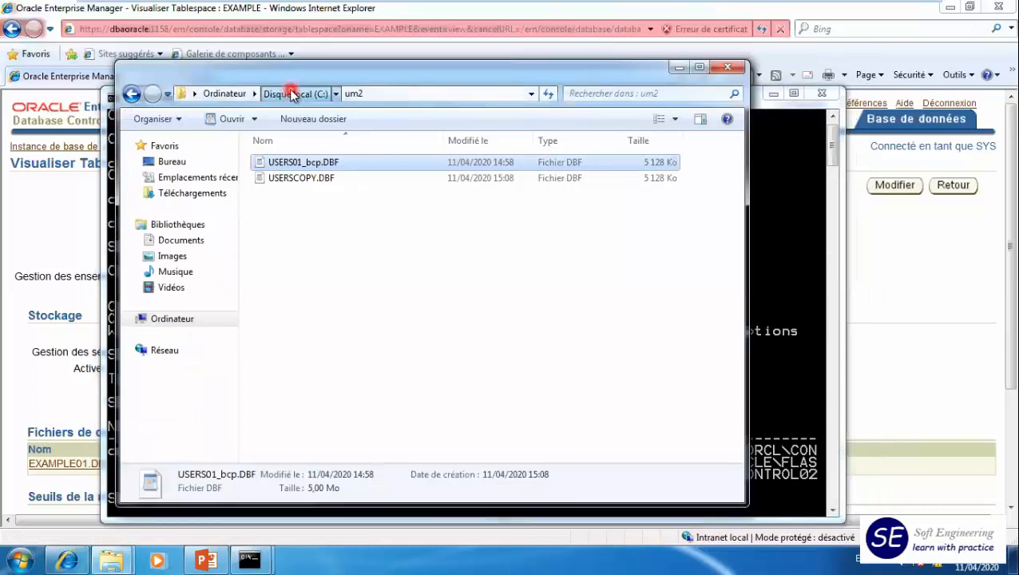
# - Browse to C:\app\Oracle\oradata\orcl in the file explorer to locate the first control file, CONTROL01.CTL
pyautogui.click(294, 93)
pyautogui.doubleClick(275, 164)
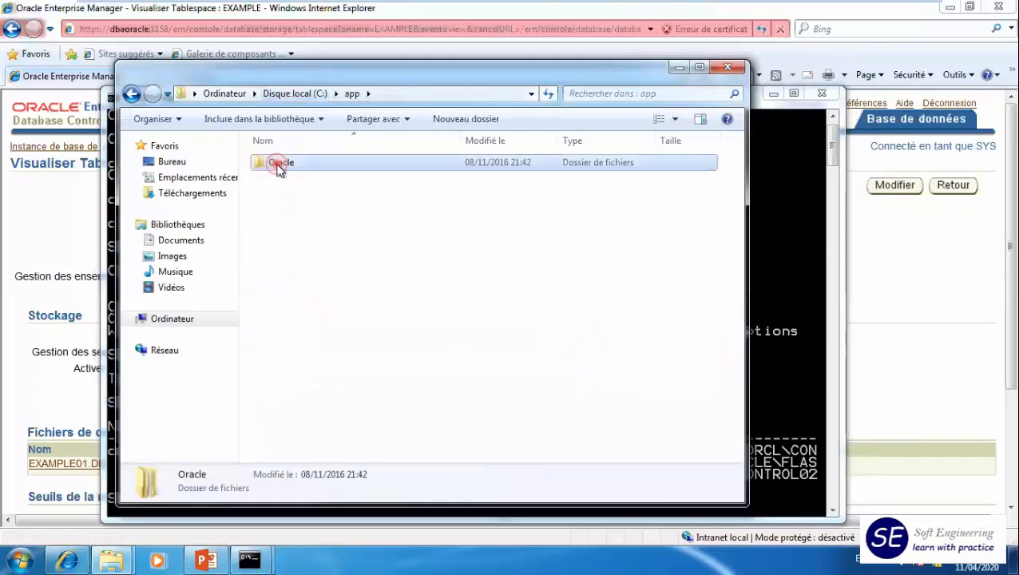
pyautogui.doubleClick(277, 165)
pyautogui.doubleClick(277, 241)
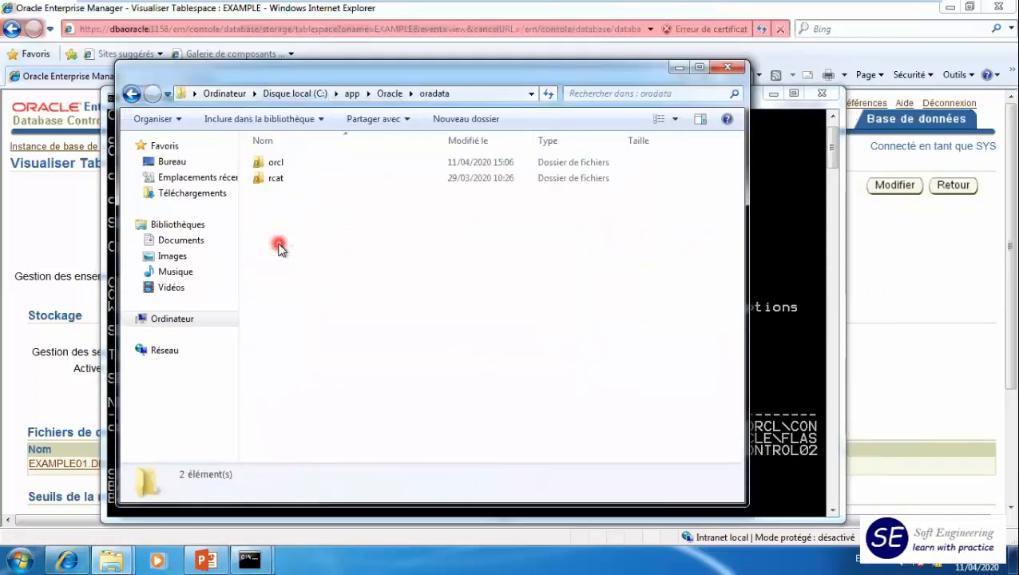
pyautogui.doubleClick(271, 162)
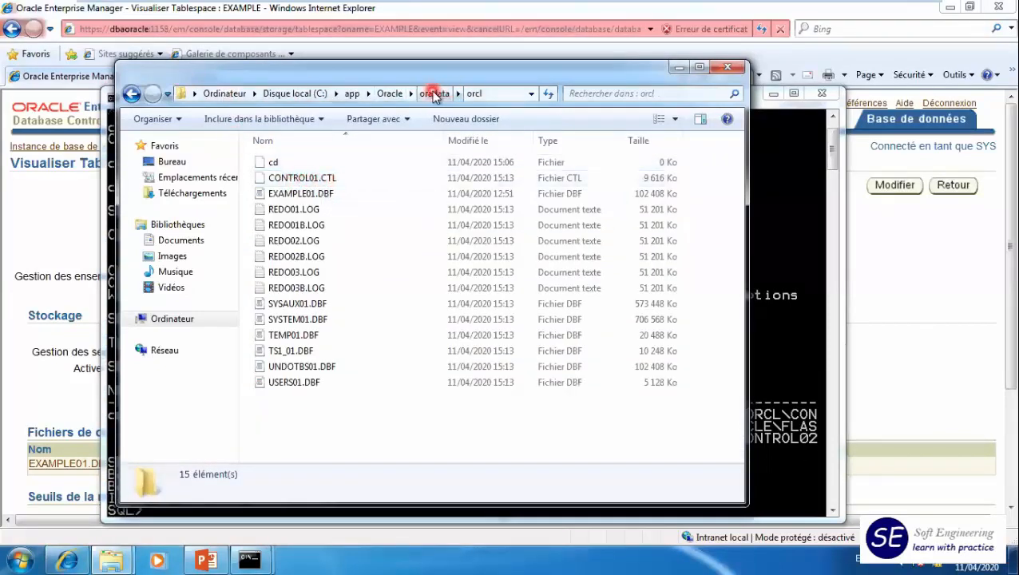
# - Cut the second control file, CONTROL02.CTL, from the C:\app\Oracle\flash_recovery_area\orcl folder
pyautogui.click(392, 94)
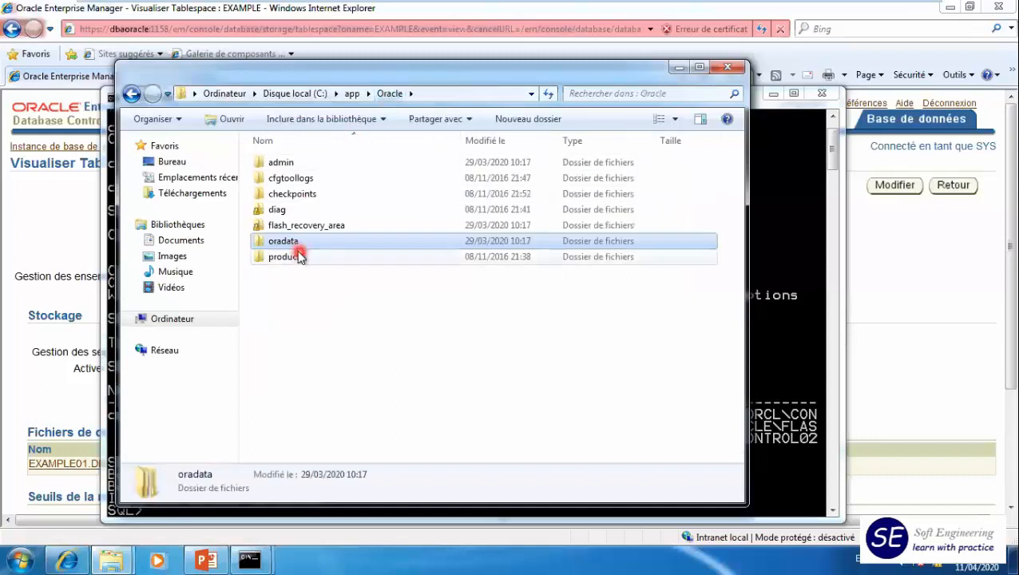
pyautogui.doubleClick(295, 227)
pyautogui.hotkey('alt', 'Tab')
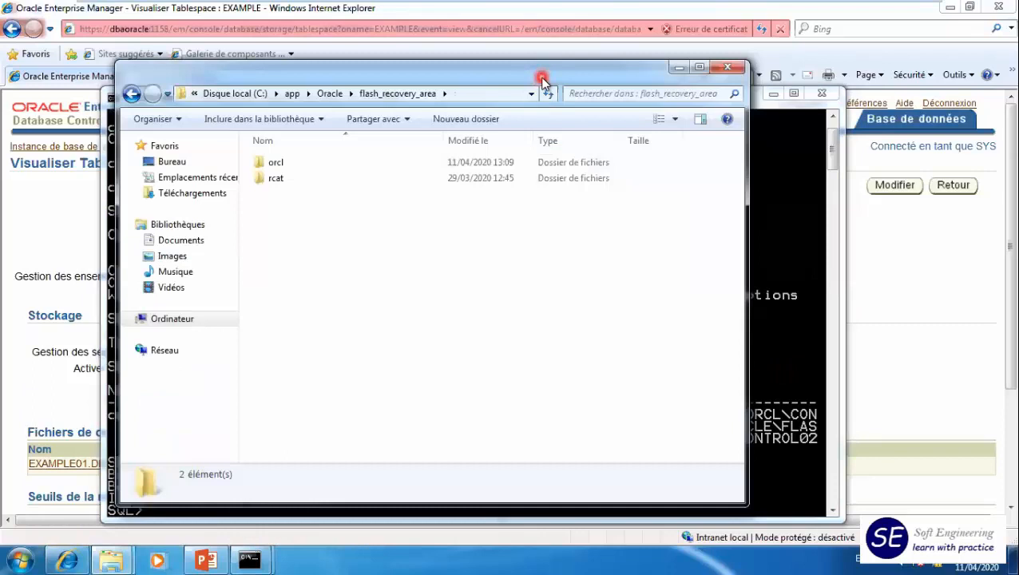
pyautogui.click(540, 76)
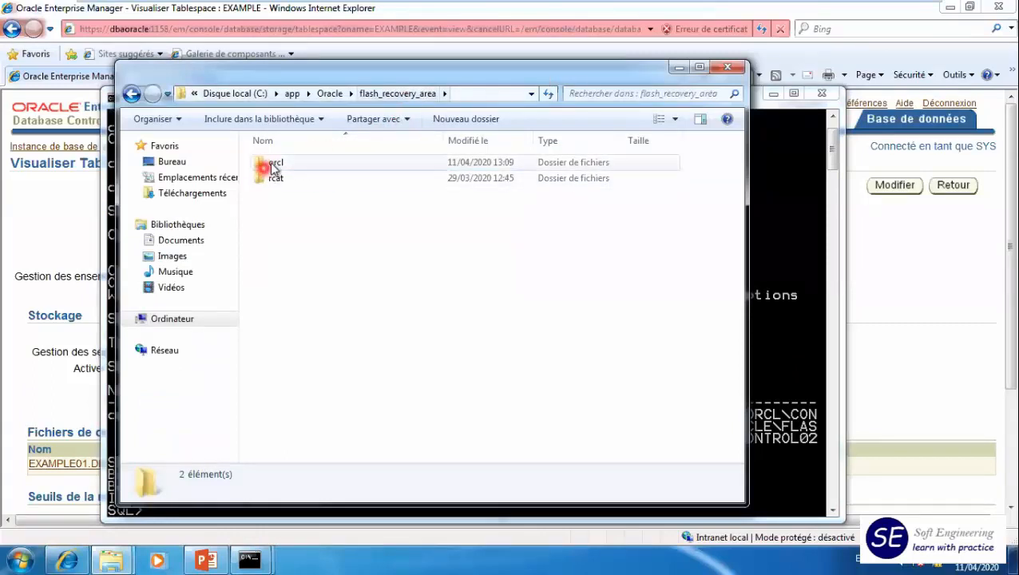
pyautogui.doubleClick(278, 162)
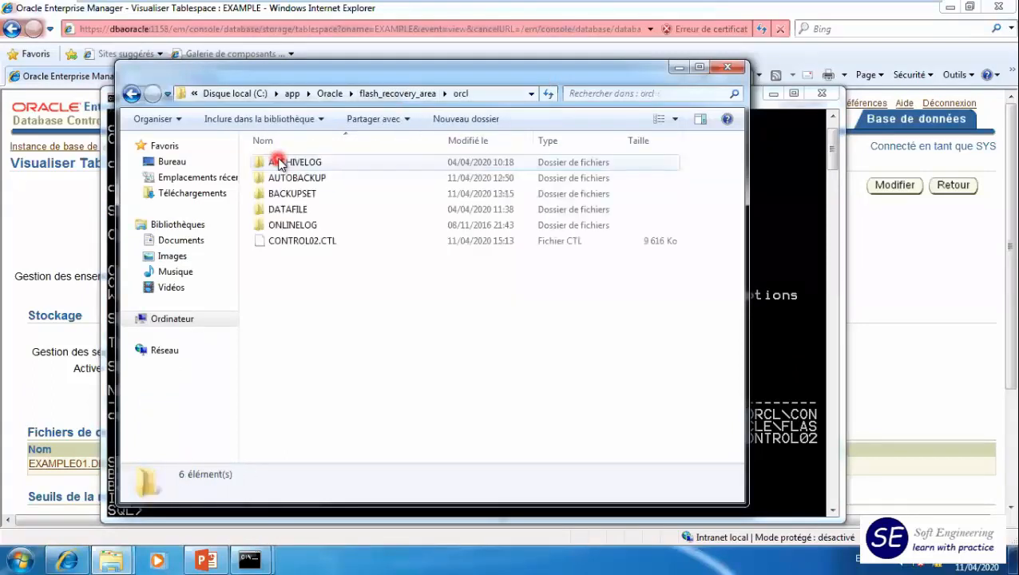
pyautogui.click(322, 243)
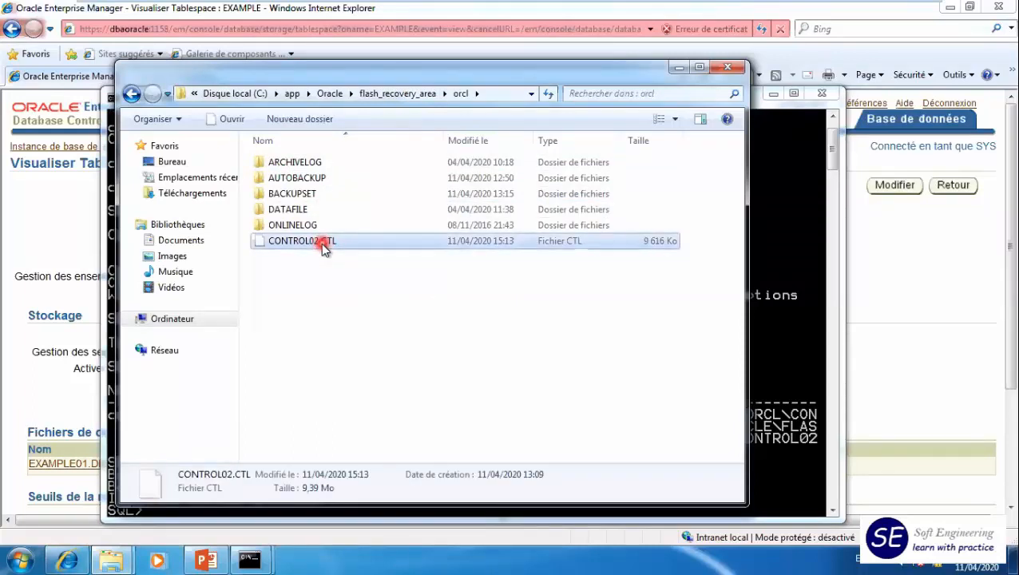
# - Open the C:\um2 folder in the other explorer window and paste the cut CONTROL02.CTL there
pyautogui.click(111, 560)
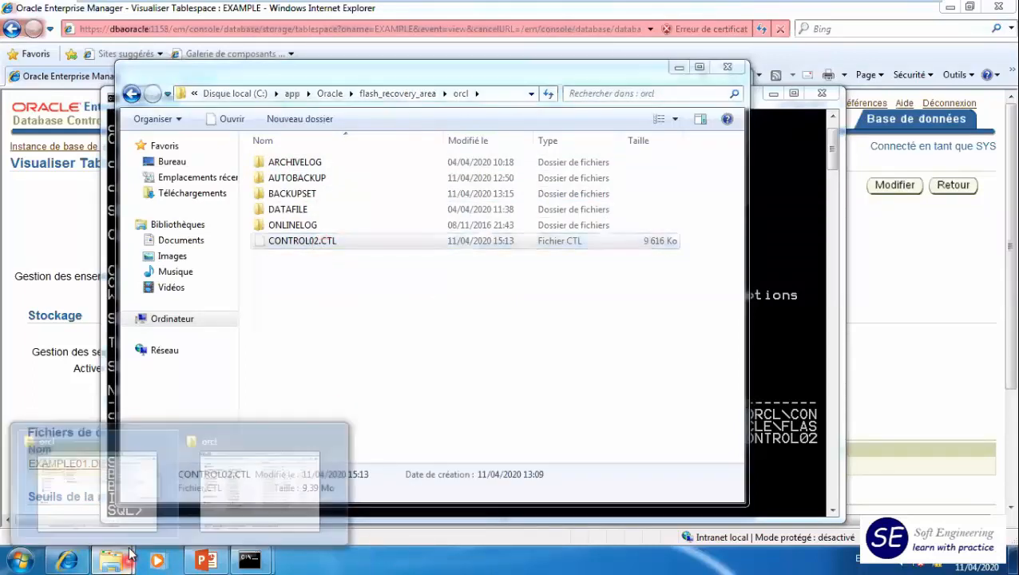
pyautogui.click(256, 492)
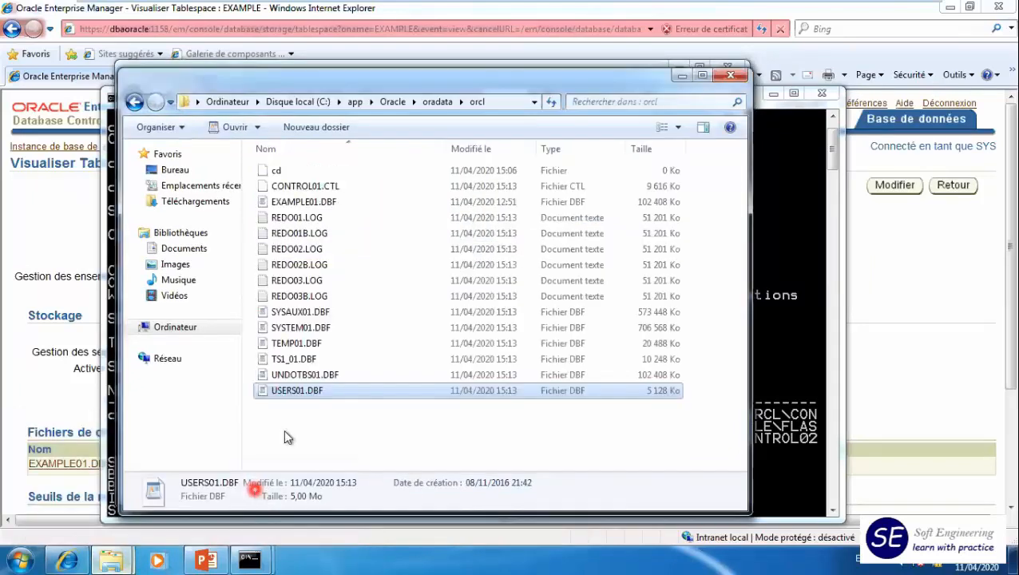
pyautogui.click(227, 101)
pyautogui.doubleClick(301, 185)
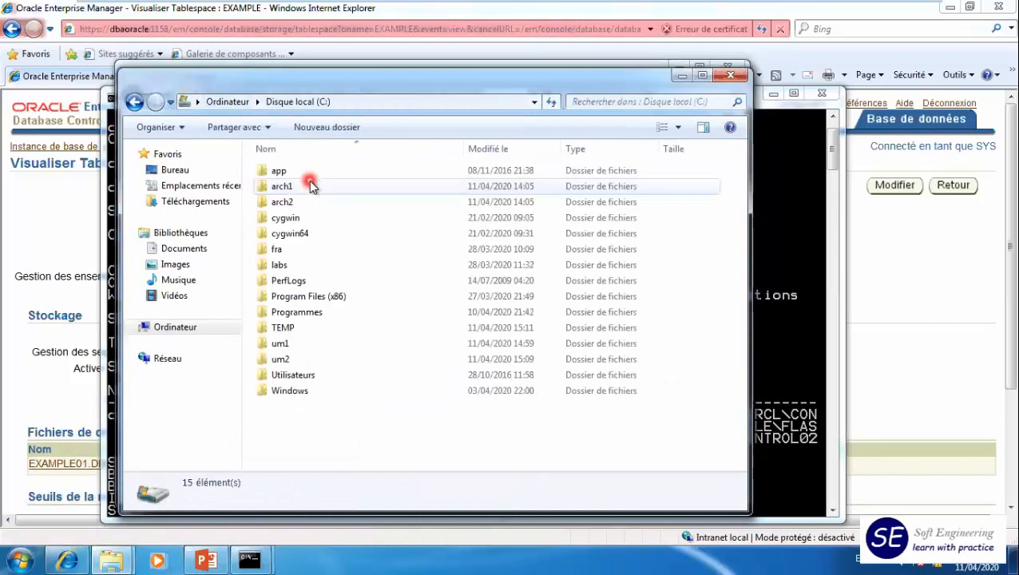
pyautogui.doubleClick(286, 359)
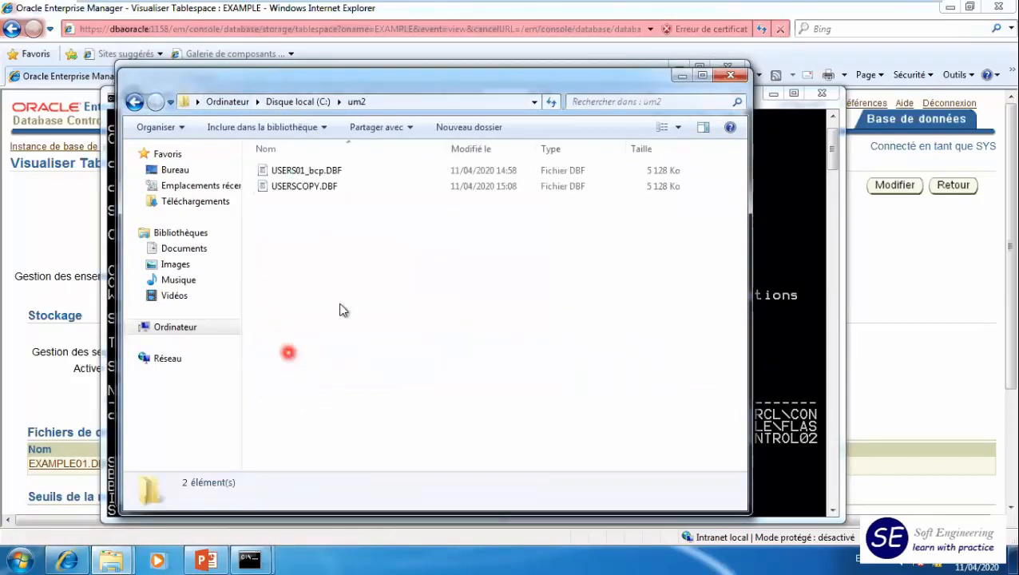
pyautogui.hotkey('ctrl', 'v')
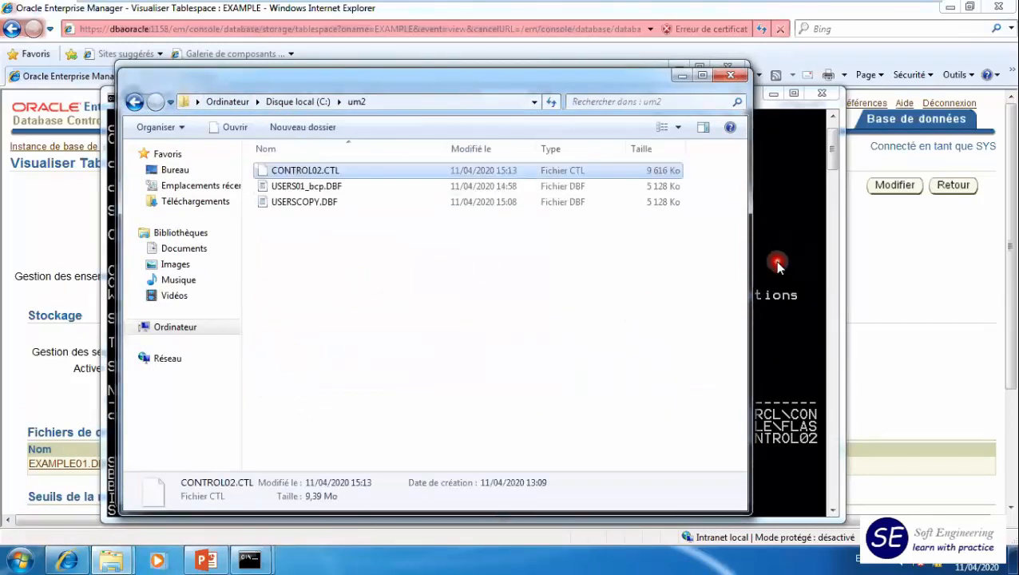
# - Check the flash_recovery_area\orcl folder to see whether CONTROL02.CTL is still there
pyautogui.click(781, 264)
pyautogui.click(111, 561)
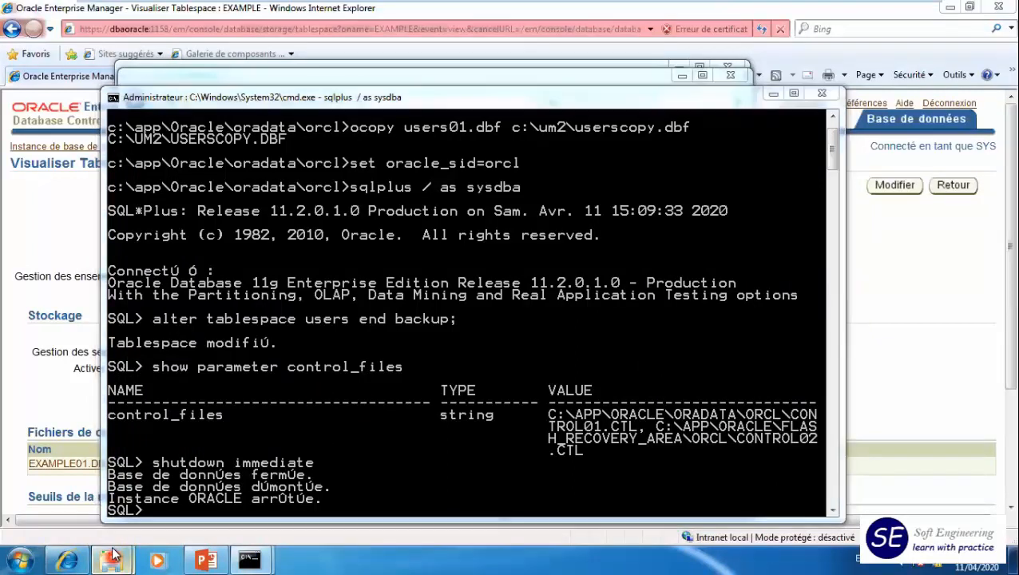
pyautogui.click(81, 478)
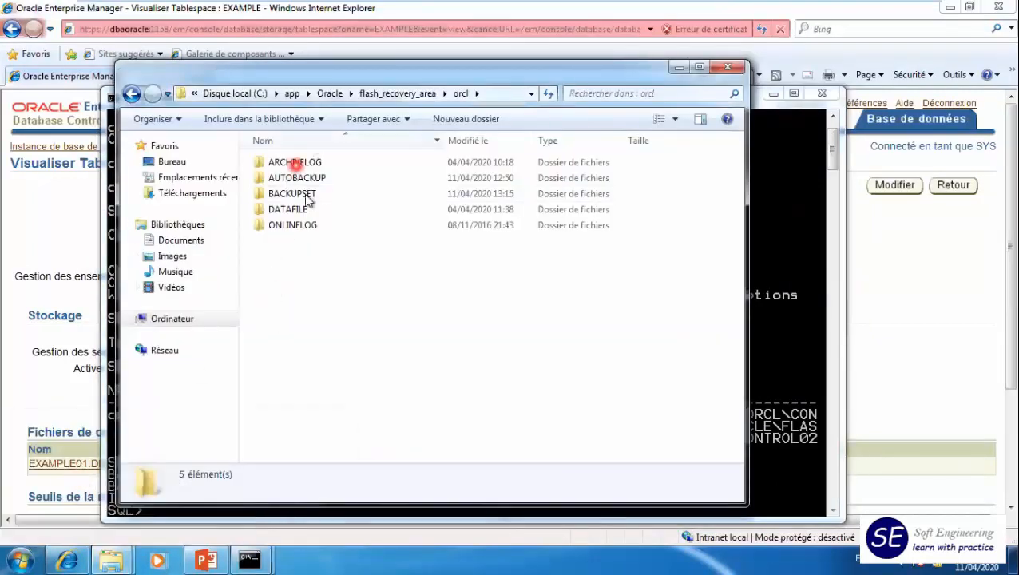
# - Try to start the database from SQL*Plus with the startup command
pyautogui.click(774, 440)
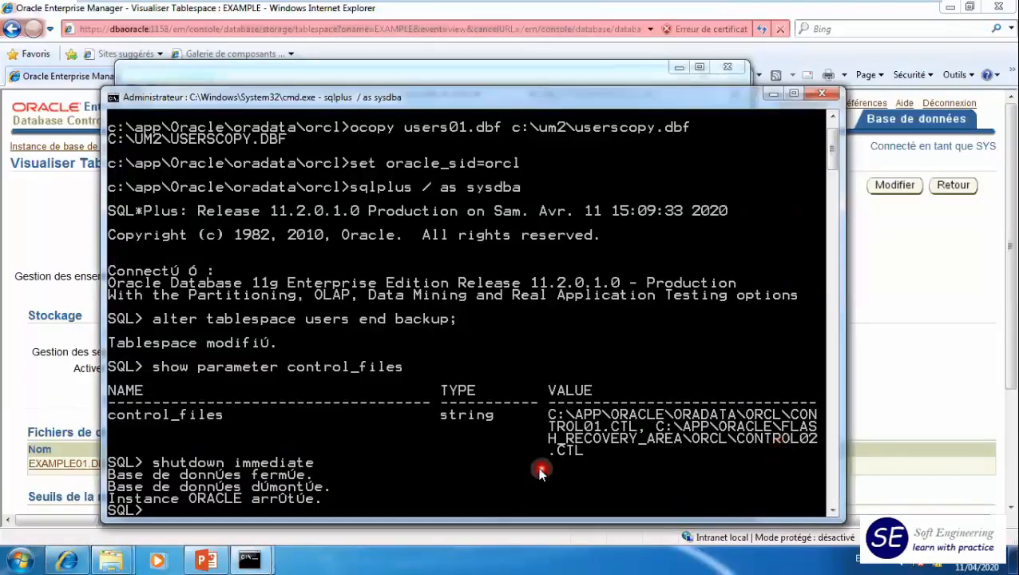
pyautogui.write('startup')
pyautogui.press('Return')
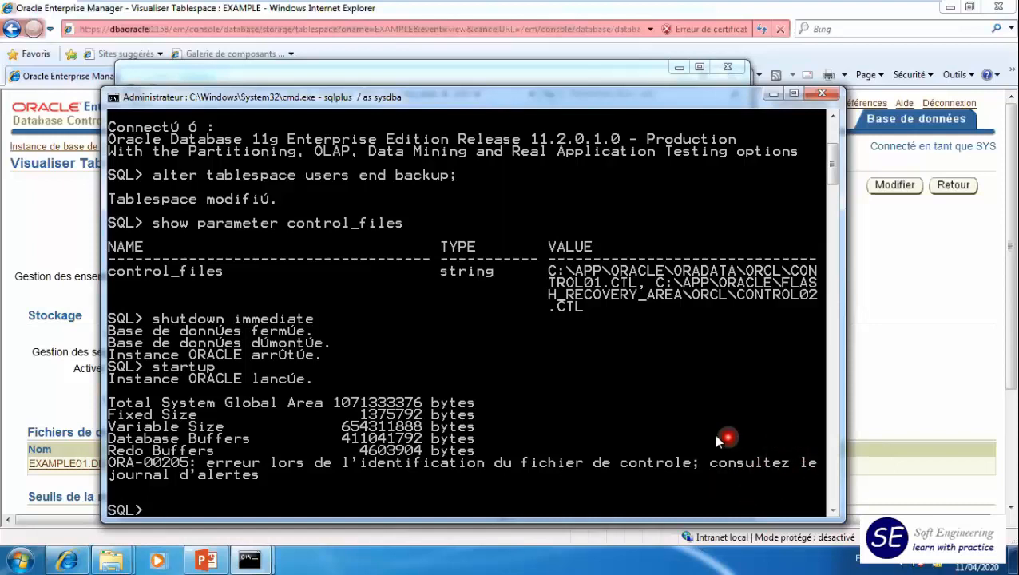
# - Query the instance state with select status from v$instance;
pyautogui.moveTo(118, 554)
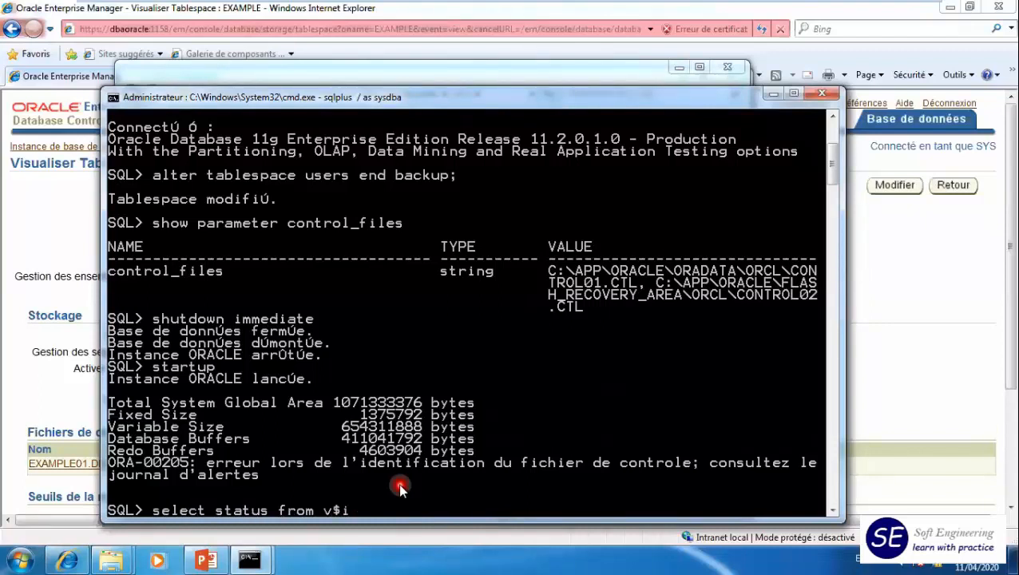
pyautogui.write(';')
pyautogui.press('Return')
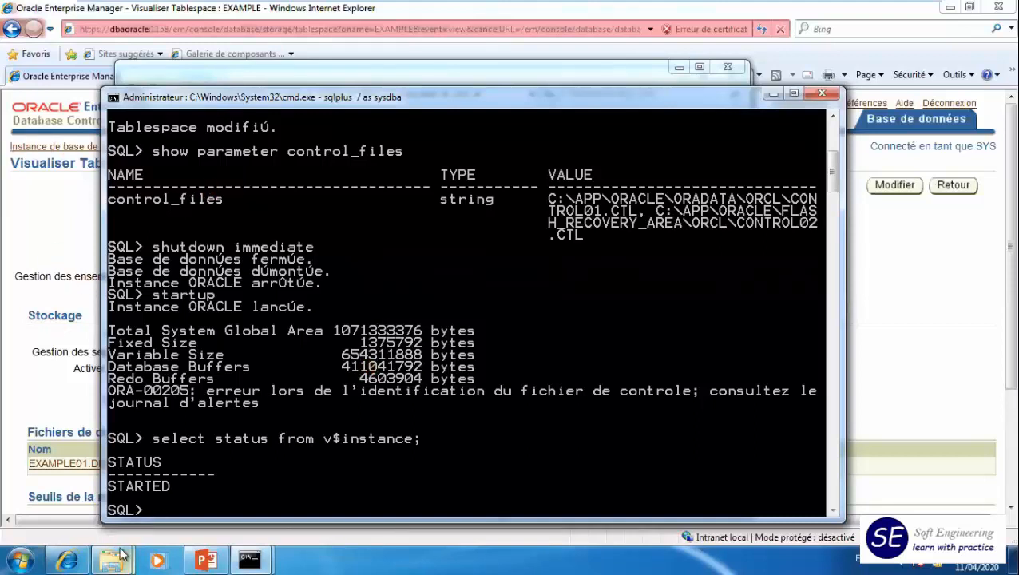
# - Open the orcl instance's alert folder at C:\app\Oracle\diag\rdbms\orcl\orcl\alert in the explorer window
pyautogui.click(96, 479)
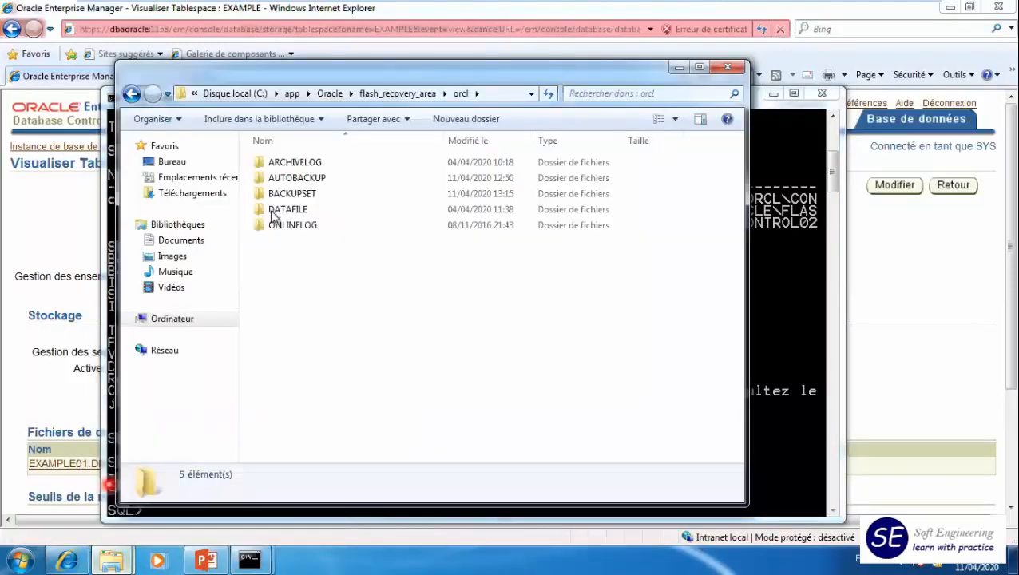
pyautogui.click(325, 93)
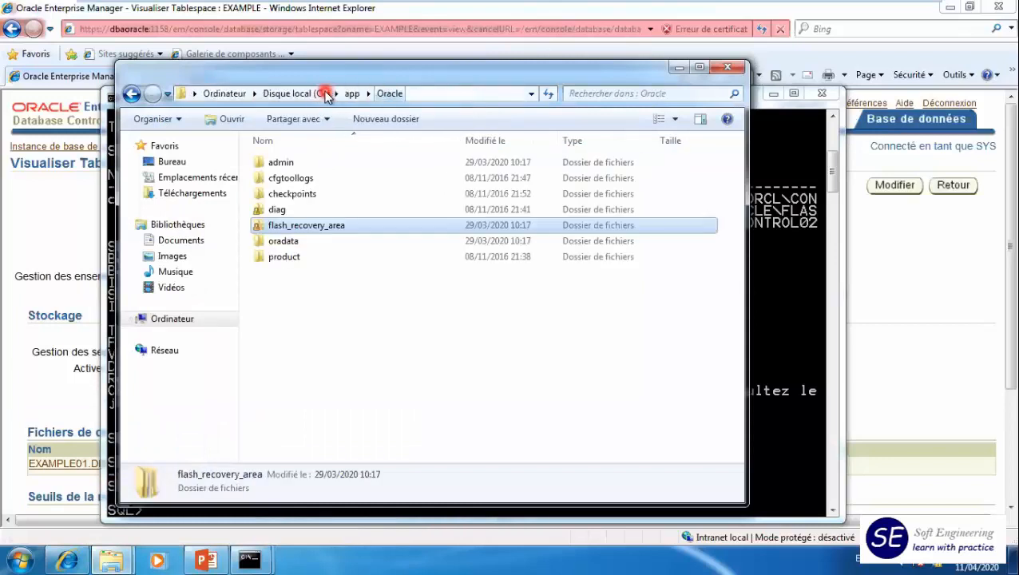
pyautogui.doubleClick(278, 210)
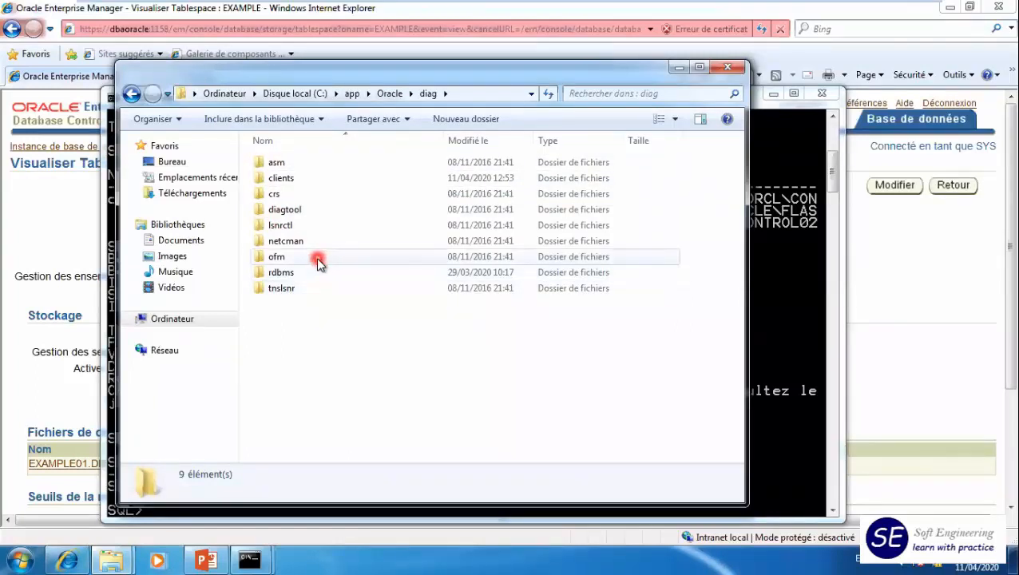
pyautogui.doubleClick(297, 272)
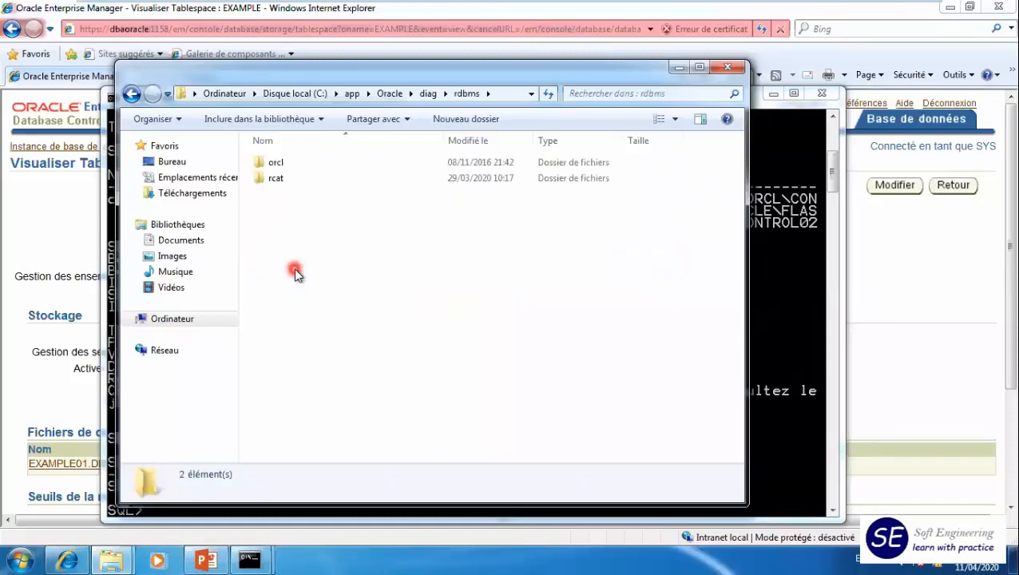
pyautogui.doubleClick(270, 166)
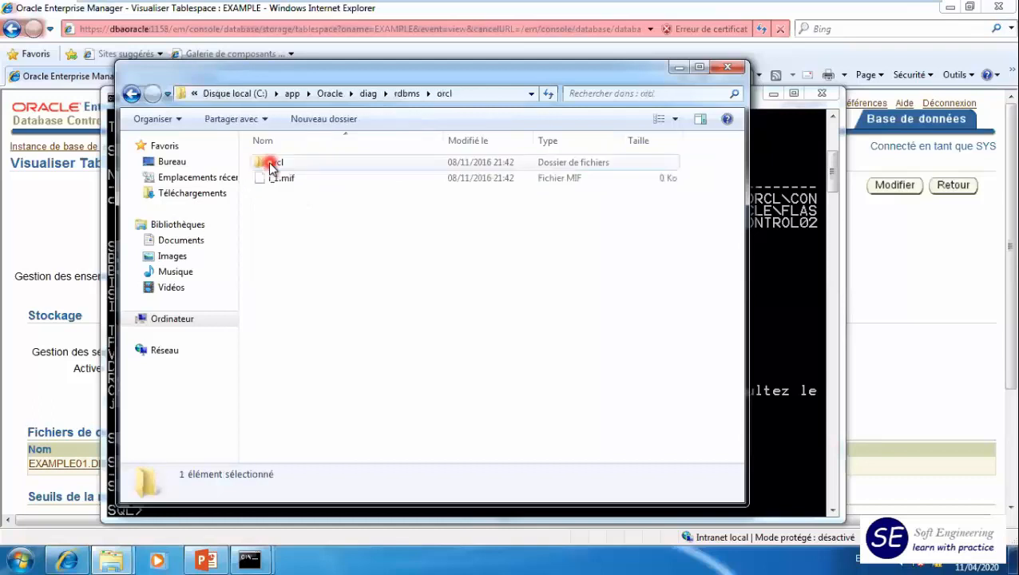
pyautogui.doubleClick(279, 162)
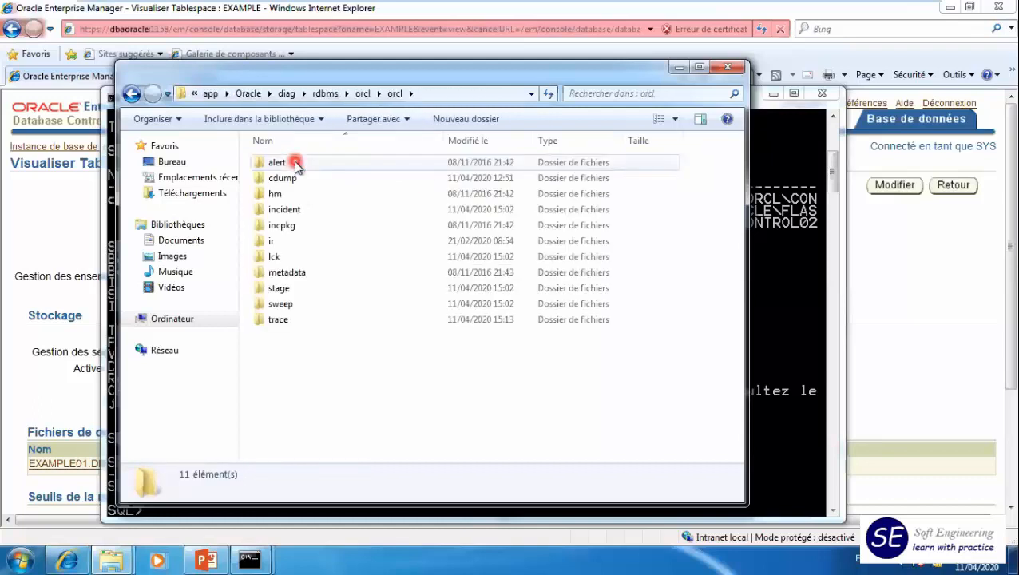
pyautogui.doubleClick(282, 162)
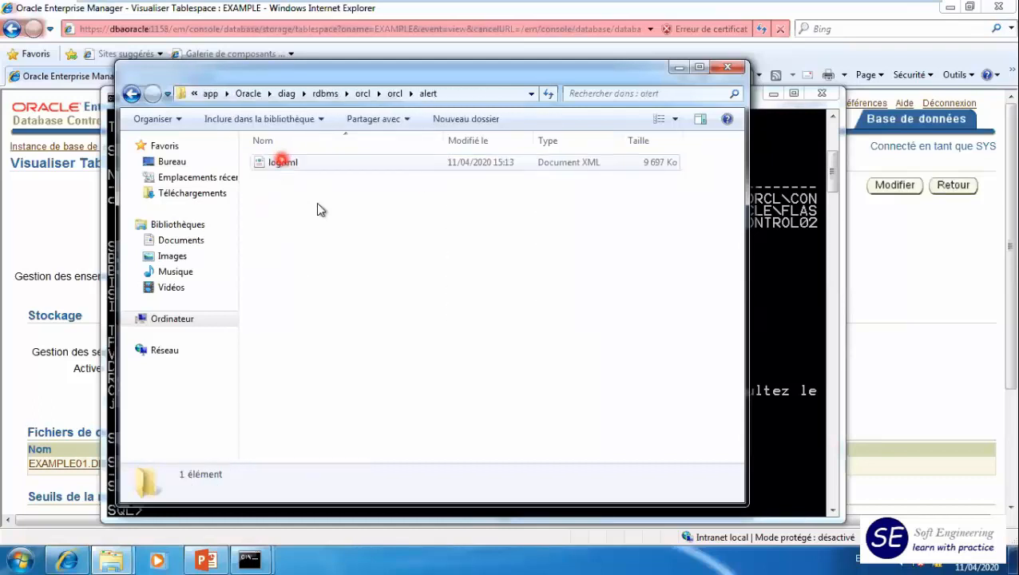
# - Open the alert log file log.xml with WordPad
pyautogui.rightClick(279, 163)
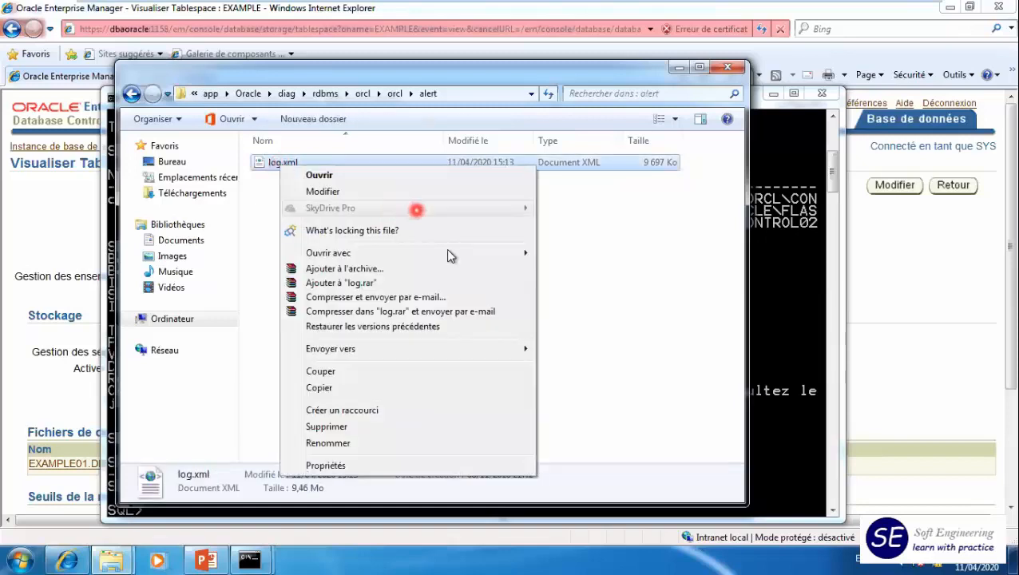
pyautogui.moveTo(456, 253)
pyautogui.click(588, 317)
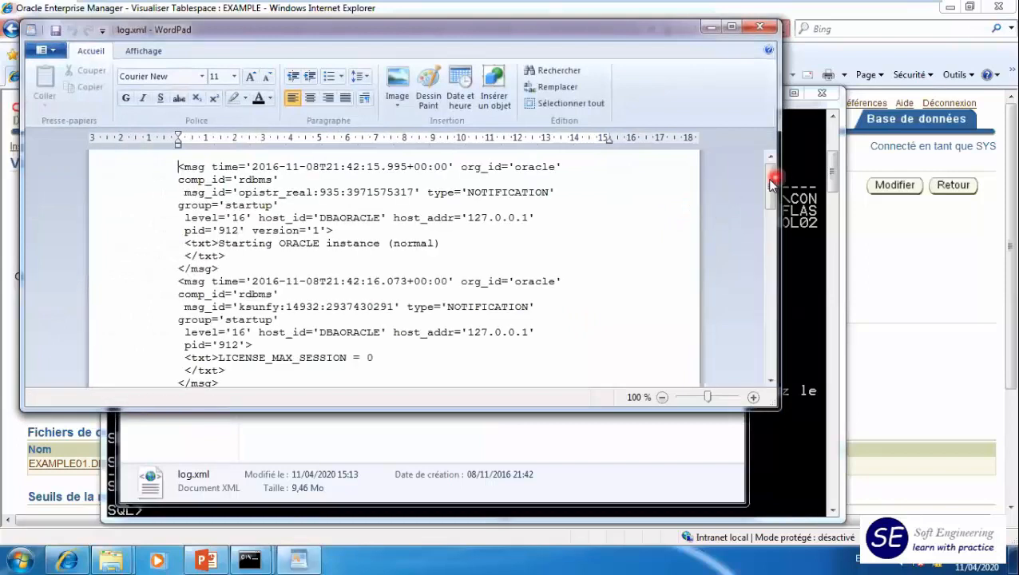
# - Examine the most recent entries of log.xml, reading back from the end of the file to the entries before ALTER DATABASE MOUNT
pyautogui.moveTo(769, 180); pyautogui.dragTo(770, 372)
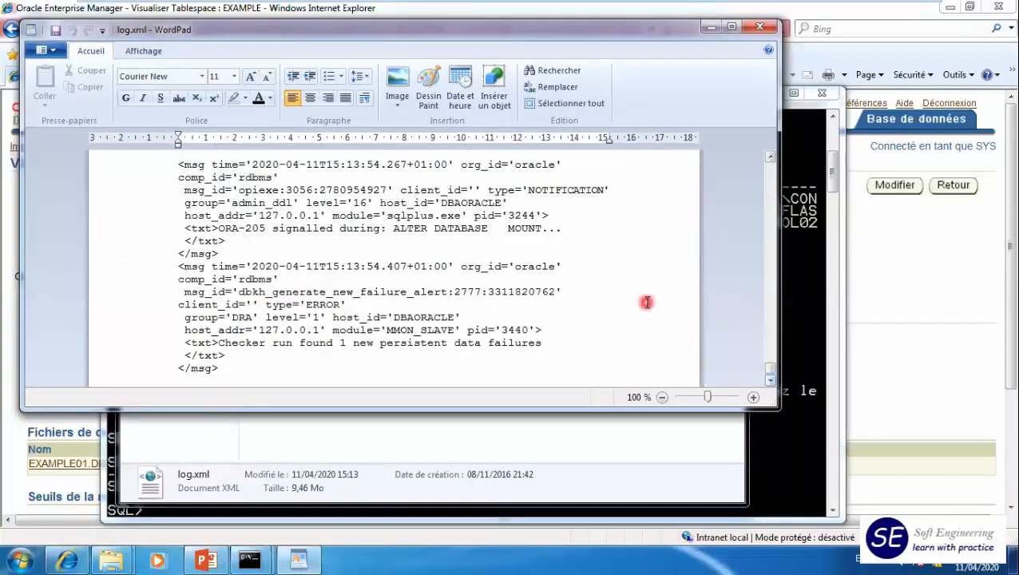
pyautogui.click(770, 158)
pyautogui.click(770, 157)
pyautogui.click(770, 157)
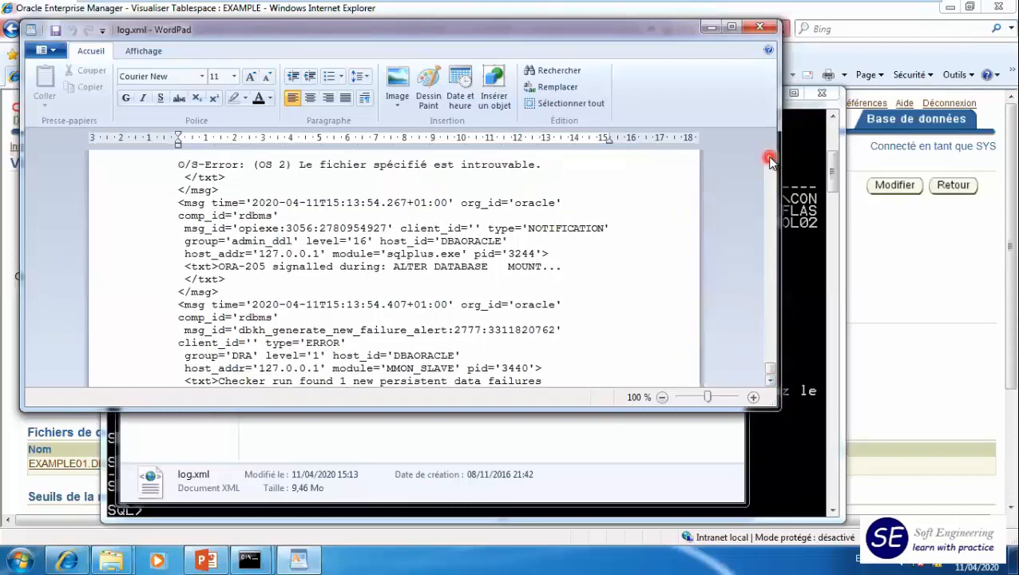
pyautogui.click(770, 157)
pyautogui.click(770, 157)
pyautogui.click(770, 157)
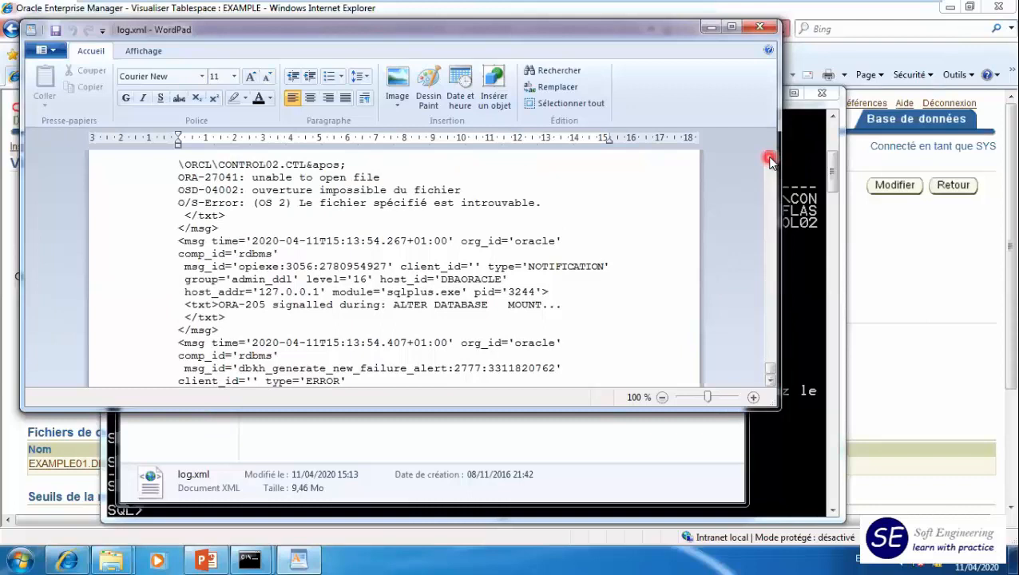
pyautogui.click(770, 157)
pyautogui.click(770, 157)
pyautogui.click(770, 157)
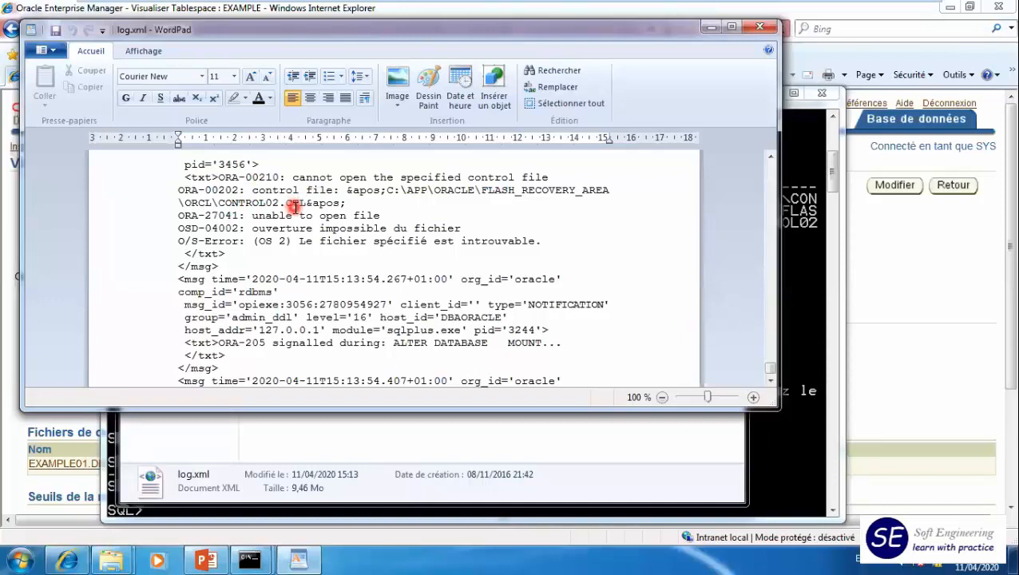
pyautogui.scroll(3, 295, 209)
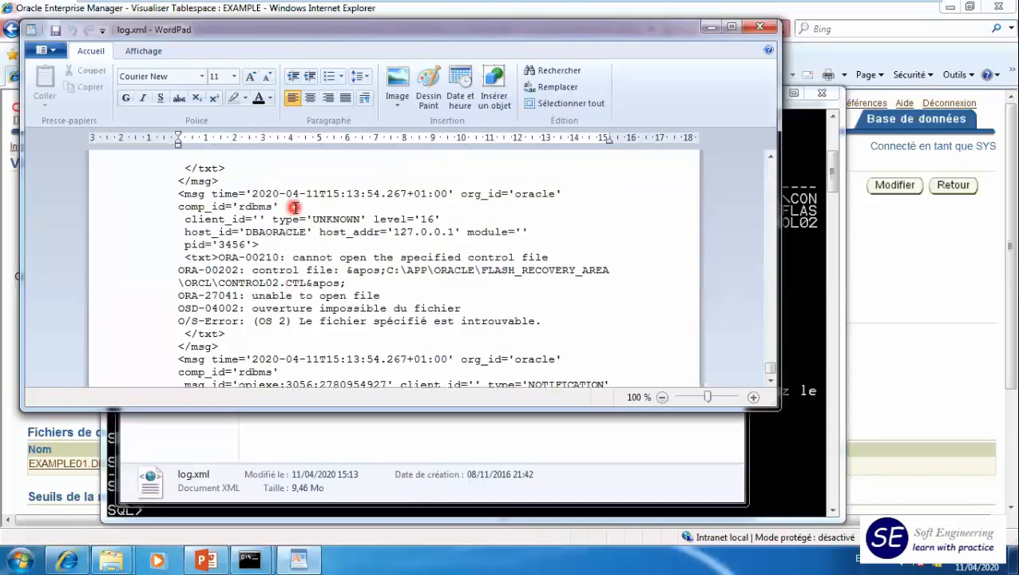
pyautogui.scroll(3, 297, 215)
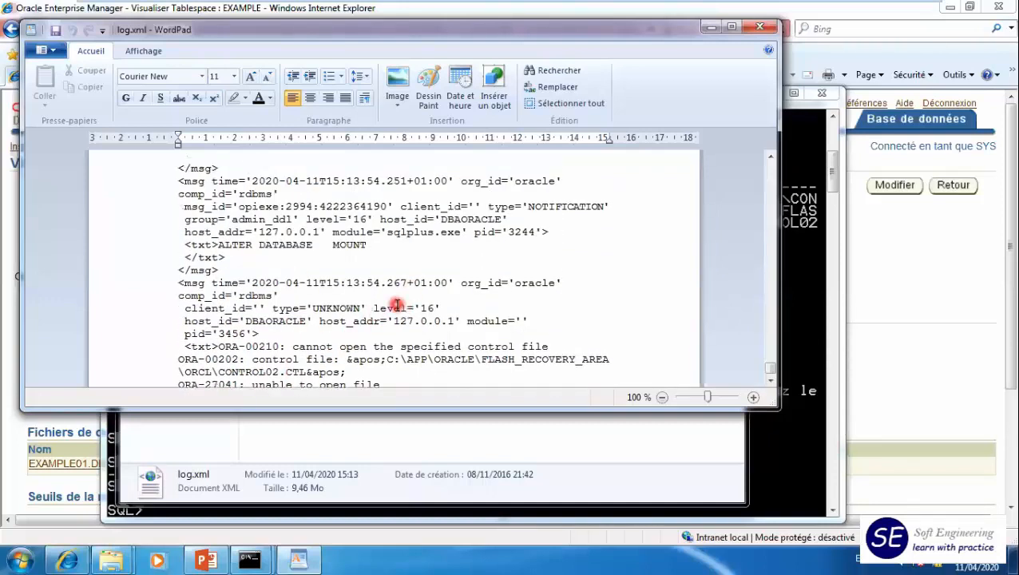
pyautogui.scroll(2, 396, 302)
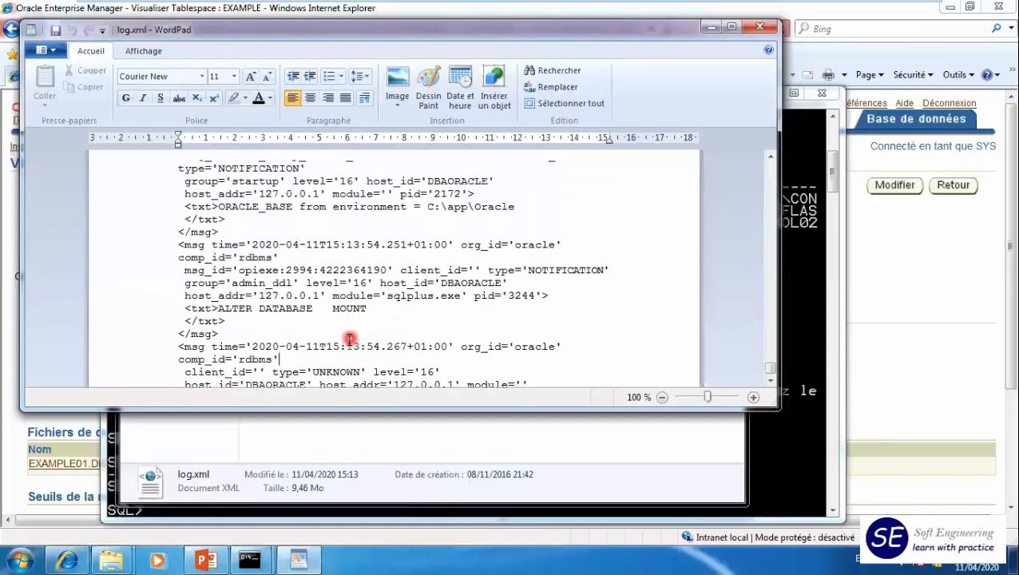
pyautogui.scroll(3, 349, 354)
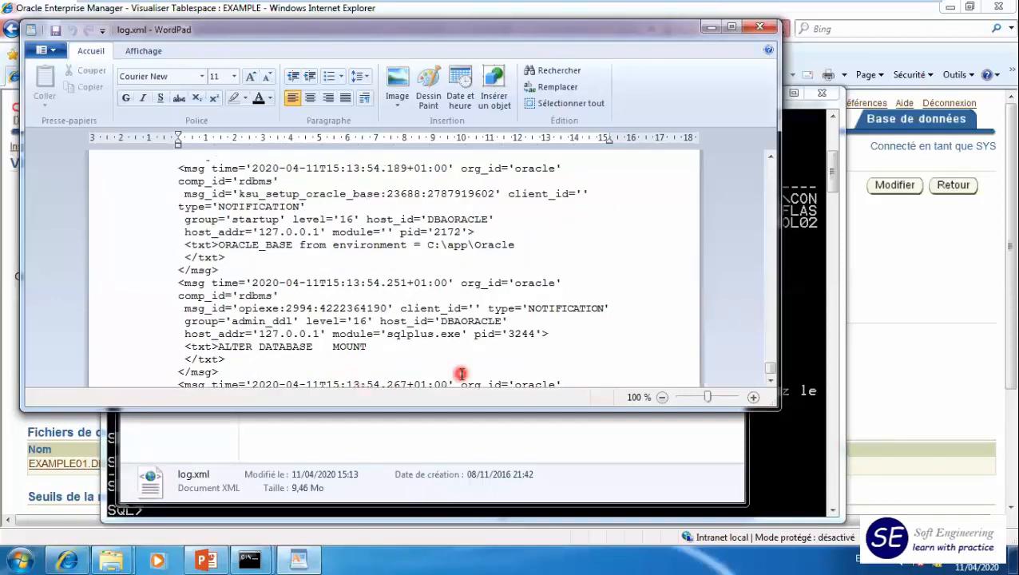
pyautogui.scroll(1, 391, 272)
pyautogui.scroll(1, 396, 271)
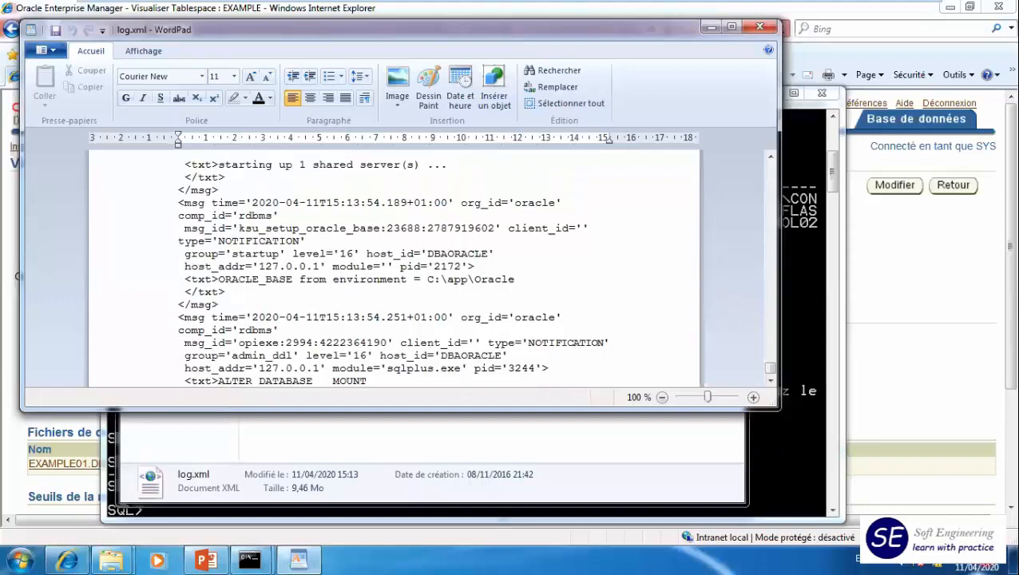
# - Examine the error entry following ALTER DATABASE MOUNT in the alert log to identify the affected control file and the cause
pyautogui.click(770, 381)
pyautogui.click(769, 381)
pyautogui.click(270, 372)
pyautogui.scroll(-1, 351, 365)
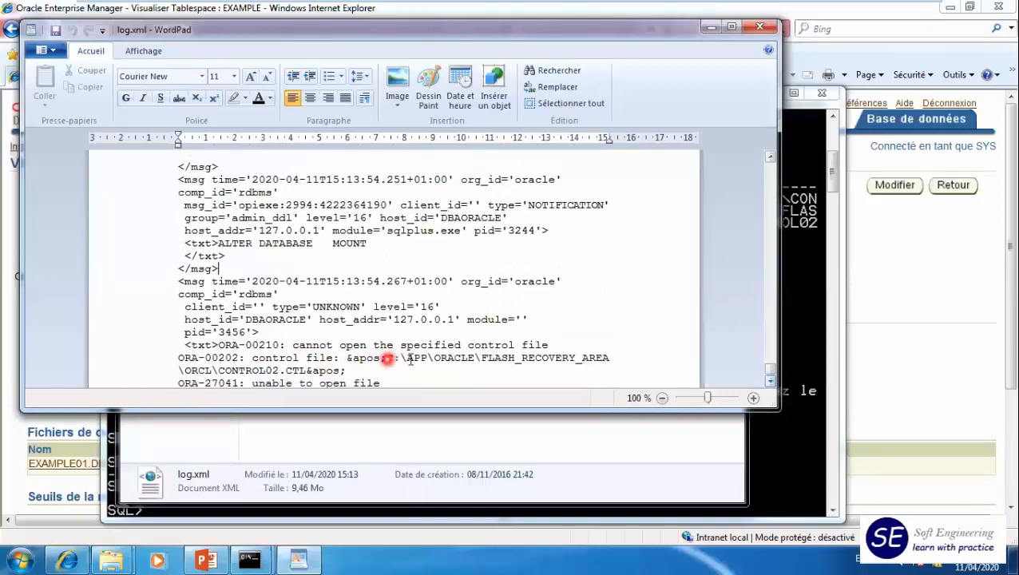
pyautogui.scroll(-1, 576, 356)
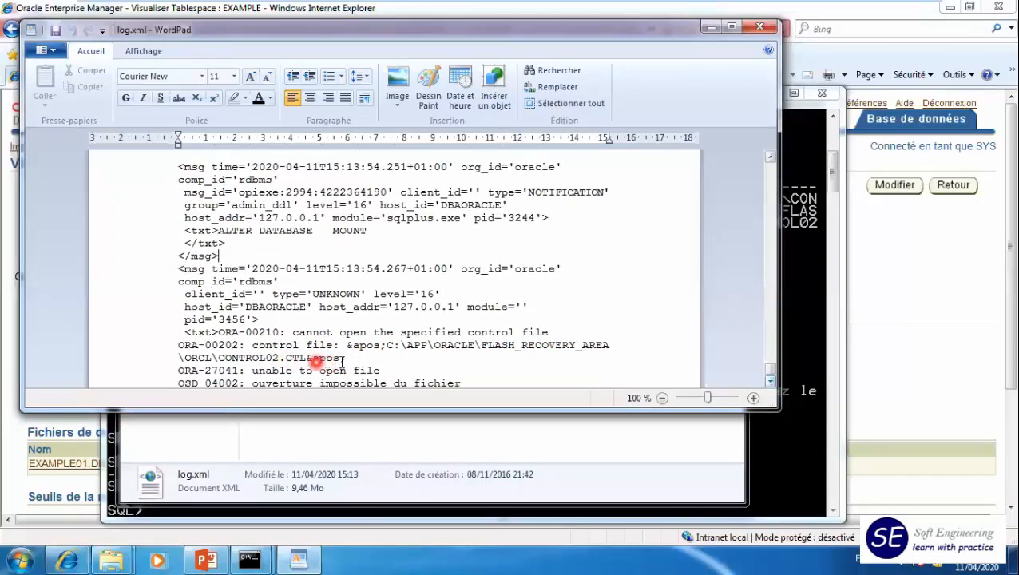
pyautogui.scroll(-2, 361, 365)
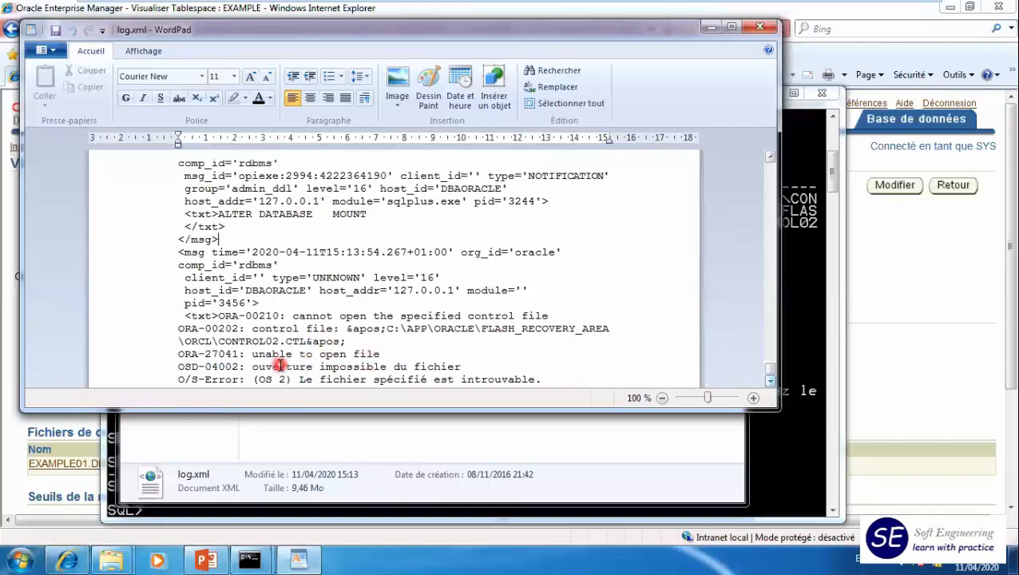
pyautogui.scroll(-1, 431, 364)
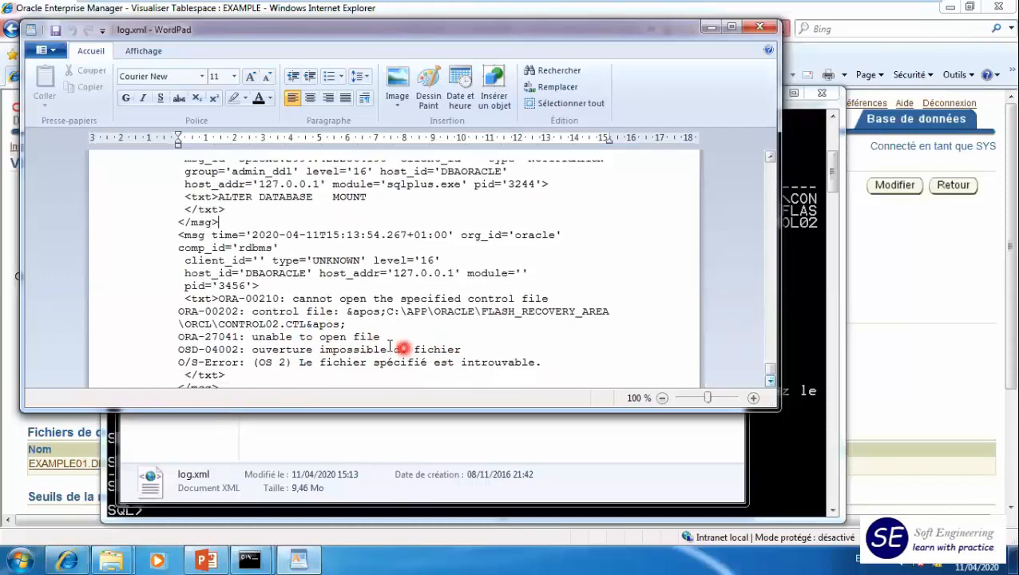
pyautogui.scroll(-1, 507, 303)
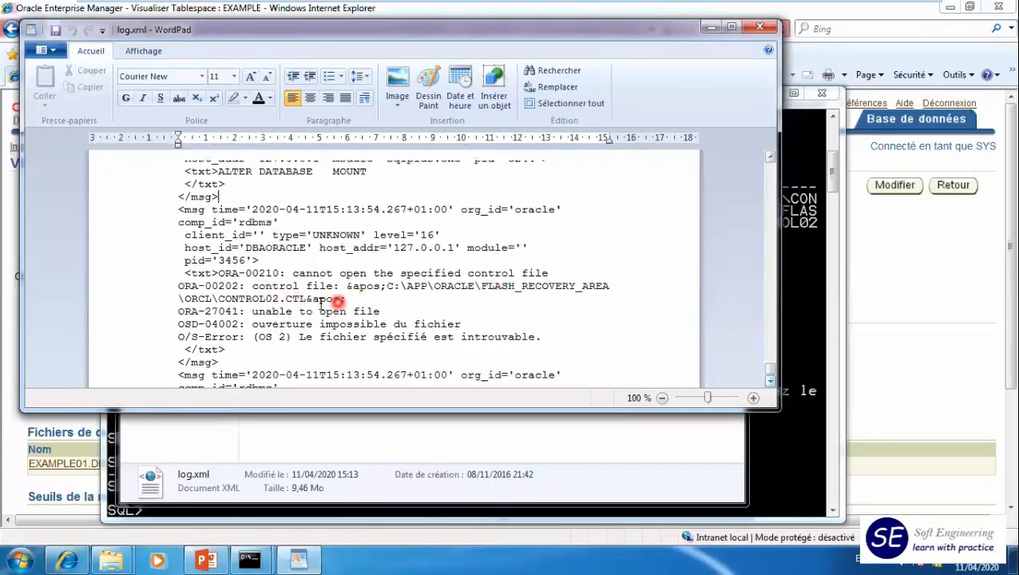
pyautogui.scroll(-1, 327, 299)
pyautogui.scroll(-2, 309, 294)
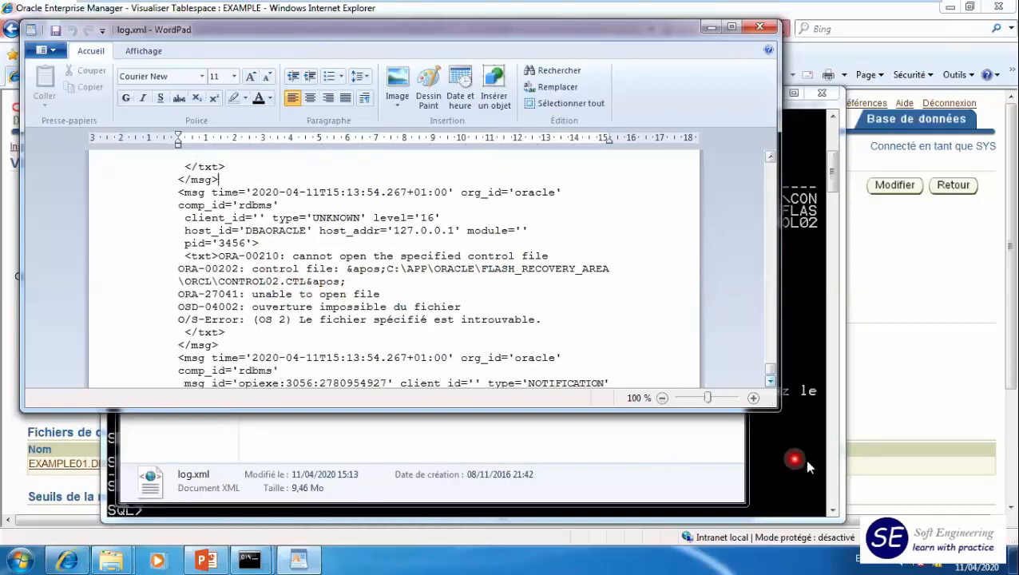
pyautogui.scroll(-2, 811, 465)
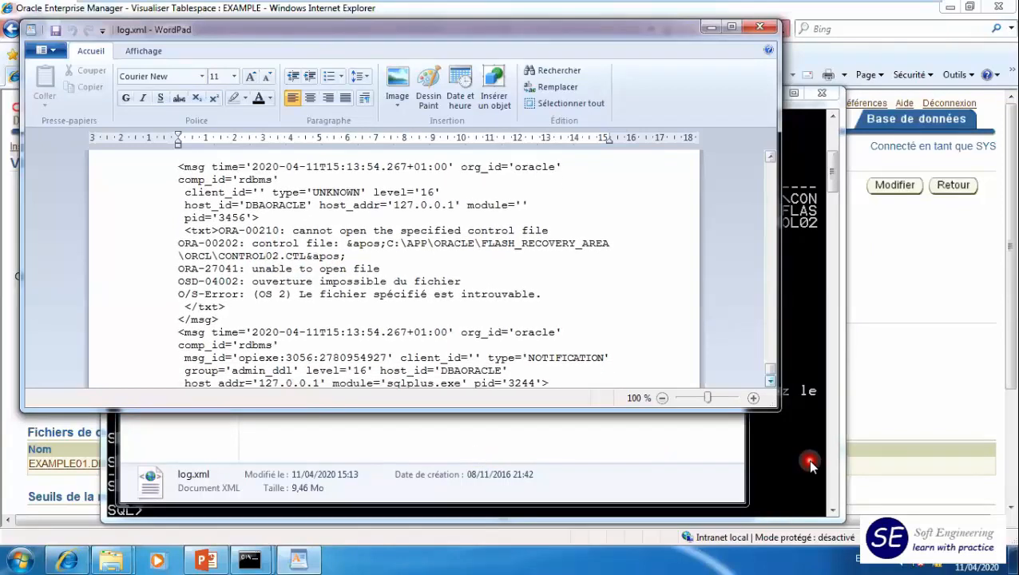
# - Return to SQL*Plus and list the configured control file paths with show parameter control_files
pyautogui.click(808, 461)
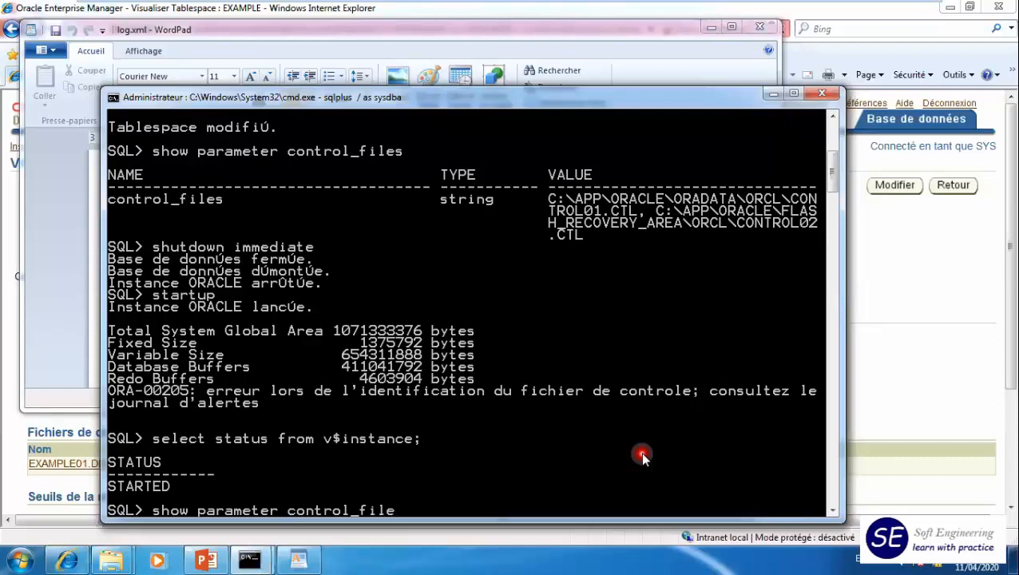
pyautogui.write('s')
pyautogui.press('Return')
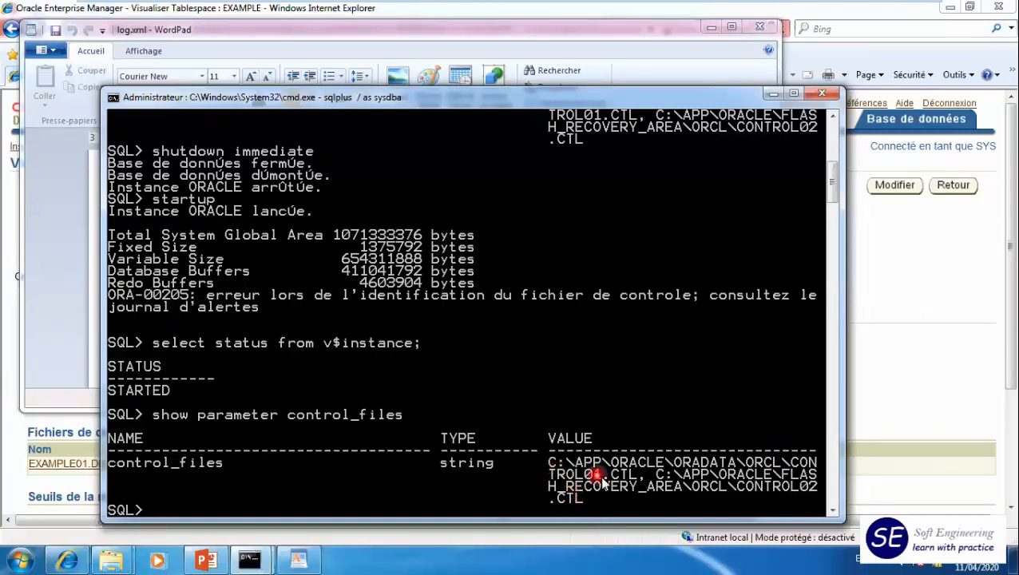
# - Switch to the explorer window showing the alert folder, open C:\app\Oracle\oradata\orcl and select CONTROL01.CTL
pyautogui.click(488, 32)
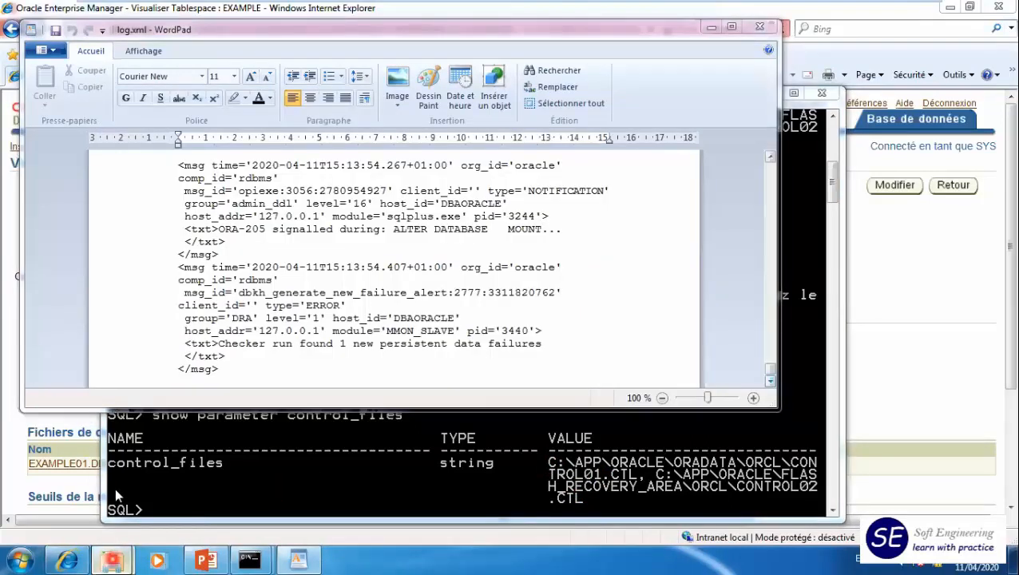
pyautogui.moveTo(112, 560)
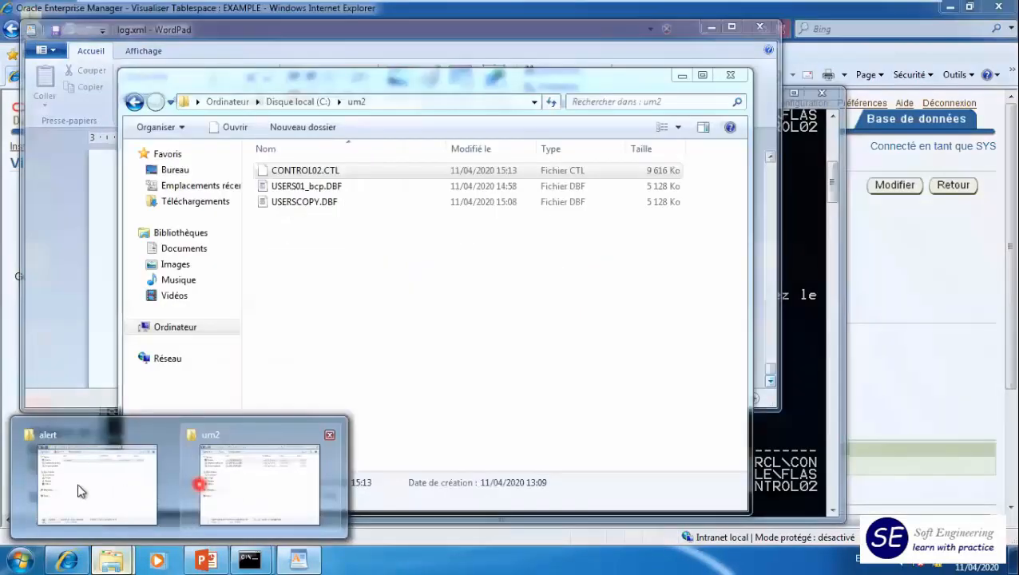
pyautogui.click(80, 490)
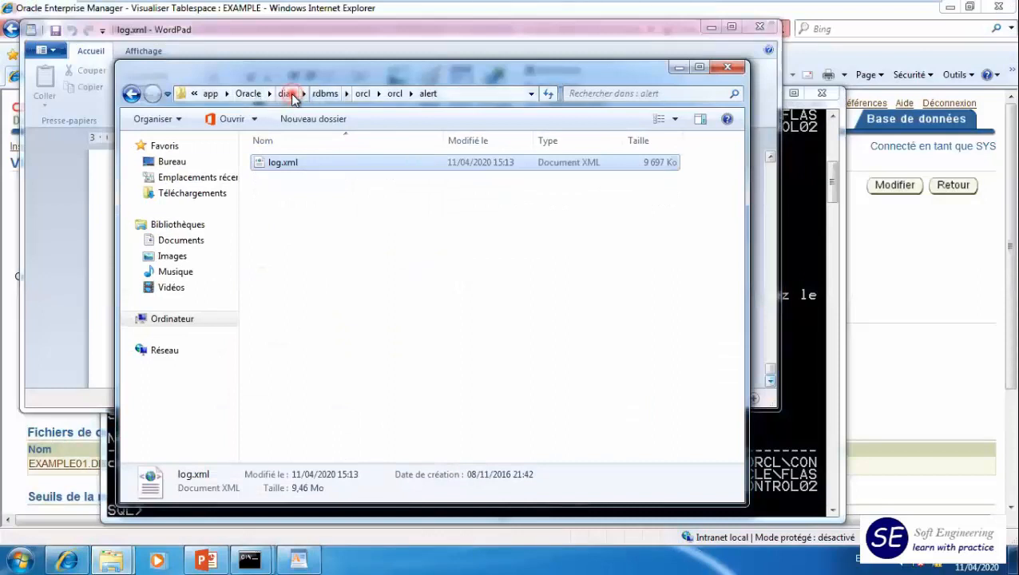
pyautogui.click(288, 93)
pyautogui.click(254, 93)
pyautogui.click(350, 93)
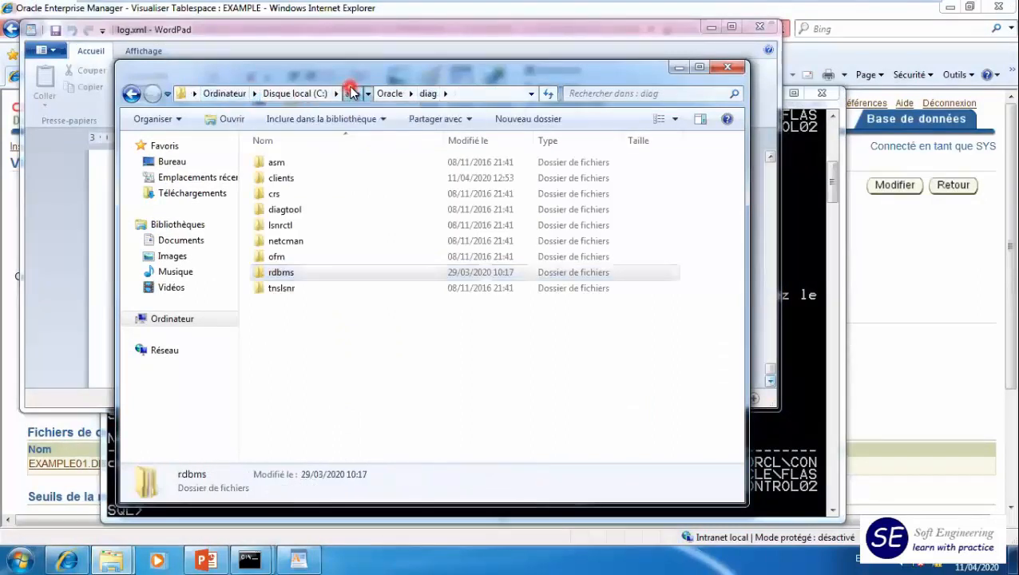
pyautogui.doubleClick(278, 164)
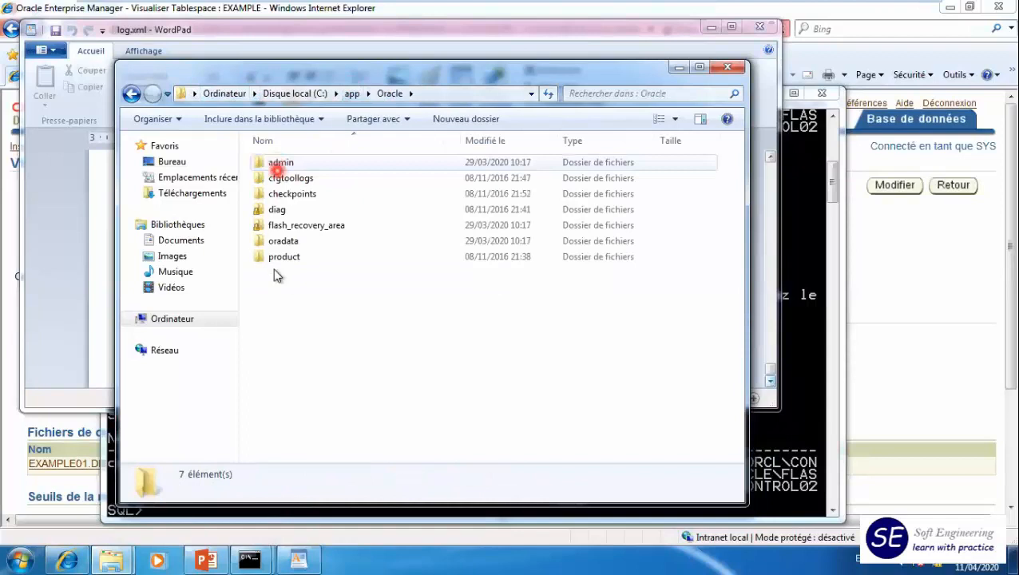
pyautogui.doubleClick(275, 240)
pyautogui.click(272, 165)
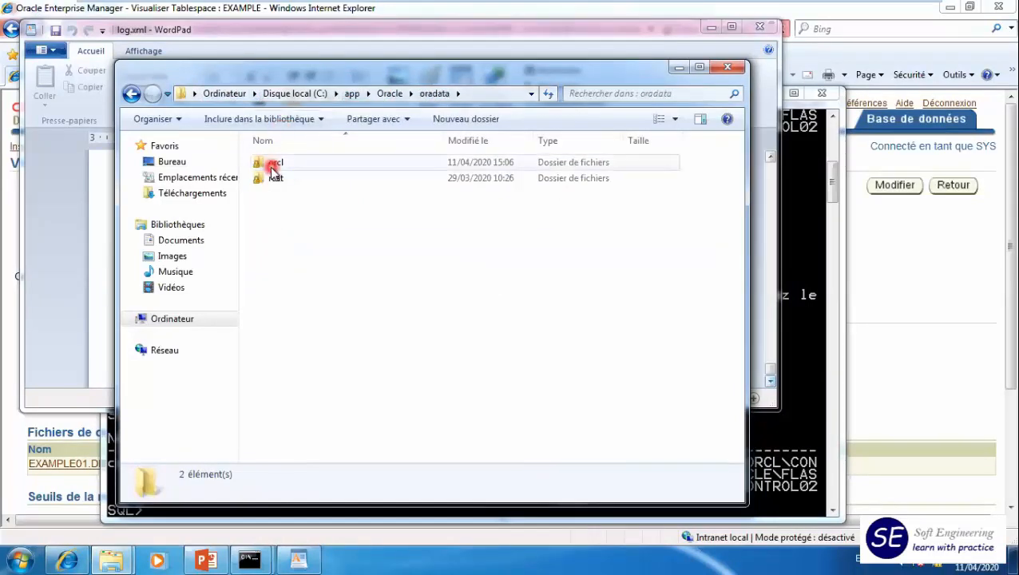
pyautogui.doubleClick(272, 165)
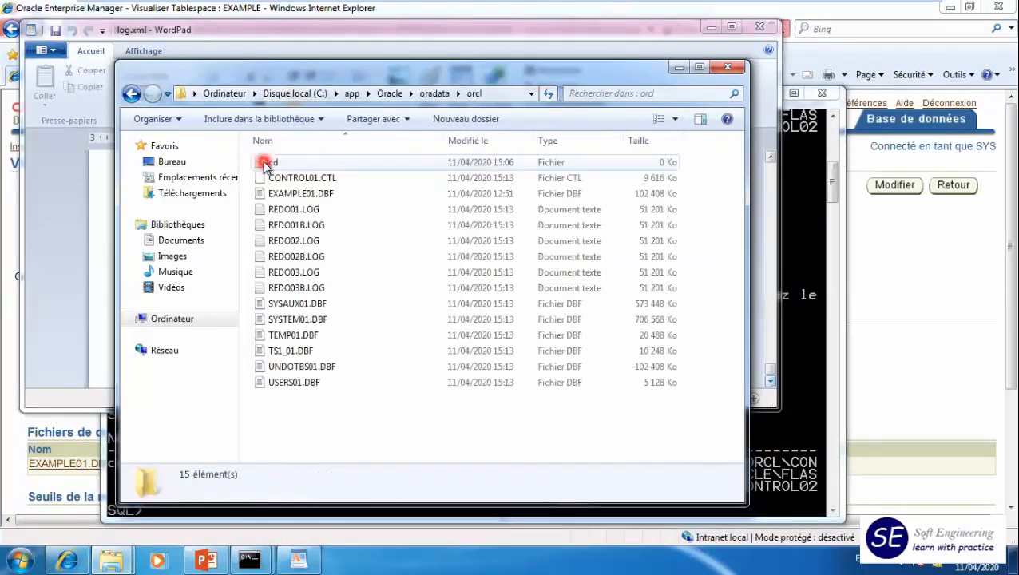
pyautogui.click(292, 183)
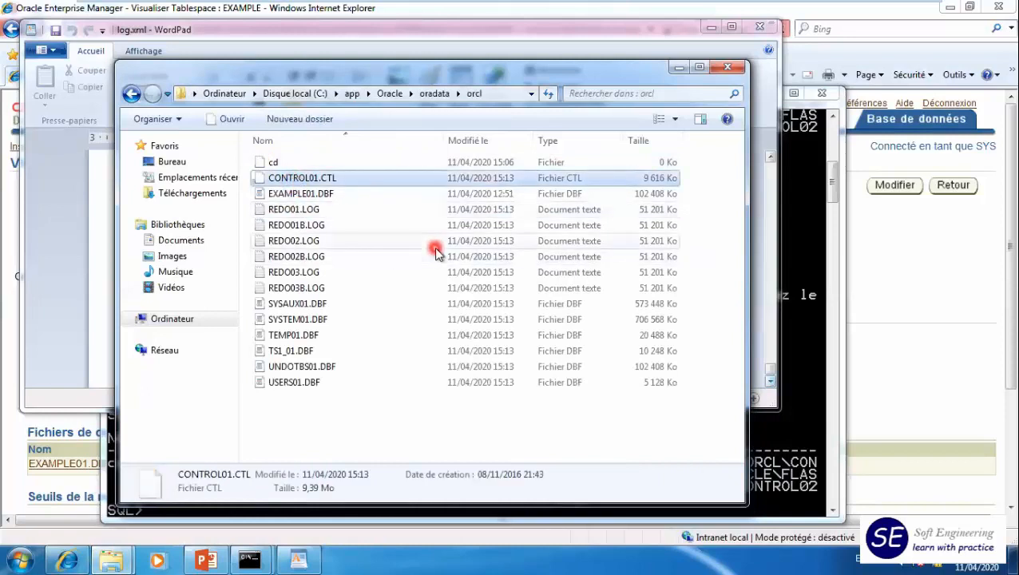
# - Paste a copy of CONTROL01.CTL into C:\app\Oracle\flash_recovery_area\orcl, granting the administrator permission for the copy
pyautogui.click(389, 93)
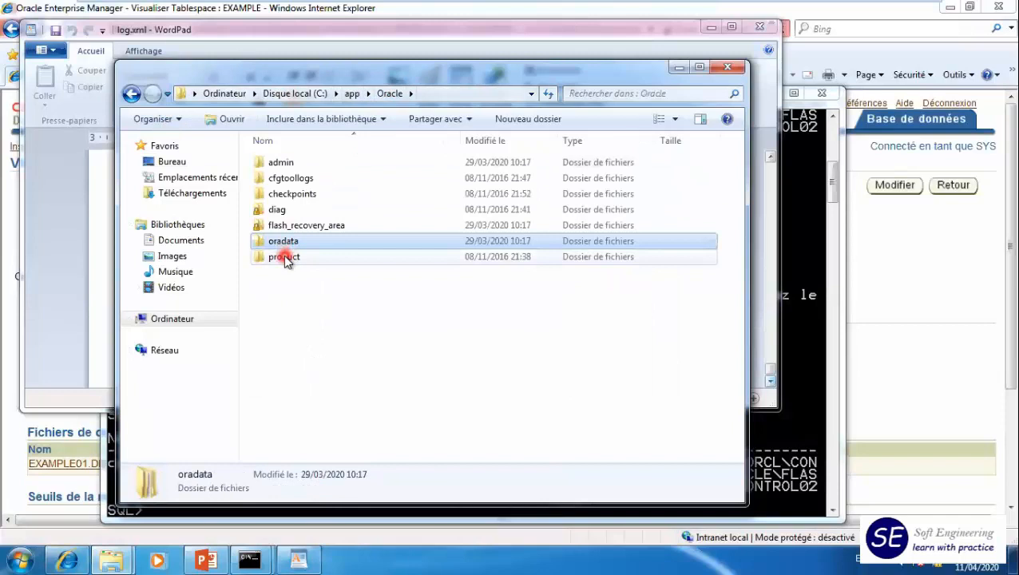
pyautogui.doubleClick(289, 225)
pyautogui.click(284, 167)
pyautogui.doubleClick(284, 166)
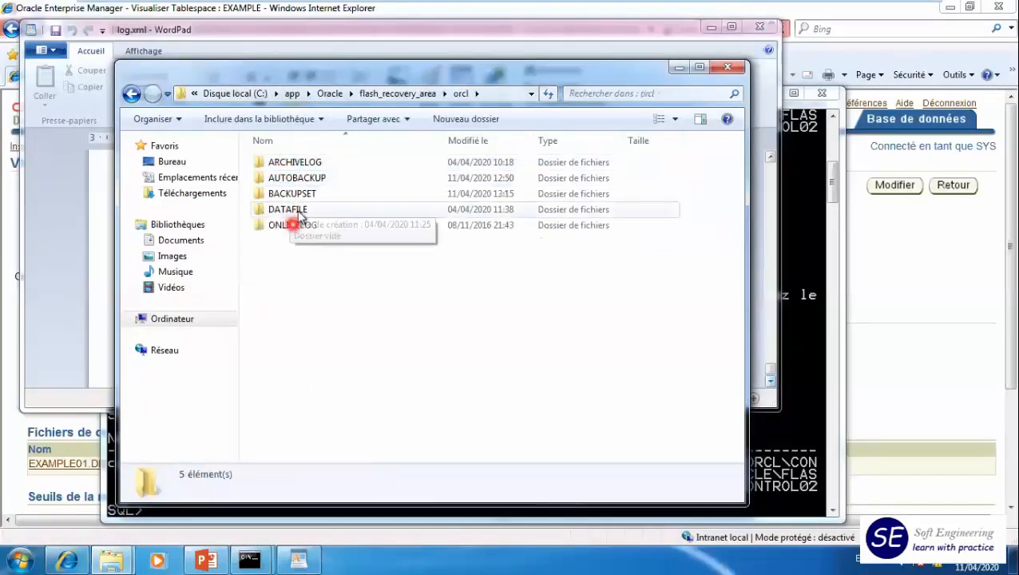
pyautogui.hotkey('ctrl', 'v')
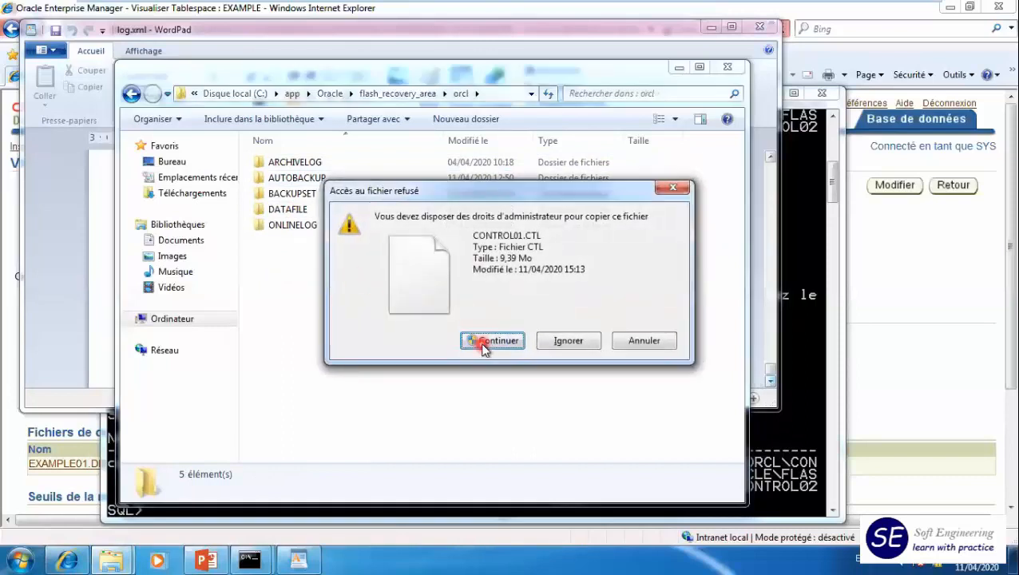
pyautogui.click(483, 342)
# - Rename the CONTROL01.CTL copy in the flash_recovery_area\orcl folder as CONTROL02.CTL
pyautogui.click(312, 242)
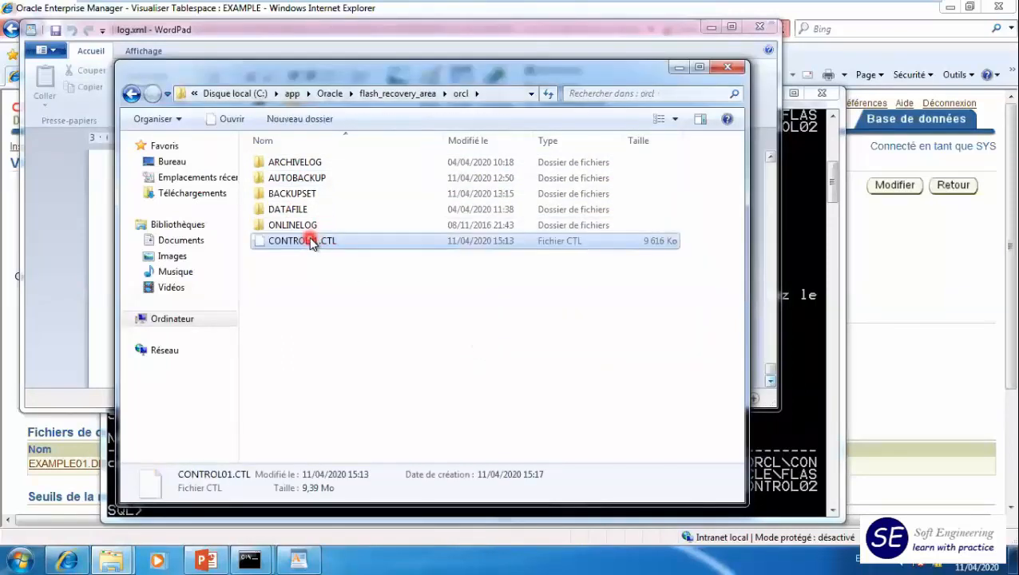
pyautogui.click(318, 241)
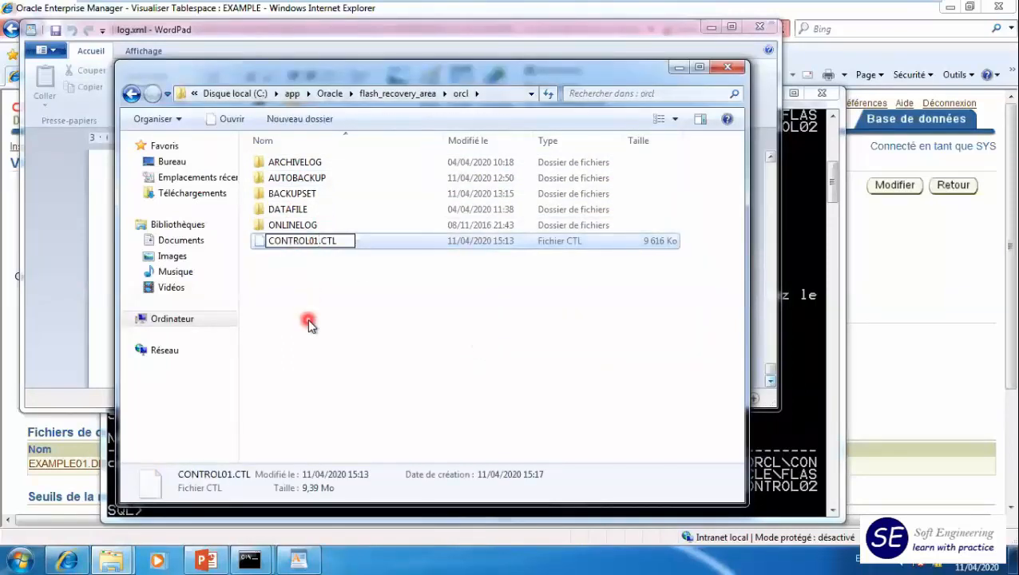
pyautogui.write('2')
pyautogui.press('Return')
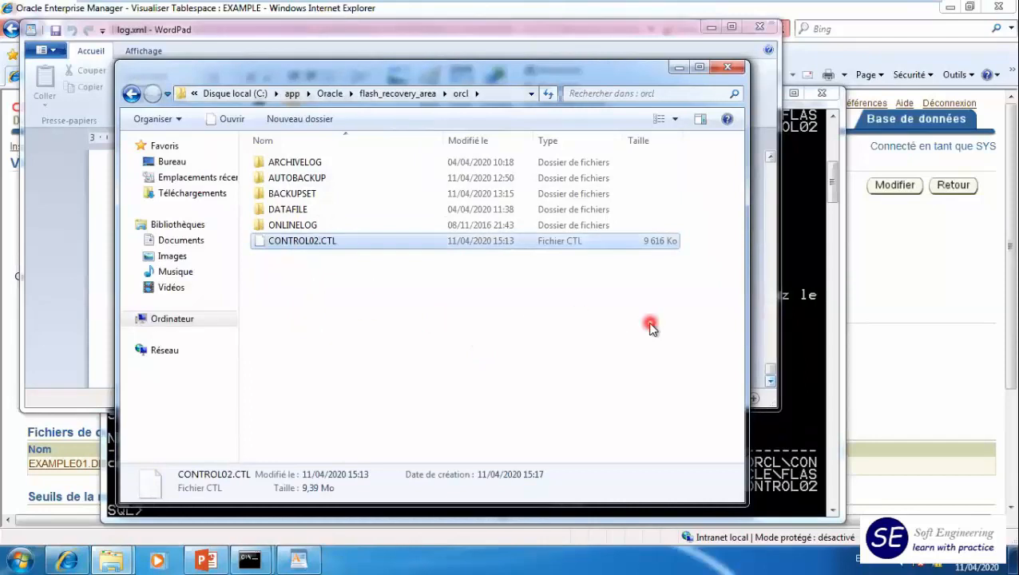
# - Return to SQL*Plus and restart the database instance with startup force
pyautogui.click(801, 449)
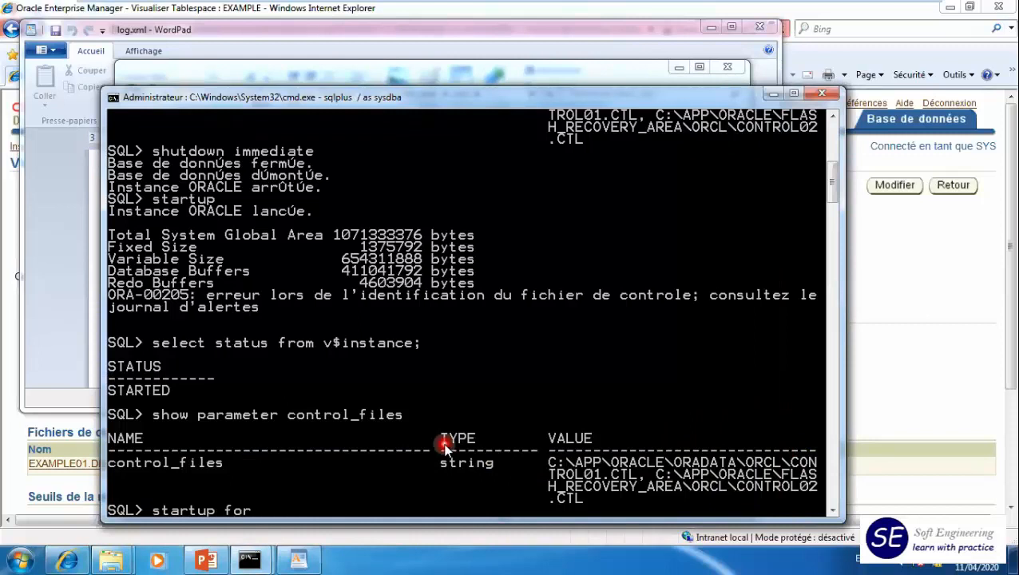
pyautogui.write('startup force')
pyautogui.press('Return')
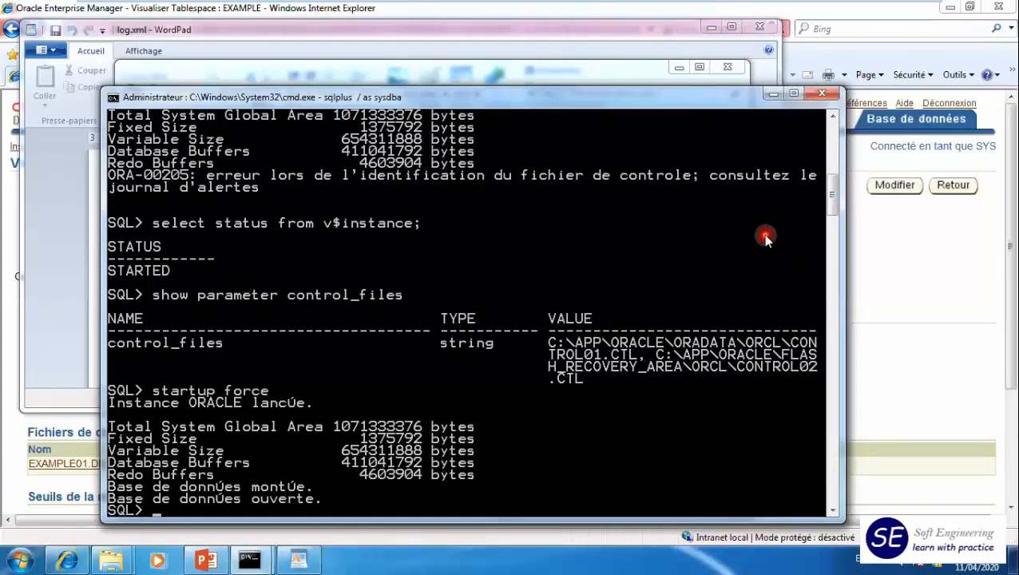
# - Switch to Enterprise Manager, request the orcl database instance page and log out of the current session
pyautogui.click(915, 266)
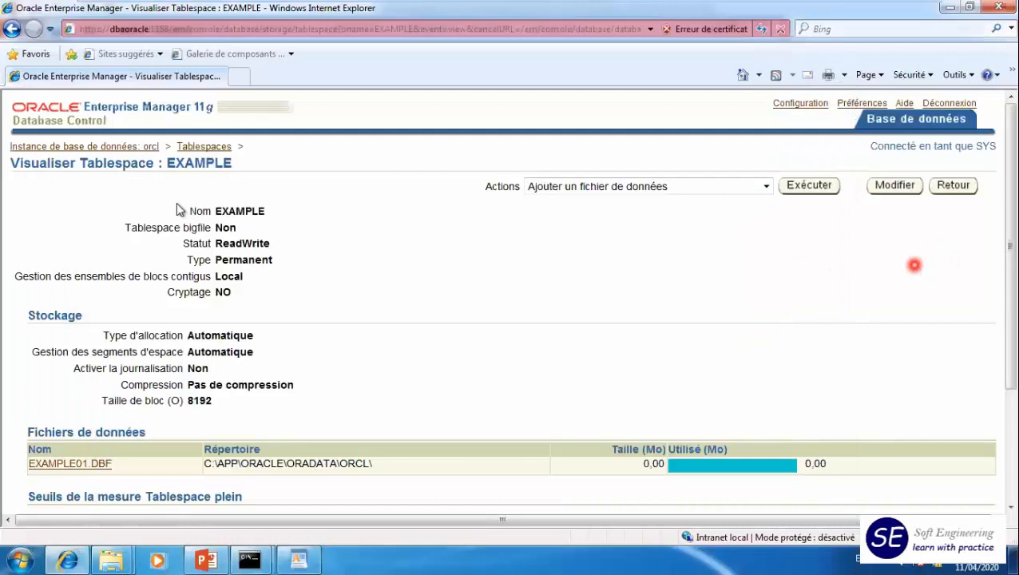
pyautogui.click(125, 149)
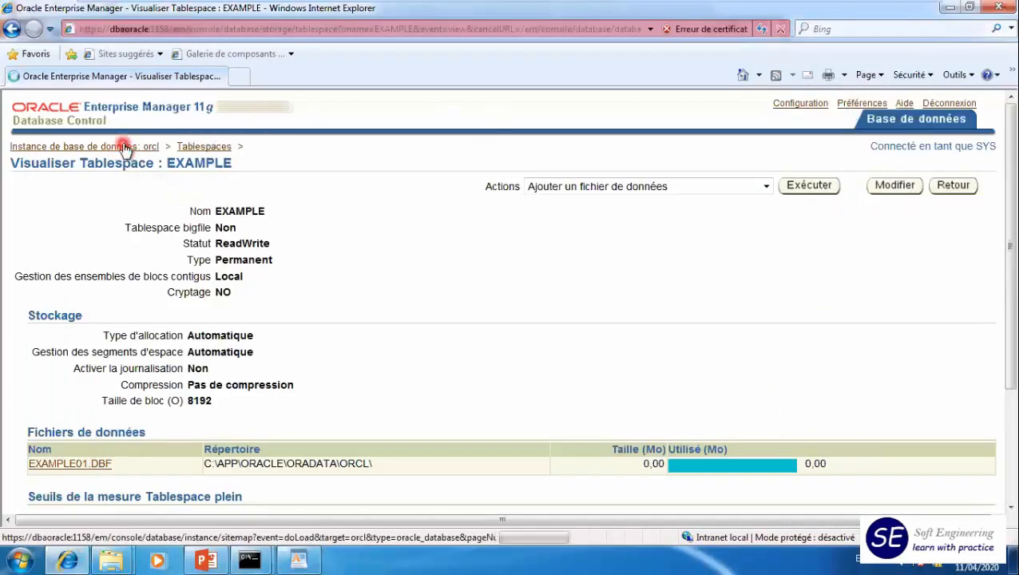
pyautogui.click(951, 107)
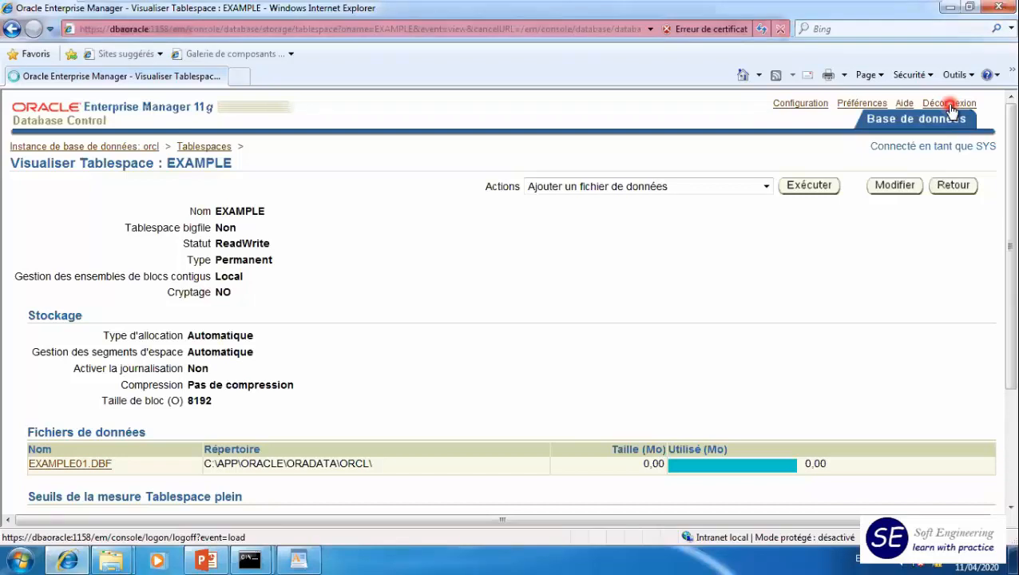
# - Log back in to Enterprise Manager as sys, entering the account password and connecting as SYSDBA
pyautogui.click(46, 177)
pyautogui.click(269, 187)
pyautogui.write('sys')
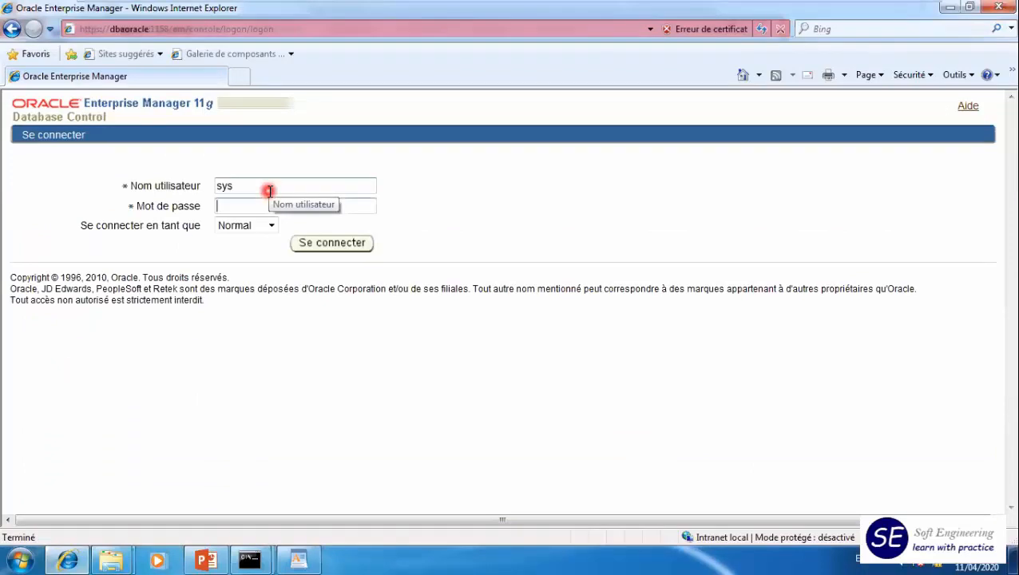
pyautogui.click(272, 223)
pyautogui.click(257, 252)
pyautogui.click(318, 250)
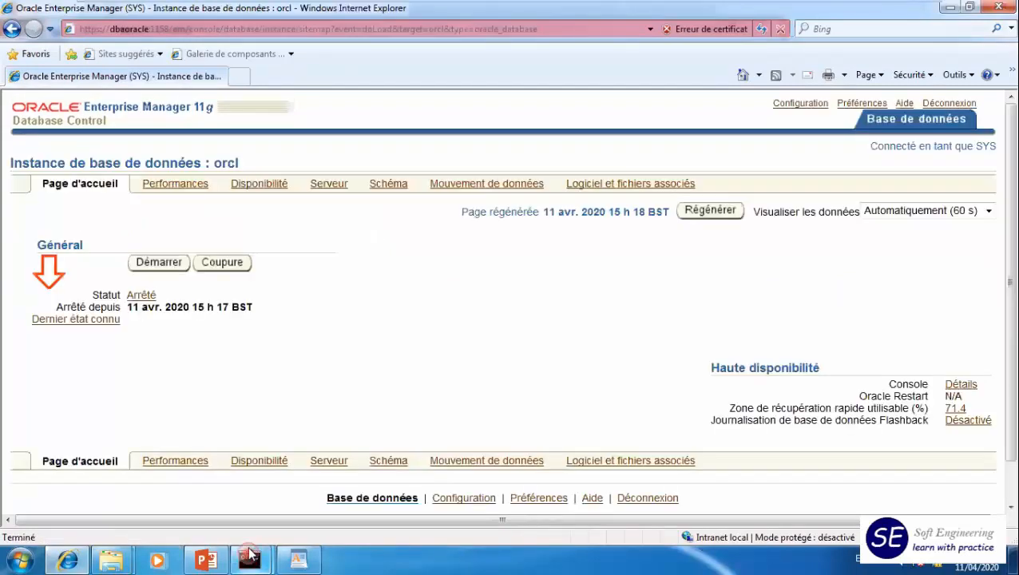
pyautogui.click(249, 557)
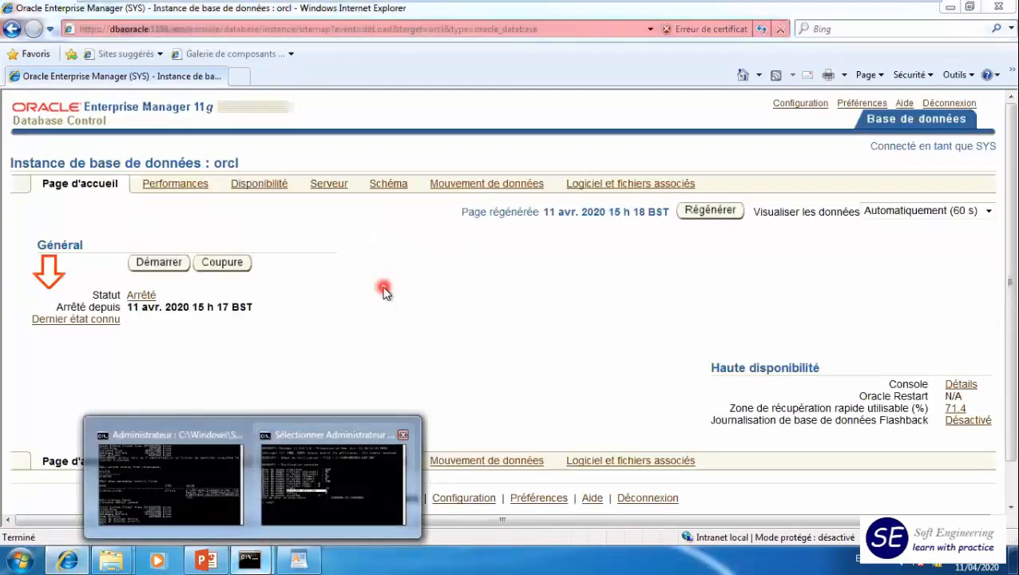
# - Open the redo log groups page (Groupes de fichiers de journalisation) from the orcl instance's server administration page
pyautogui.click(331, 186)
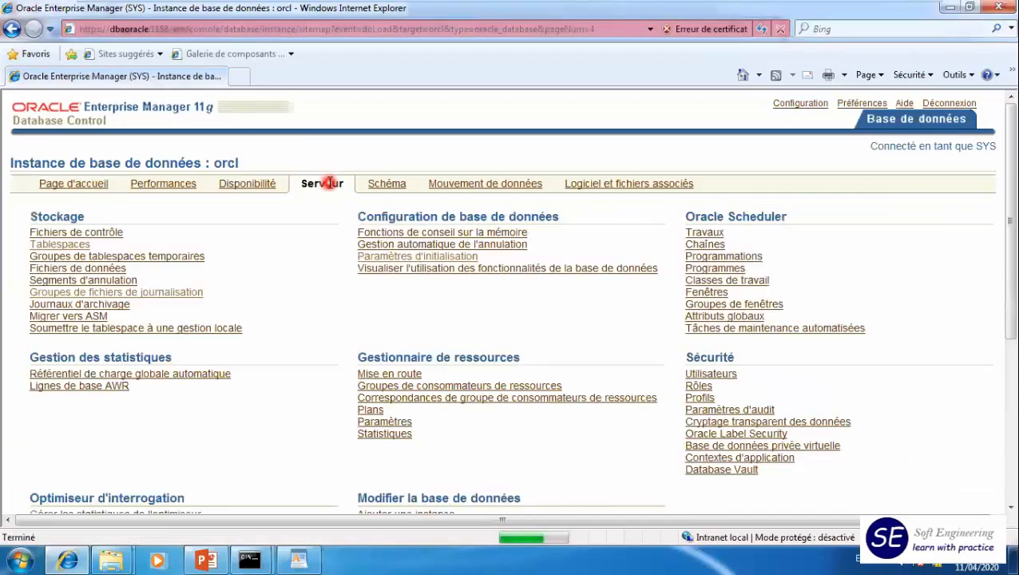
pyautogui.click(117, 294)
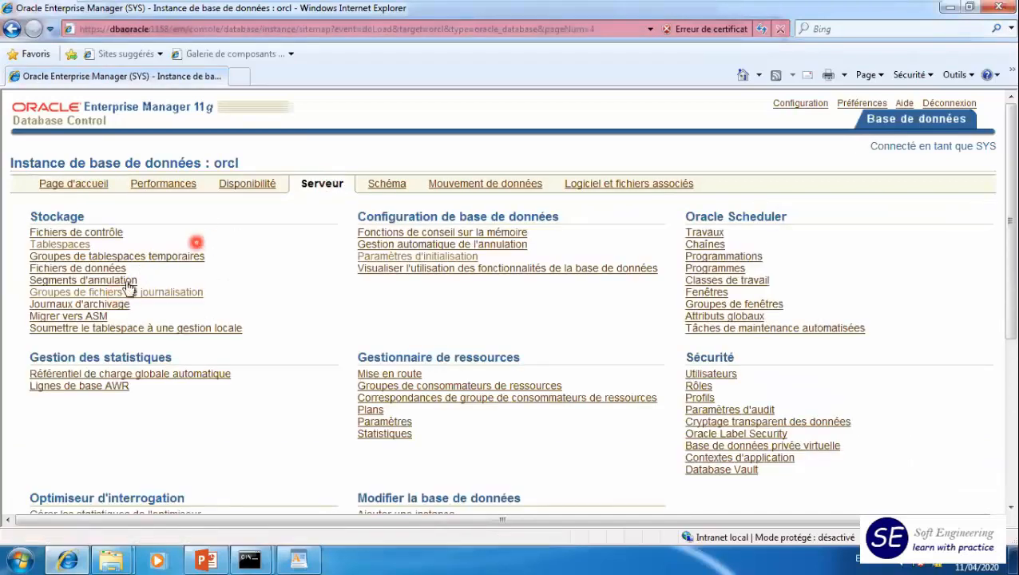
pyautogui.click(148, 293)
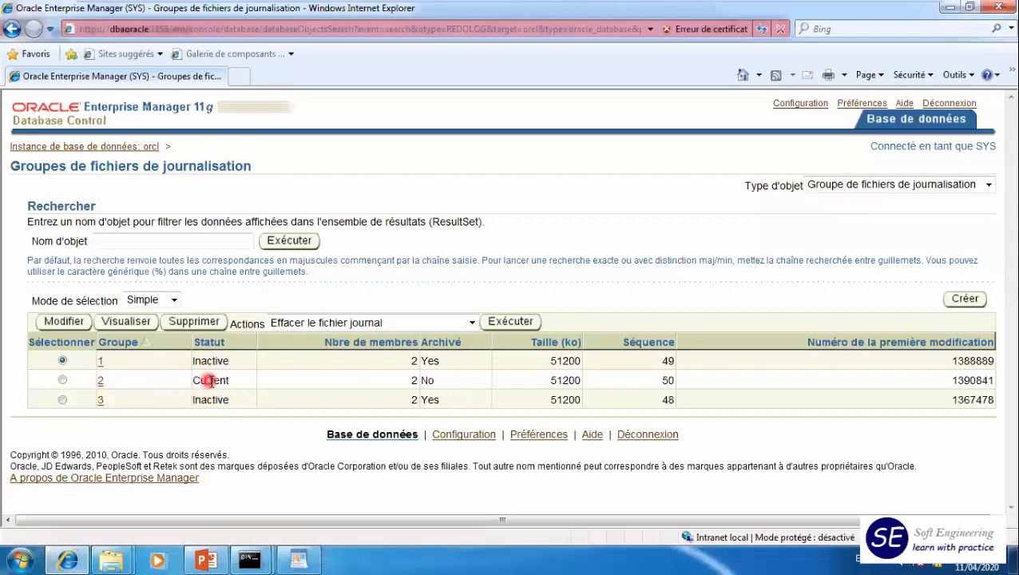
# - Switch the current redo log group twice by running the Changer de fichier journal action
pyautogui.click(351, 328)
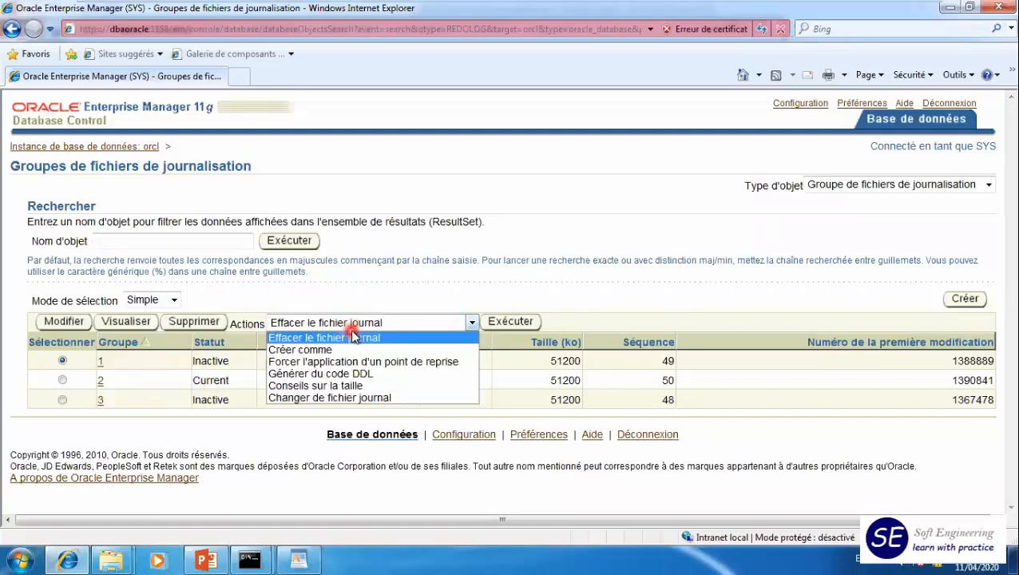
pyautogui.click(363, 398)
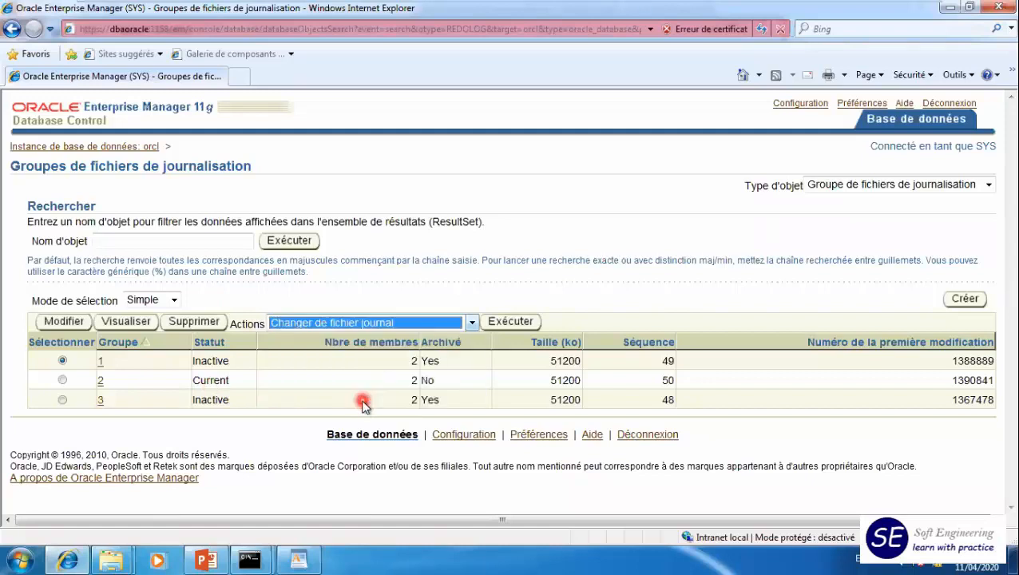
pyautogui.click(517, 320)
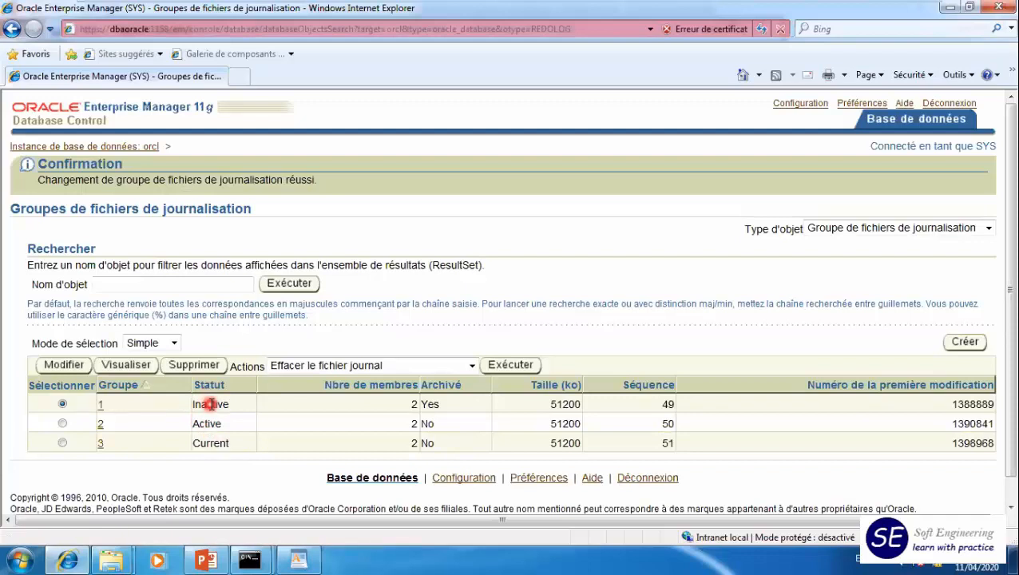
pyautogui.click(403, 366)
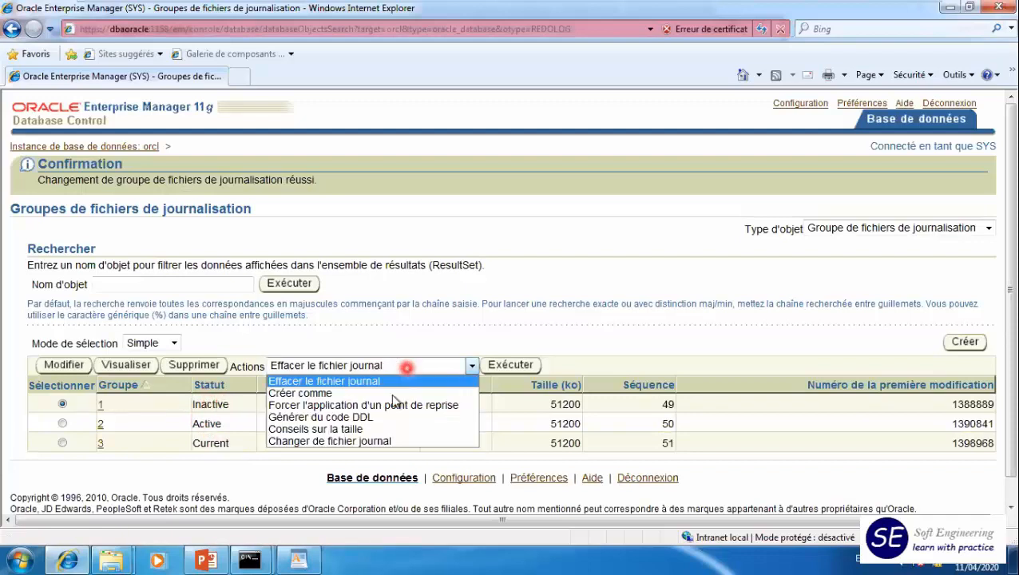
pyautogui.click(379, 443)
pyautogui.click(511, 365)
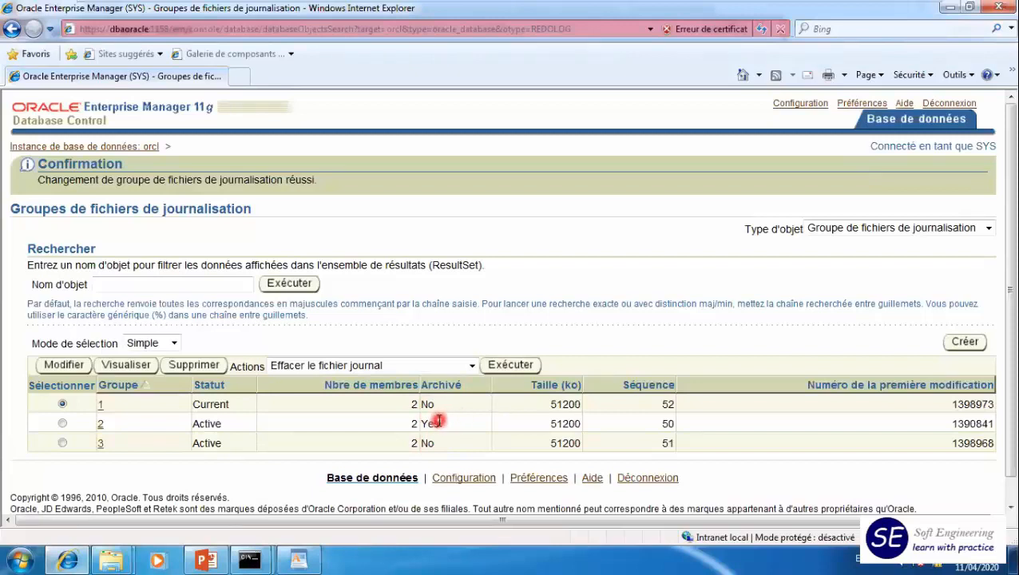
# - Open redo log group 1 for modification, view its member files and apply the page without changes
pyautogui.click(70, 367)
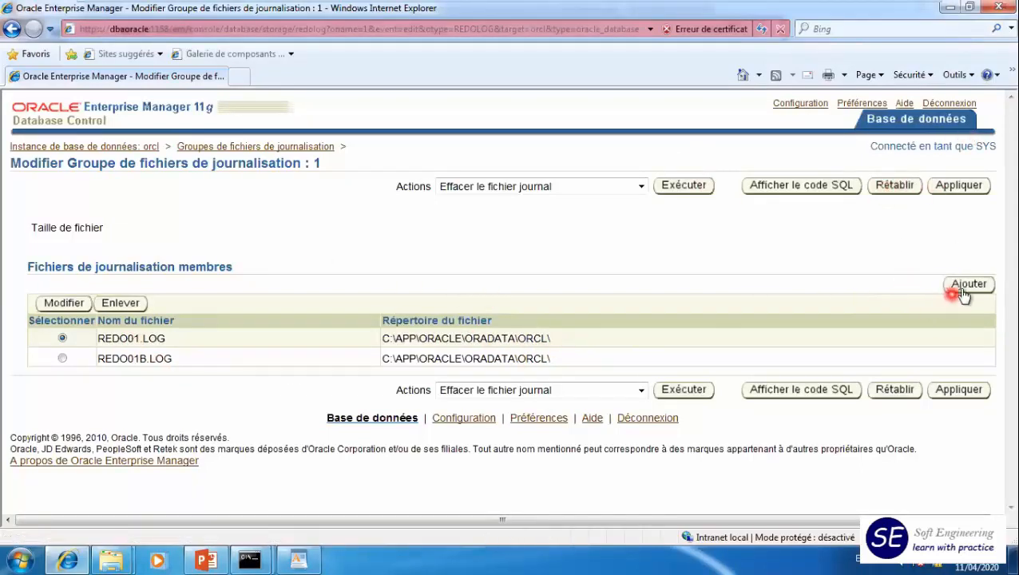
pyautogui.click(944, 195)
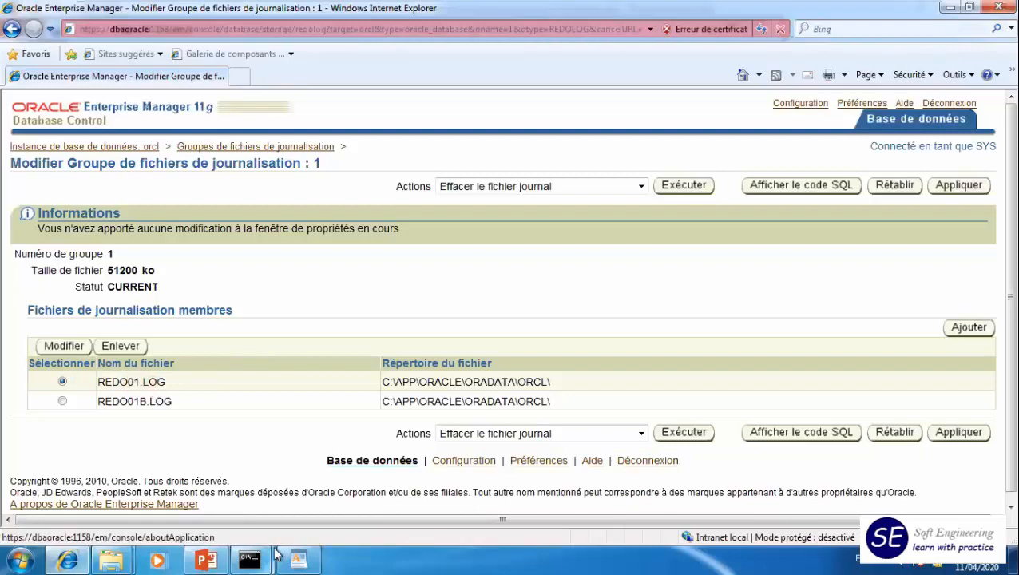
# - Switch to the SQL*Plus window and stop the database with shutdown immediate
pyautogui.moveTo(250, 559)
pyautogui.click(230, 489)
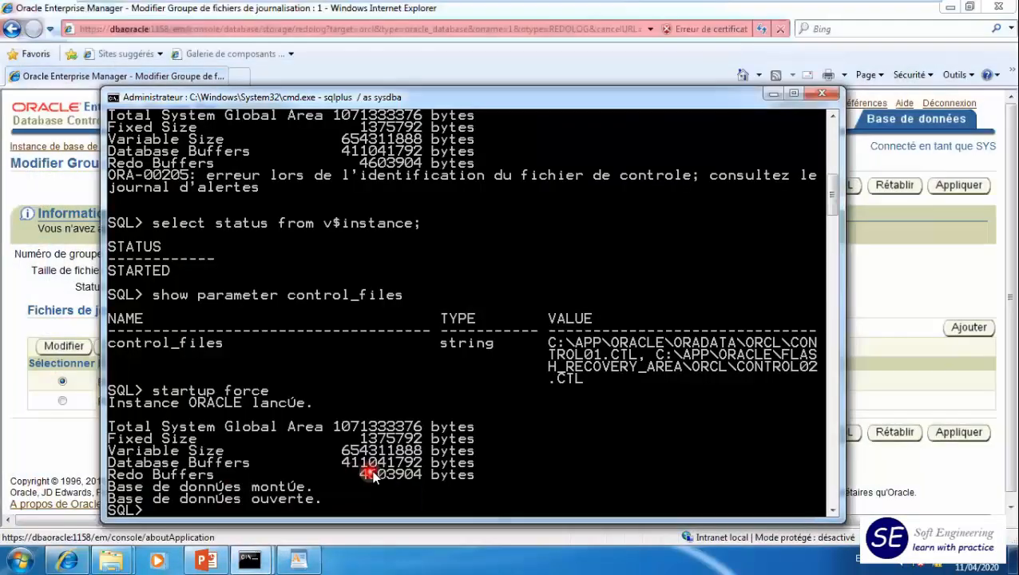
pyautogui.scroll(-8, 373, 473)
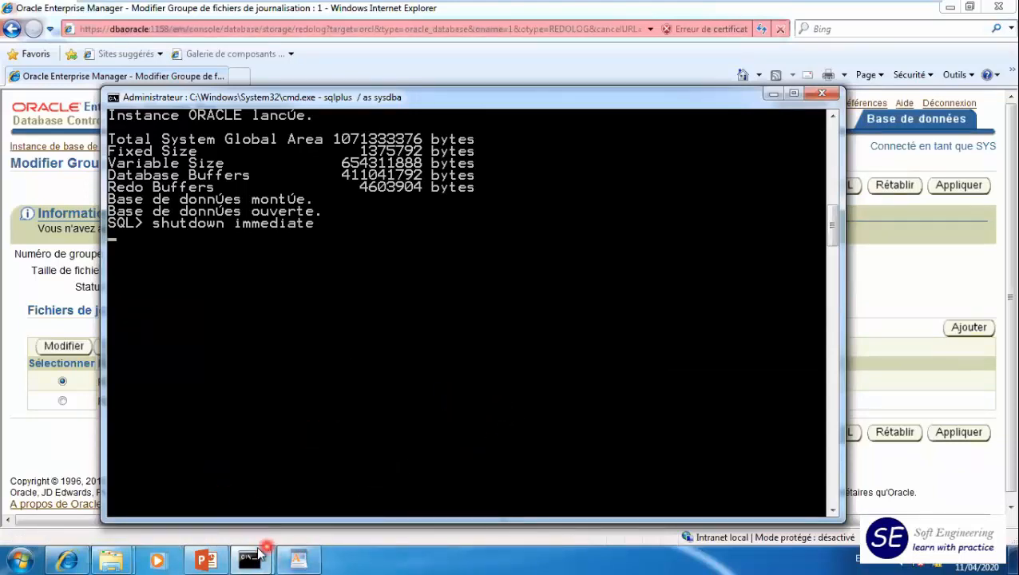
# - Bring up the other command prompt window showing the DBVERIFY output and close it
pyautogui.moveTo(250, 559)
pyautogui.click(363, 478)
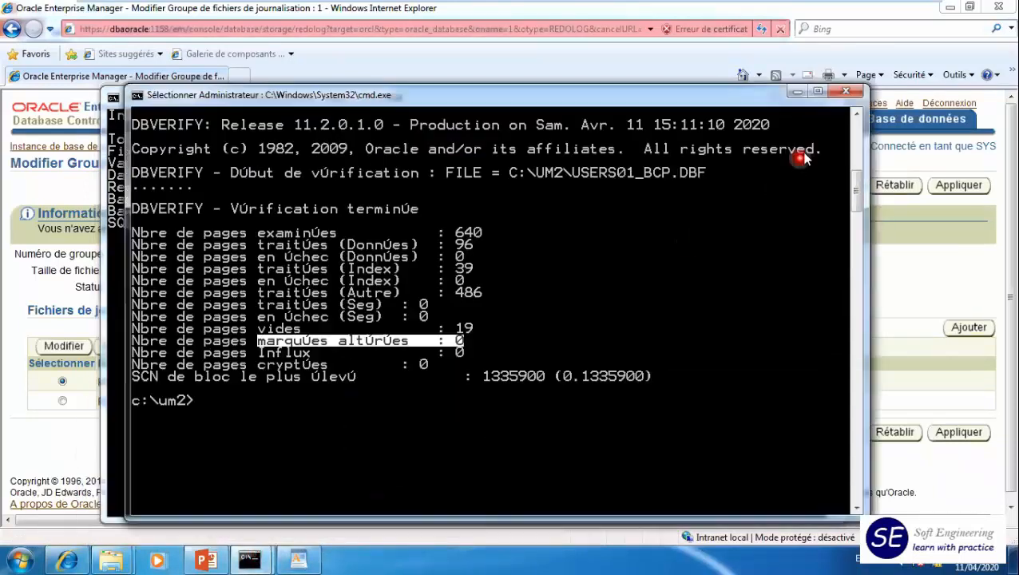
pyautogui.click(852, 96)
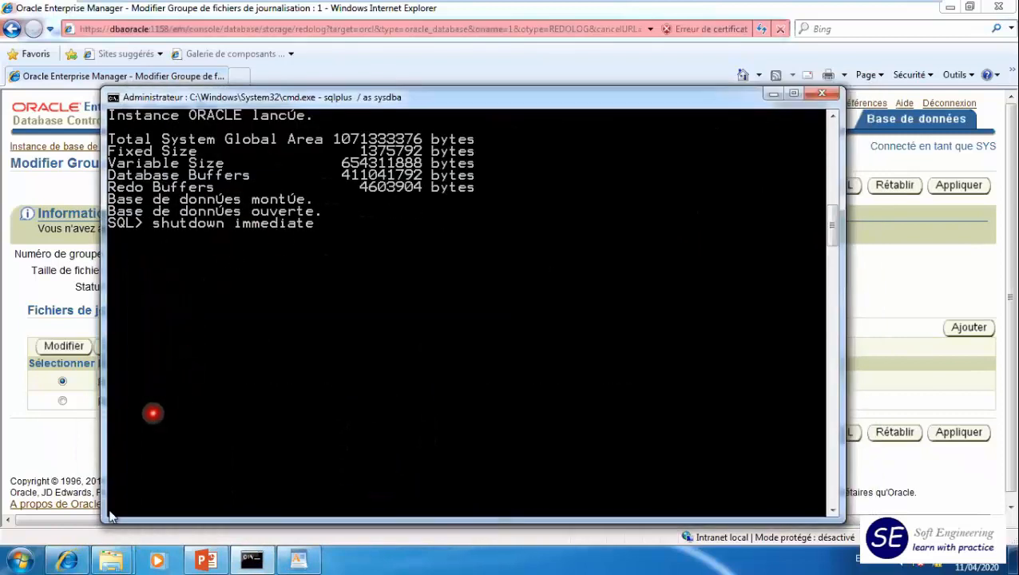
# - Switch to the orcl explorer window, open C:\app\Oracle\oradata\orcl and move the window clear of the SQL*Plus output
pyautogui.moveTo(118, 554)
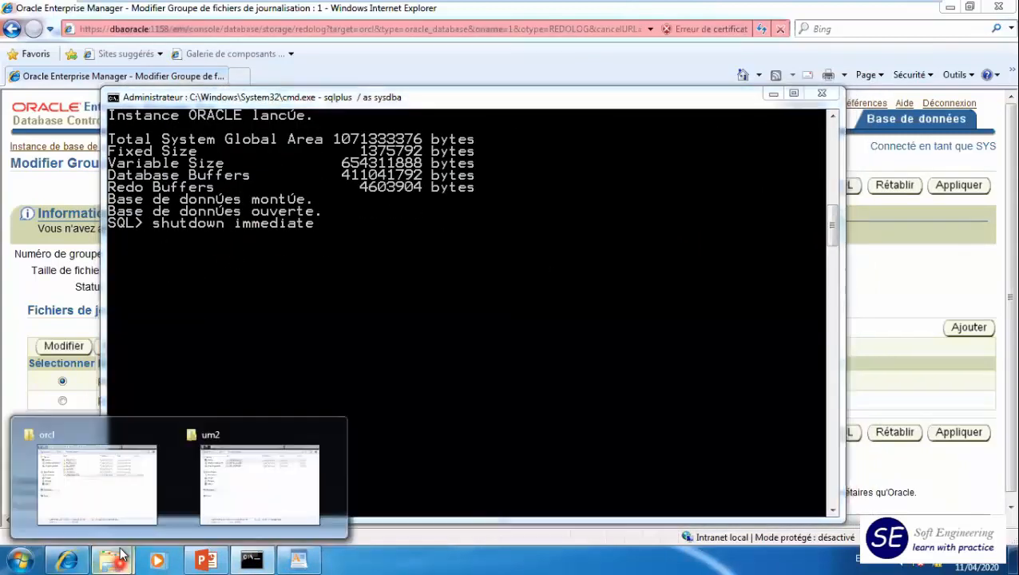
pyautogui.click(136, 485)
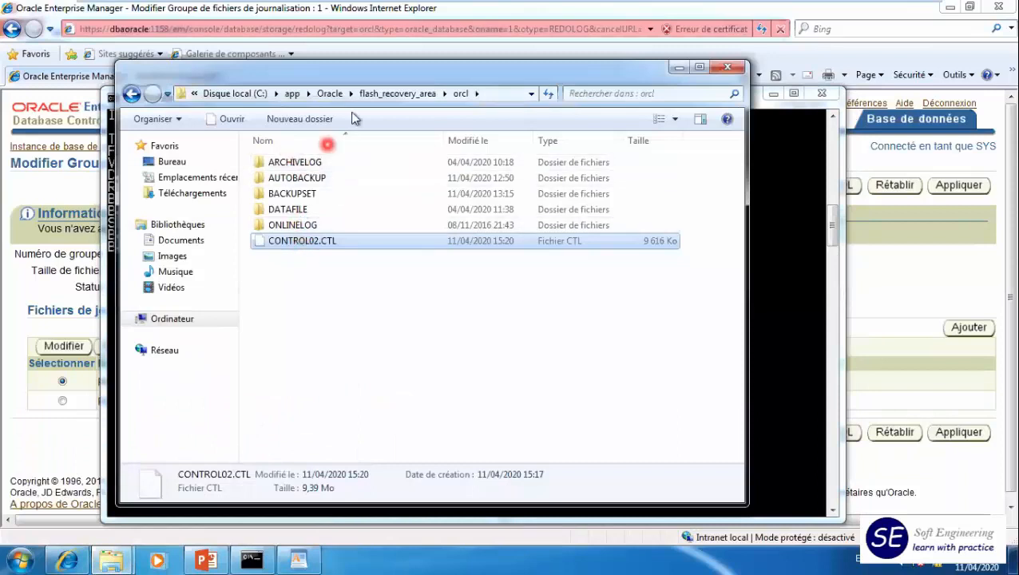
pyautogui.click(328, 93)
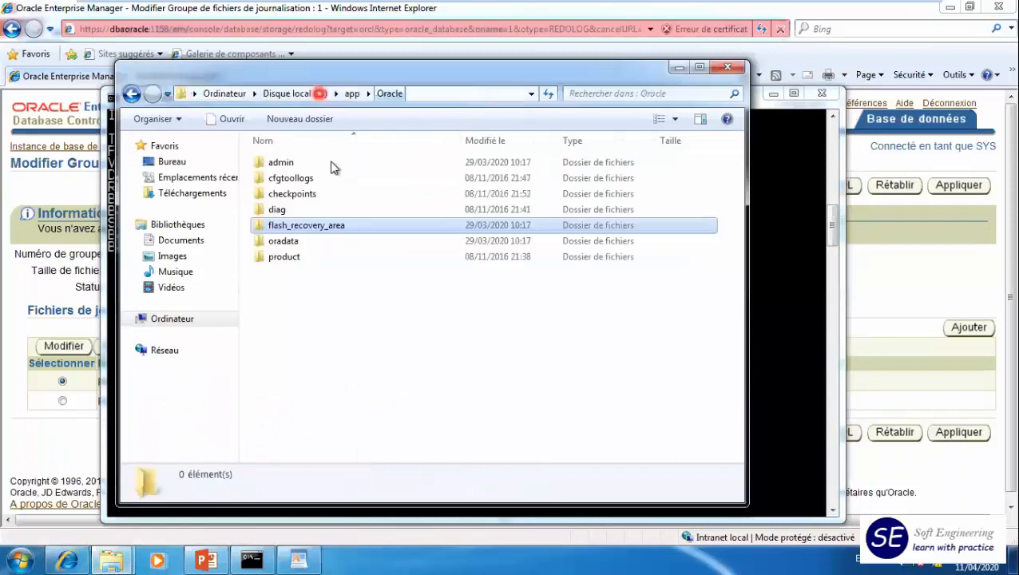
pyautogui.click(284, 241)
pyautogui.doubleClick(284, 241)
pyautogui.doubleClick(279, 162)
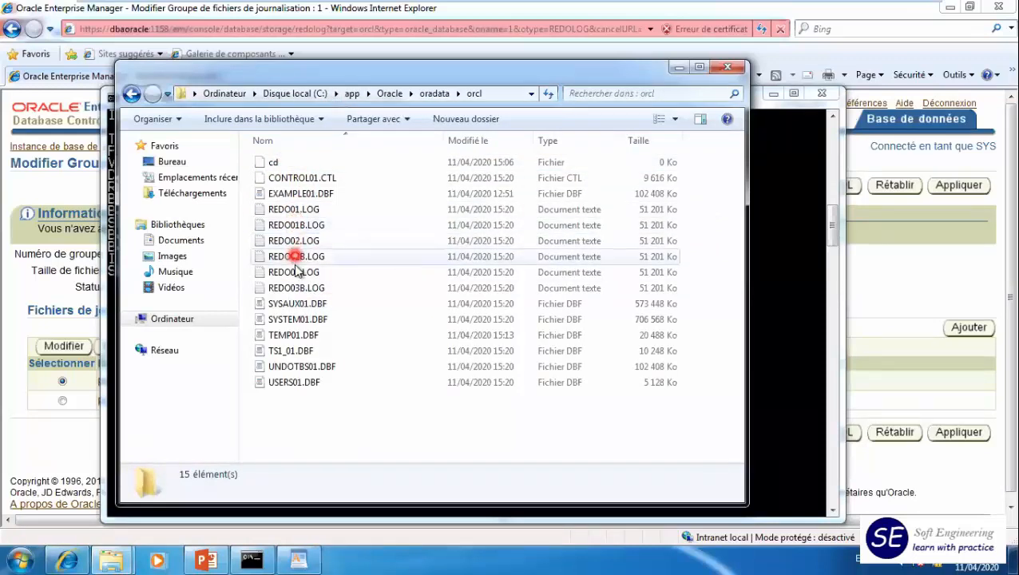
pyautogui.moveTo(350, 72); pyautogui.dragTo(613, 24)
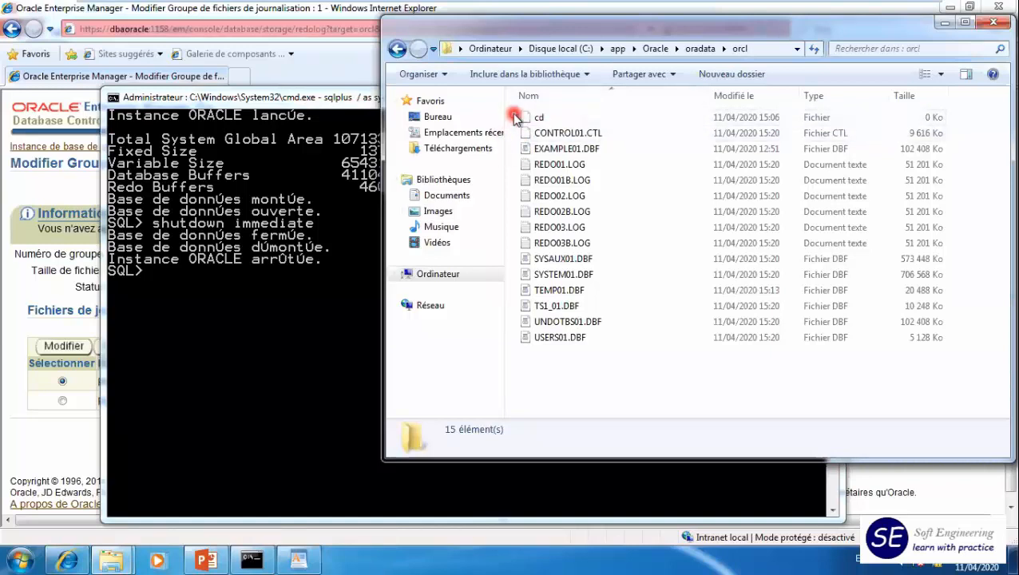
# - Delete REDO01.LOG from the orcl folder and restart the database in the SQL*Plus window with startup
pyautogui.click(548, 165)
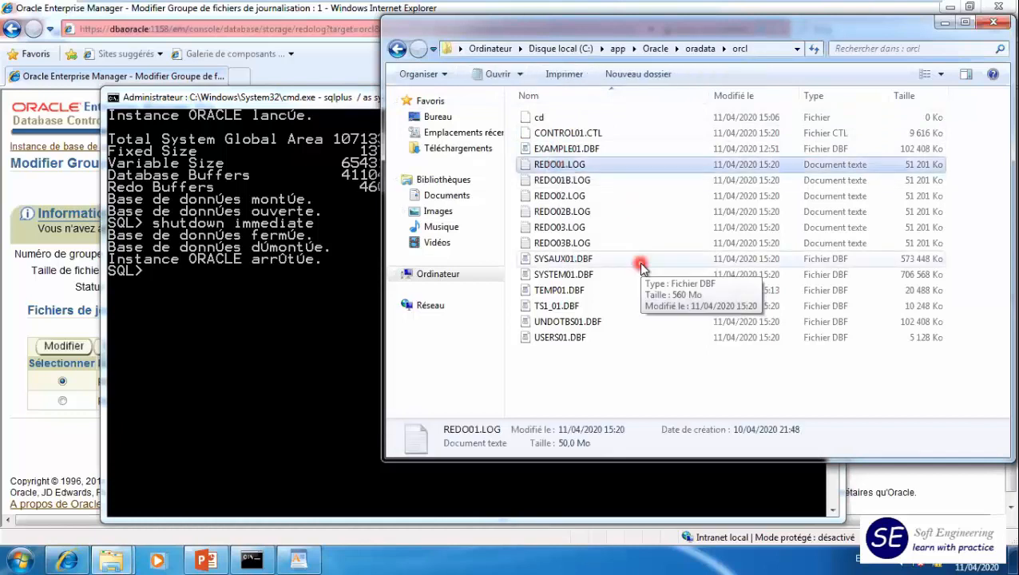
pyautogui.press('Delete')
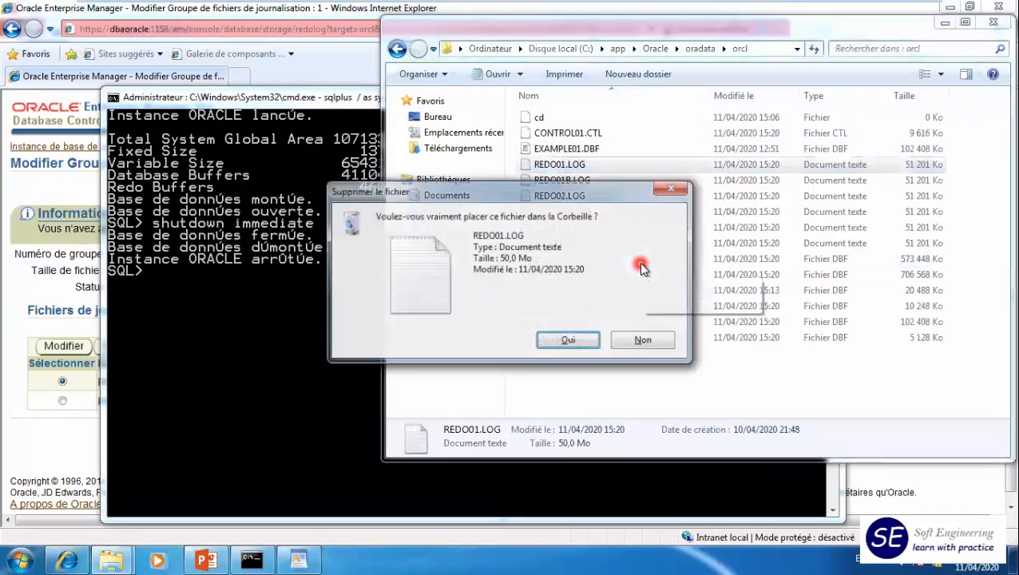
pyautogui.click(582, 338)
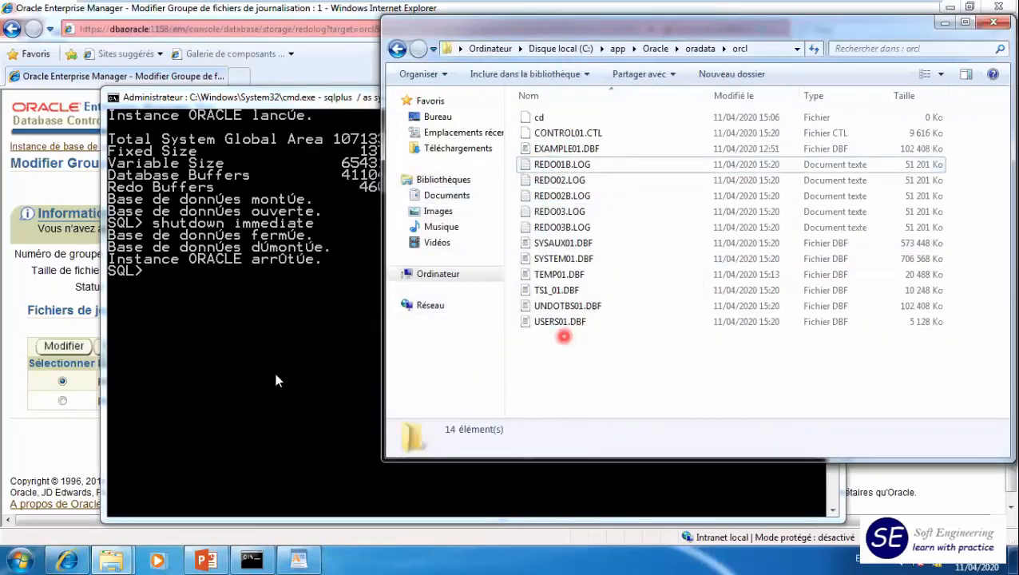
pyautogui.click(250, 335)
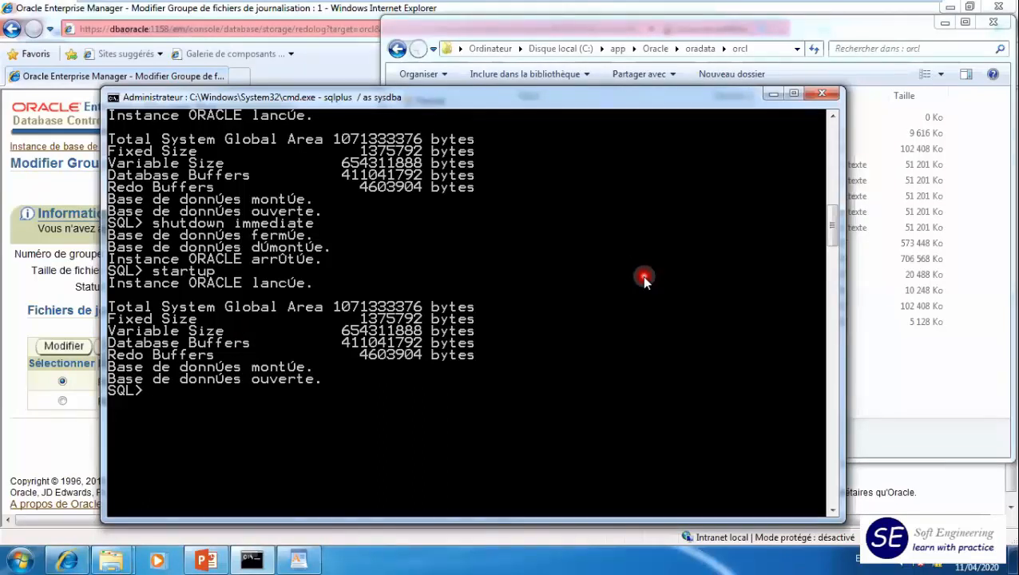
# - Force a redo log switch with alter system switch logfile; and rerun the statement four more times
pyautogui.write('alter s')
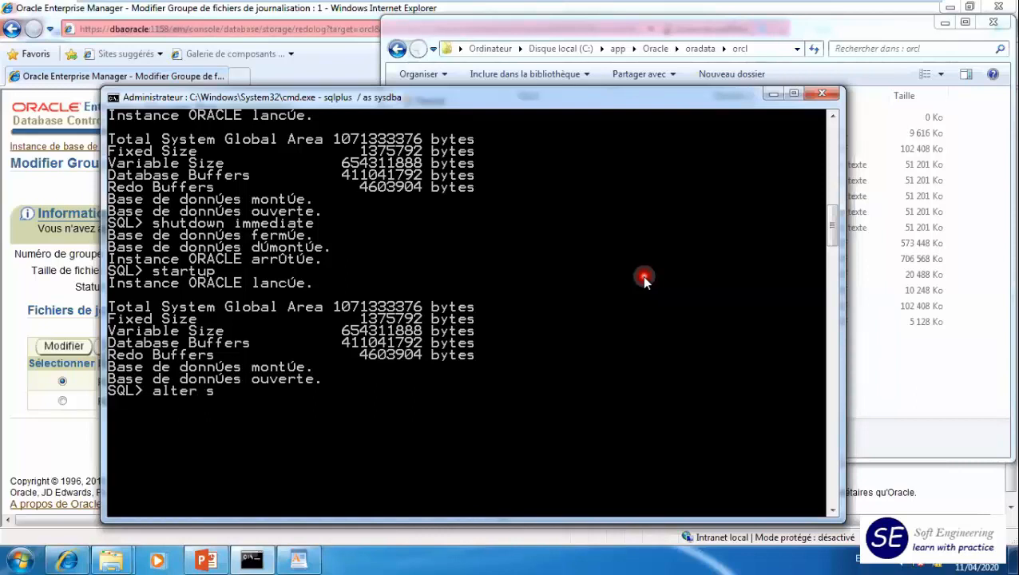
pyautogui.write('ystem switch logfile;')
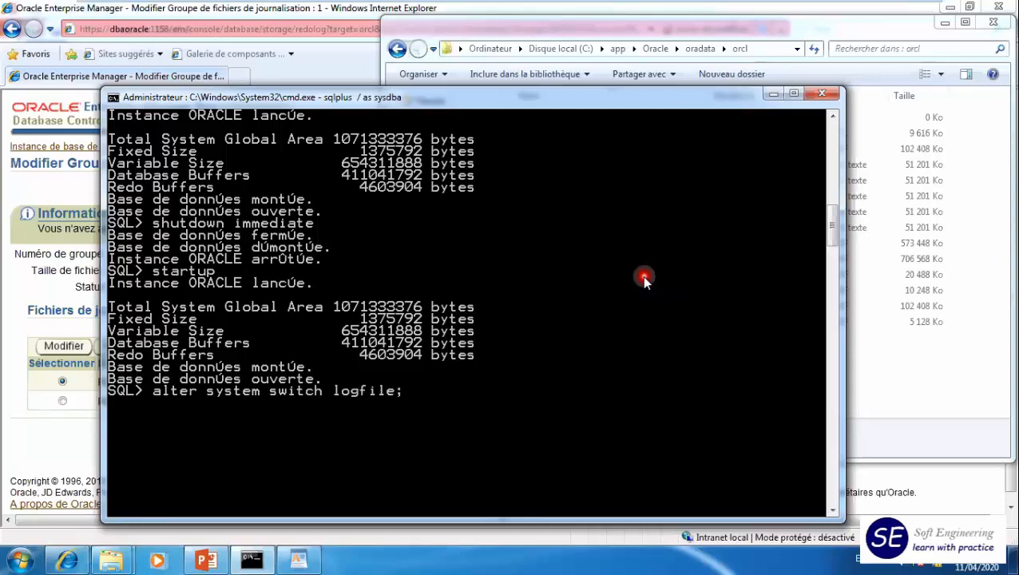
pyautogui.press('Return')
pyautogui.write('/')
pyautogui.press('Return')
pyautogui.write('/')
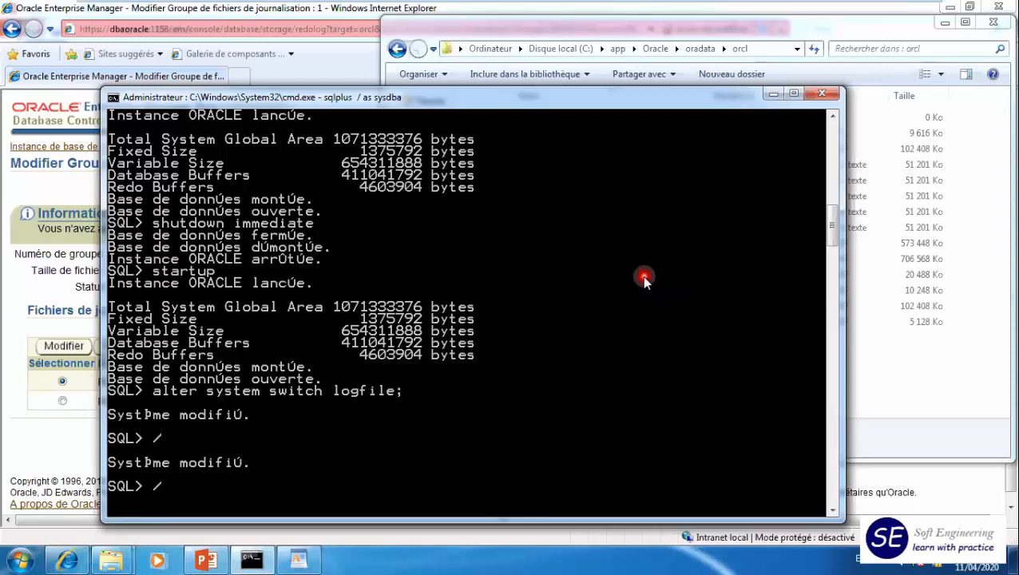
pyautogui.press('Return')
pyautogui.write('/')
pyautogui.press('Return')
pyautogui.write('/')
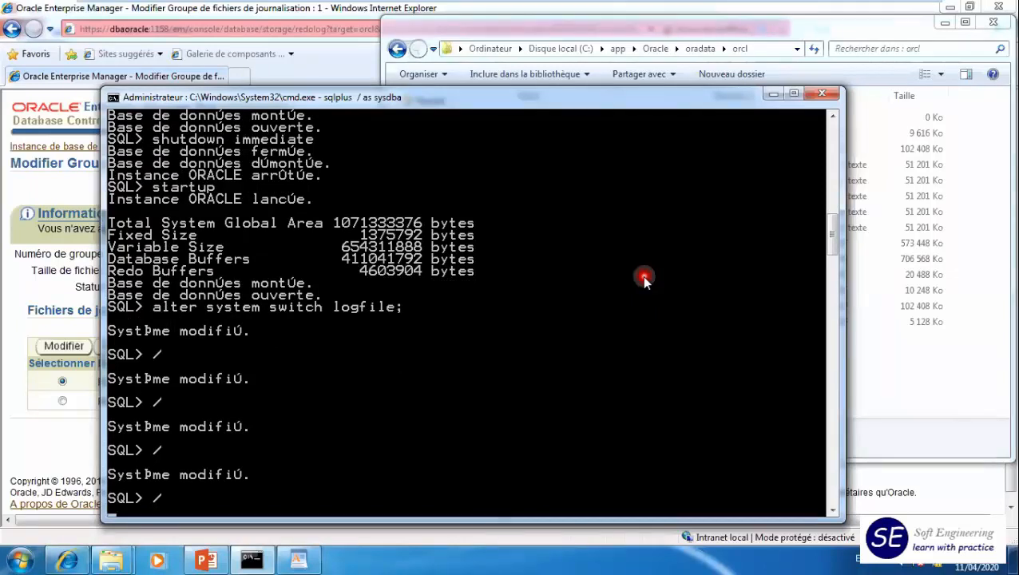
pyautogui.press('Return')
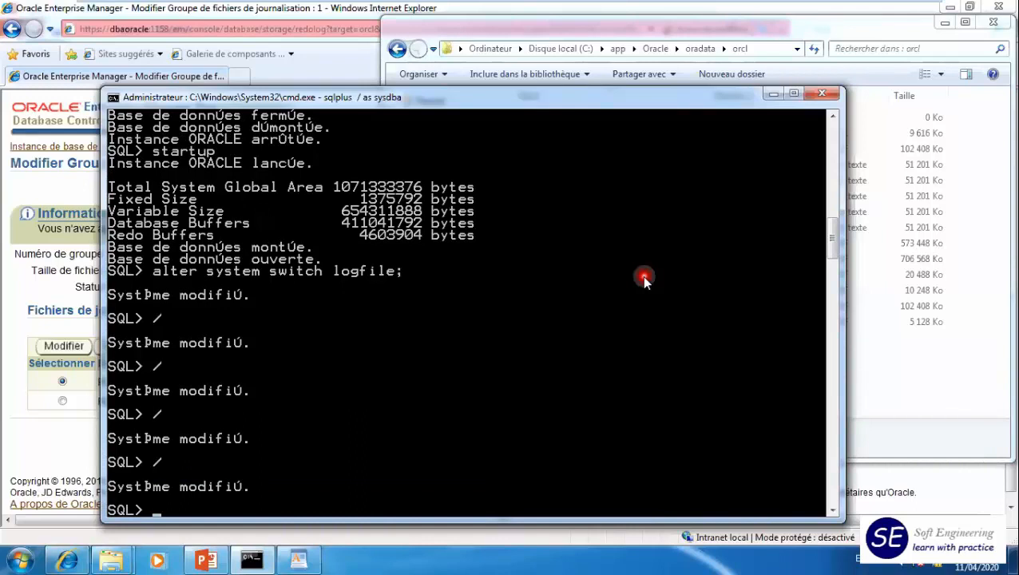
# - List the redo log members with select group#,status,member from v$logfile order by 1,2;
pyautogui.write('select groupe')
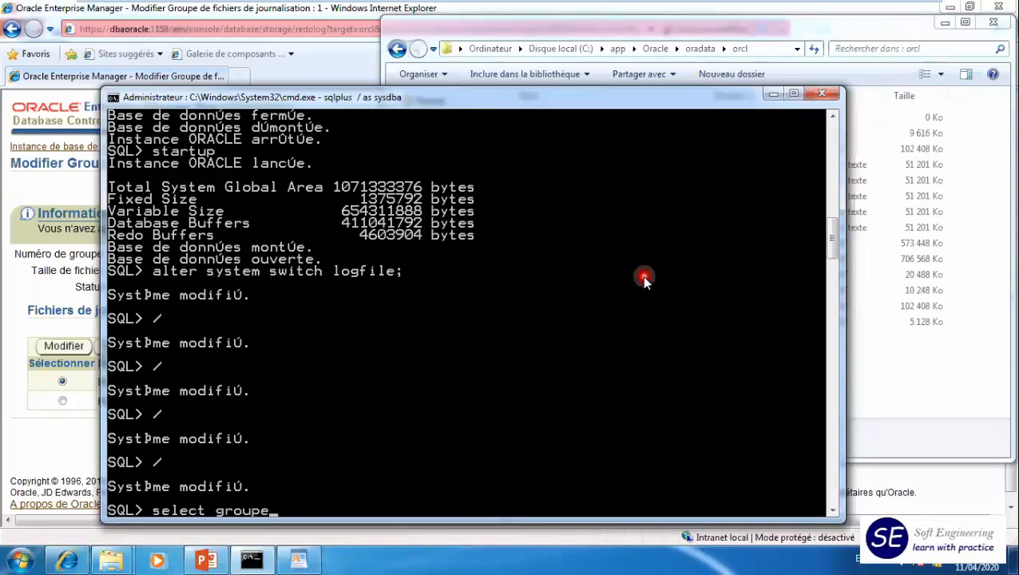
pyautogui.write('#')
pyautogui.press('BackSpace')
pyautogui.press('BackSpace')
pyautogui.write('#,status,member')
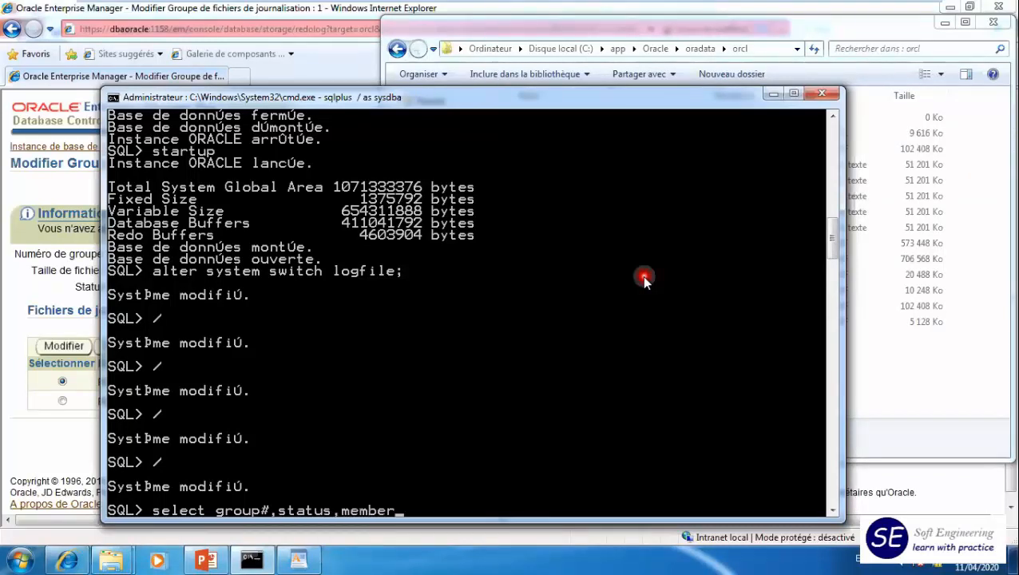
pyautogui.write(' from v$log')
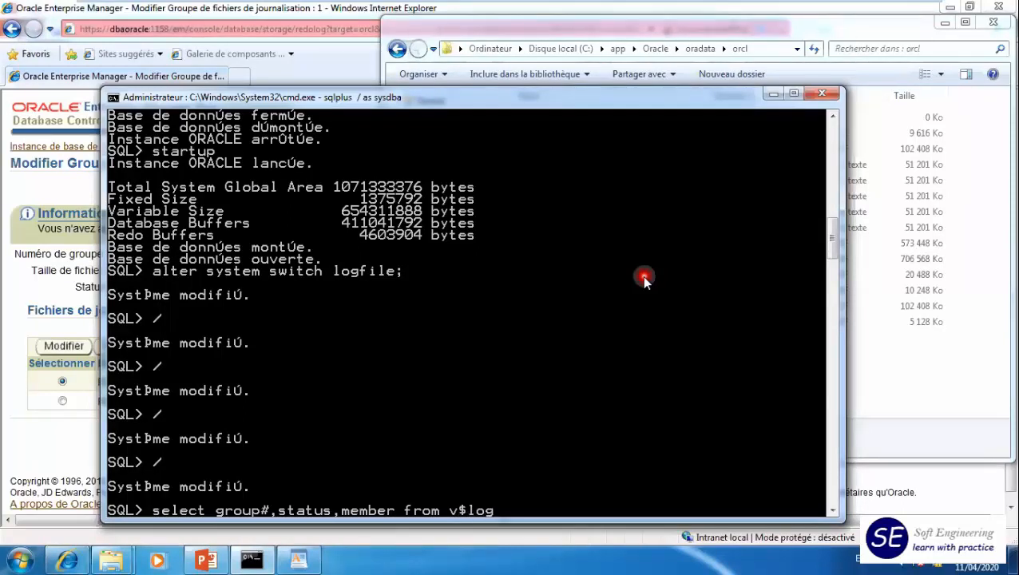
pyautogui.write('file order by')
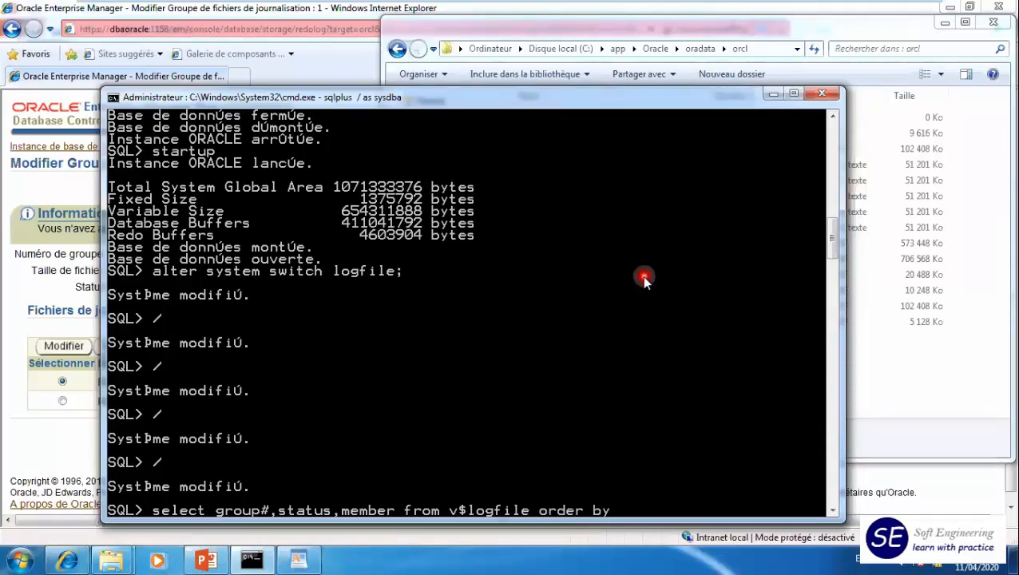
pyautogui.write(' 1,2;')
pyautogui.press('Return')
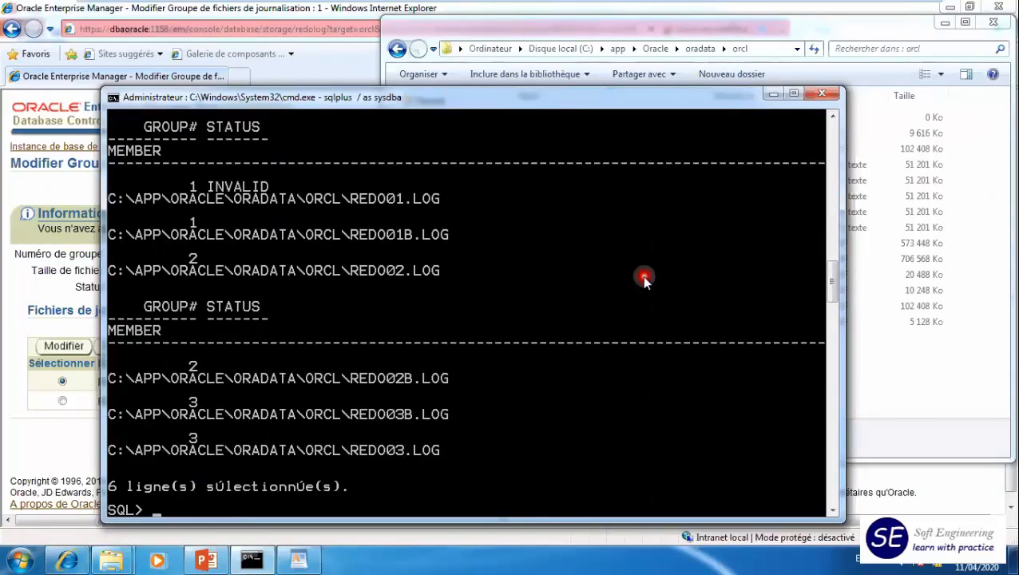
# - Format the member column with col member for a50, rerun the v$logfile query and examine the rows of group 1
pyautogui.write('col member')
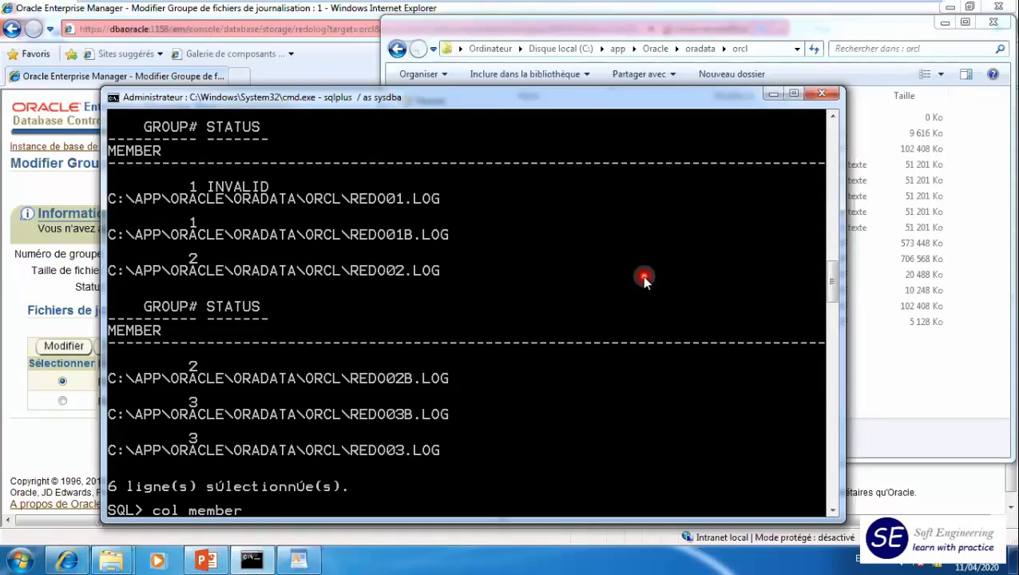
pyautogui.write(' for a50')
pyautogui.press('Return')
pyautogui.write('/')
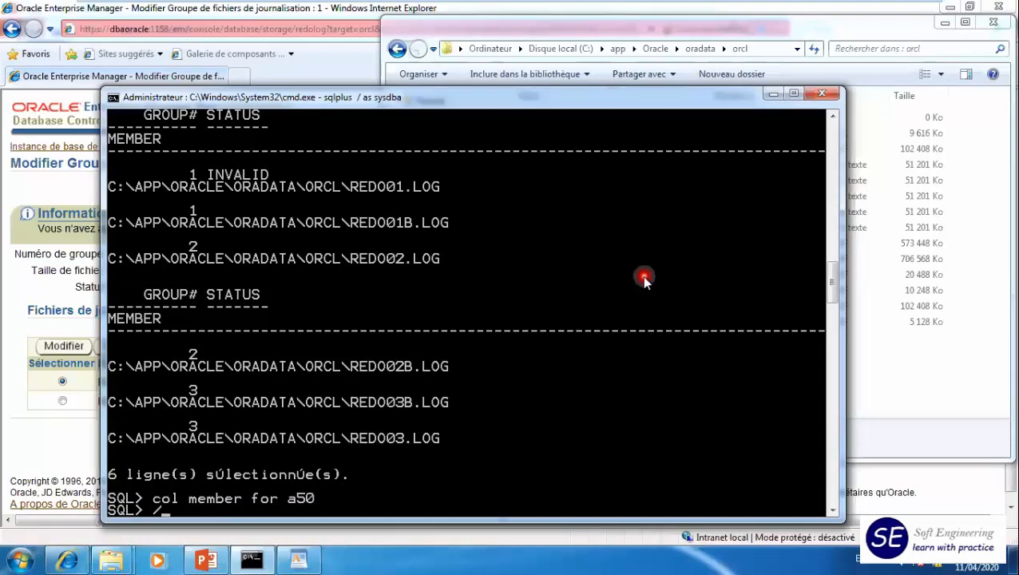
pyautogui.press('Return')
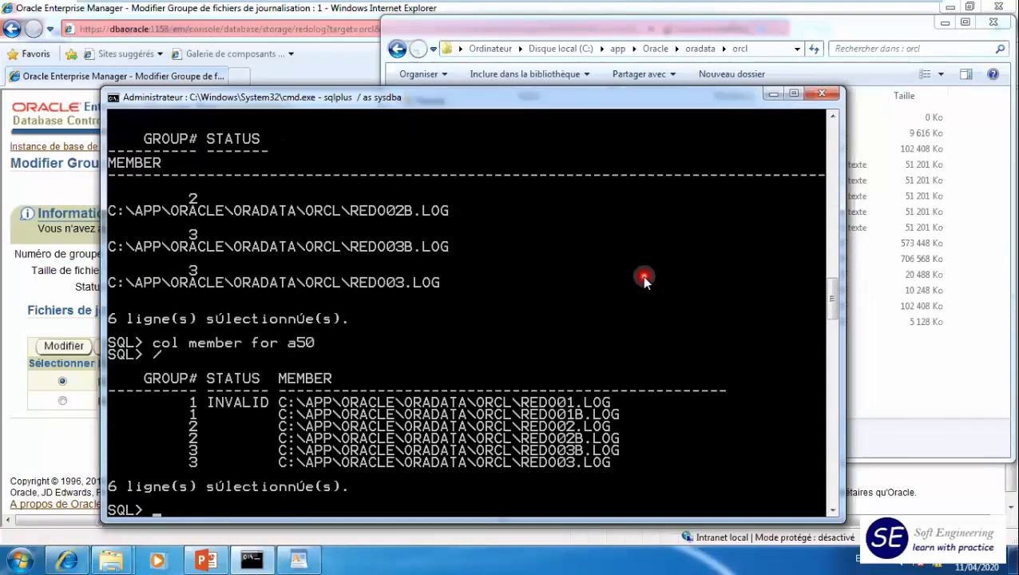
pyautogui.moveTo(212, 402); pyautogui.dragTo(265, 408)
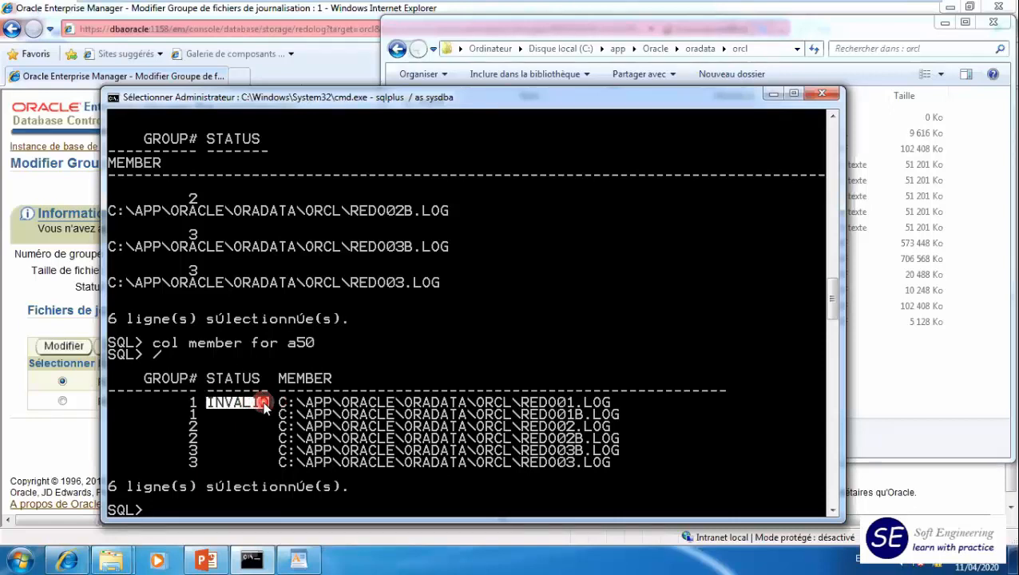
pyautogui.moveTo(520, 401); pyautogui.dragTo(599, 409)
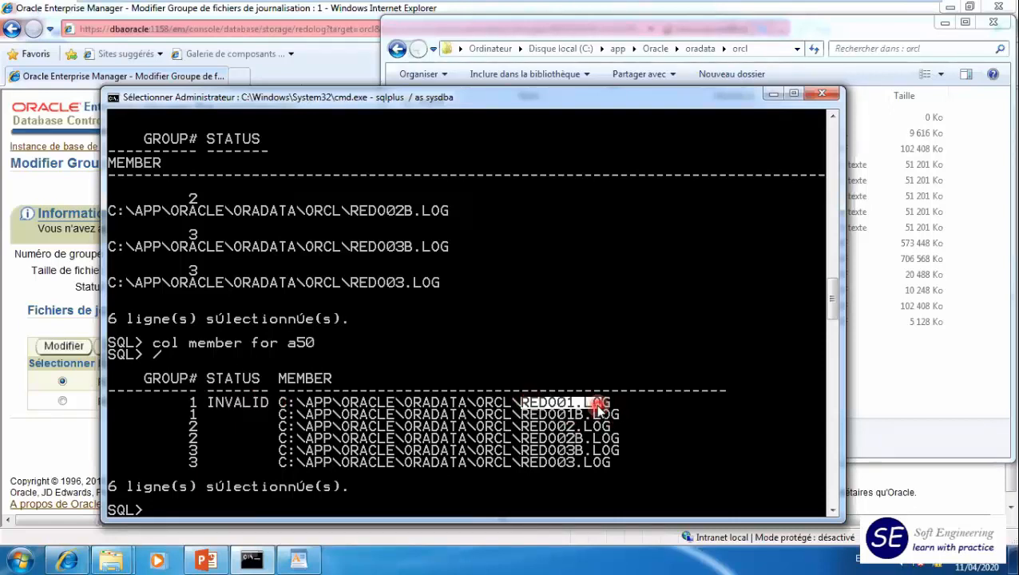
pyautogui.moveTo(206, 403); pyautogui.dragTo(612, 417)
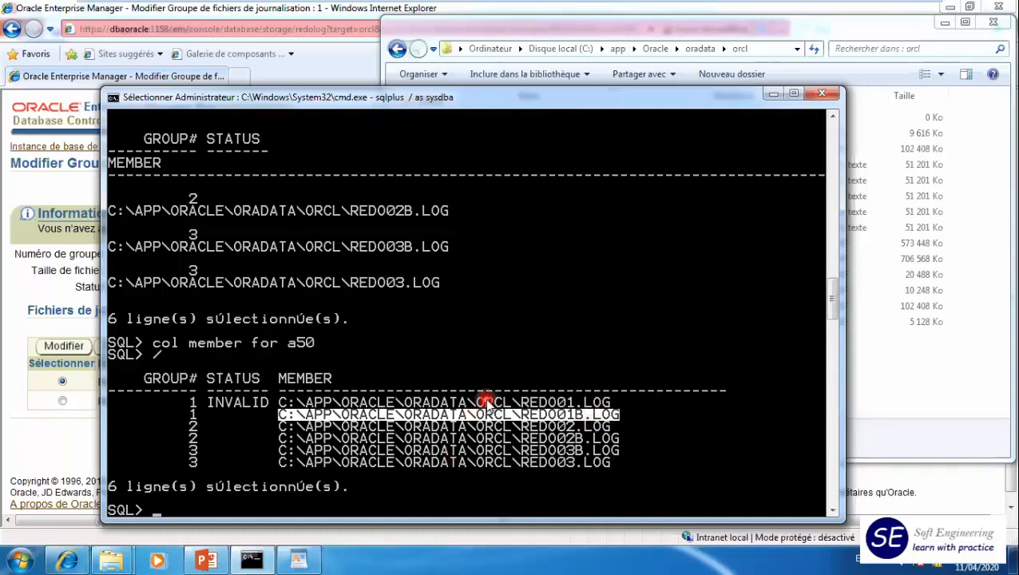
# - Switch to Enterprise Manager, log out and log back in as sys with the account password and a privileged connection role
pyautogui.click(16, 299)
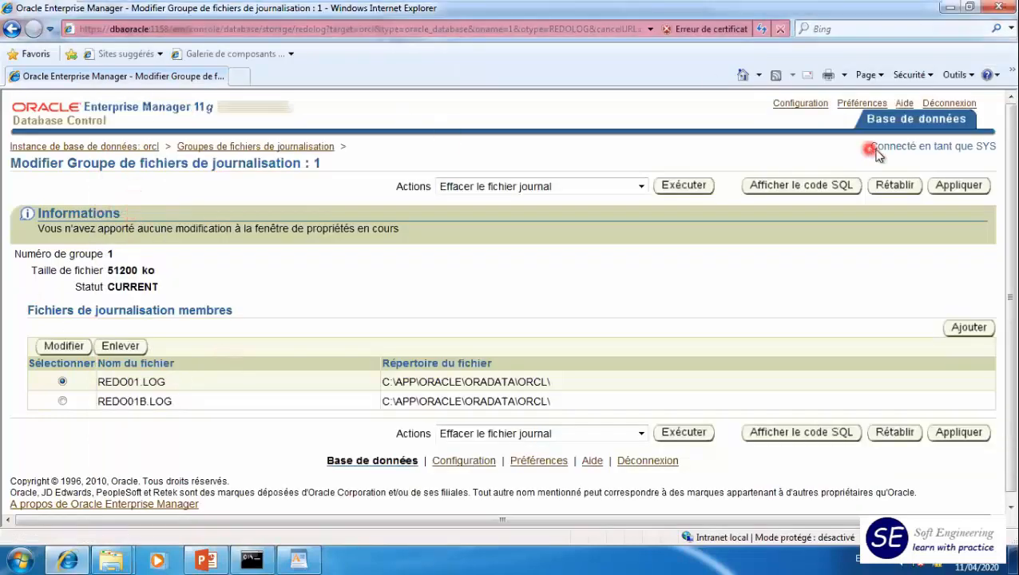
pyautogui.click(943, 104)
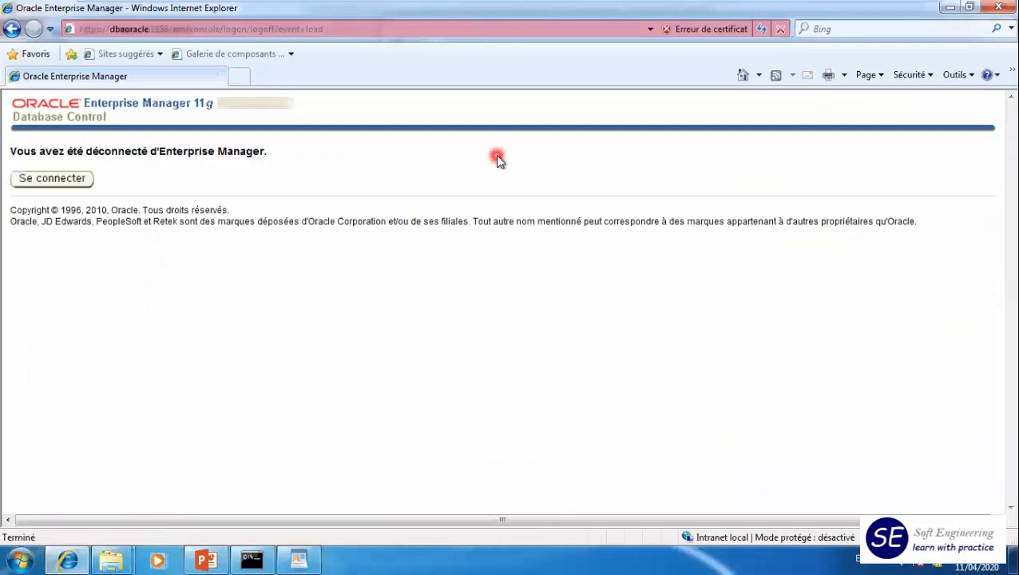
pyautogui.click(83, 180)
pyautogui.click(303, 171)
pyautogui.write('sys')
pyautogui.press('Tab')
pyautogui.write('oracle')
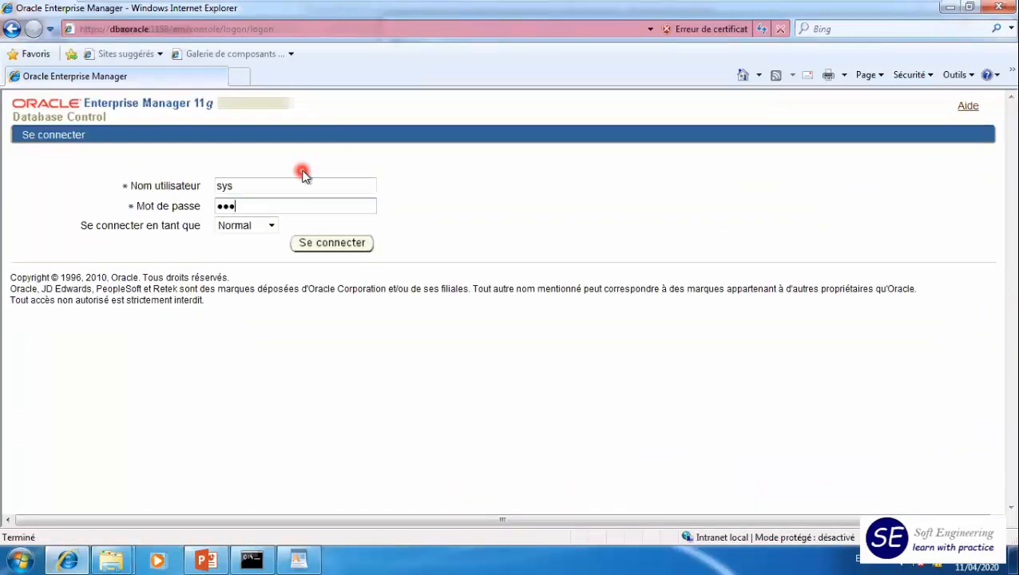
pyautogui.click(268, 227)
pyautogui.click(256, 253)
pyautogui.click(334, 246)
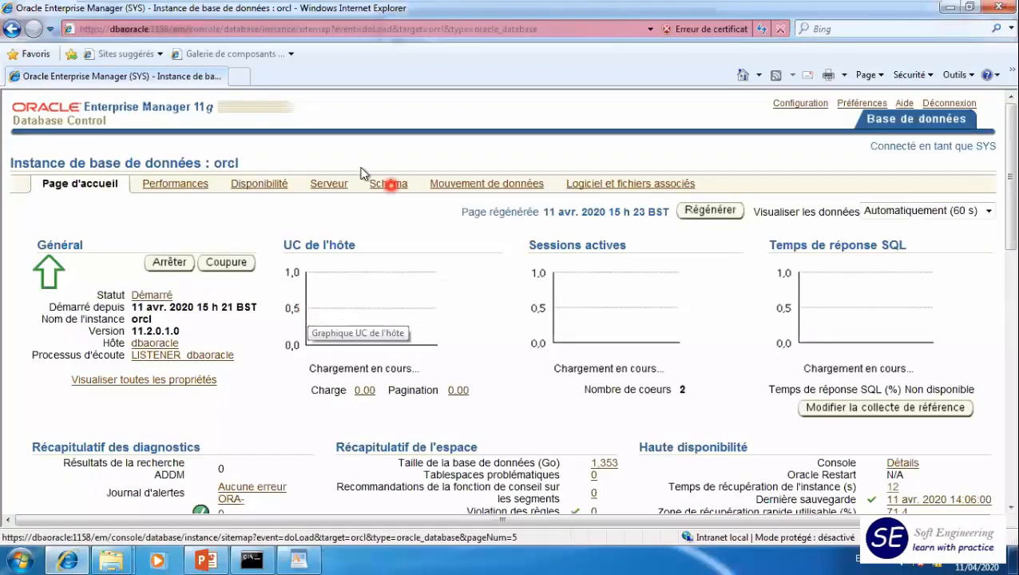
# - Open the server's redo log groups, run Effacer le fichier journal on group 1 and check its status
pyautogui.click(328, 185)
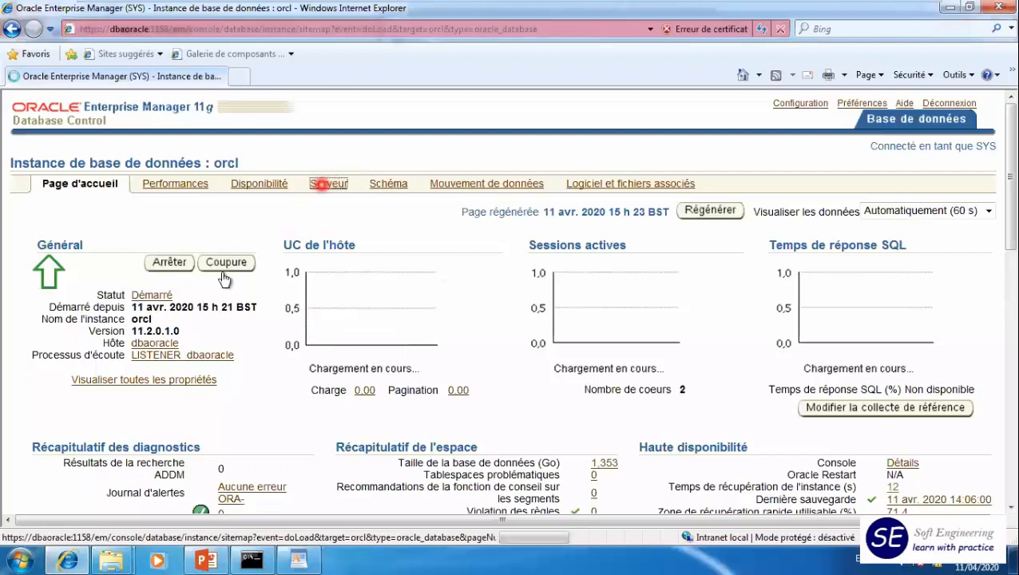
pyautogui.click(129, 295)
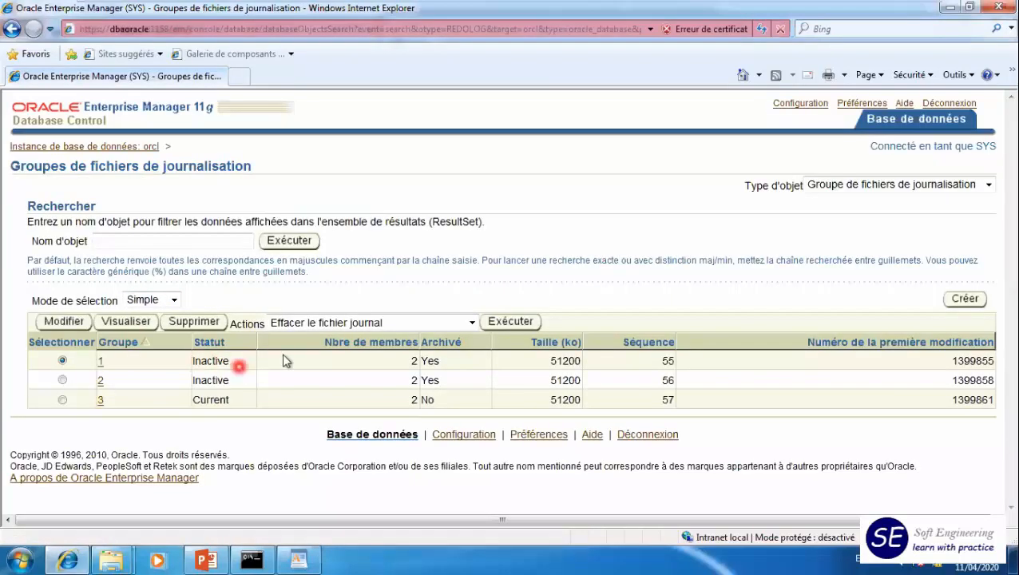
pyautogui.click(409, 323)
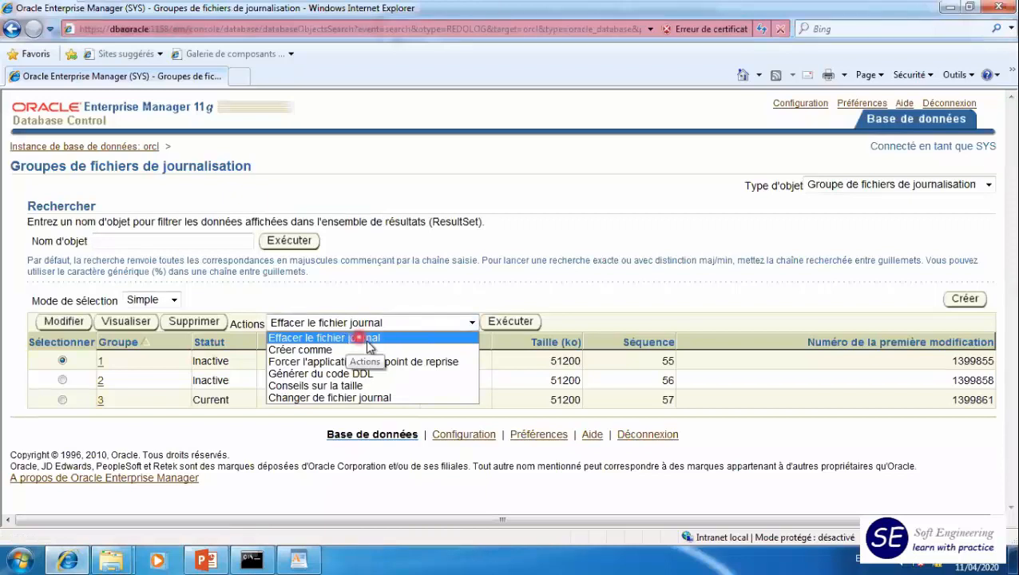
pyautogui.click(366, 338)
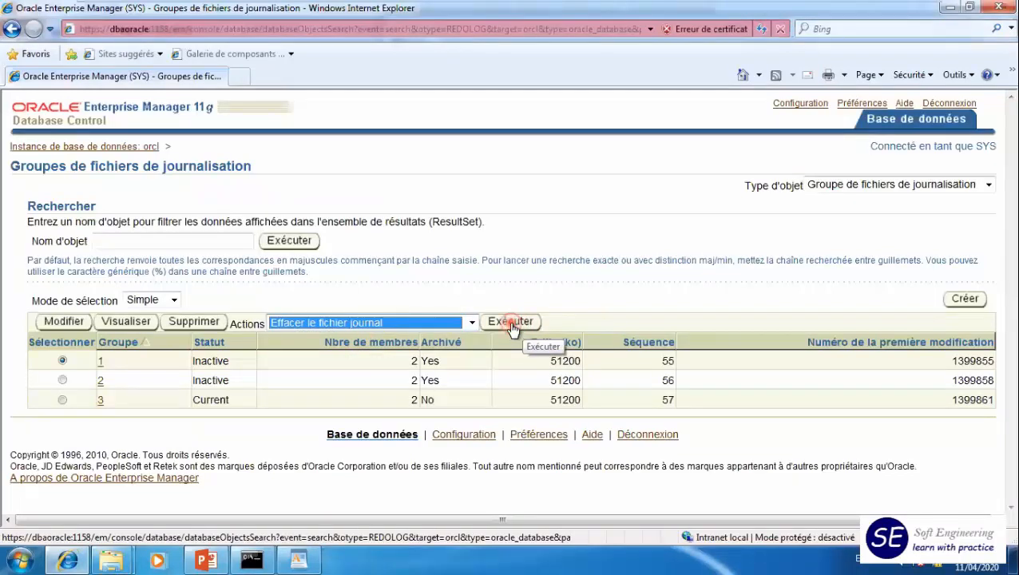
pyautogui.click(511, 323)
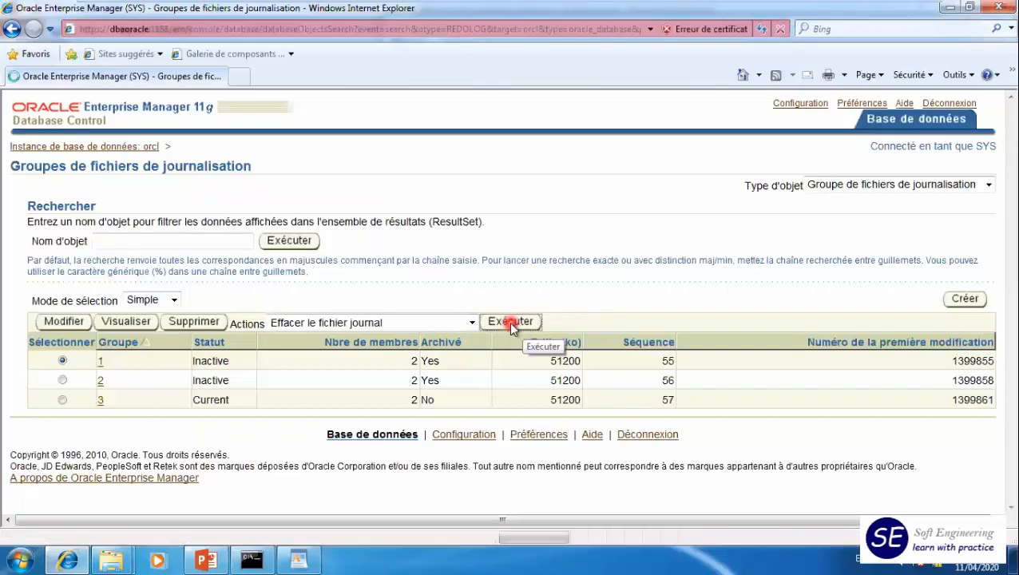
pyautogui.moveTo(197, 404); pyautogui.dragTo(230, 404)
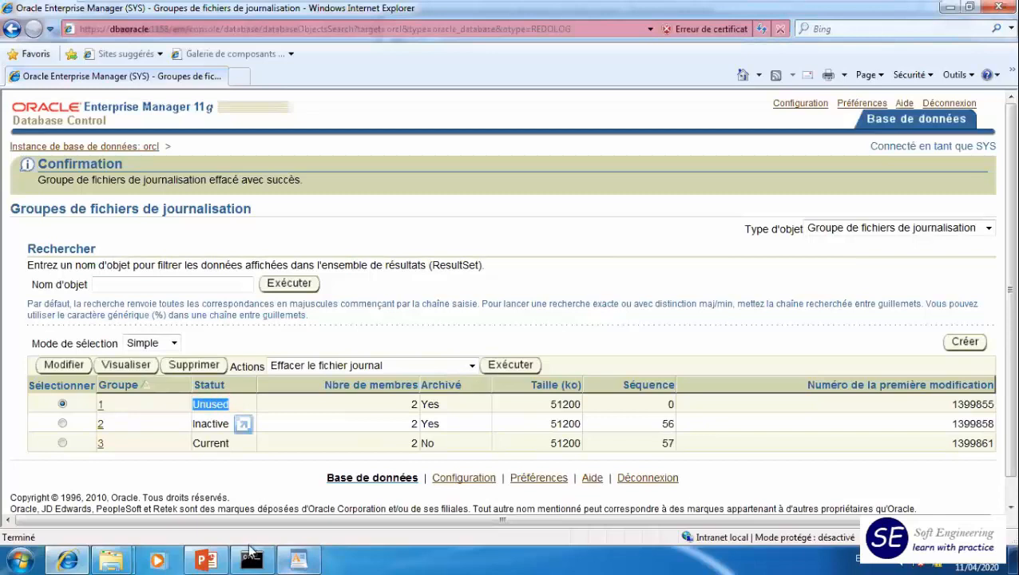
# - Switch to the SQL*Plus window, rerun the v$logfile query, examine the status column and reposition the window over the browser
pyautogui.click(252, 559)
pyautogui.rightClick(340, 467)
pyautogui.write('/')
pyautogui.press('Return')
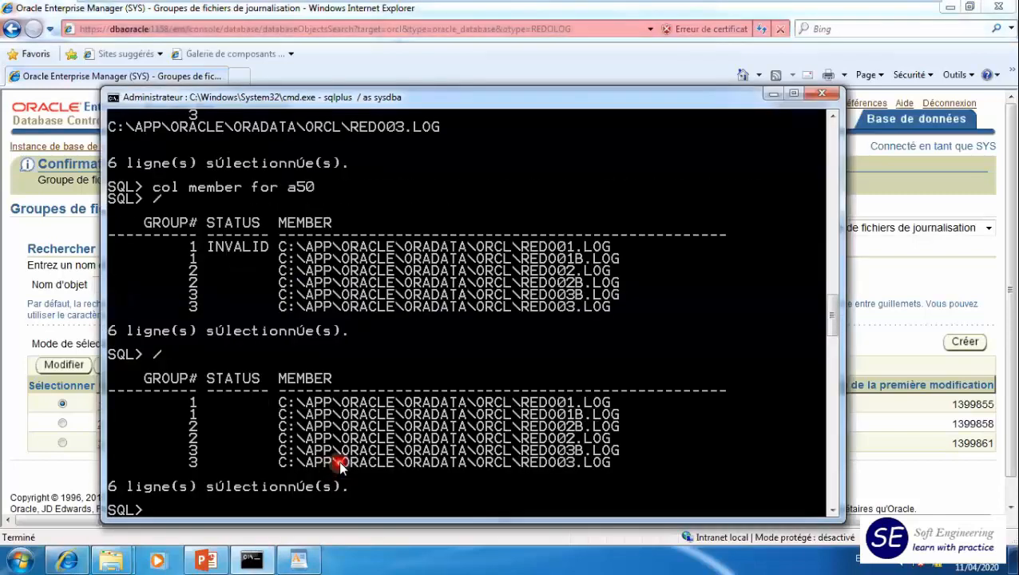
pyautogui.moveTo(217, 394); pyautogui.dragTo(273, 463)
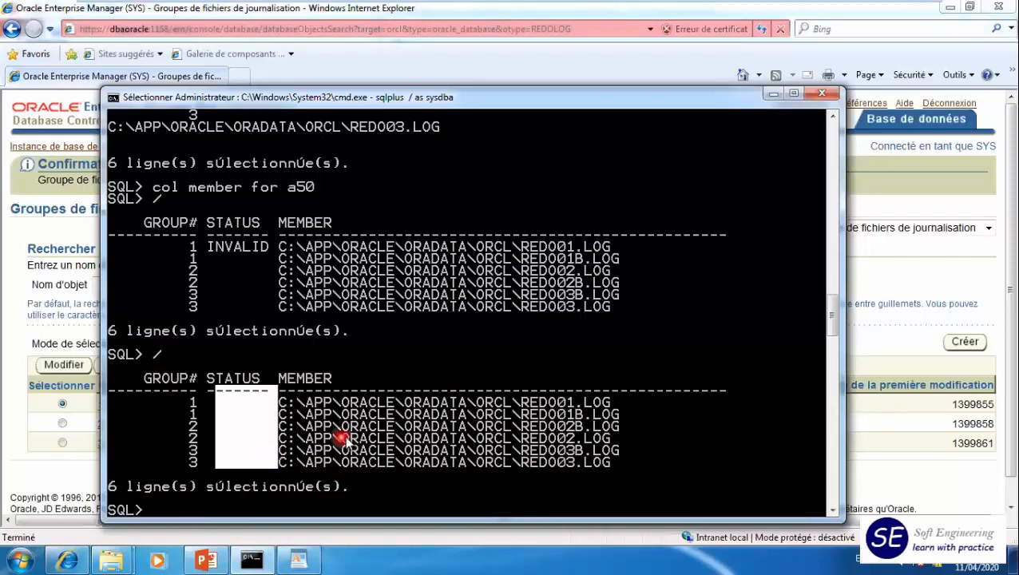
pyautogui.click(544, 218)
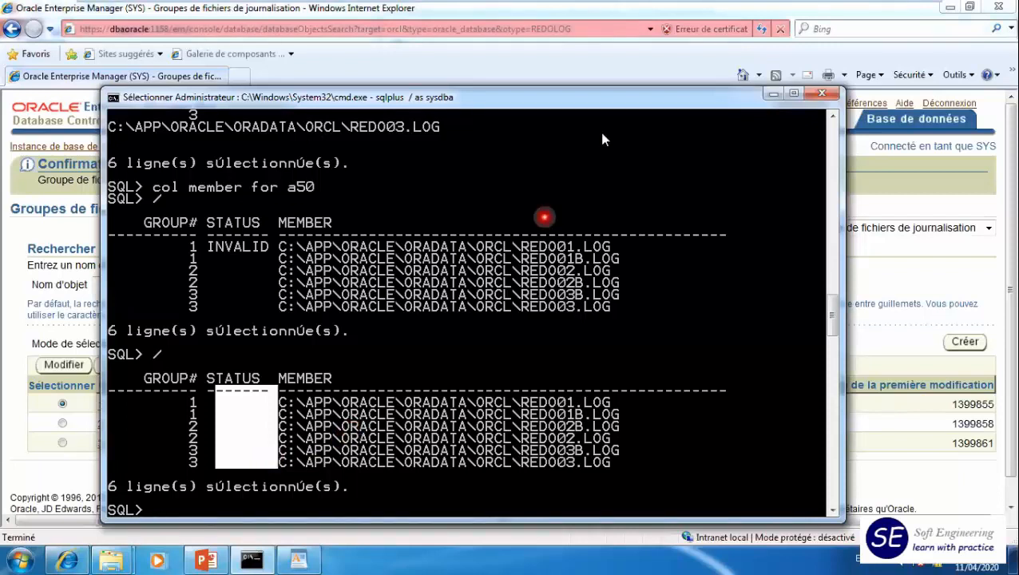
pyautogui.moveTo(580, 107); pyautogui.dragTo(601, 31)
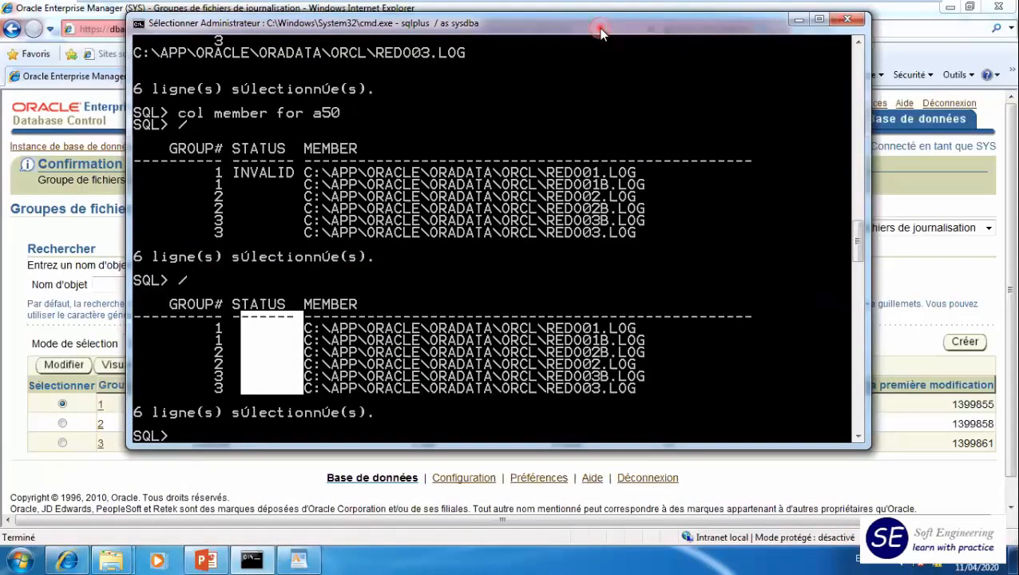
pyautogui.moveTo(598, 35); pyautogui.dragTo(595, 59)
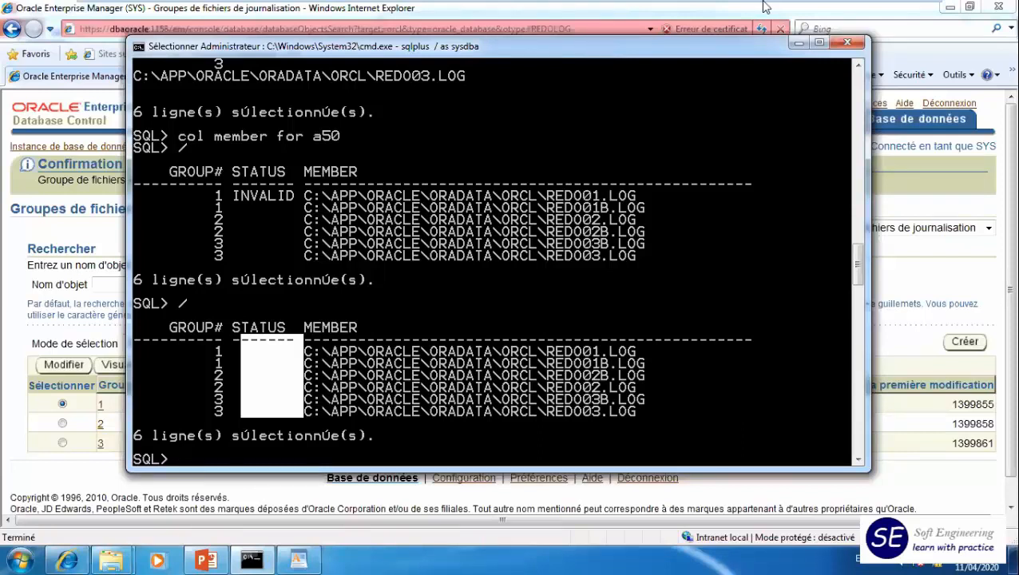
# - Switch to Enterprise Manager, return to the orcl database instance page, open its Tablespaces list and examine all the tablespaces
pyautogui.click(19, 278)
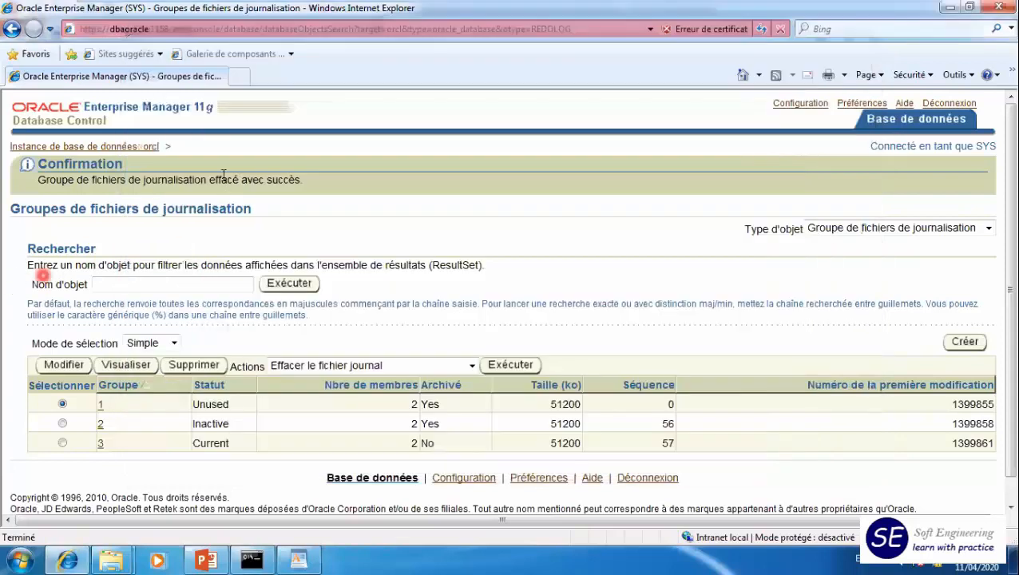
pyautogui.click(123, 147)
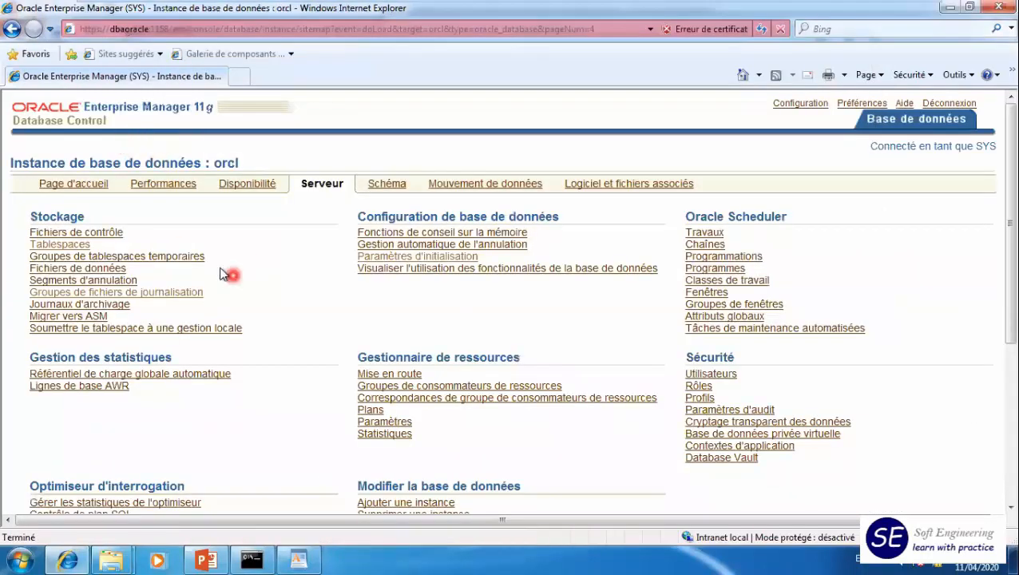
pyautogui.click(76, 244)
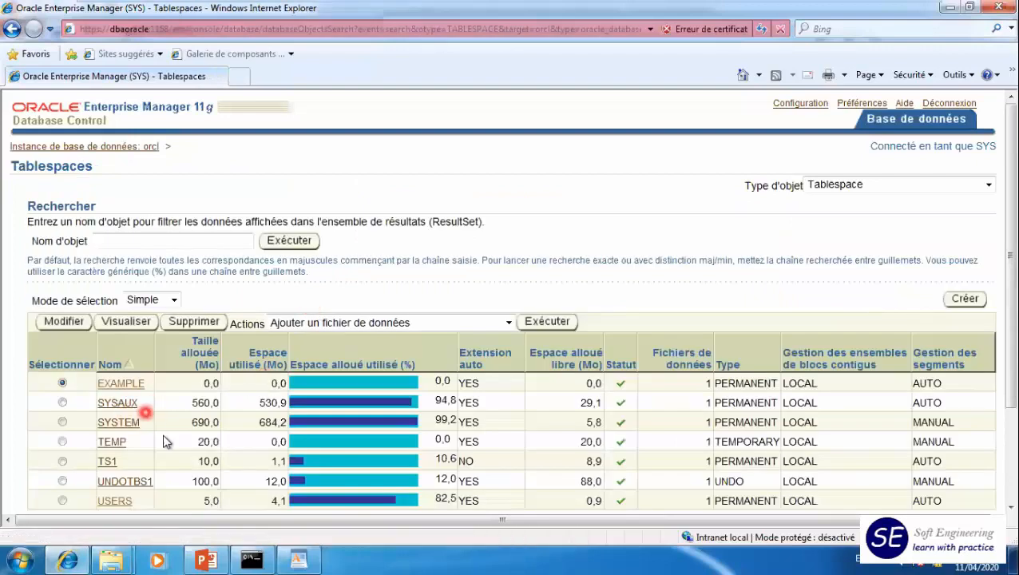
pyautogui.scroll(-3, 164, 442)
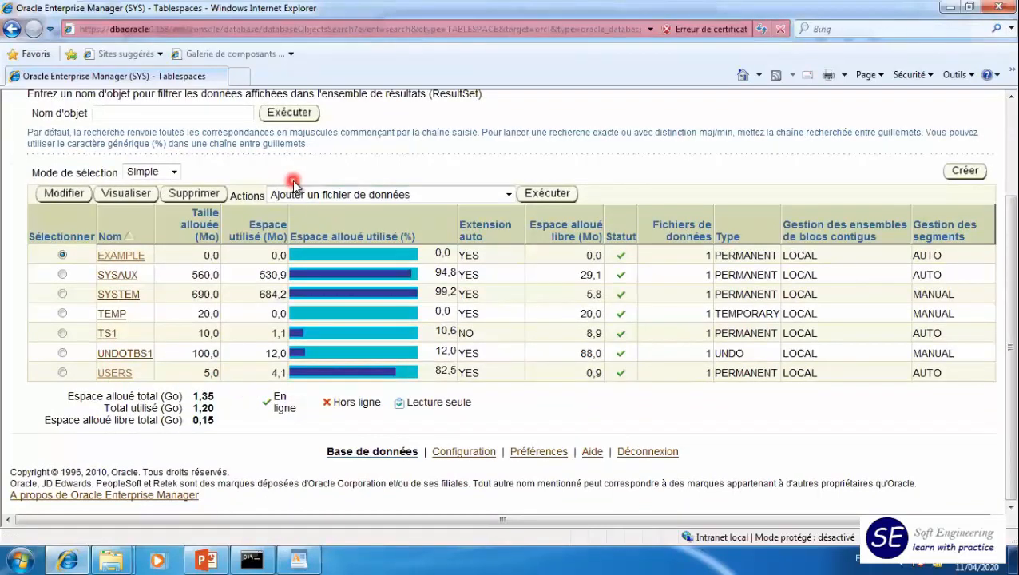
# - Switch to SQL*Plus and create a table eleve with columns id number(3) and nom varchar2(30) in tablespace users
pyautogui.click(252, 559)
pyautogui.write('create table')
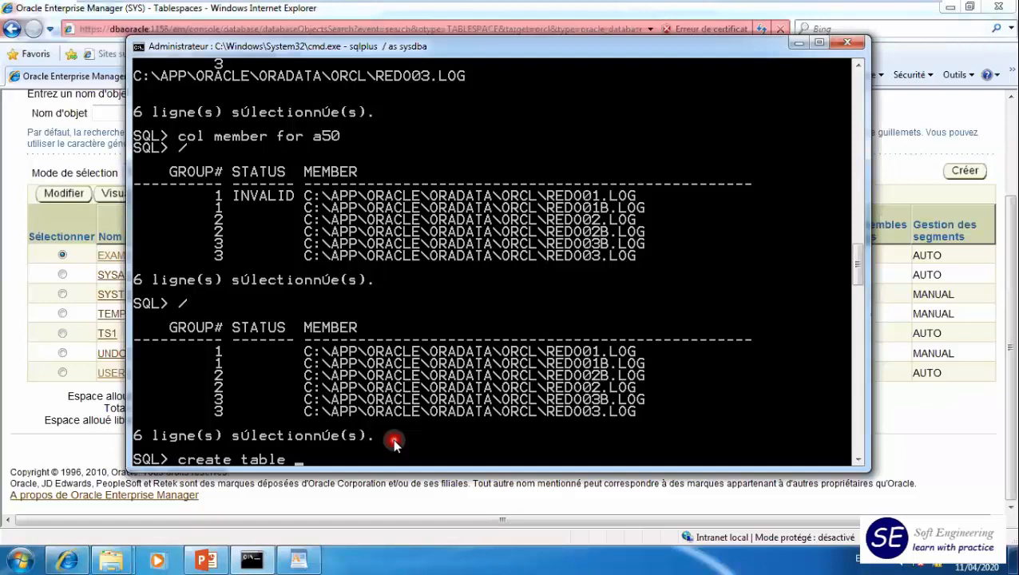
pyautogui.write(' m')
pyautogui.press('BackSpace')
pyautogui.write('eleve(id number')
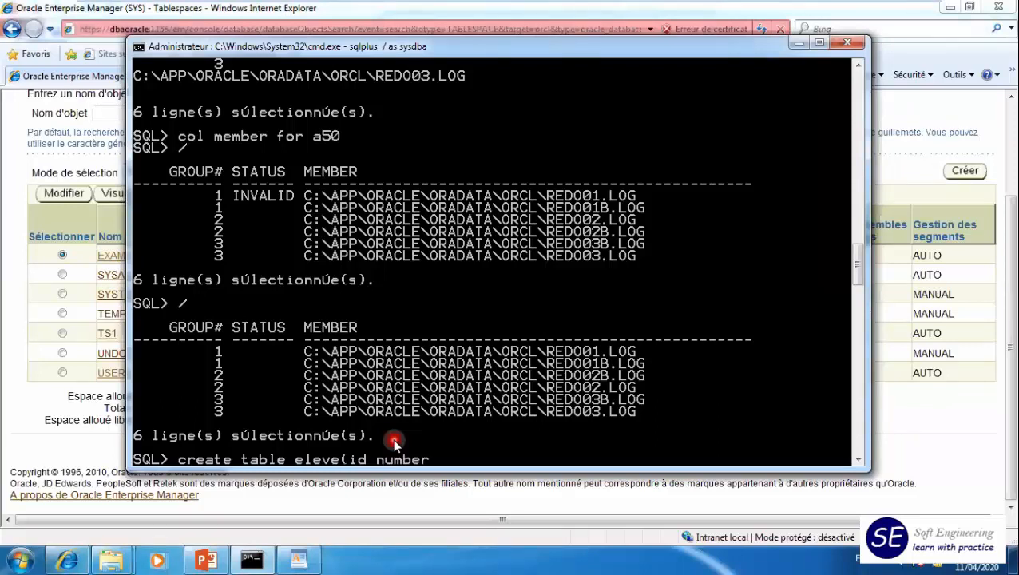
pyautogui.write('(3),nom varch')
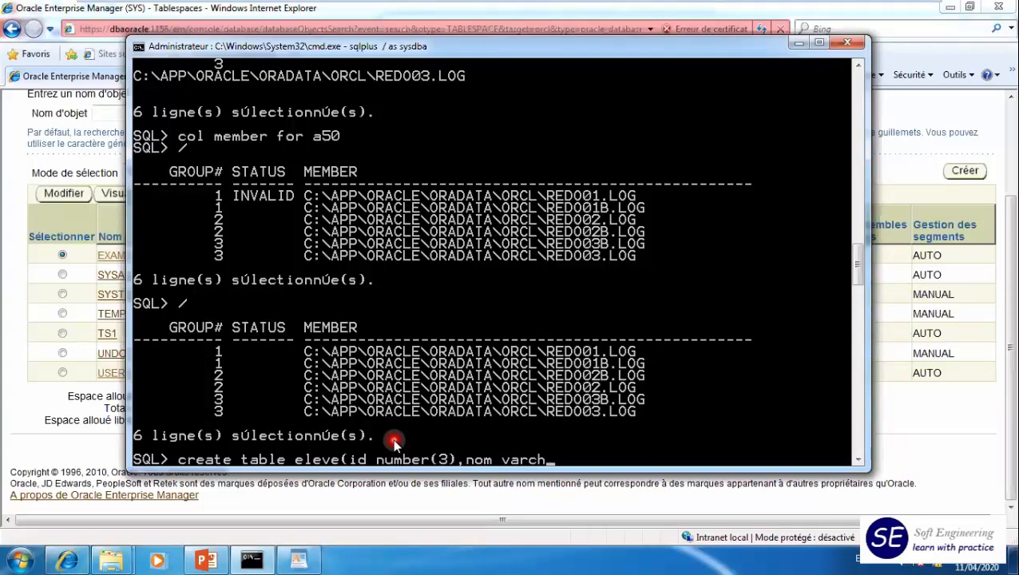
pyautogui.write('ar2(30')
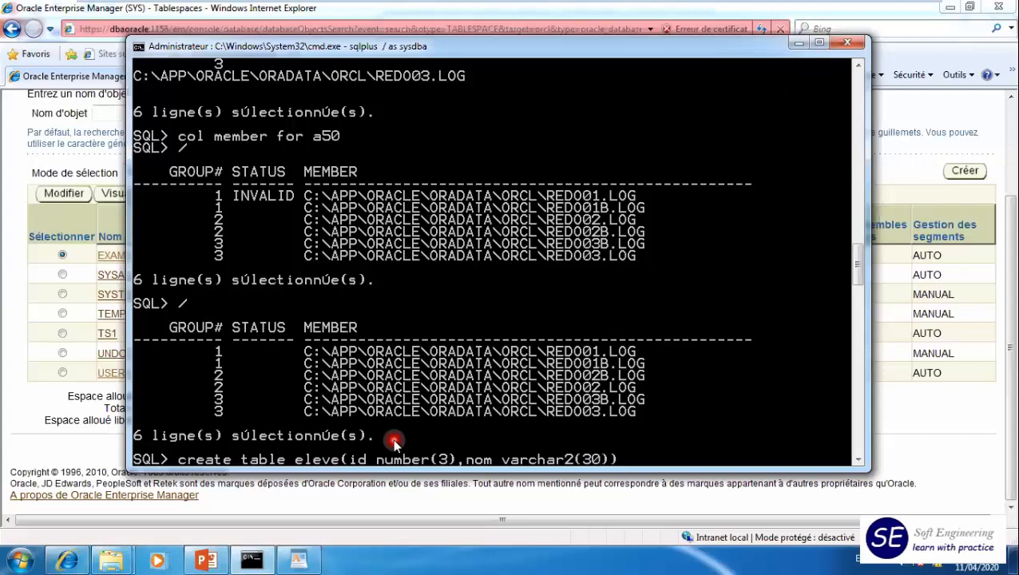
pyautogui.write(')) tablespace us')
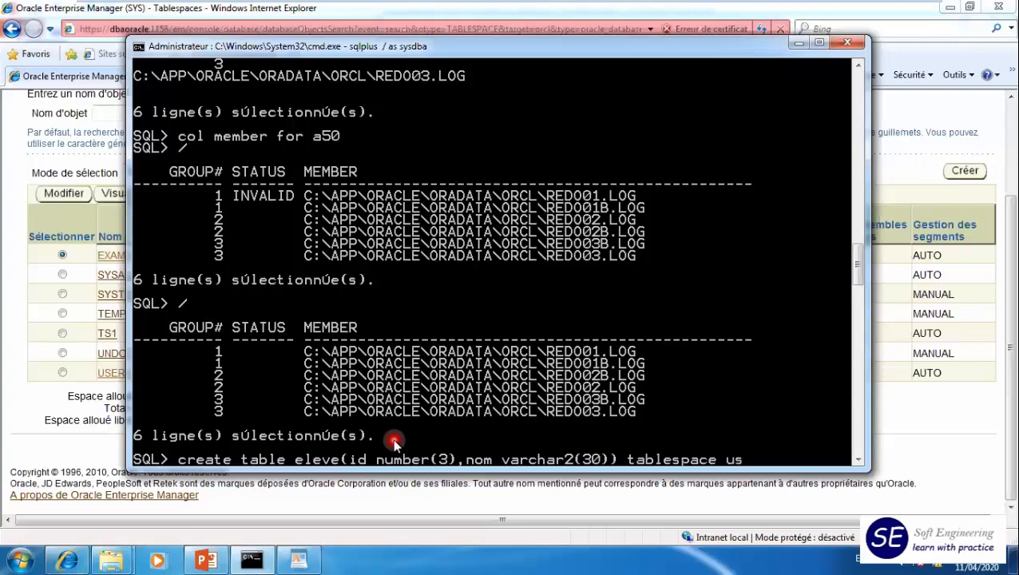
pyautogui.write('ers;')
pyautogui.press('Return')
# - Insert a row with the values 1 and 'bbb' into the eleve table
pyautogui.write('insert into eleve values(')
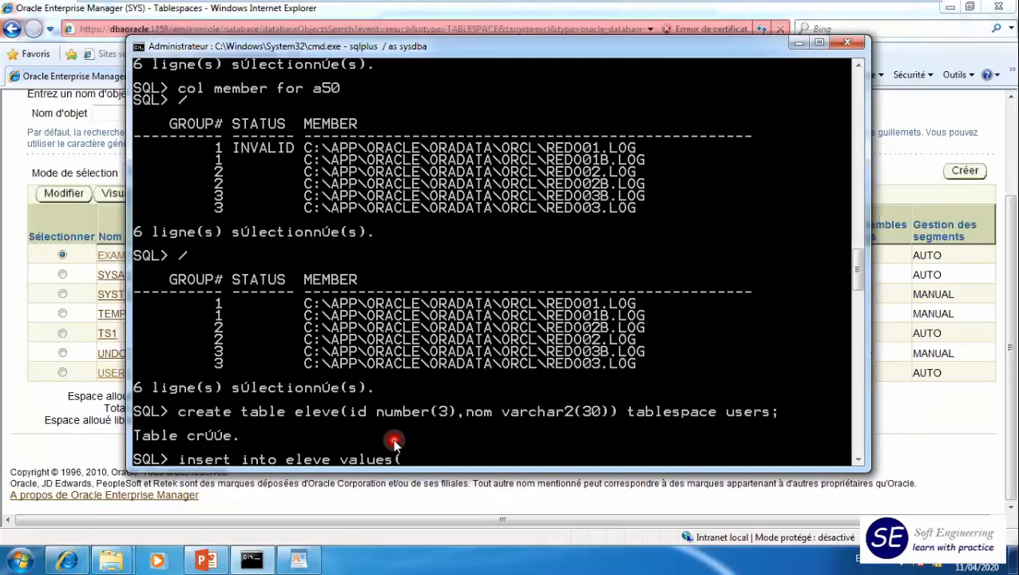
pyautogui.write("1,'bbb');")
pyautogui.press('Return')
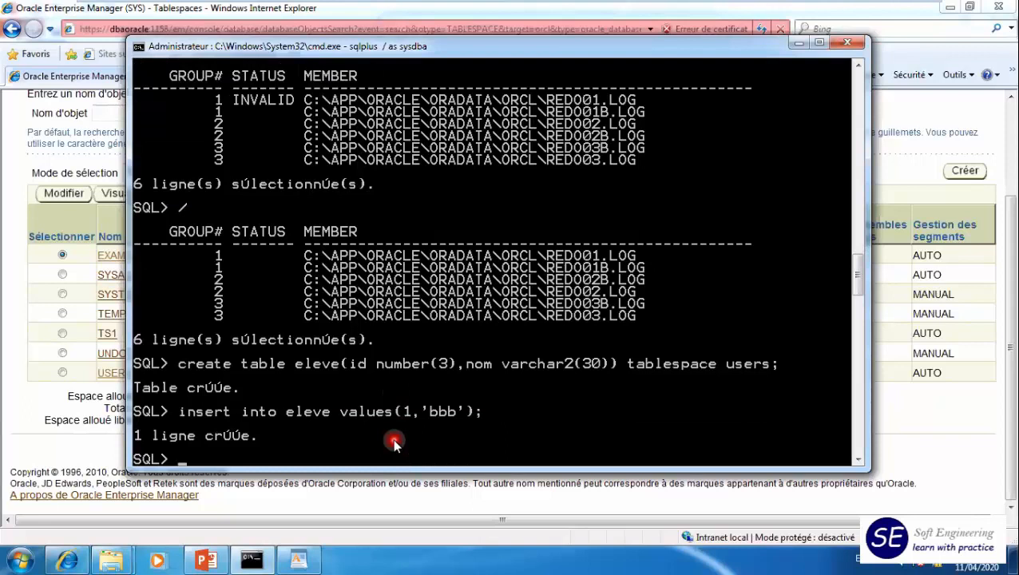
# - Repeat the eleve insert statement two more times and commit the transaction
pyautogui.press('Up')
pyautogui.press('Return')
pyautogui.press('Up')
pyautogui.press('Up')
pyautogui.press('Down')
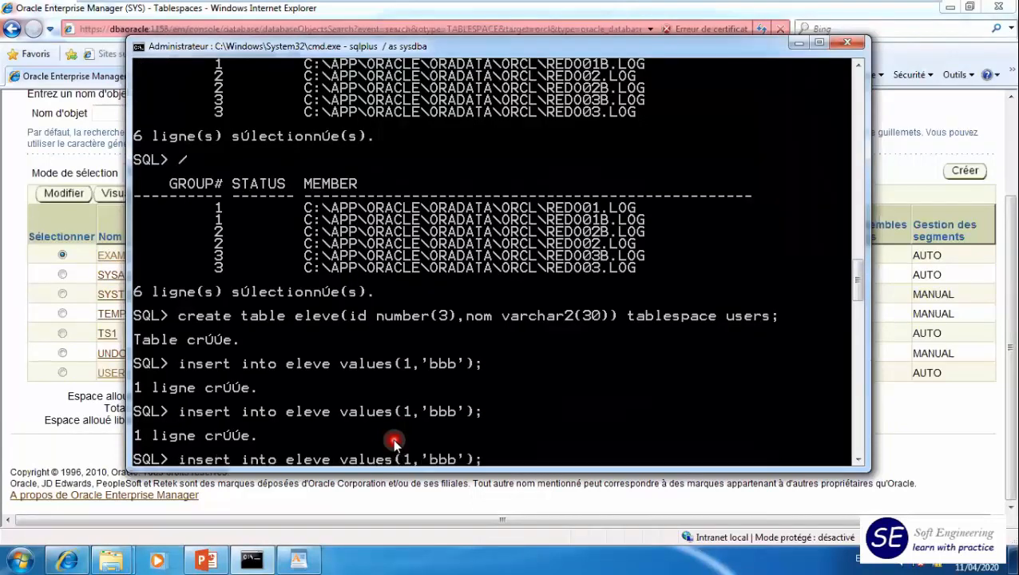
pyautogui.press('Return')
pyautogui.write('commit;')
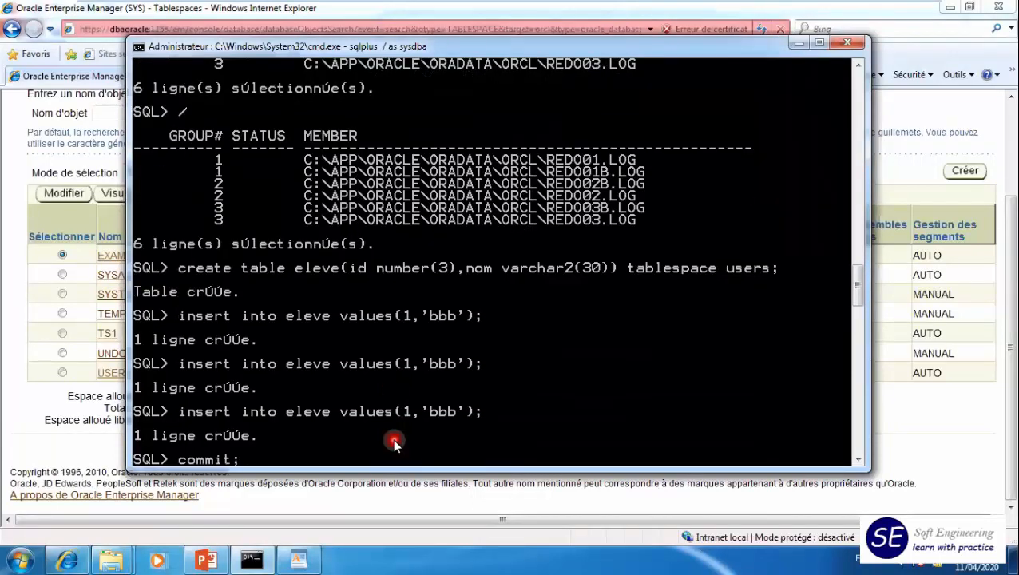
pyautogui.press('Return')
# - Query all rows of the eleve table with select * from eleve
pyautogui.write('select')
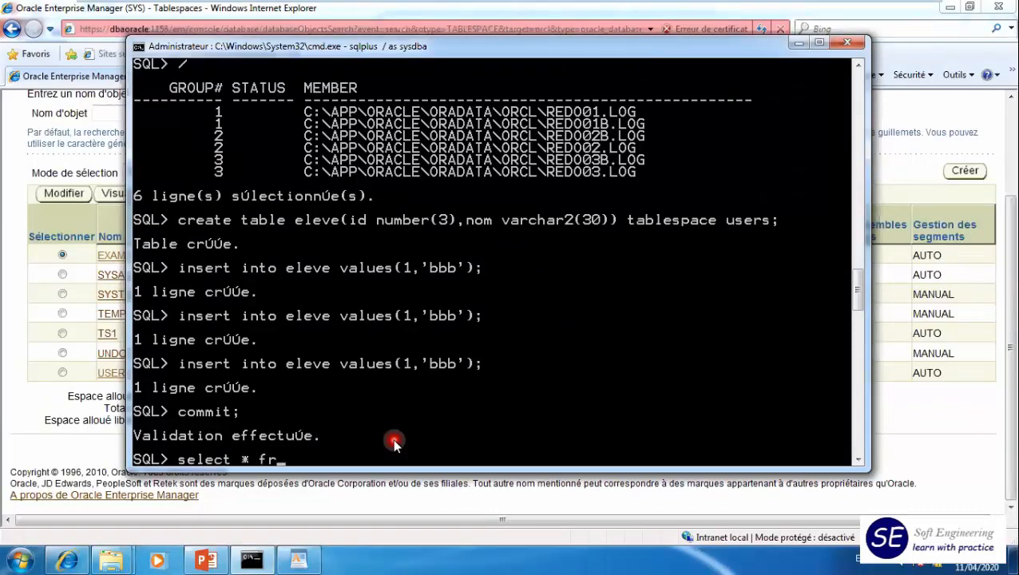
pyautogui.write('* from eleve')
pyautogui.press('Return')
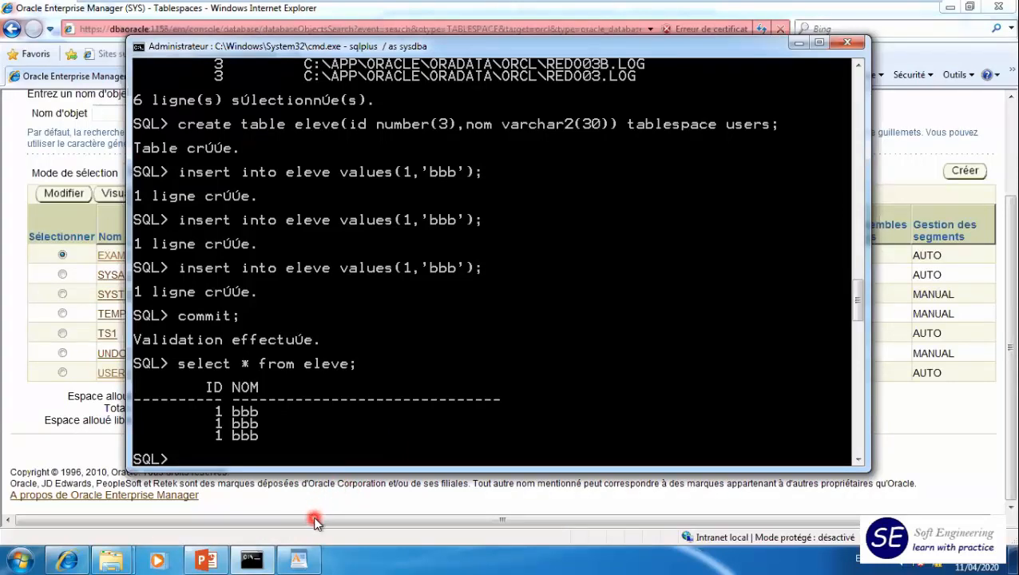
# - Search Windows for WordPad, launch it as administrator and accept the elevation request
pyautogui.click(22, 557)
pyautogui.click(61, 520)
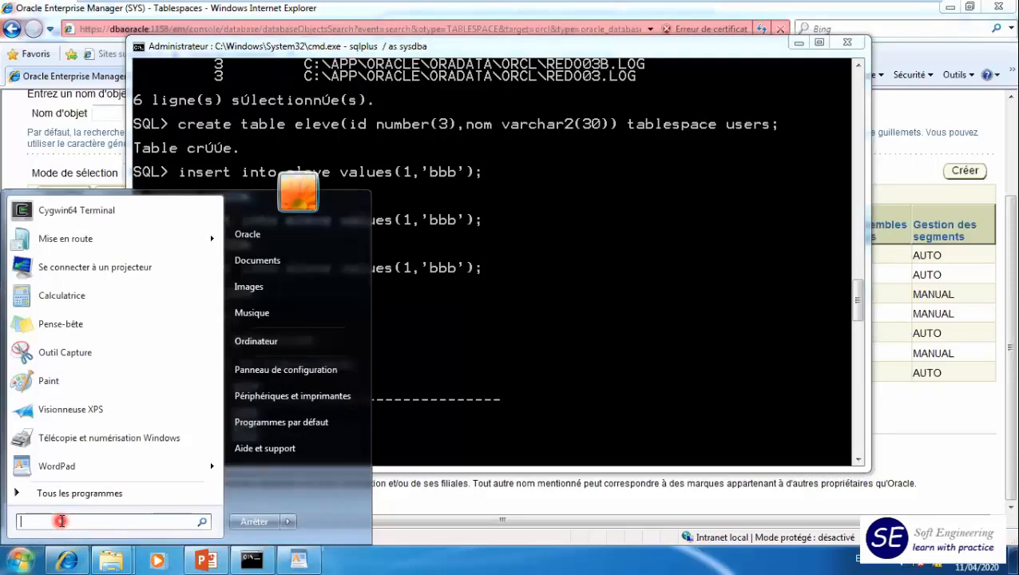
pyautogui.write('wor')
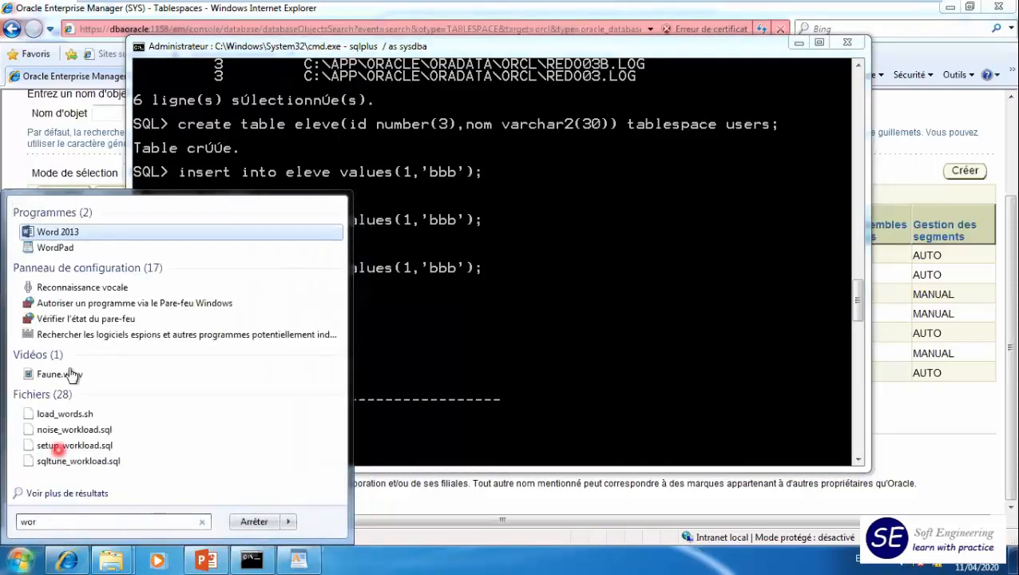
pyautogui.rightClick(69, 252)
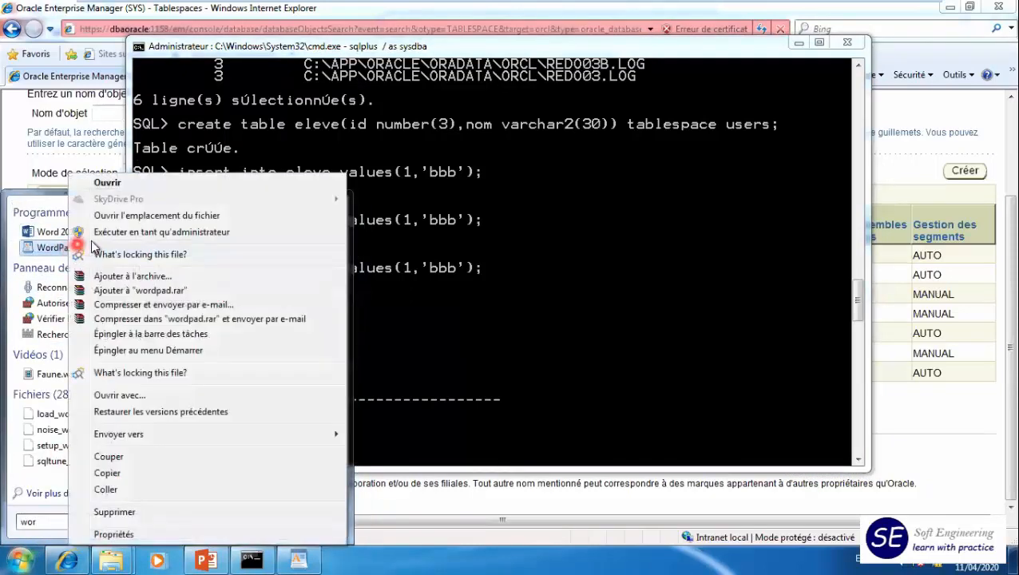
pyautogui.click(130, 232)
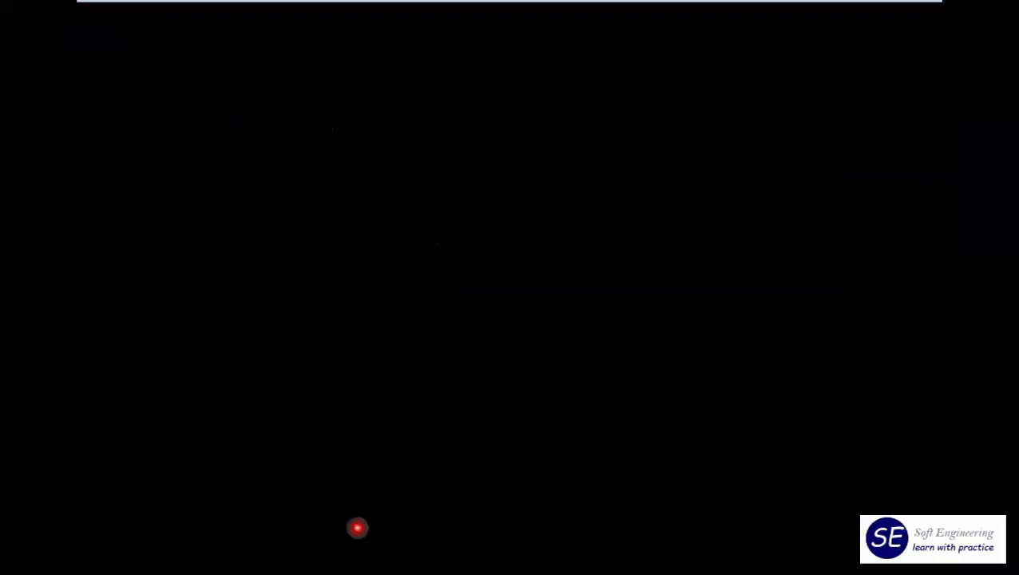
pyautogui.click(307, 355)
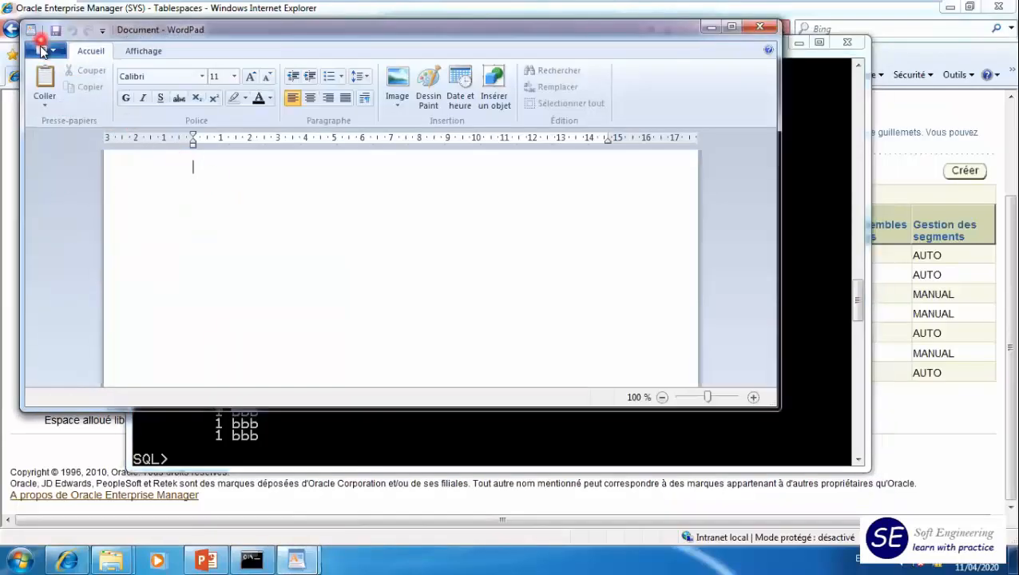
# - Start opening a document in WordPad and browse to the folder C:\app\Oracle\oradata\orcl
pyautogui.click(41, 50)
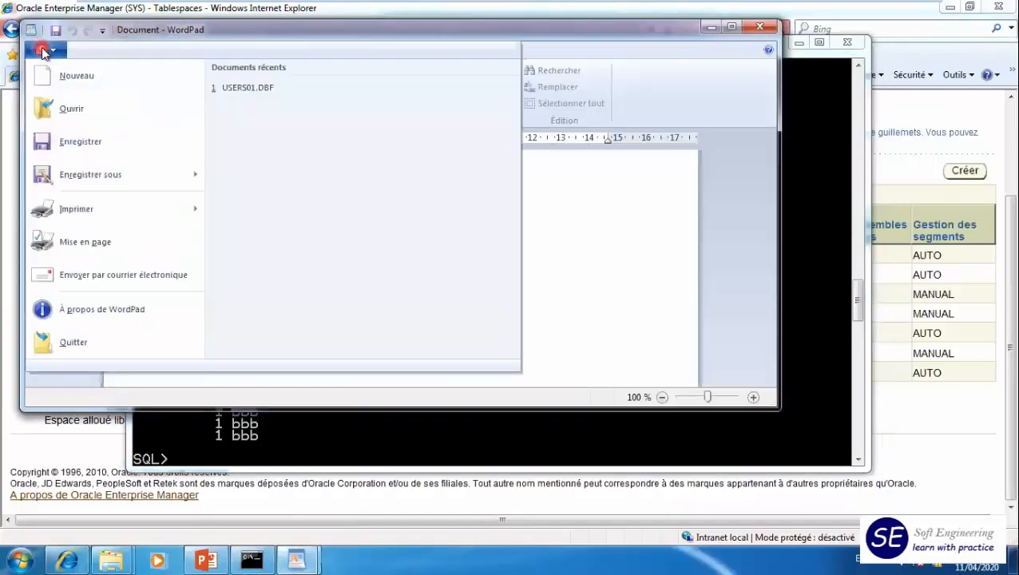
pyautogui.click(82, 113)
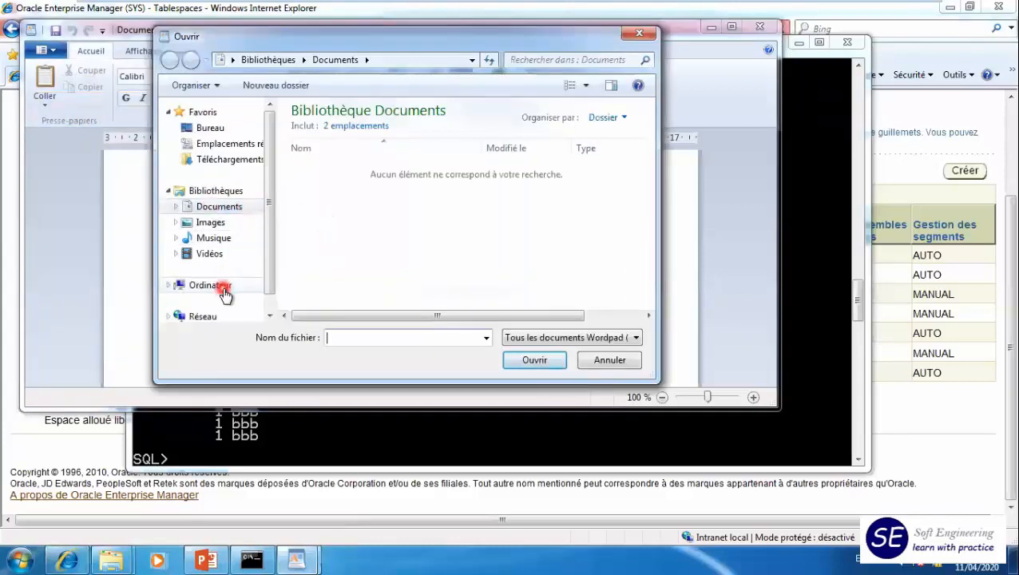
pyautogui.click(222, 292)
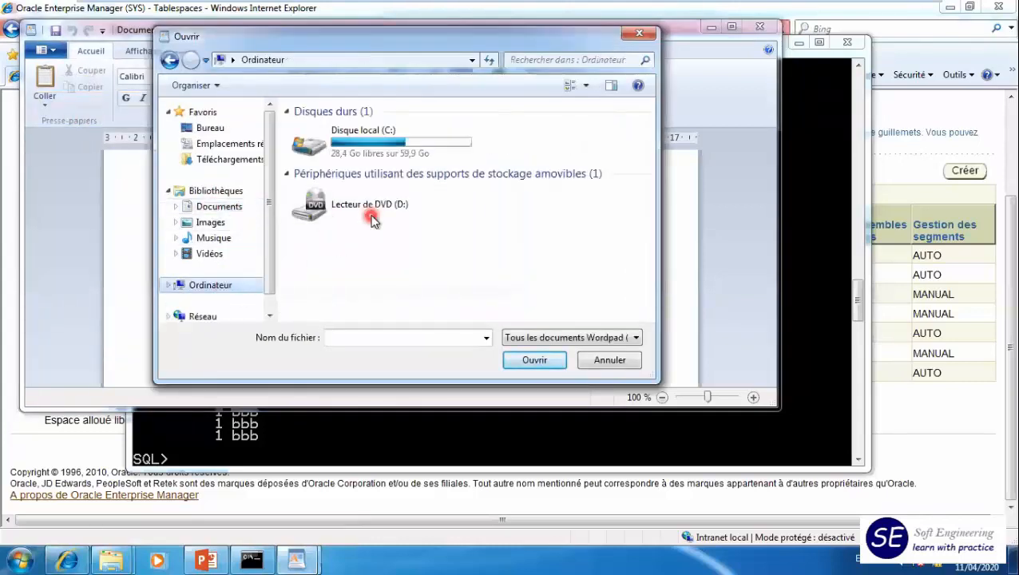
pyautogui.doubleClick(369, 158)
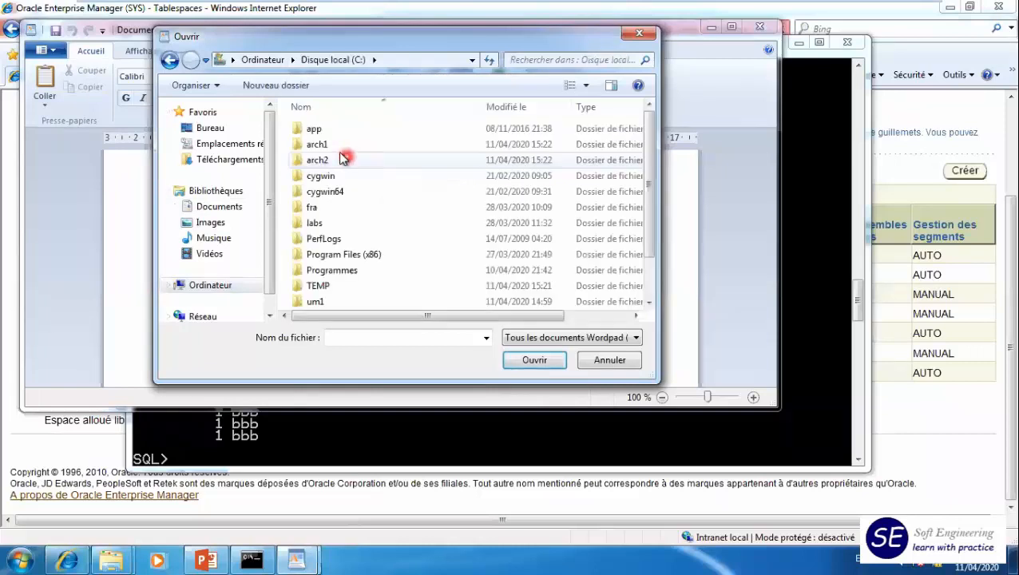
pyautogui.doubleClick(330, 130)
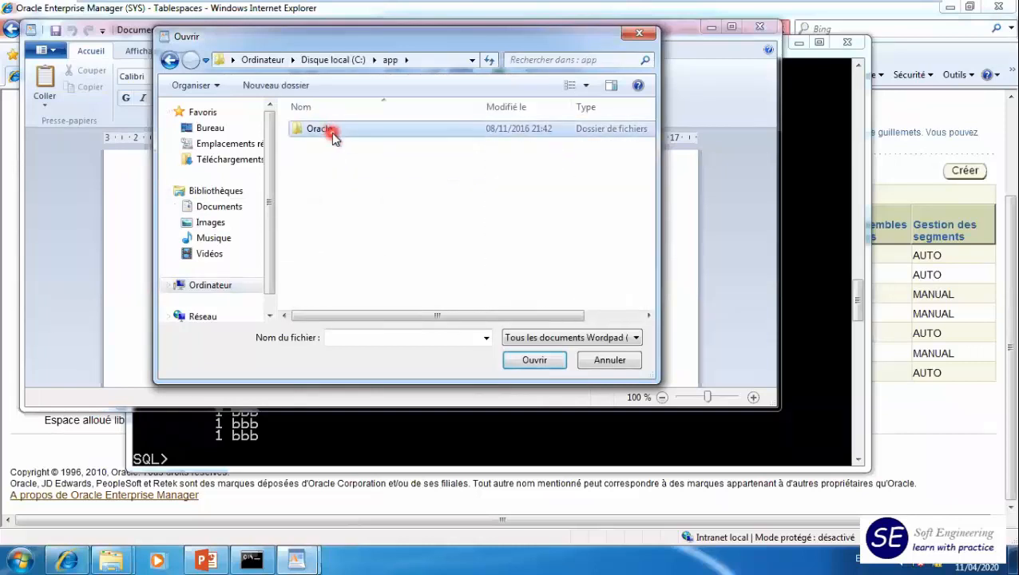
pyautogui.doubleClick(331, 132)
pyautogui.click(324, 209)
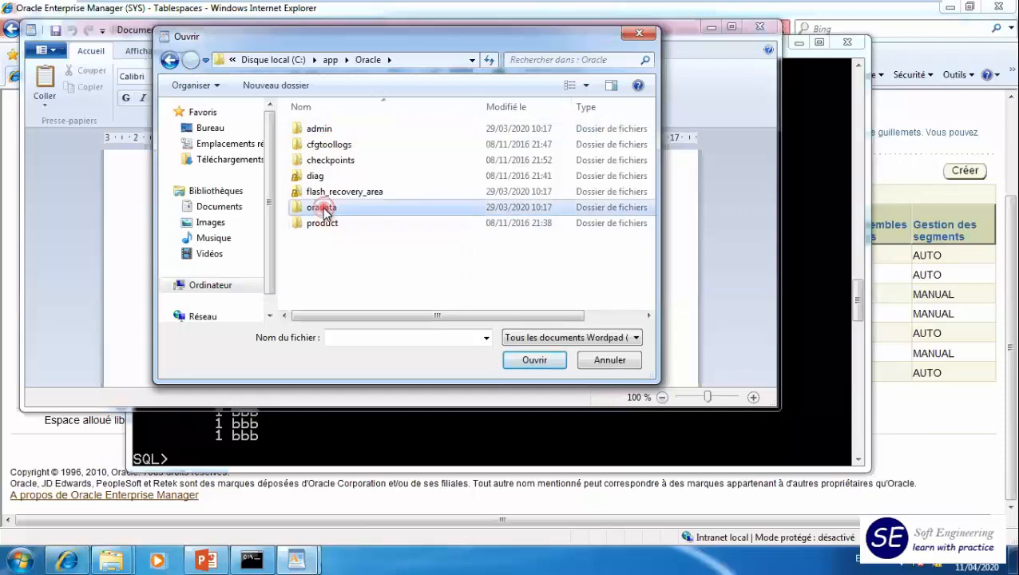
pyautogui.doubleClick(323, 209)
pyautogui.doubleClick(316, 129)
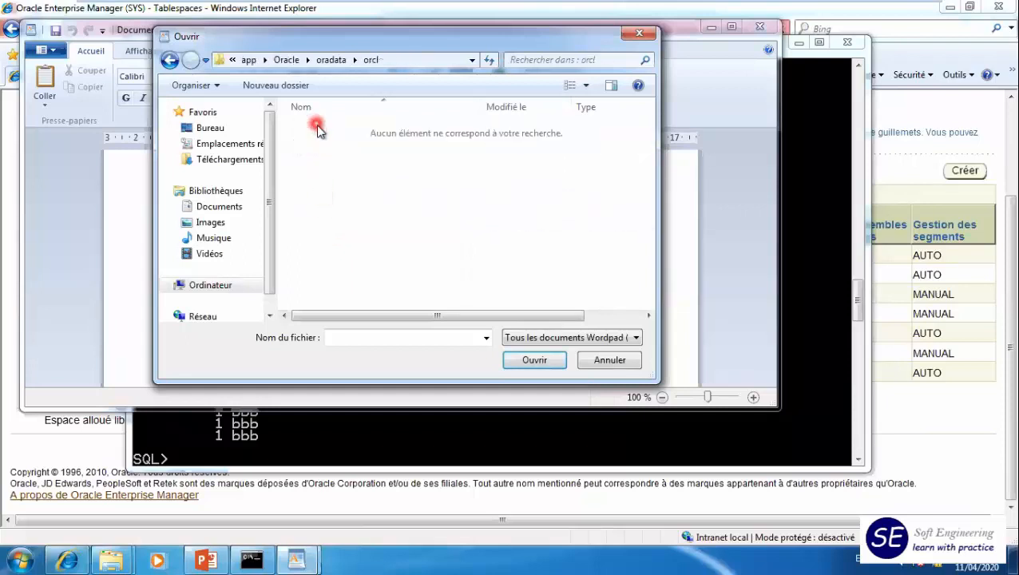
# - List all document types in the orcl folder and try to open the datafile USERS01.DBF
pyautogui.click(582, 340)
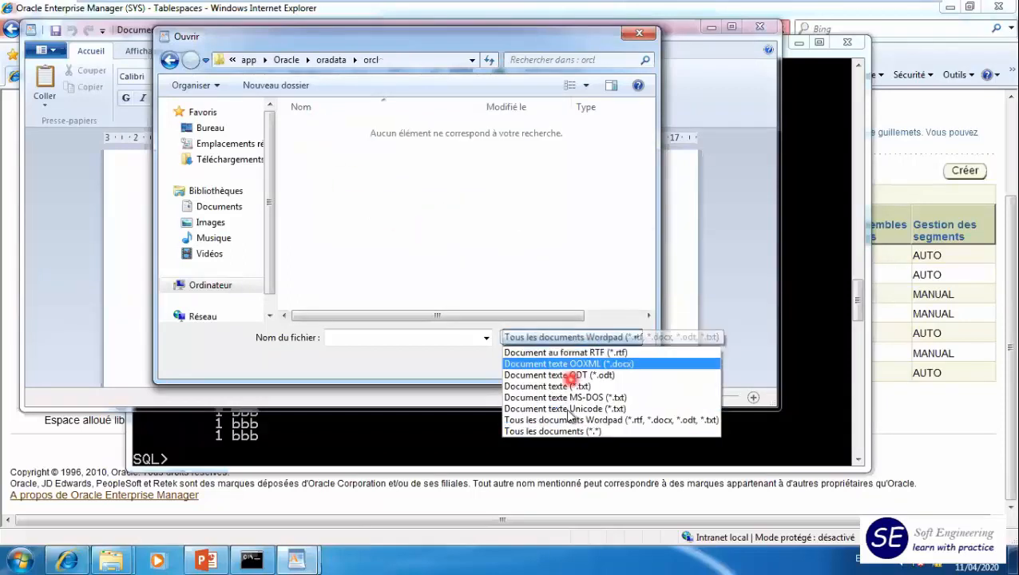
pyautogui.click(559, 430)
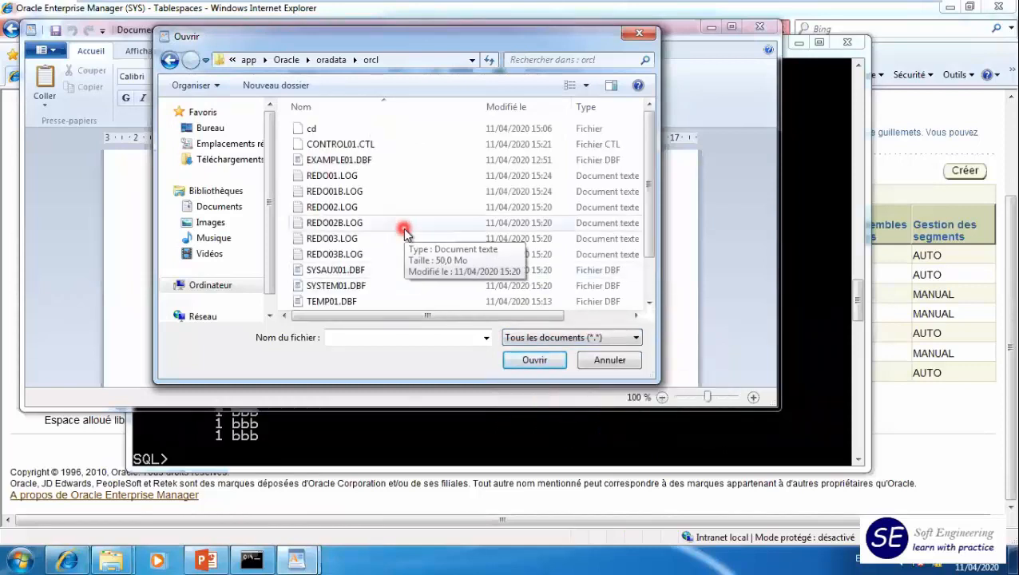
pyautogui.click(649, 289)
pyautogui.click(328, 299)
pyautogui.click(540, 364)
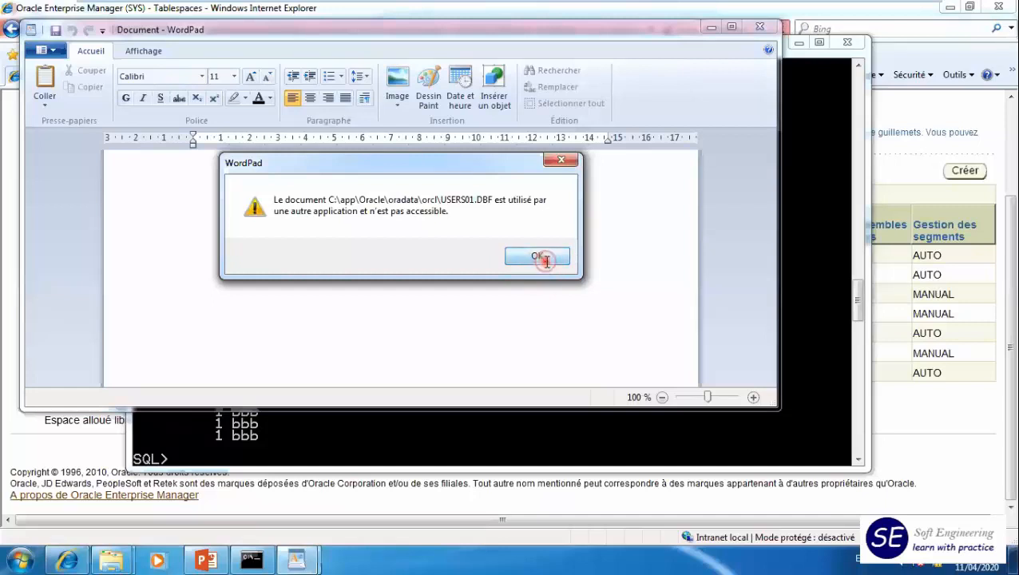
pyautogui.click(542, 257)
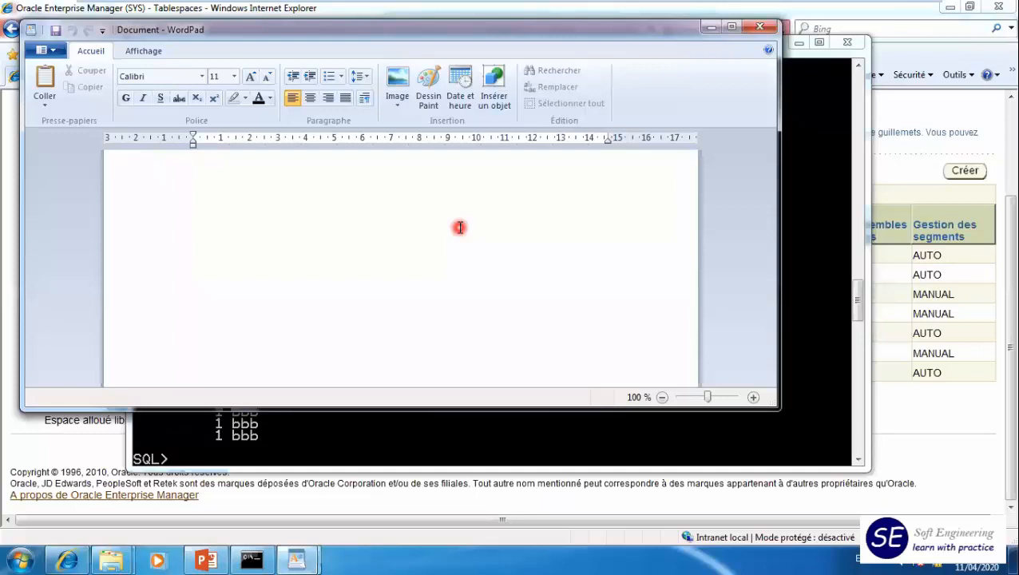
# - Search Windows for LockHunter, launch it and accept the elevation request
pyautogui.click(25, 557)
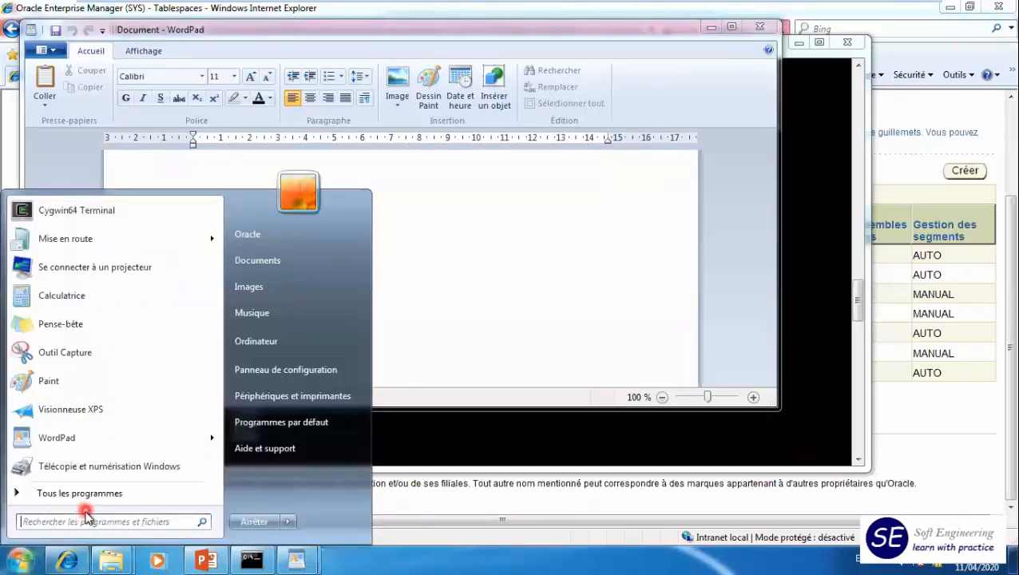
pyautogui.click(77, 521)
pyautogui.write('lo')
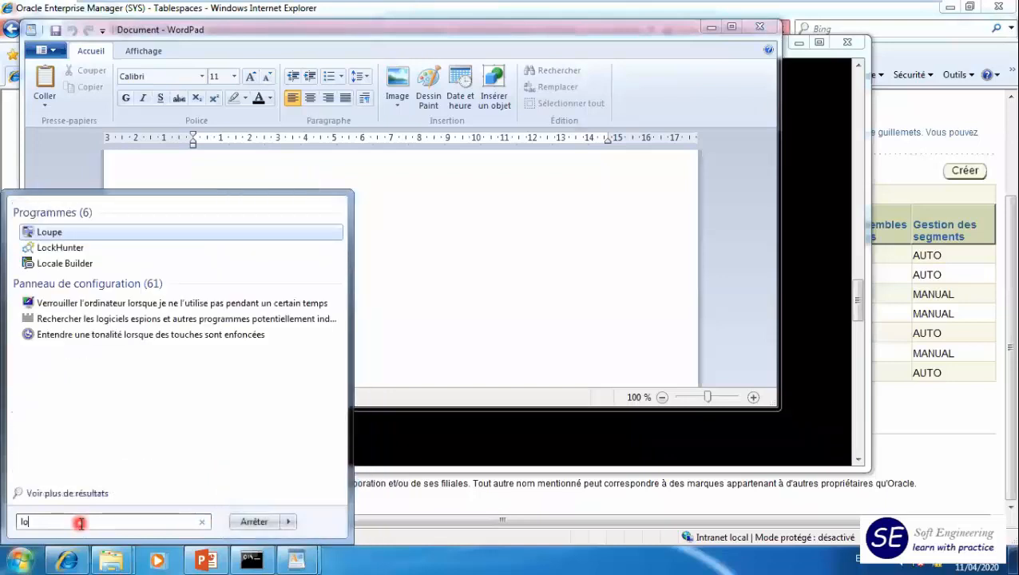
pyautogui.click(76, 249)
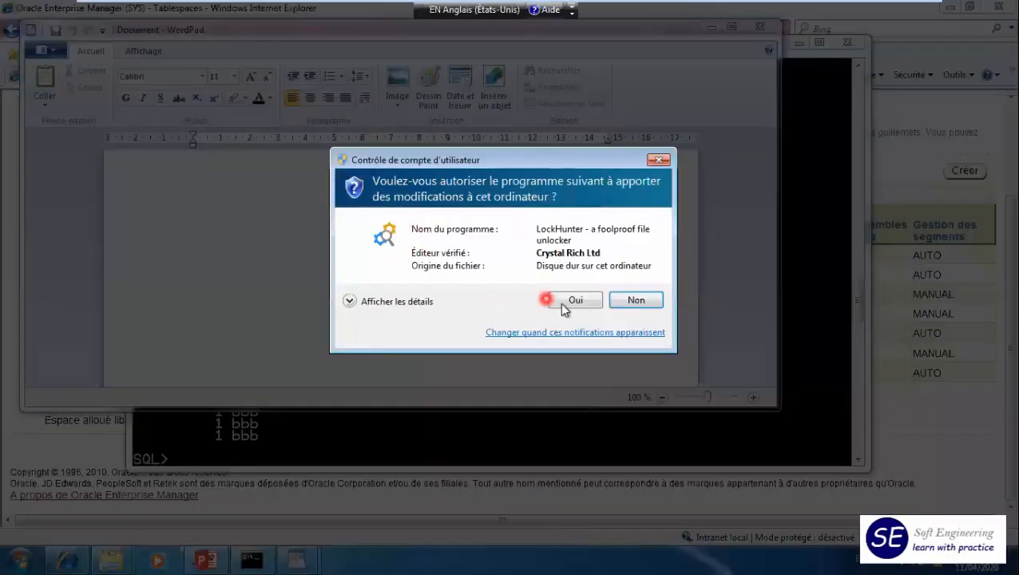
pyautogui.click(562, 303)
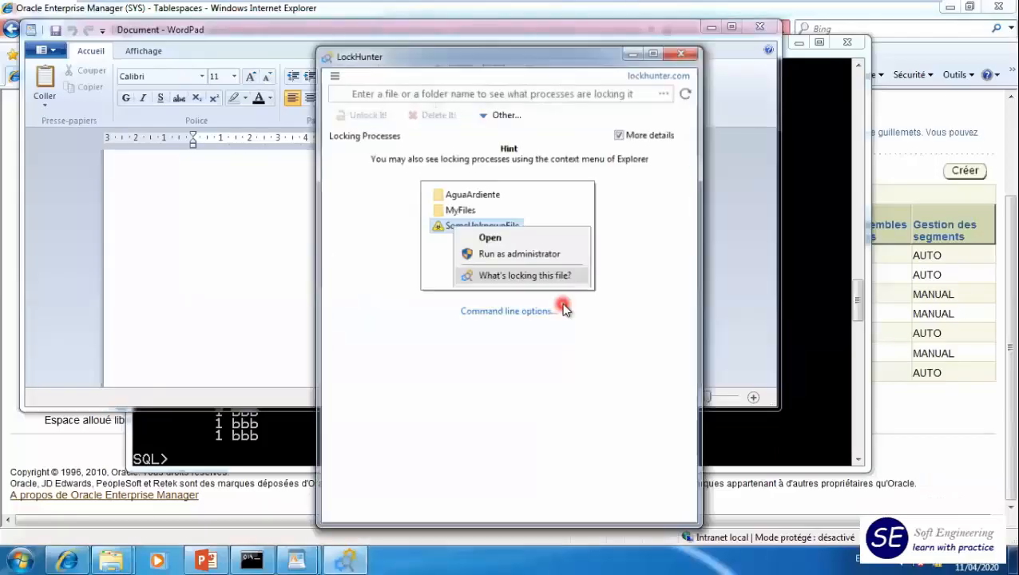
# - Load the datafile USERS01.DBF from the orcl folder into LockHunter and unlock it from its locking process
pyautogui.click(668, 93)
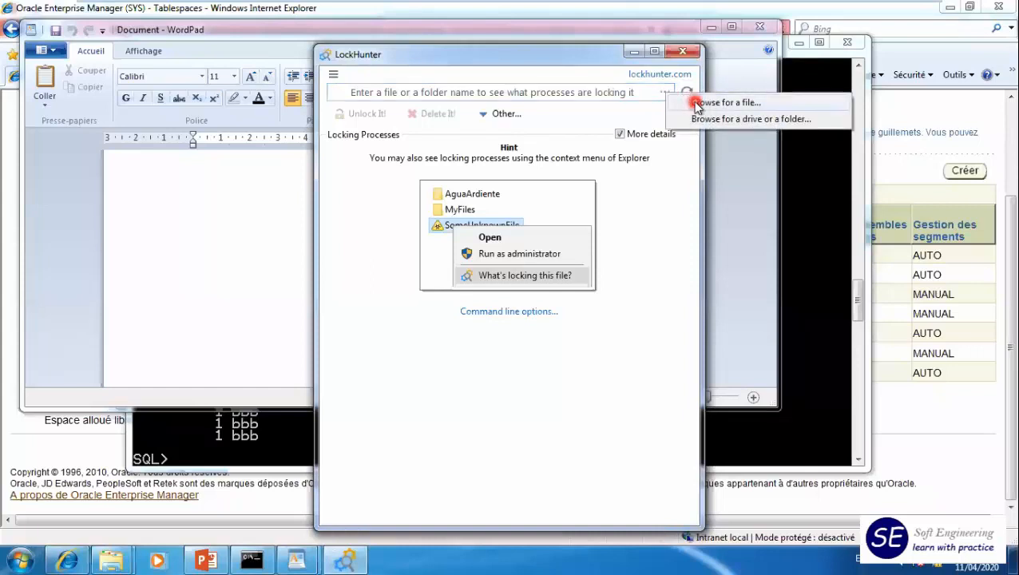
pyautogui.click(695, 103)
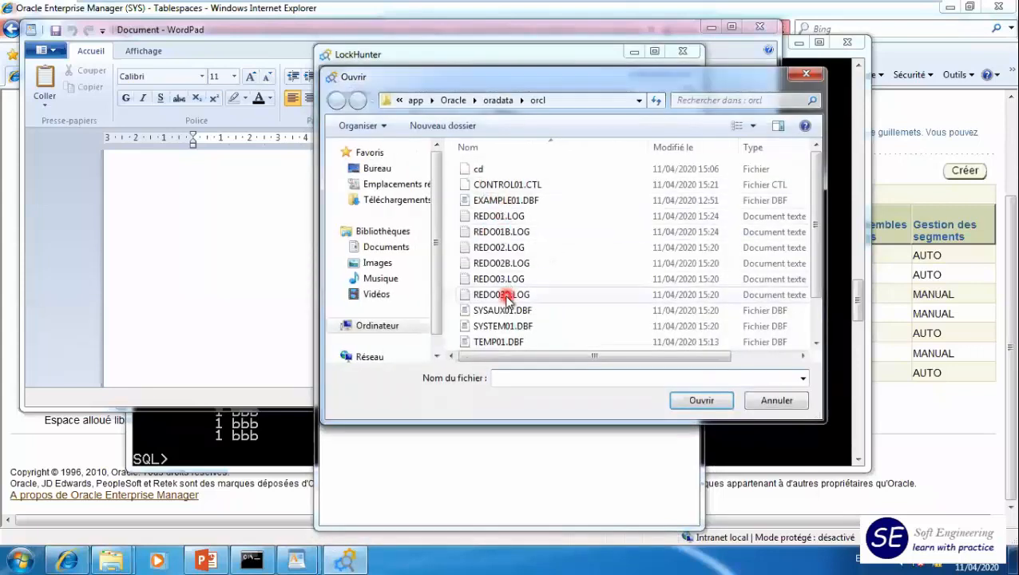
pyautogui.scroll(-1, 822, 240)
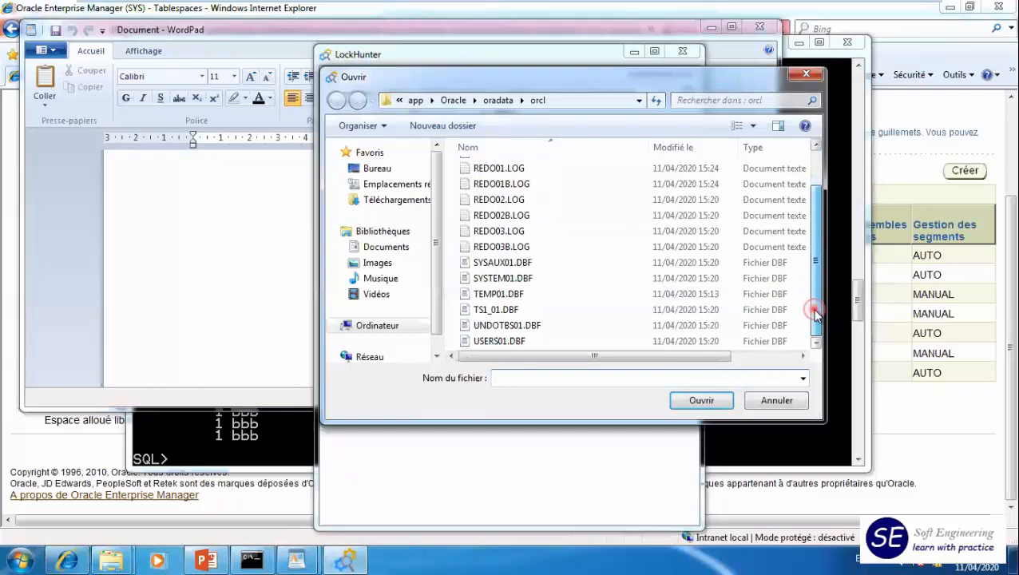
pyautogui.click(524, 341)
pyautogui.click(700, 400)
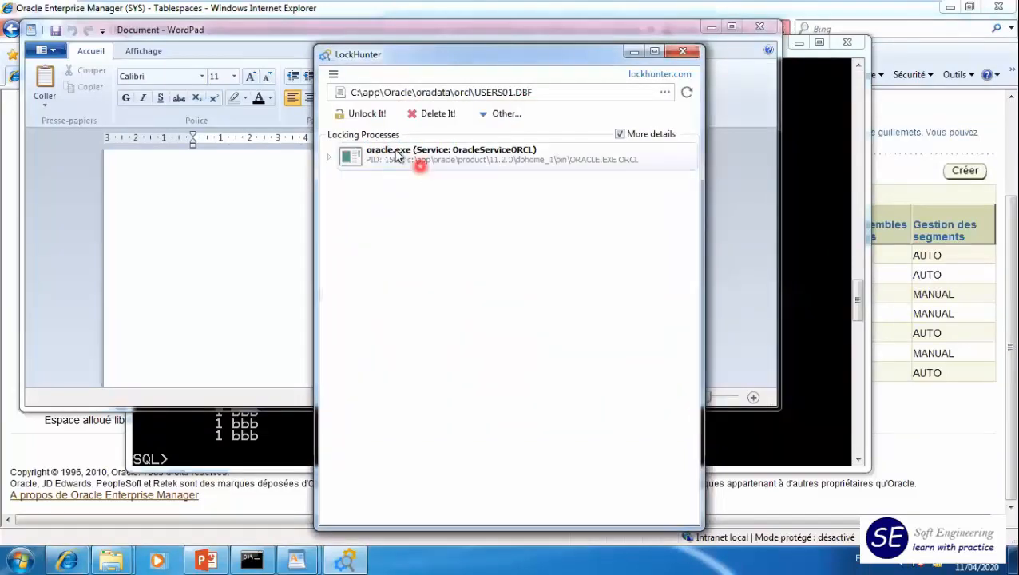
pyautogui.click(367, 116)
pyautogui.click(557, 336)
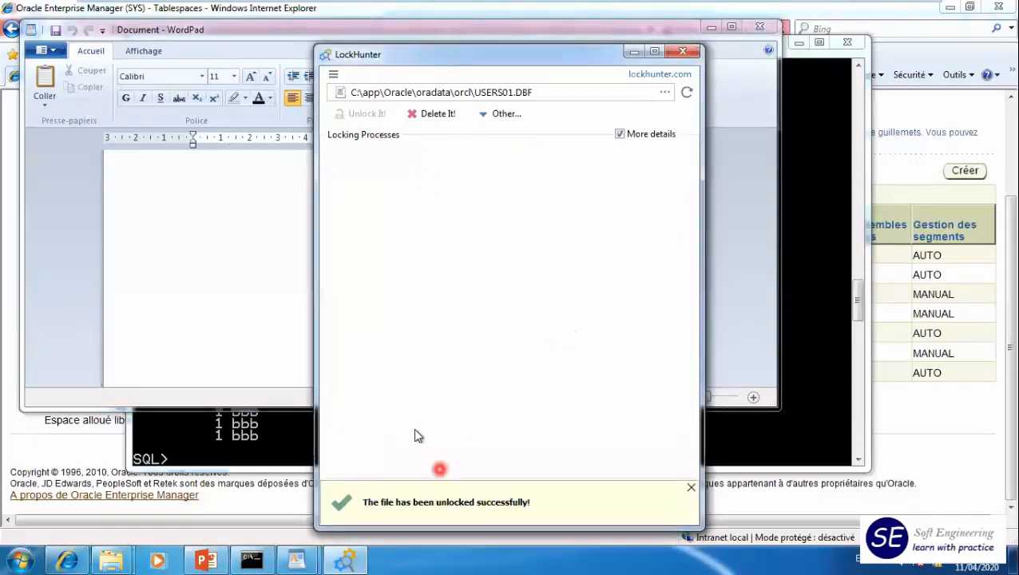
# - Switch to WordPad and open the datafile USERS01.DBF from the orcl folder
pyautogui.click(152, 198)
pyautogui.click(45, 50)
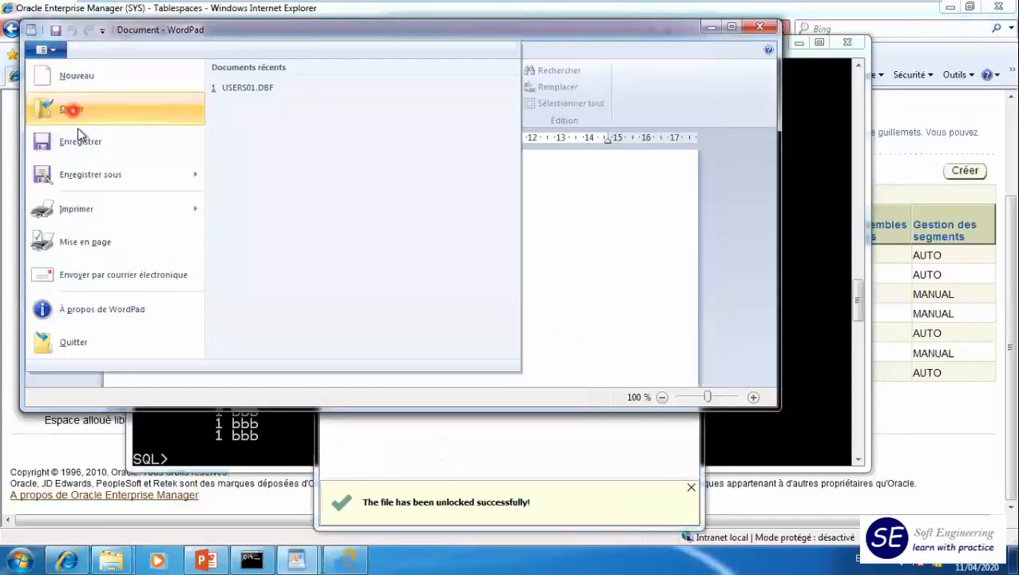
pyautogui.click(82, 112)
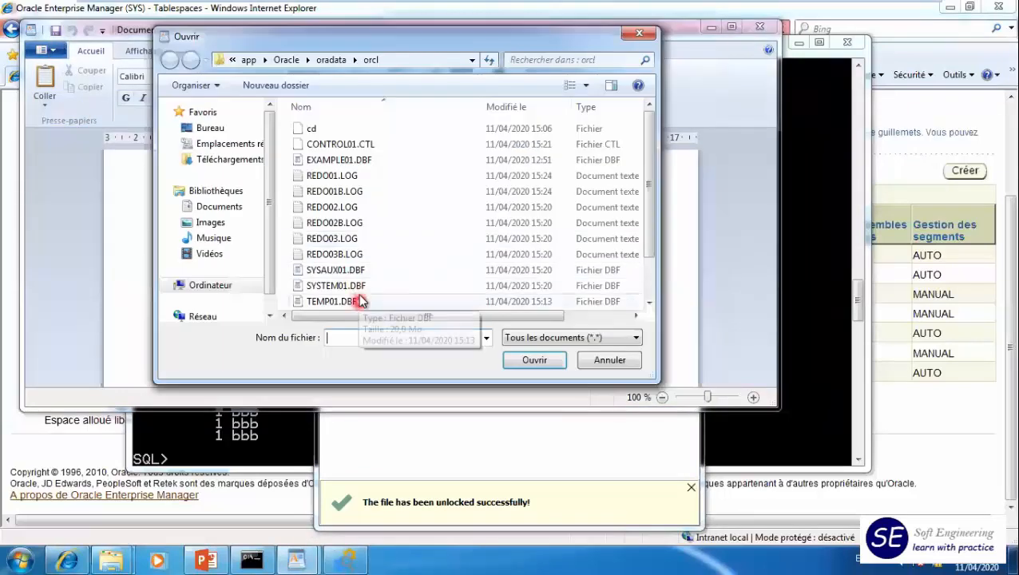
pyautogui.scroll(-2, 646, 227)
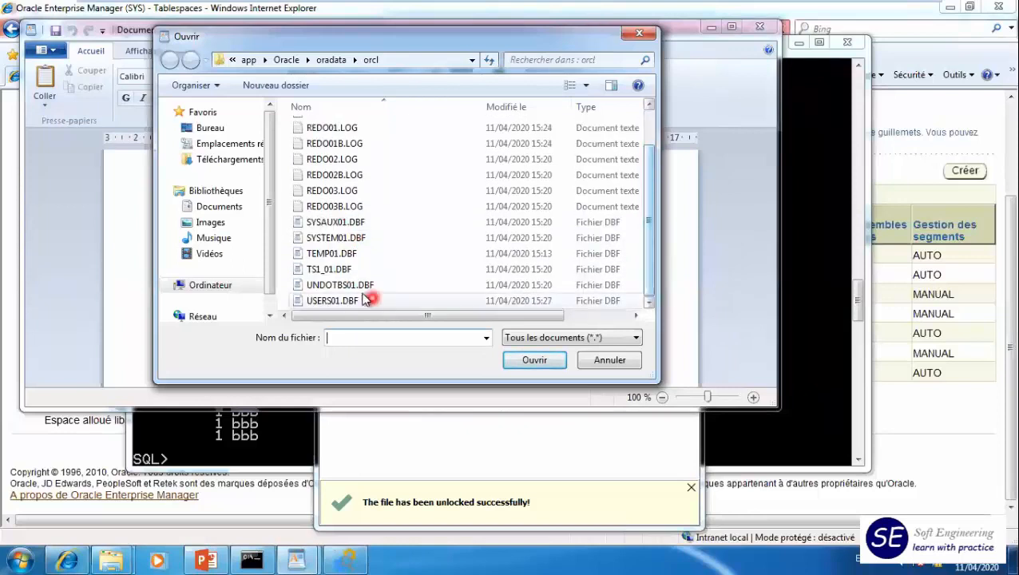
pyautogui.click(351, 300)
pyautogui.click(546, 359)
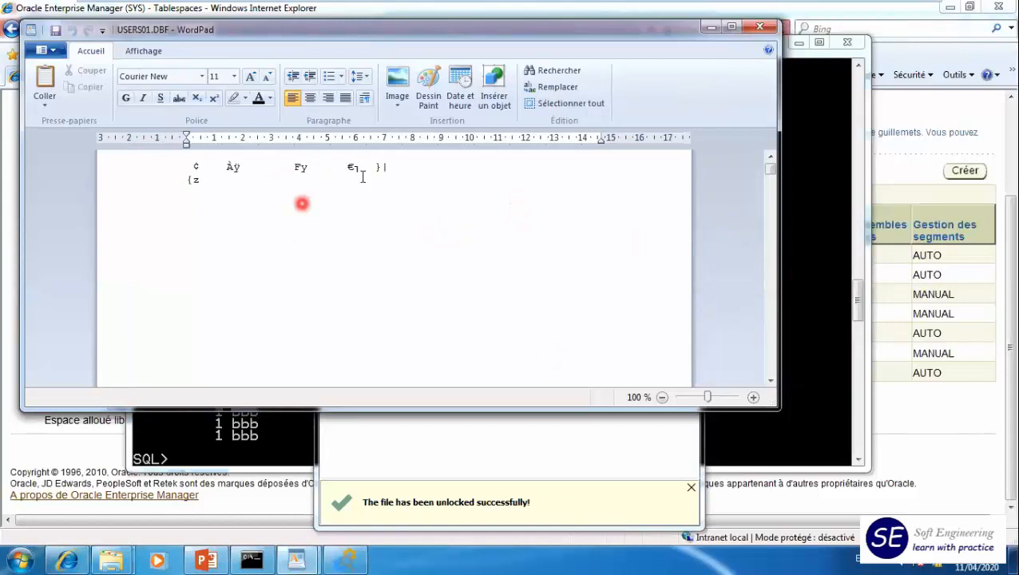
# - Replace the content at the start of USERS01.DBF with "blablablabla" and save the file
pyautogui.moveTo(772, 165)
pyautogui.mouseDown()
pyautogui.moveTo(769, 200)
pyautogui.moveTo(762, 154)
pyautogui.mouseUp()
pyautogui.moveTo(186, 159); pyautogui.dragTo(348, 345)
pyautogui.write('b')
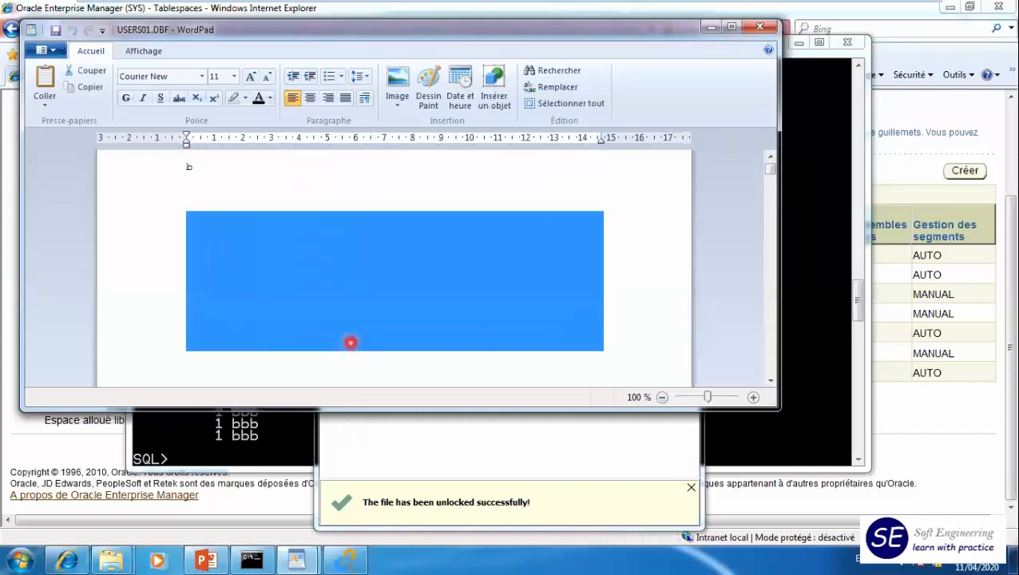
pyautogui.write('lablablabla')
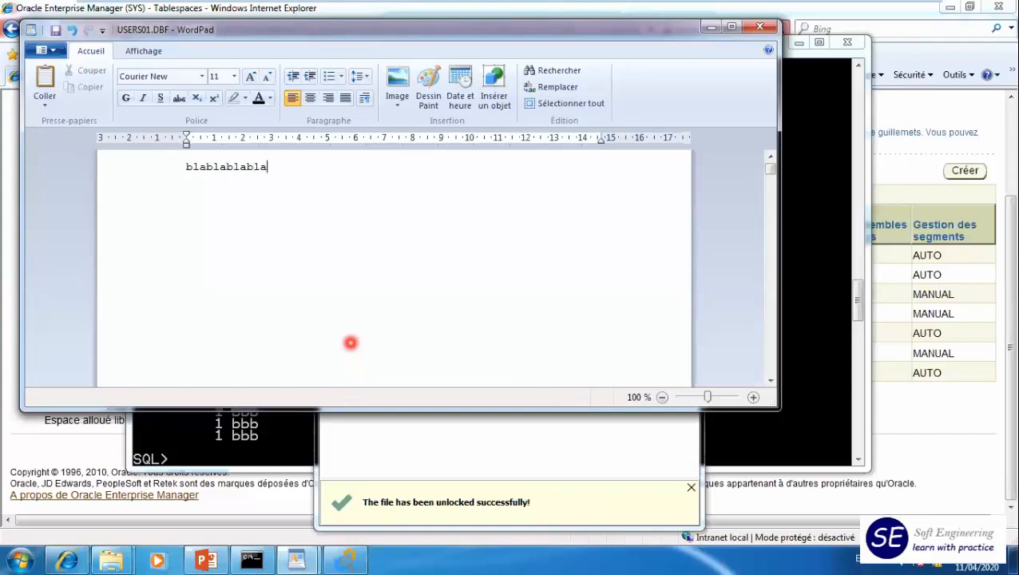
pyautogui.click(56, 30)
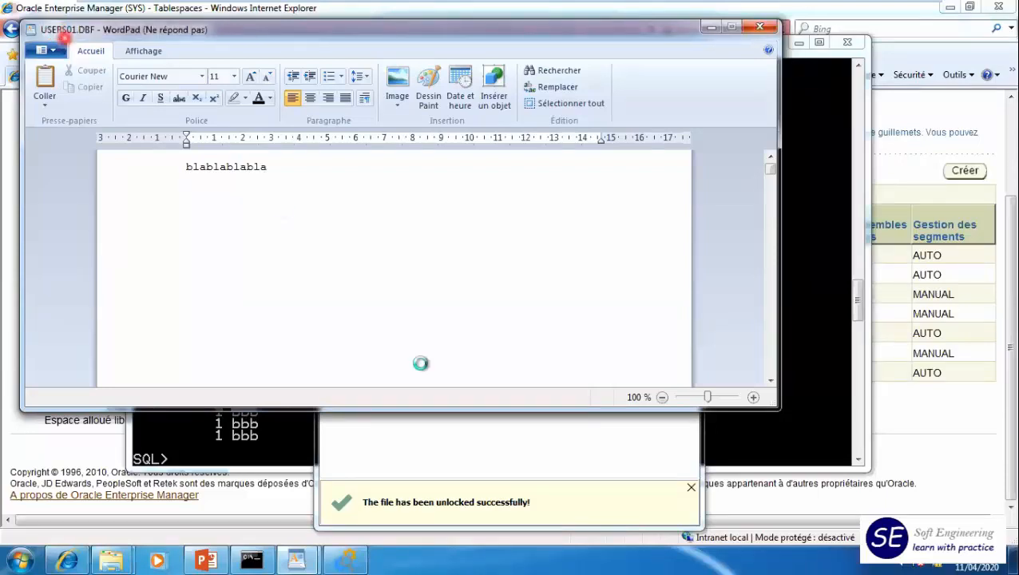
# - Switch to the SQL*Plus window and query all rows of hr.employees
pyautogui.click(809, 423)
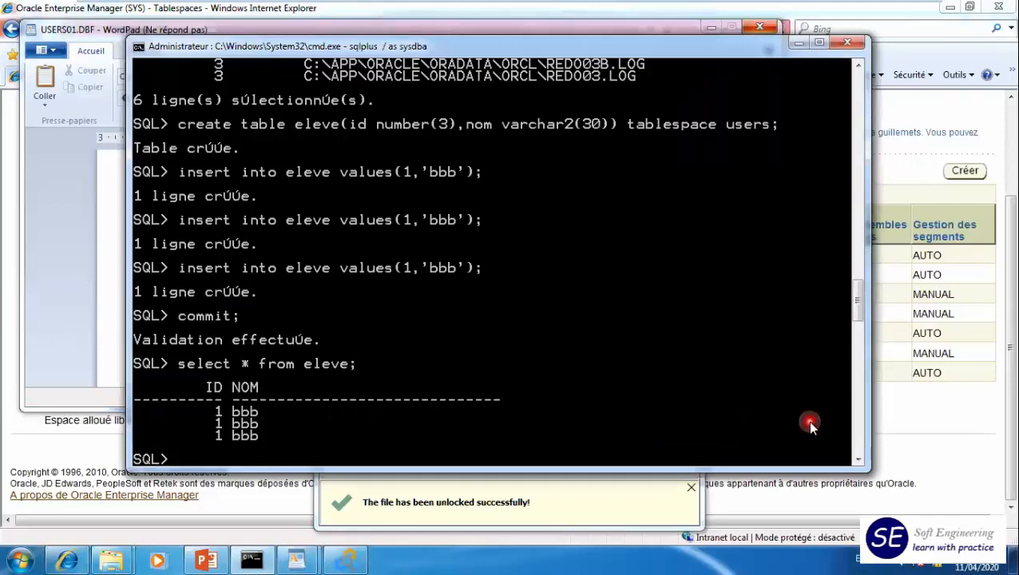
pyautogui.write('select * from hr.employee')
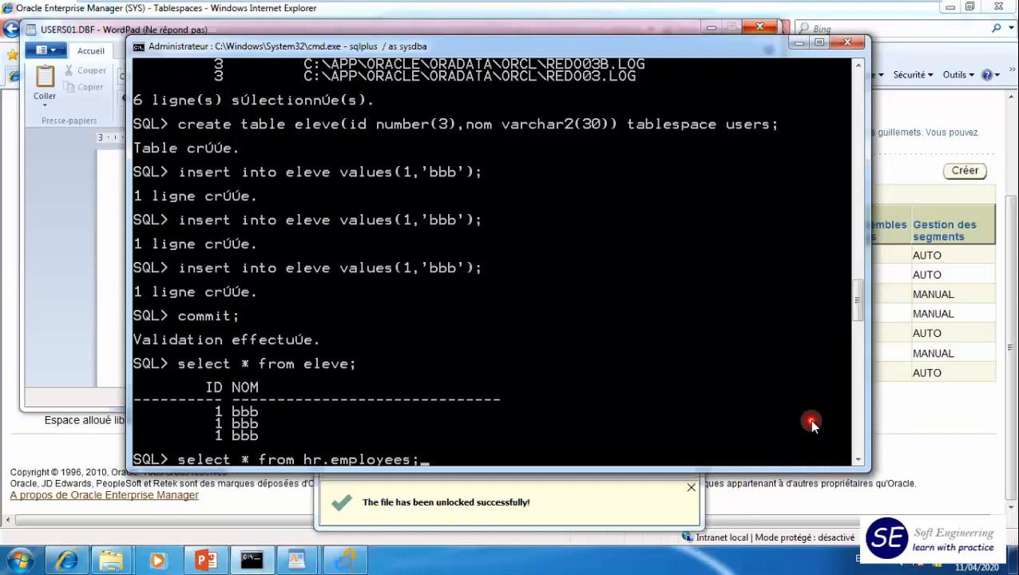
pyautogui.write('s;')
pyautogui.press('Return')
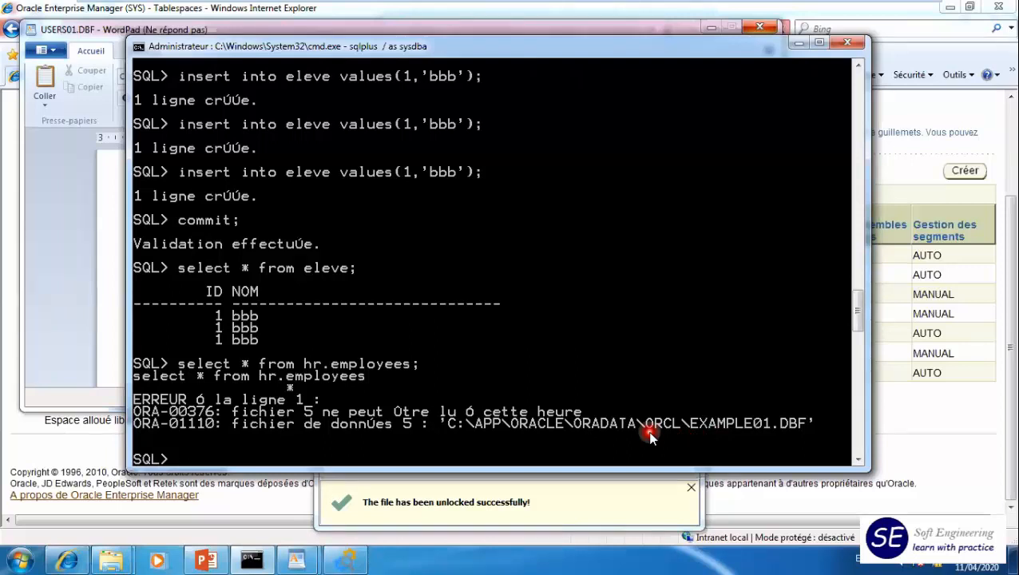
# - Query all columns of the user_tables view
pyautogui.write('select')
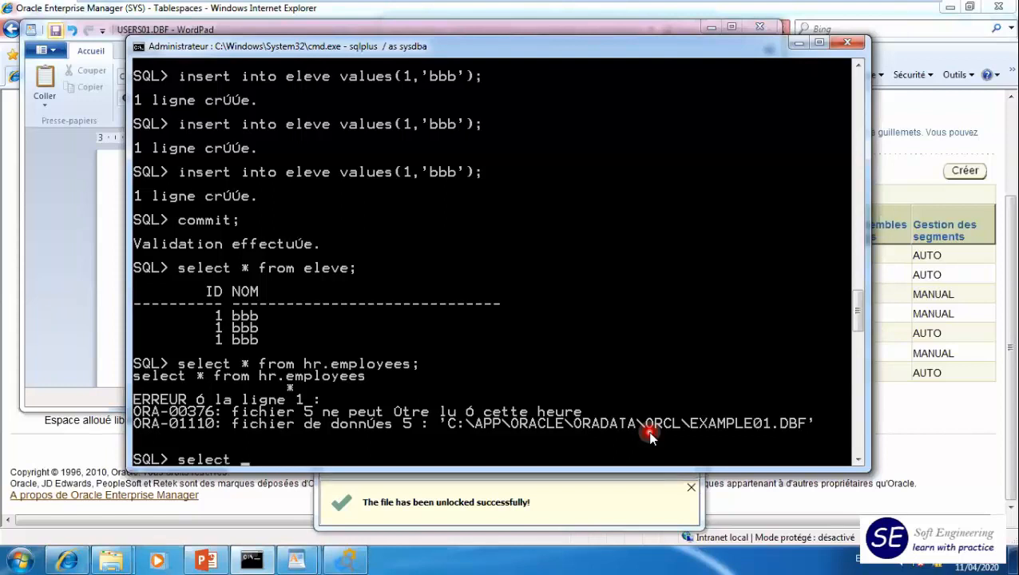
pyautogui.write(' * from')
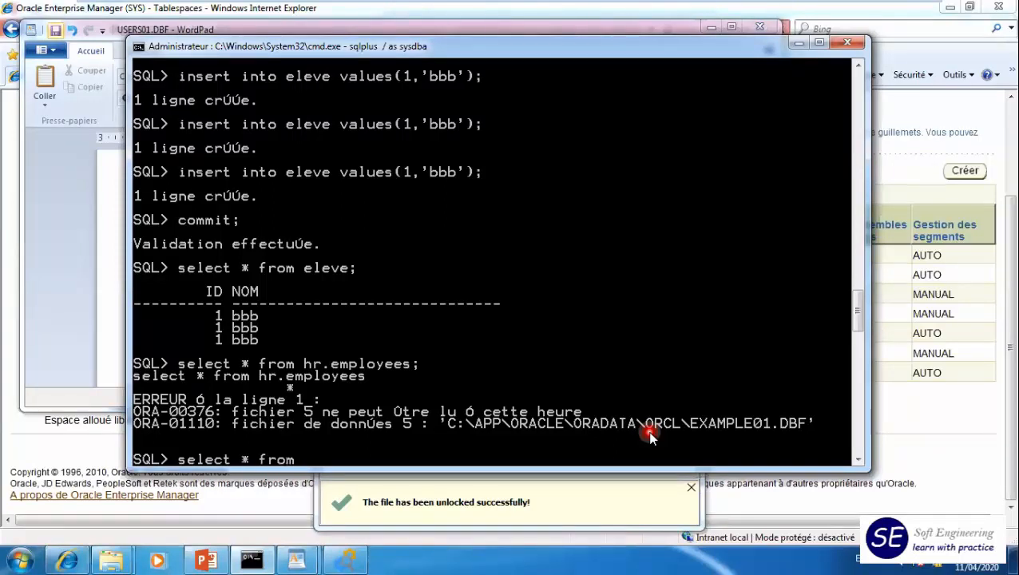
pyautogui.write(' user_tables;')
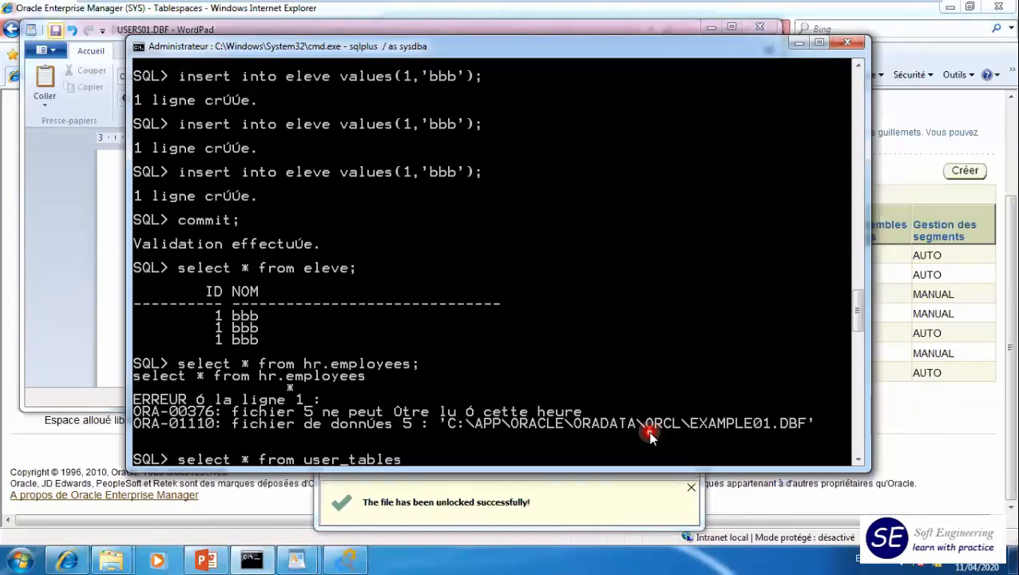
pyautogui.press('Return')
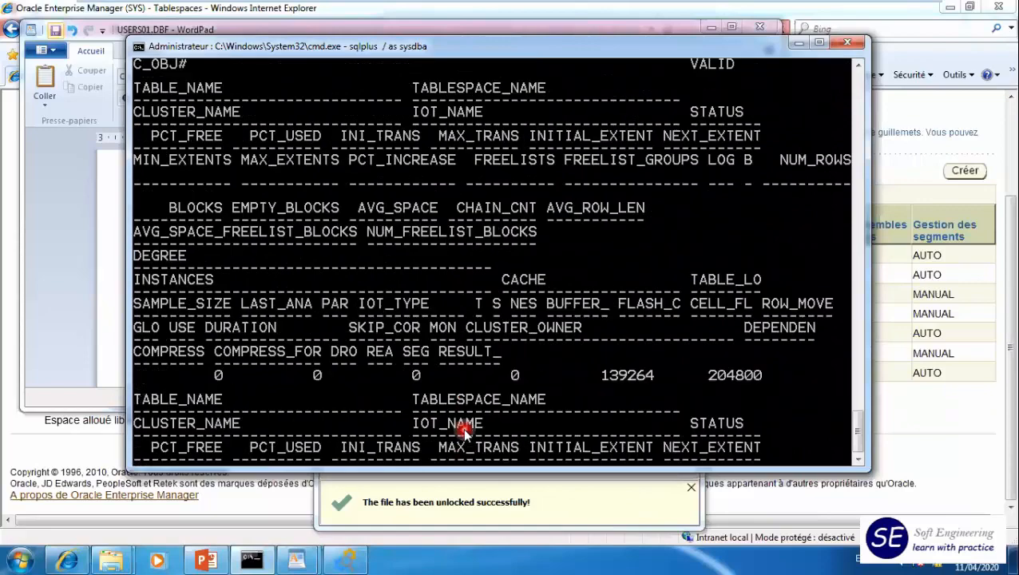
# - Query all rows of the eleve table to check whether its data is still readable
pyautogui.write('select')
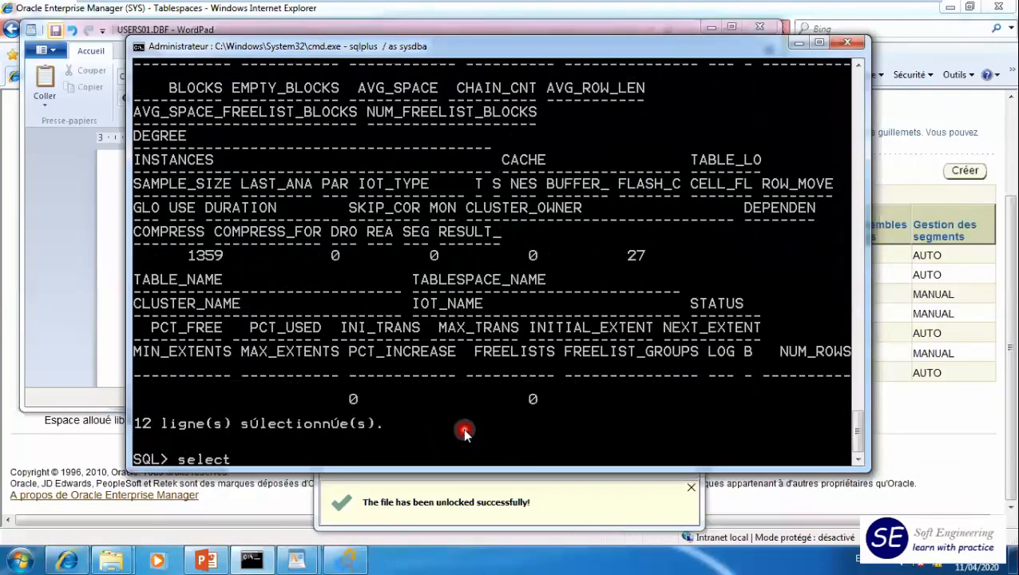
pyautogui.write(' *')
pyautogui.write(' f')
pyautogui.press('BackSpace')
pyautogui.write('from eleve;')
pyautogui.press('Return')
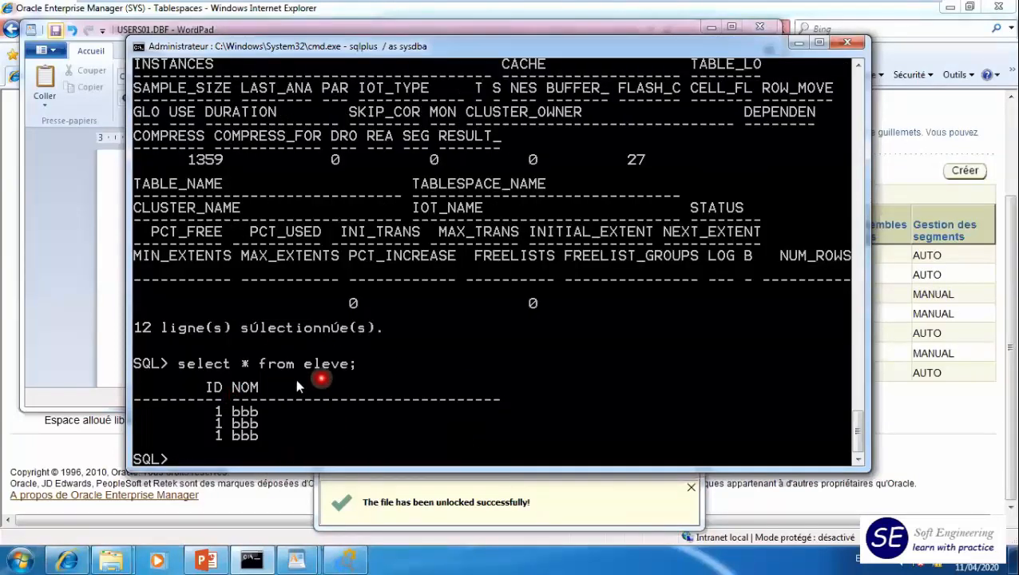
# - Flush the database buffer cache with alter system flush buffer_cache
pyautogui.write('alter system')
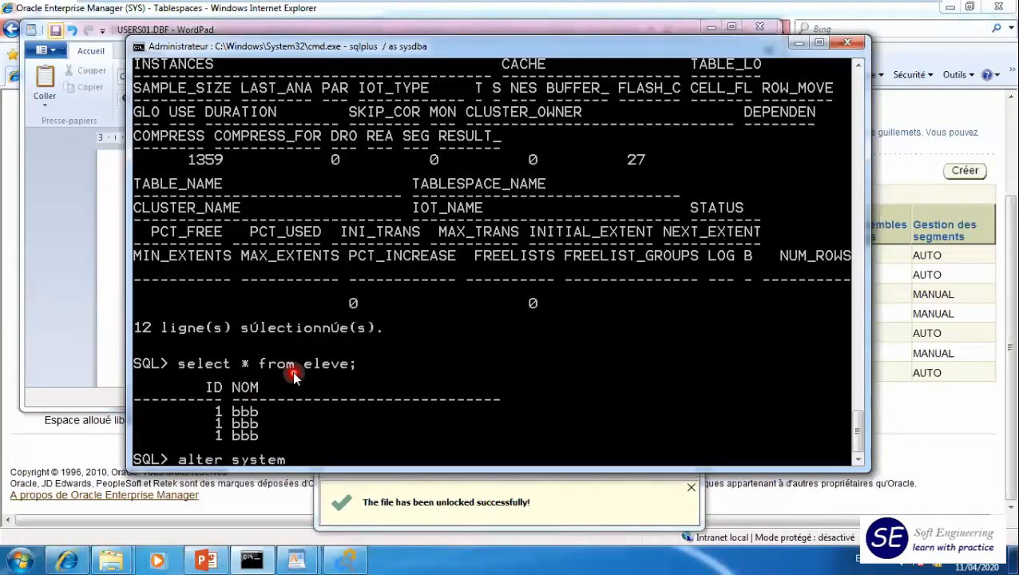
pyautogui.write(' flush')
pyautogui.write(' buff')
pyautogui.write('er_ca')
pyautogui.write('sh')
pyautogui.write('e')
pyautogui.press('BackSpace')
pyautogui.press('BackSpace')
pyautogui.press('BackSpace')
pyautogui.write('che;')
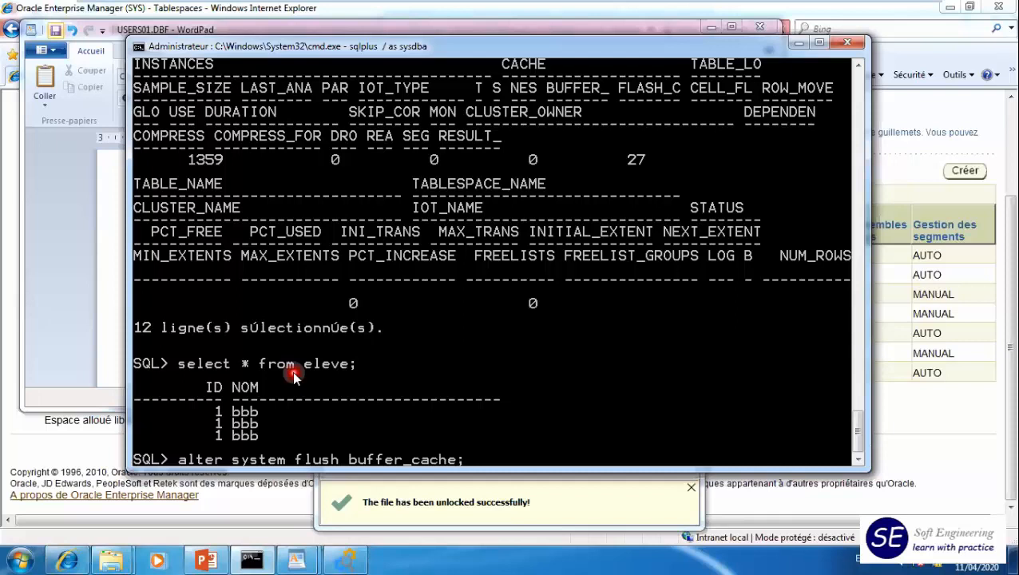
pyautogui.press('Return')
# - Rerun the query on the eleve table with the buffer cache emptied
pyautogui.press('Up')
pyautogui.press('Up')
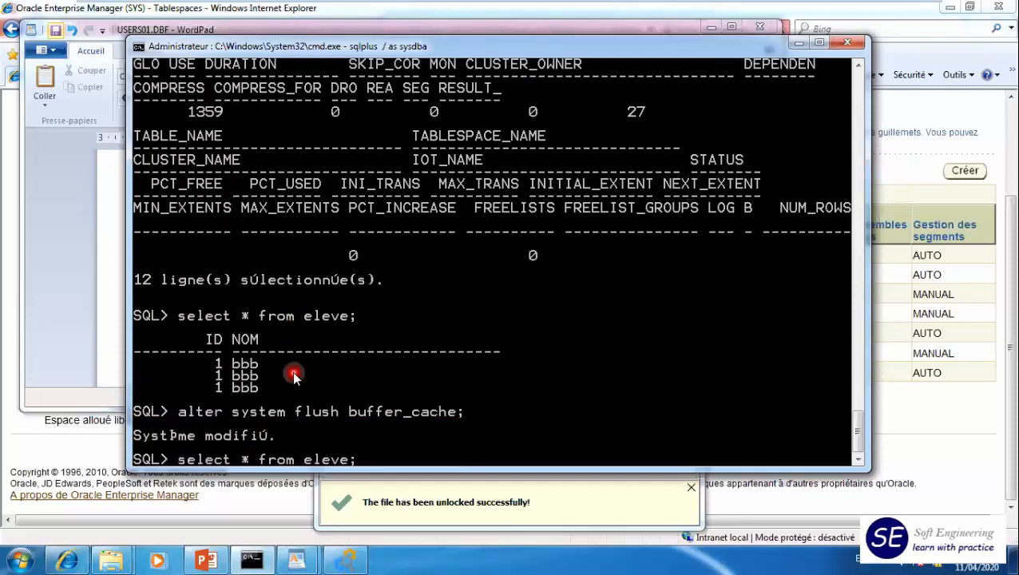
pyautogui.press('Return')
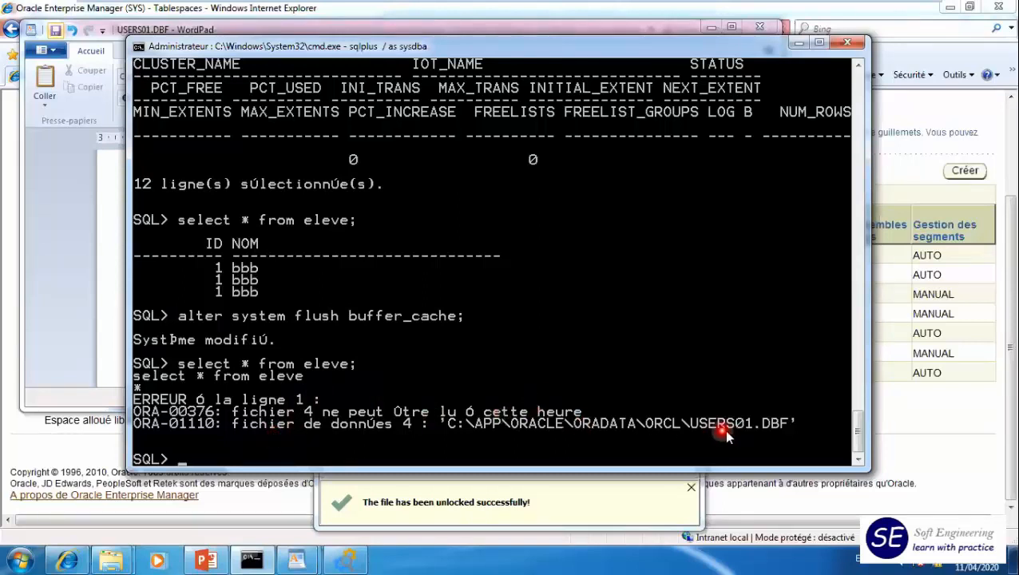
# - Take the datafile 'C:\APP\ORACLE\ORADATA\ORCL\USERS01.DBF' offline with an alter database statement, reusing the path from the error text
pyautogui.write('alte')
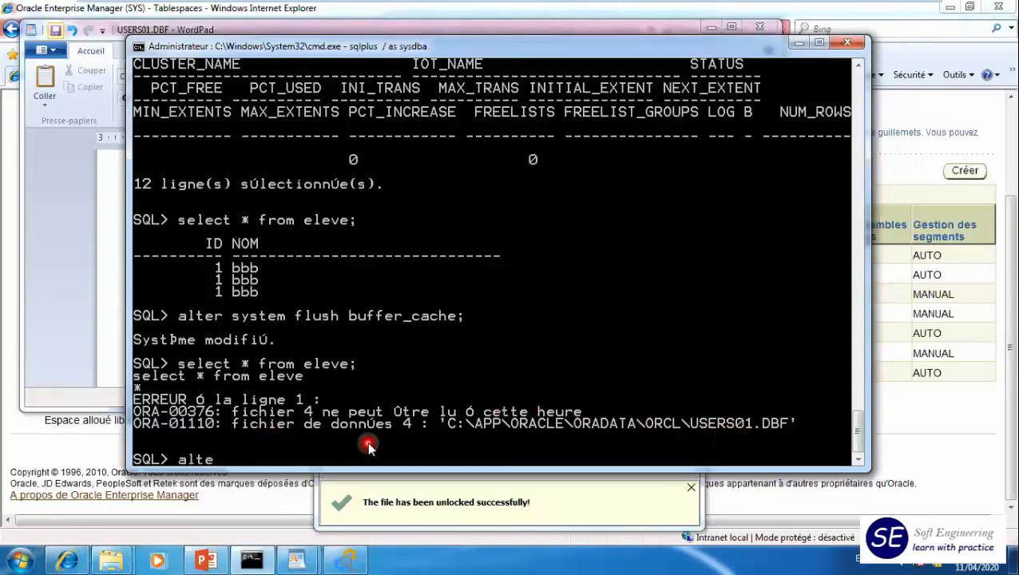
pyautogui.write('r database dat')
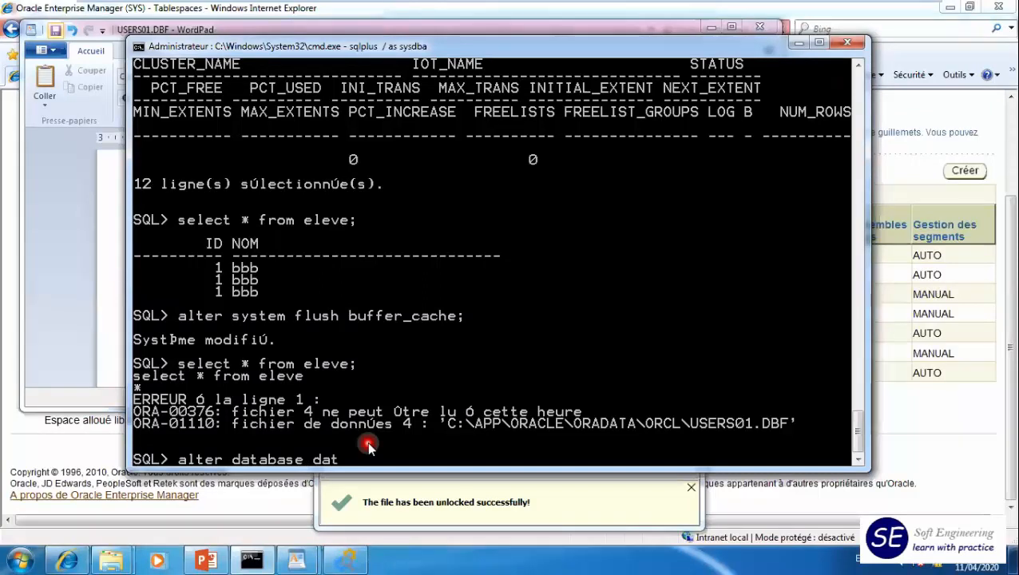
pyautogui.write('afile')
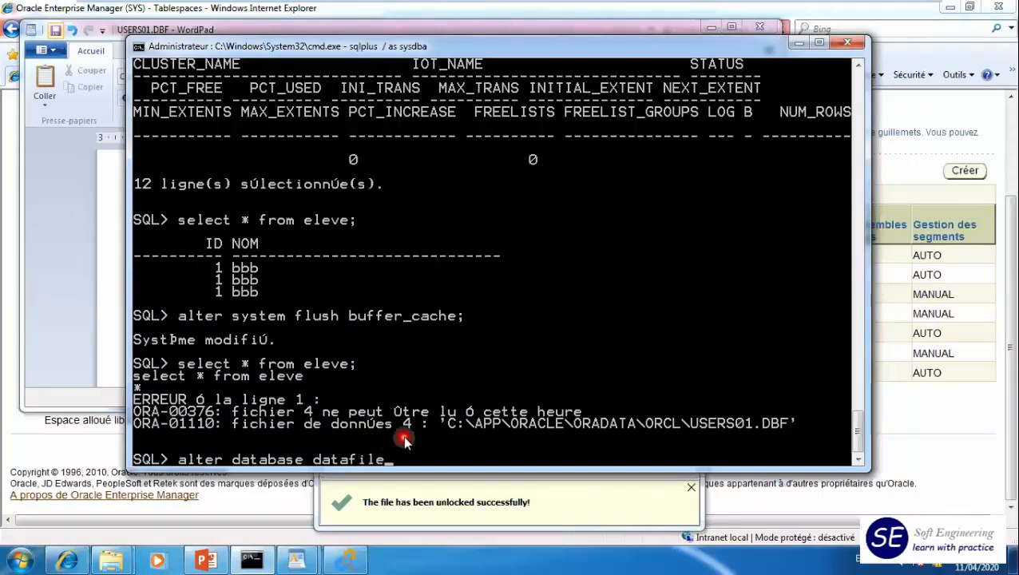
pyautogui.click(441, 422)
pyautogui.moveTo(440, 422); pyautogui.dragTo(799, 428)
pyautogui.rightClick(799, 428)
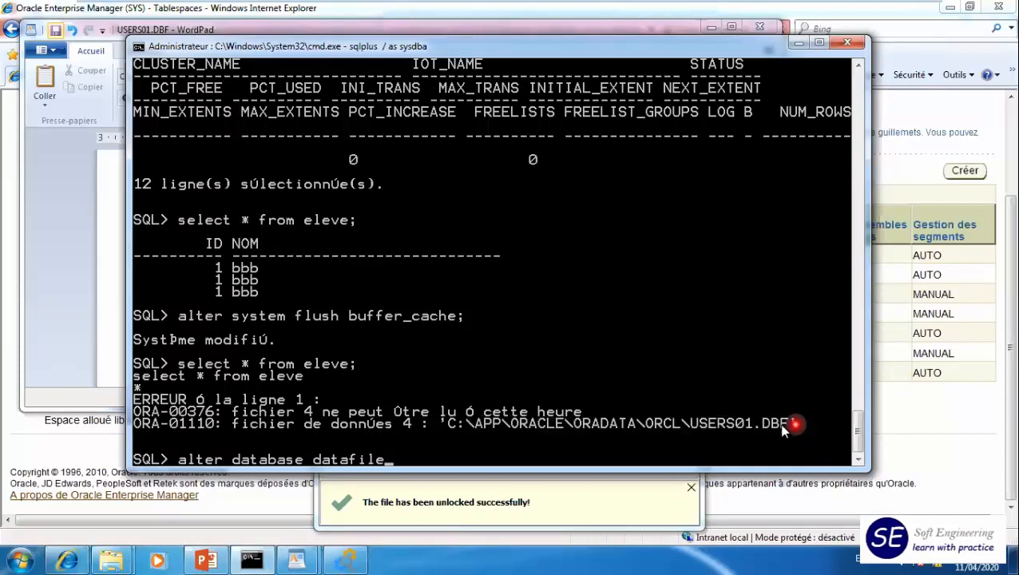
pyautogui.rightClick(567, 452)
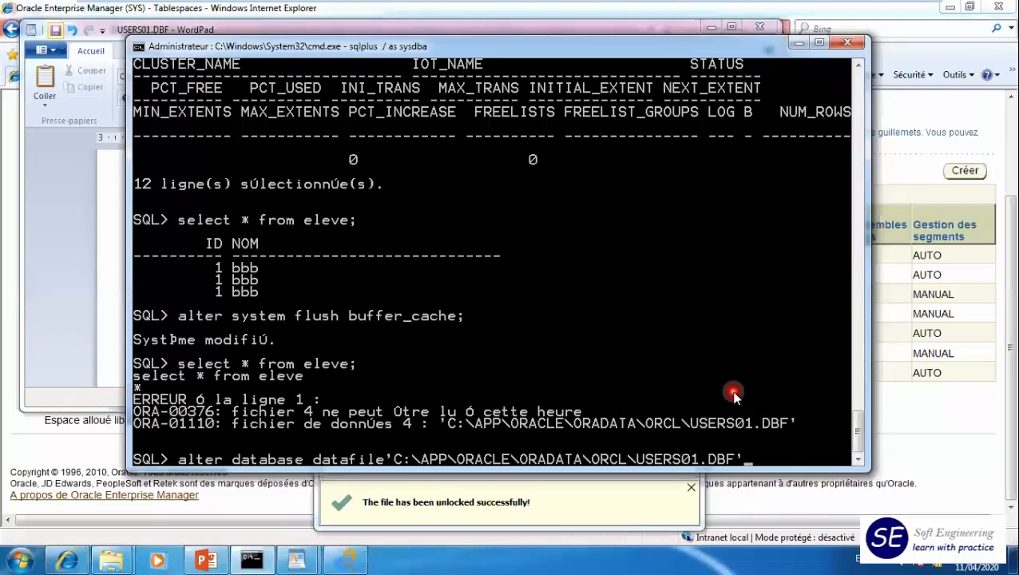
pyautogui.write('offline;')
pyautogui.press('Return')
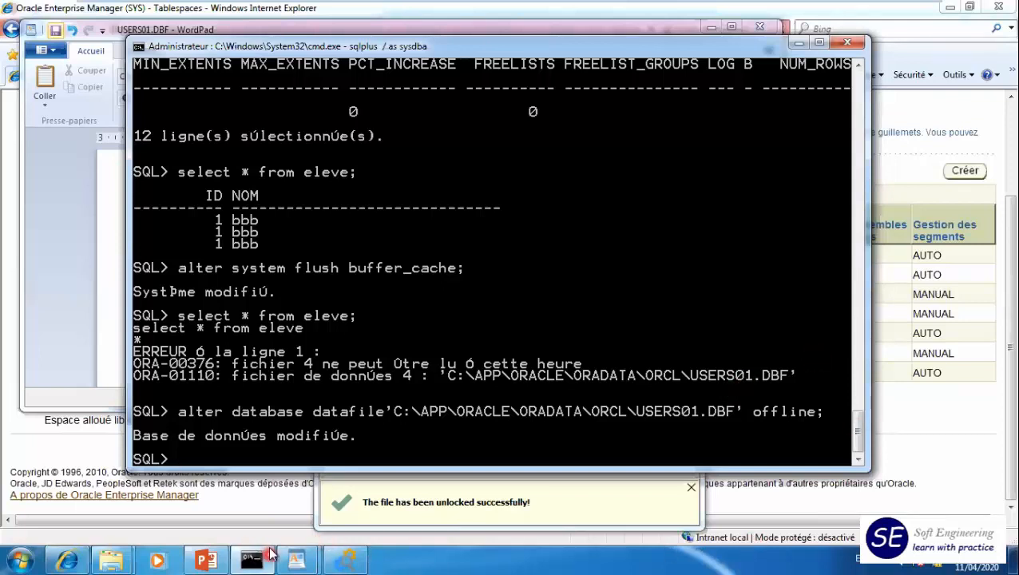
# - Copy the backup datafile USERS01_bcp.DBF from the um2 folder
pyautogui.moveTo(111, 559)
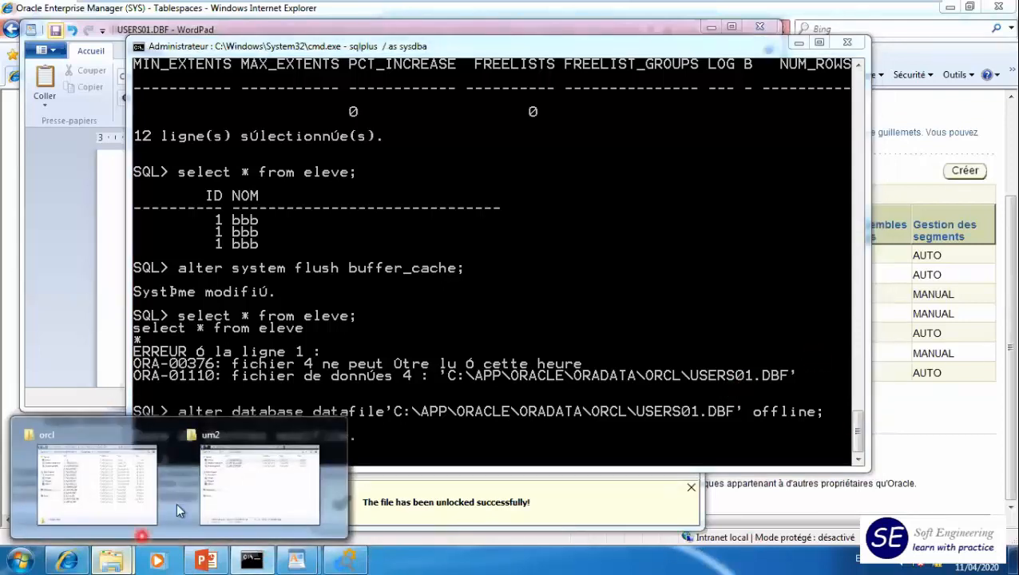
pyautogui.click(234, 470)
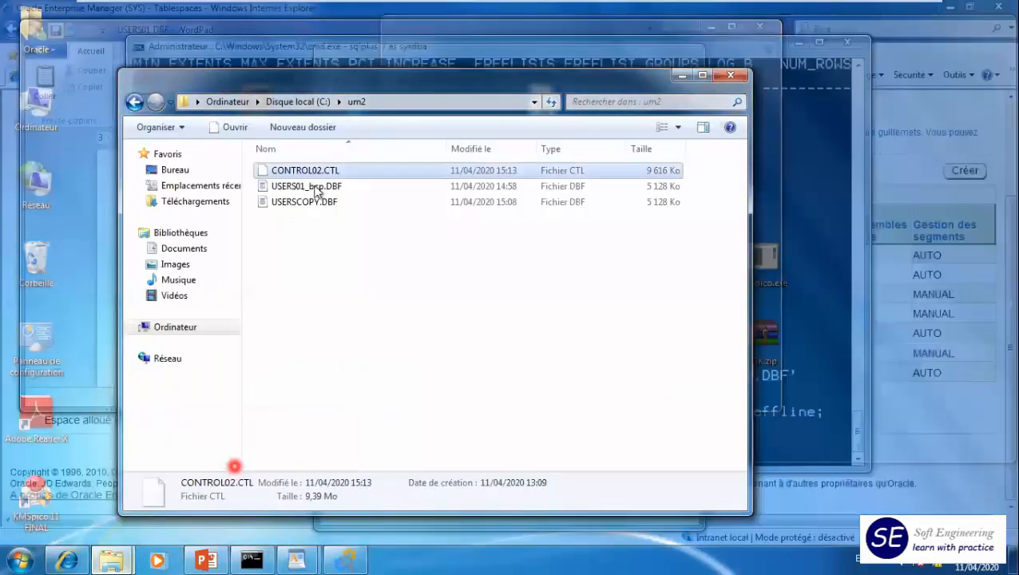
pyautogui.click(307, 188)
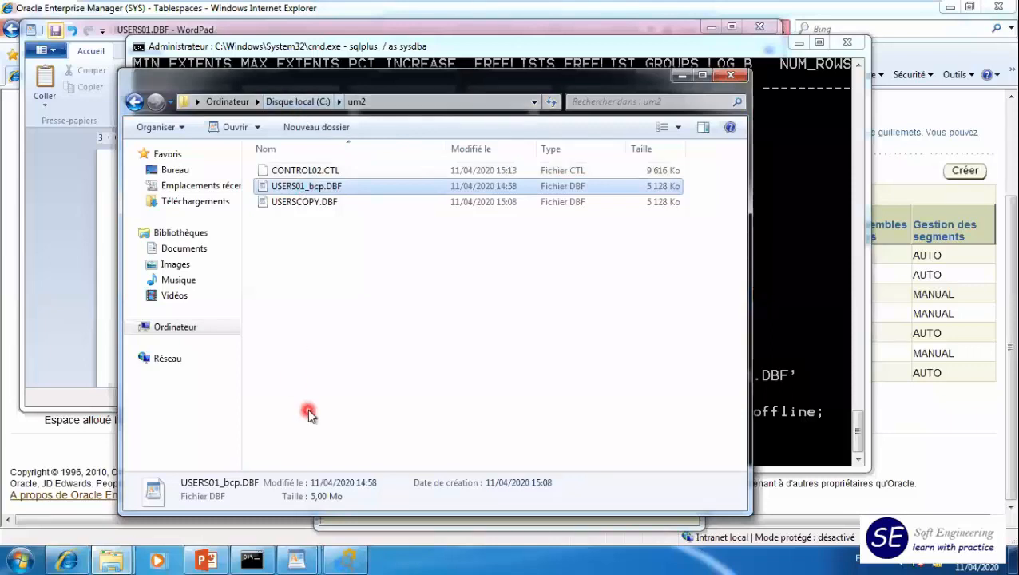
# - Delete the corrupted USERS01.DBF from the oradata orcl folder, continuing with administrator rights
pyautogui.click(122, 550)
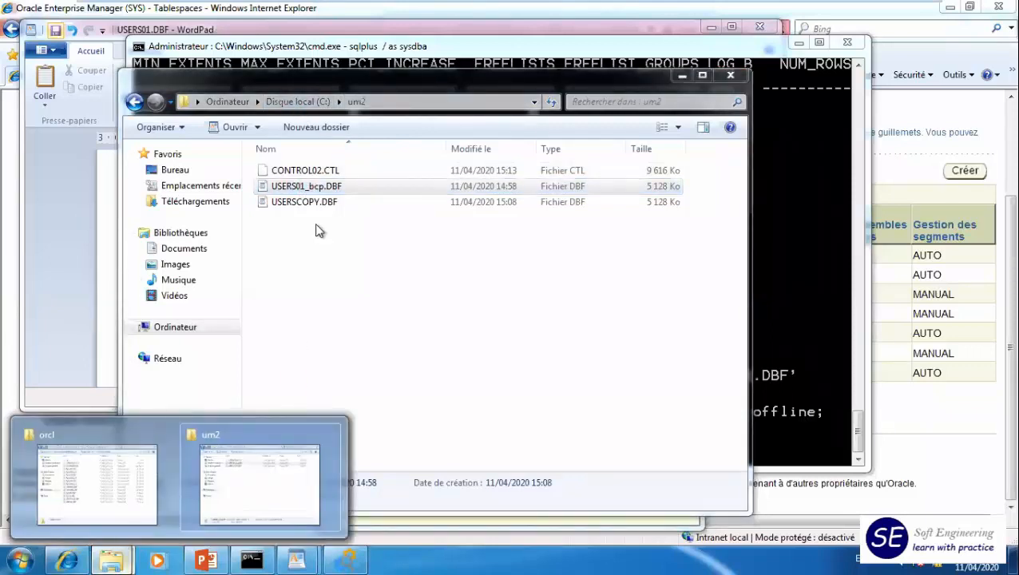
pyautogui.click(97, 479)
pyautogui.click(530, 337)
pyautogui.click(539, 428)
pyautogui.press('Delete')
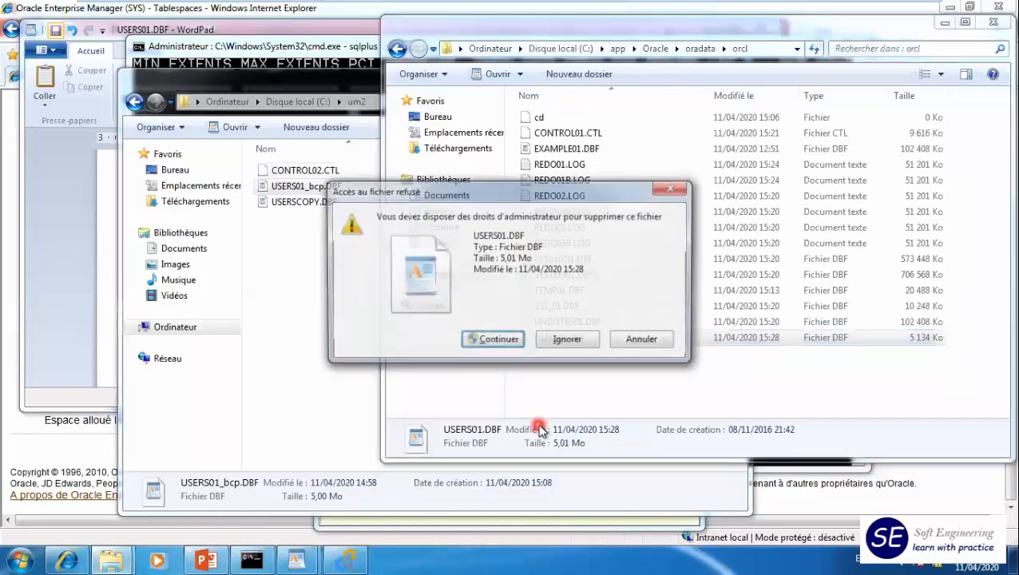
pyautogui.click(505, 340)
# - Paste the backup copy into the orcl folder and rename it USERS01.DBF
pyautogui.rightClick(561, 377)
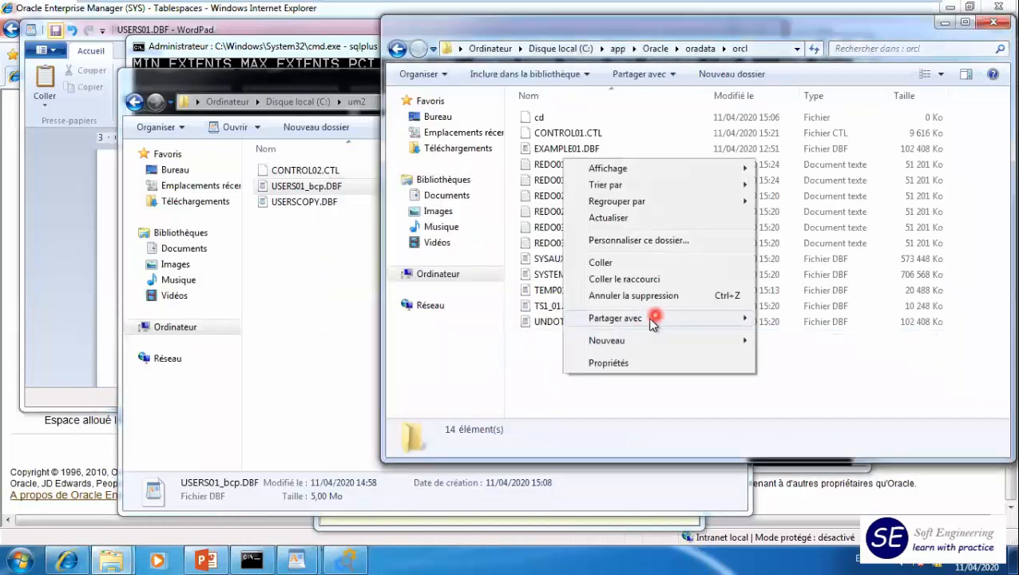
pyautogui.click(613, 264)
pyautogui.click(567, 337)
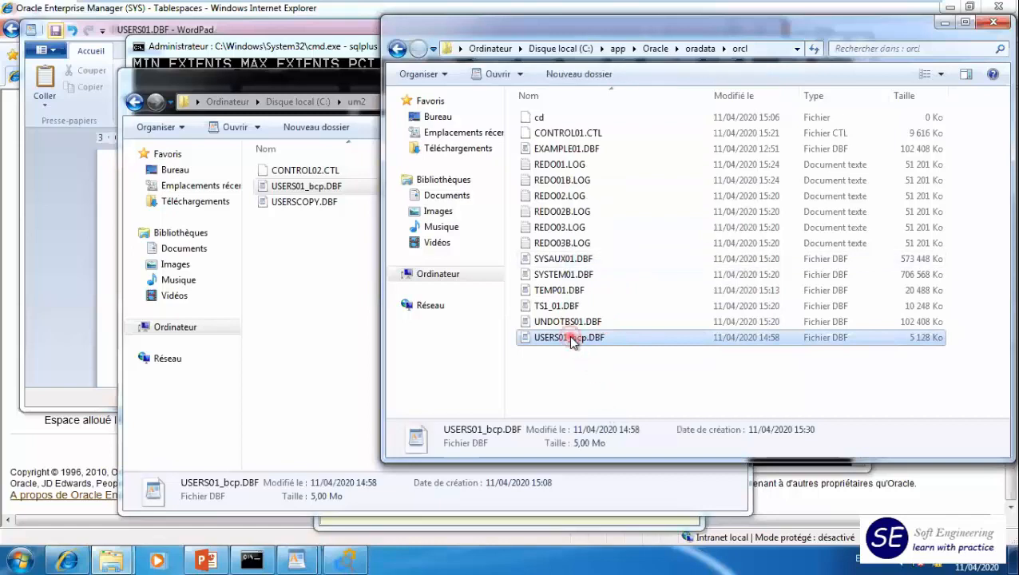
pyautogui.moveTo(568, 337); pyautogui.dragTo(586, 339)
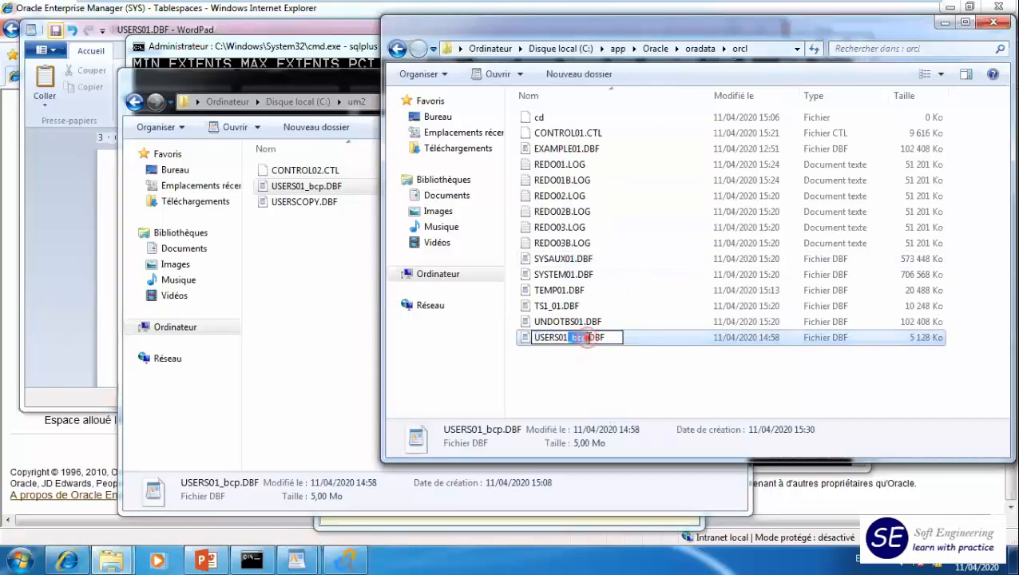
pyautogui.press('BackSpace')
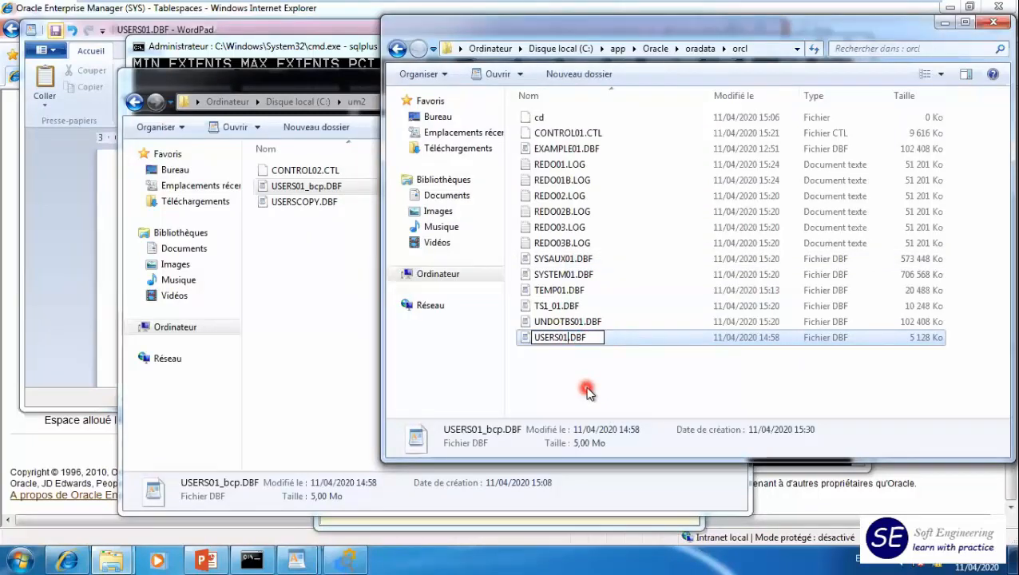
pyautogui.press('Return')
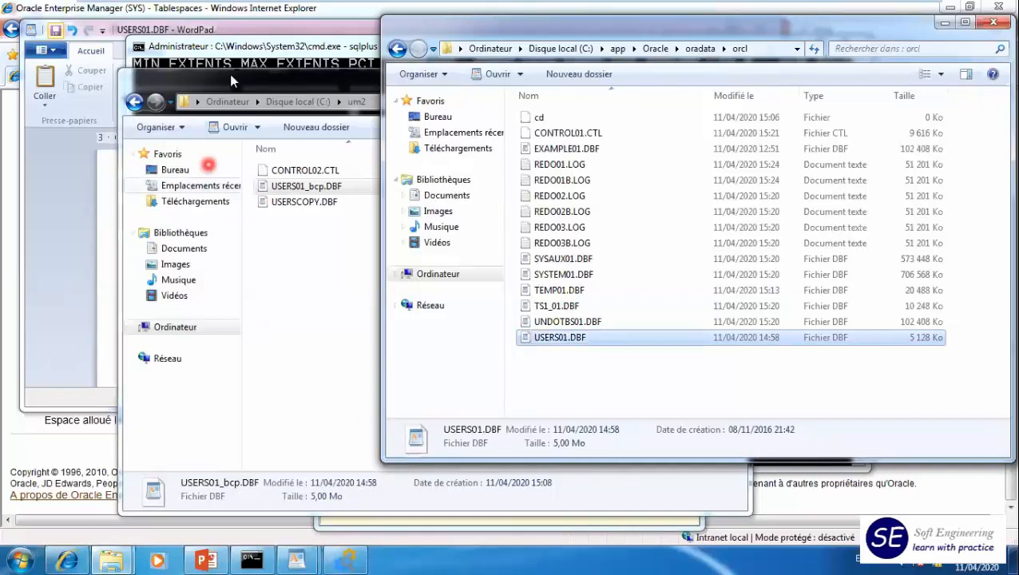
# - In SQL*Plus, run recover datafile 'C:\APP\ORACLE\ORADATA\ORCL\USERS01.DBF'; and apply the archived logs with auto
pyautogui.click(228, 46)
pyautogui.click(268, 321)
pyautogui.press('Up')
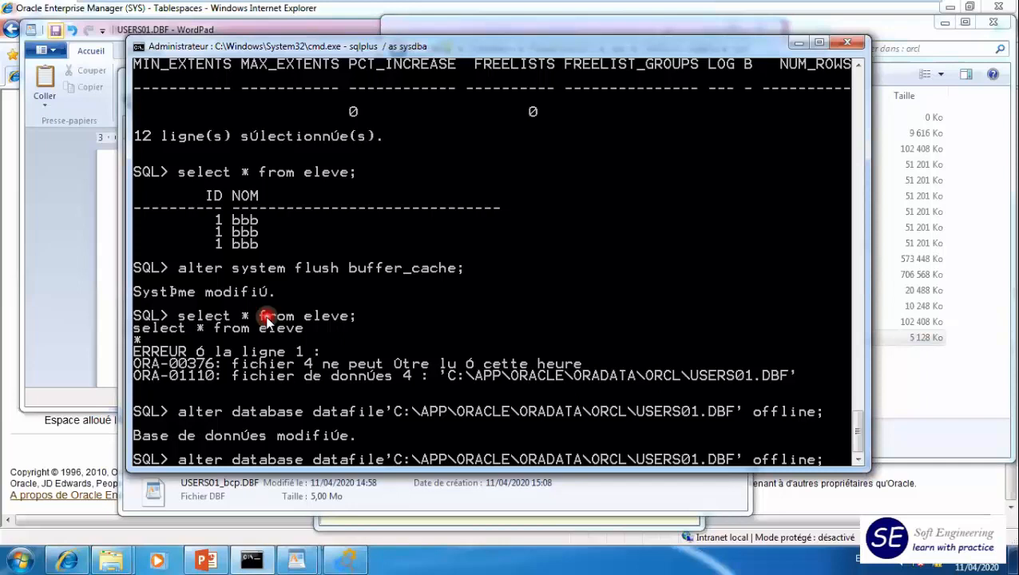
pyautogui.press('BackSpace')
pyautogui.press('BackSpace')
pyautogui.press('BackSpace')
pyautogui.press('BackSpace')
pyautogui.press('BackSpace')
pyautogui.press('BackSpace')
pyautogui.press('BackSpace')
pyautogui.press('BackSpace')
pyautogui.press('BackSpace')
pyautogui.press('Left')
pyautogui.press('Left')
pyautogui.press('Left')
pyautogui.press('Left')
pyautogui.press('Left')
pyautogui.press('Left')
pyautogui.press('Left')
pyautogui.press('Left')
pyautogui.press('Left')
pyautogui.press('Left')
pyautogui.press('Left')
pyautogui.press('Left')
pyautogui.press('Left')
pyautogui.press('Left')
pyautogui.press('Left')
pyautogui.press('Left')
pyautogui.press('Left')
pyautogui.press('Left')
pyautogui.press('Left')
pyautogui.press('Left')
pyautogui.press('Left')
pyautogui.press('Left')
pyautogui.press('Left')
pyautogui.press('Left')
pyautogui.press('Left')
pyautogui.press('Left')
pyautogui.press('Left')
pyautogui.press('Left')
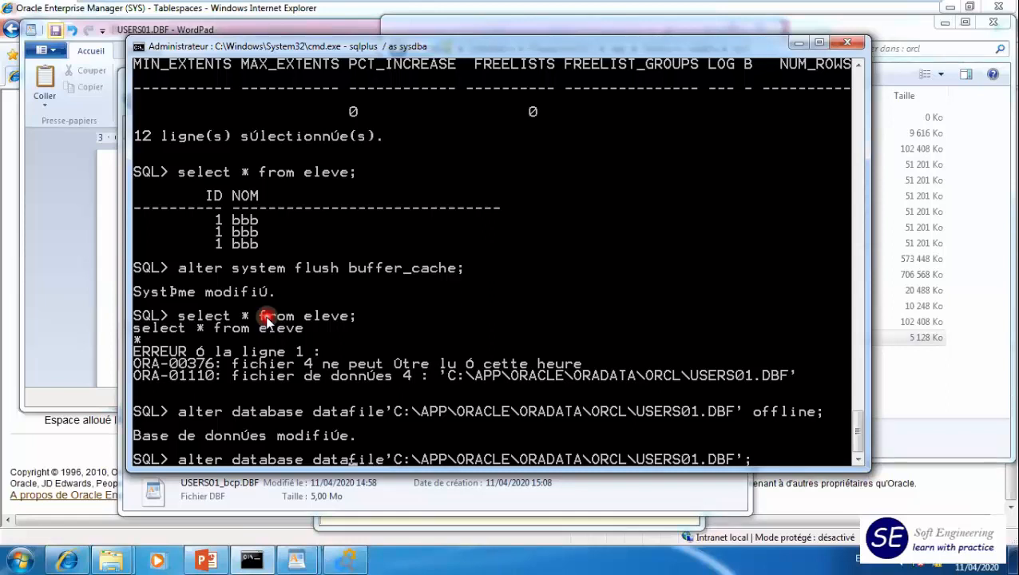
pyautogui.press('Delete')
pyautogui.press('BackSpace')
pyautogui.press('BackSpace')
pyautogui.press('BackSpace')
pyautogui.press('BackSpace')
pyautogui.press('BackSpace')
pyautogui.press('BackSpace')
pyautogui.press('BackSpace')
pyautogui.press('BackSpace')
pyautogui.press('BackSpace')
pyautogui.press('BackSpace')
pyautogui.press('BackSpace')
pyautogui.press('BackSpace')
pyautogui.press('BackSpace')
pyautogui.press('BackSpace')
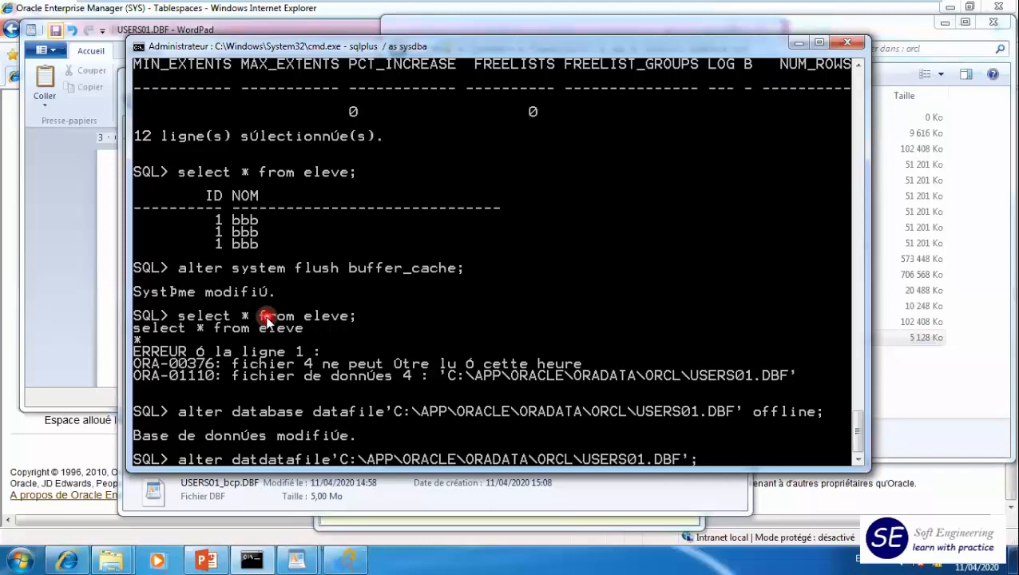
pyautogui.write('recover')
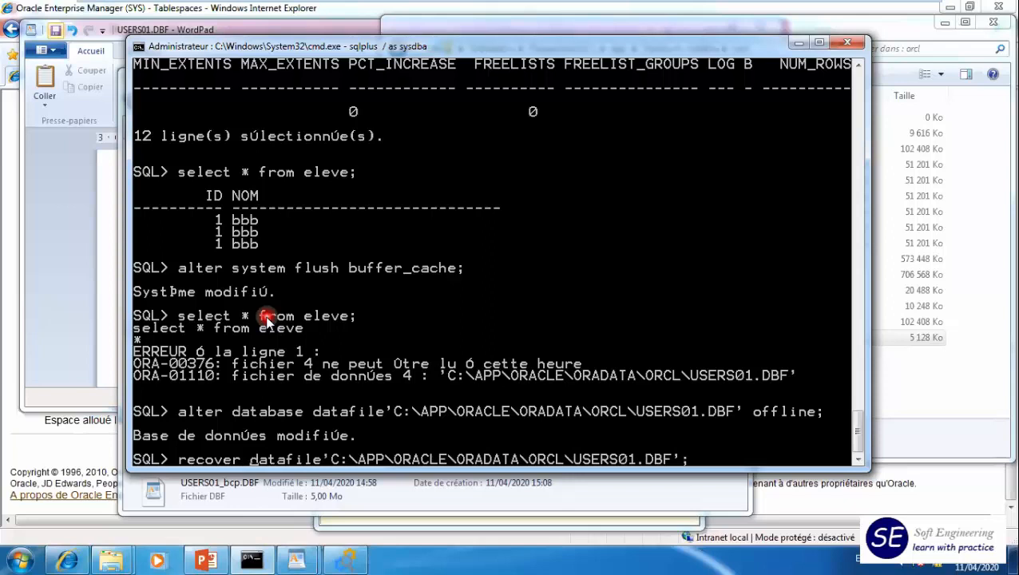
pyautogui.press('Return')
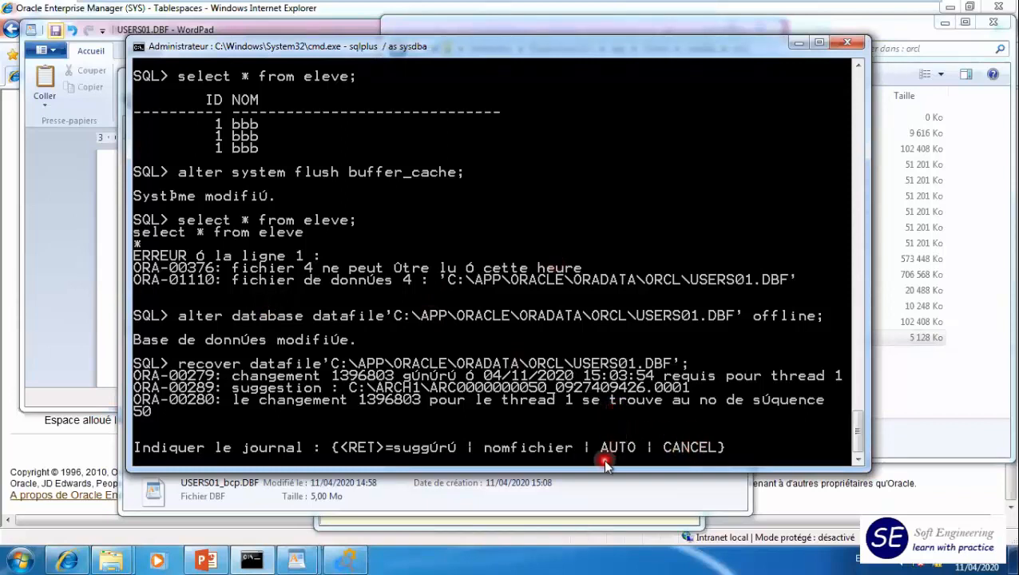
pyautogui.write('auto')
pyautogui.press('Return')
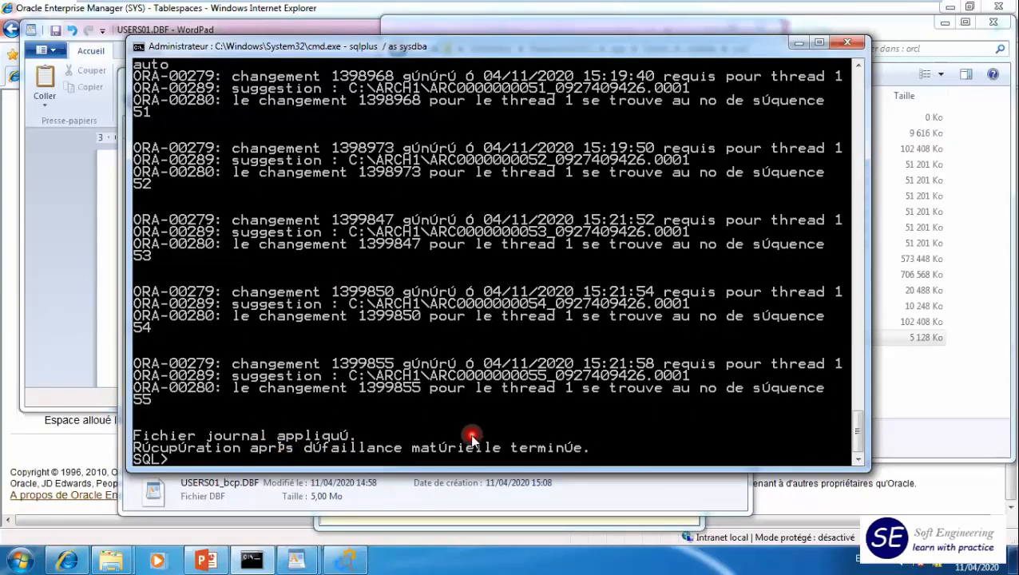
# - Bring the datafile 'C:\APP\ORACLE\ORADATA\ORCL\USERS01.DBF' online by reusing the earlier alter database statement
pyautogui.press('Up')
pyautogui.press('Up')
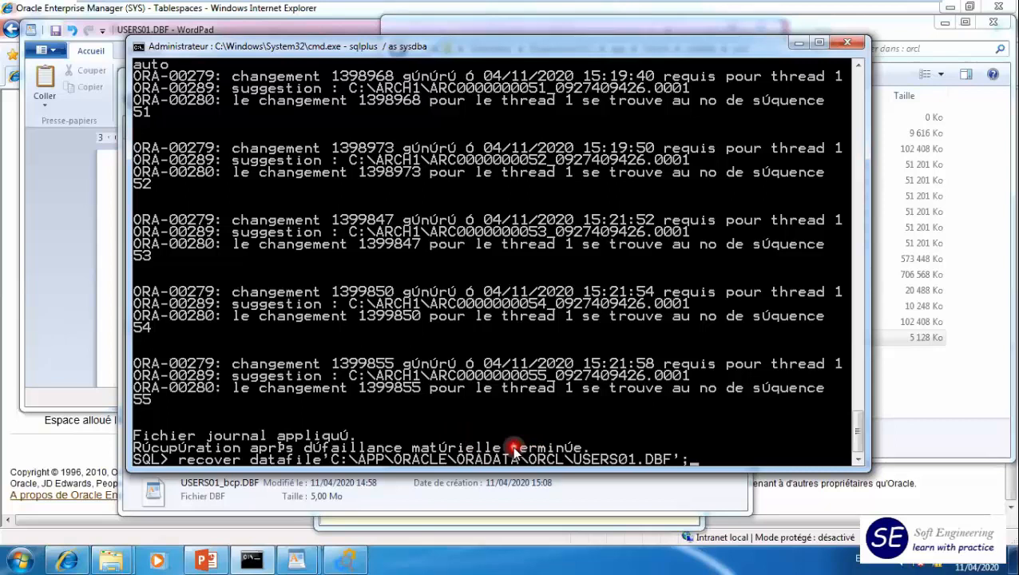
pyautogui.press('Up')
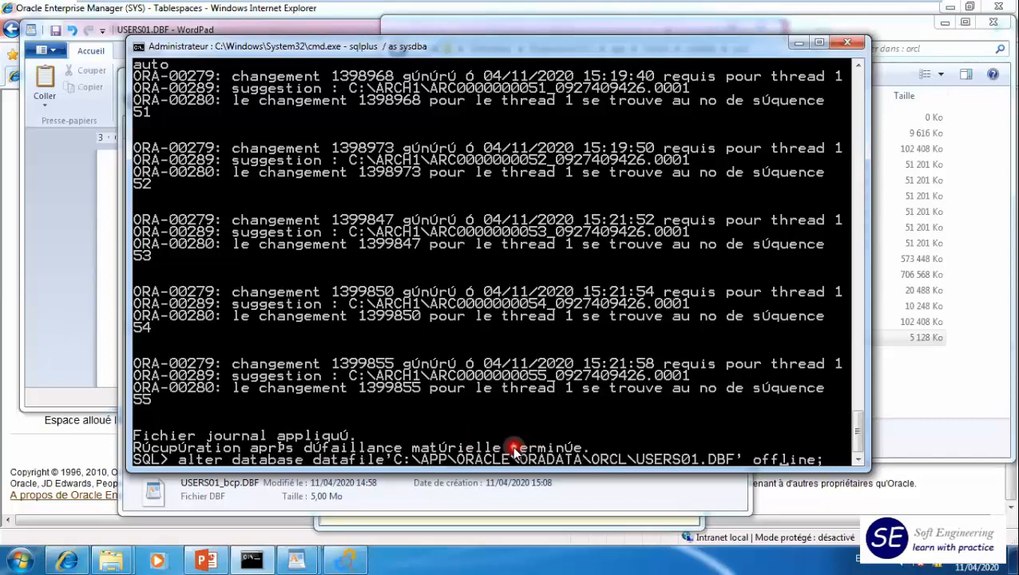
pyautogui.press('Left')
pyautogui.press('Left')
pyautogui.press('Left')
pyautogui.press('Left')
pyautogui.press('Left')
pyautogui.press('BackSpace')
pyautogui.press('BackSpace')
pyautogui.write('n')
pyautogui.press('Return')
# - Rerun select * from eleve to check the table's data after the recovery
pyautogui.press('Up')
pyautogui.press('Up')
pyautogui.press('Up')
pyautogui.press('Up')
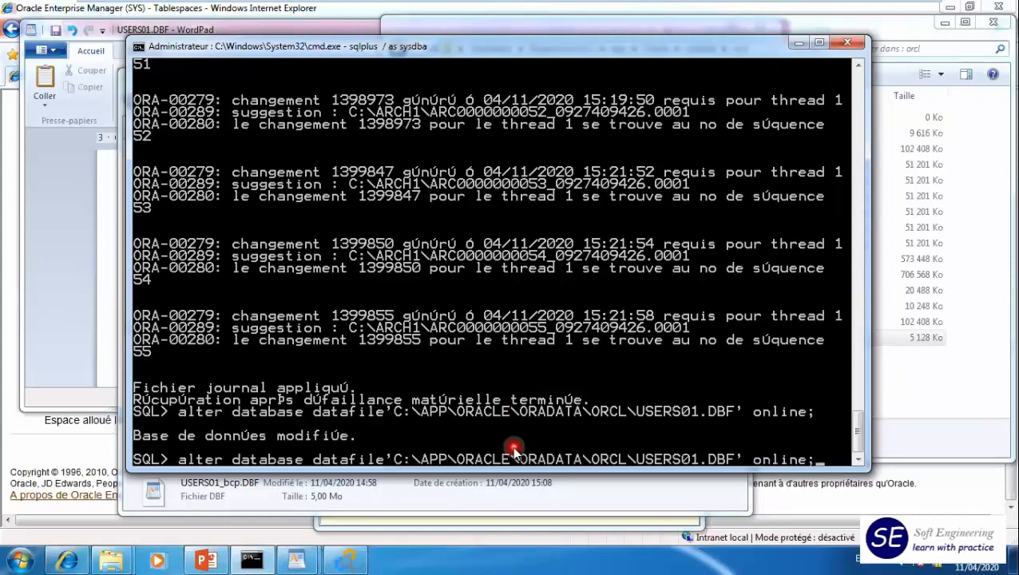
pyautogui.press('Up')
pyautogui.press('Down')
pyautogui.press('Return')
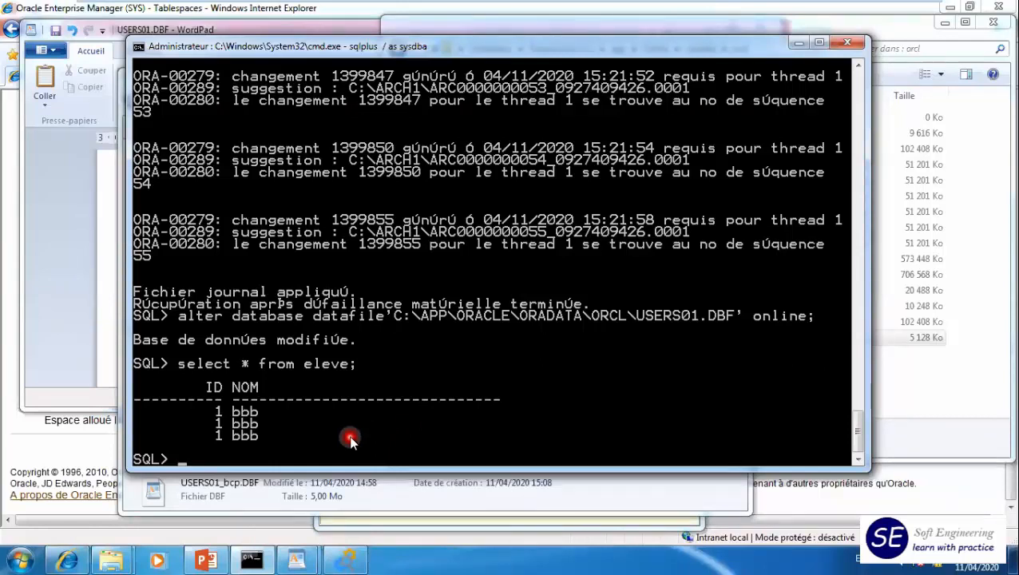
# - Stop the database with shutdown immediate
pyautogui.write('shutdown immediate')
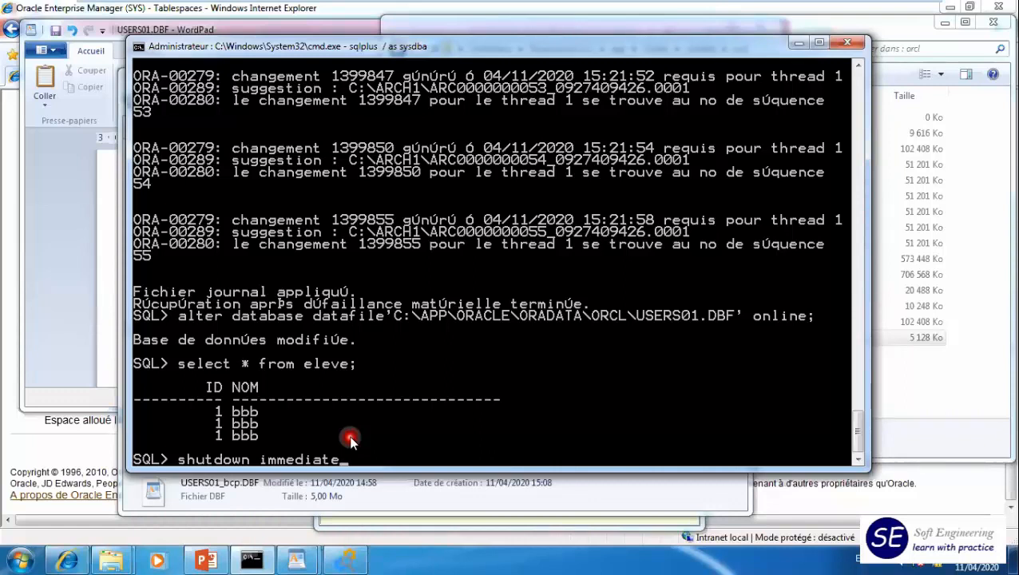
pyautogui.press('Return')
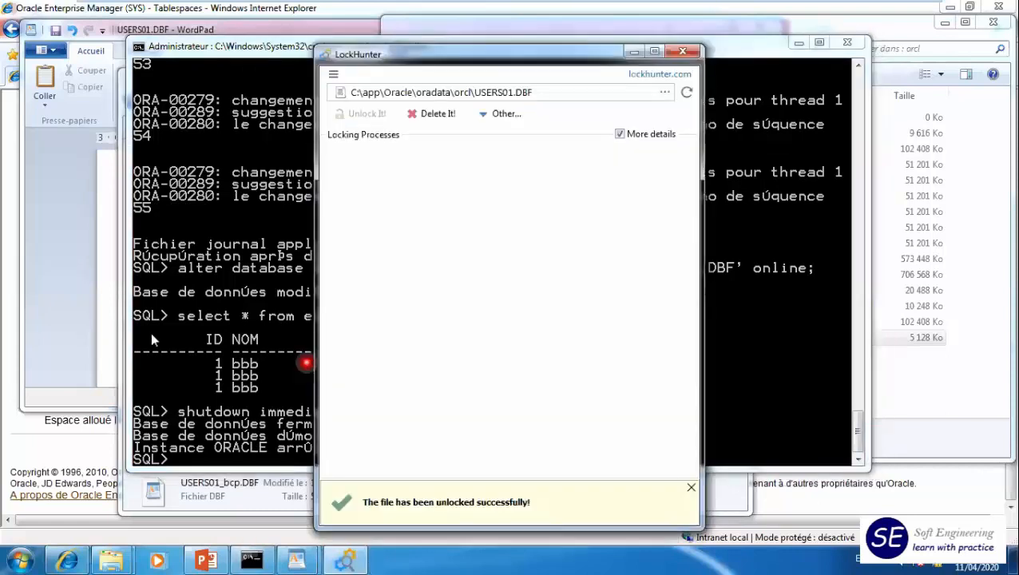
# - Delete SYSTEM01.DBF and SYSAUX01.DBF together from the orcl folder to simulate losing the system datafiles
pyautogui.moveTo(120, 555)
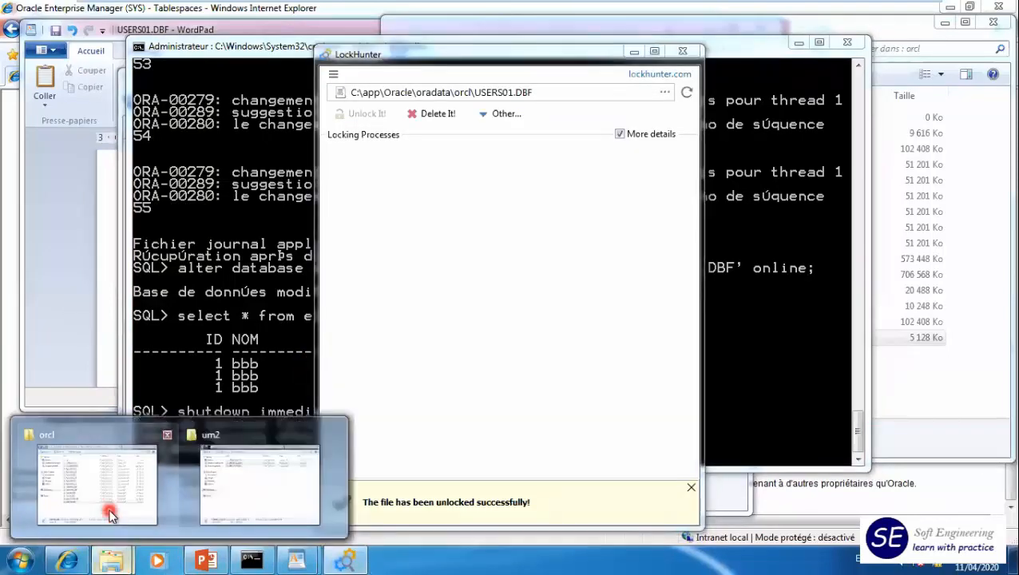
pyautogui.click(116, 501)
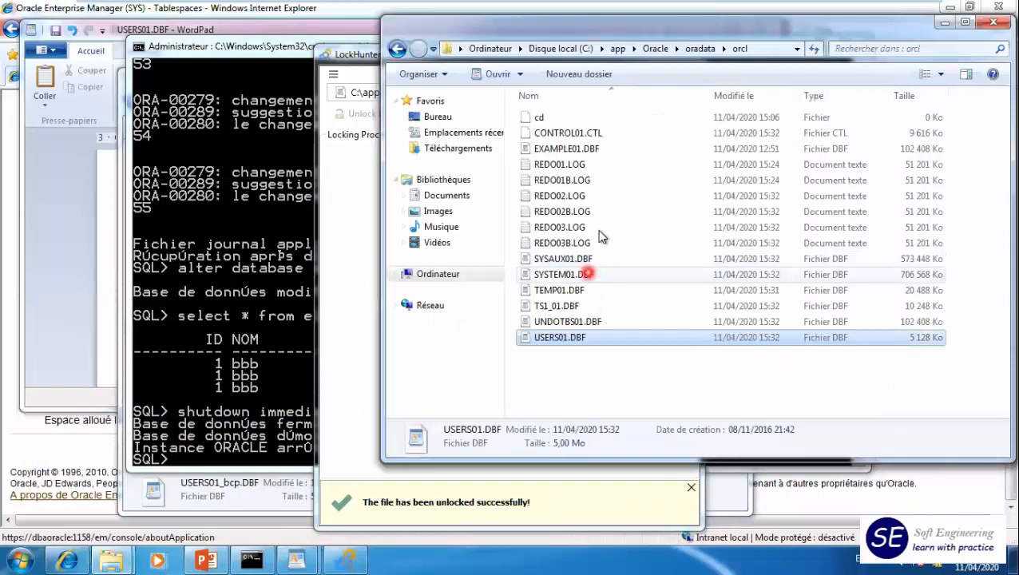
pyautogui.click(563, 275)
pyautogui.keyDown('ctrl'); pyautogui.click(562, 259); pyautogui.keyUp('ctrl')
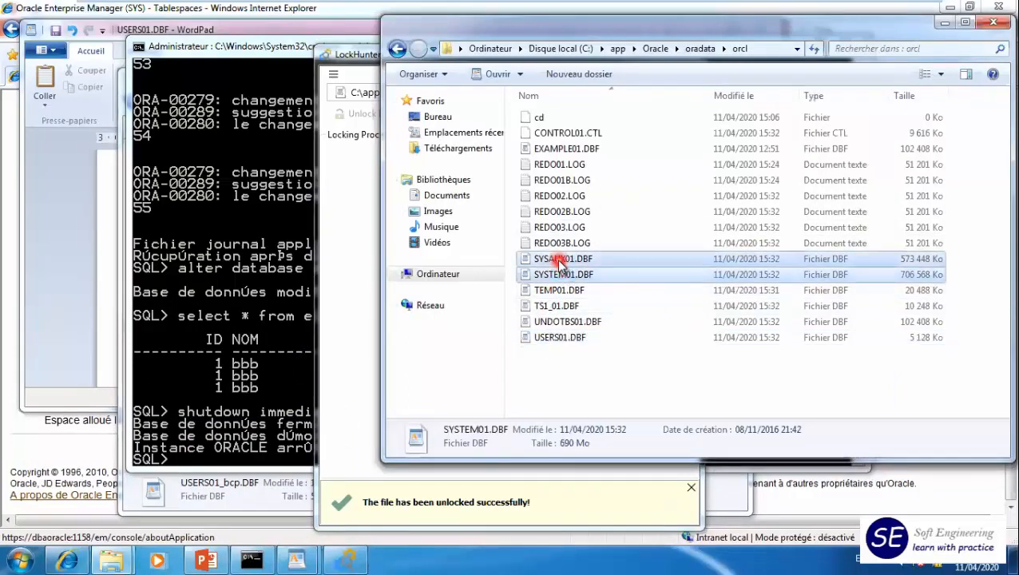
pyautogui.press('Delete')
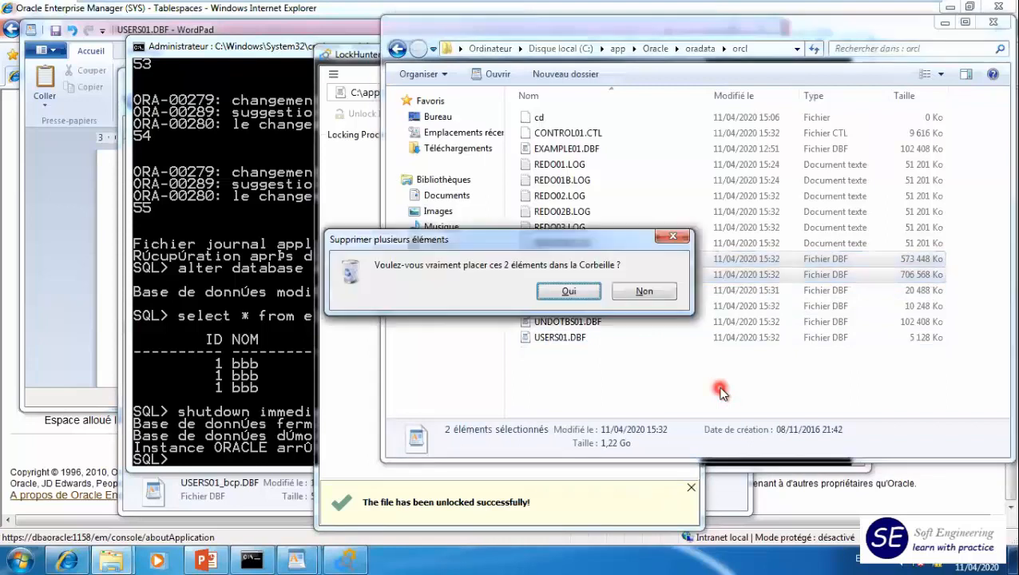
pyautogui.press('Return')
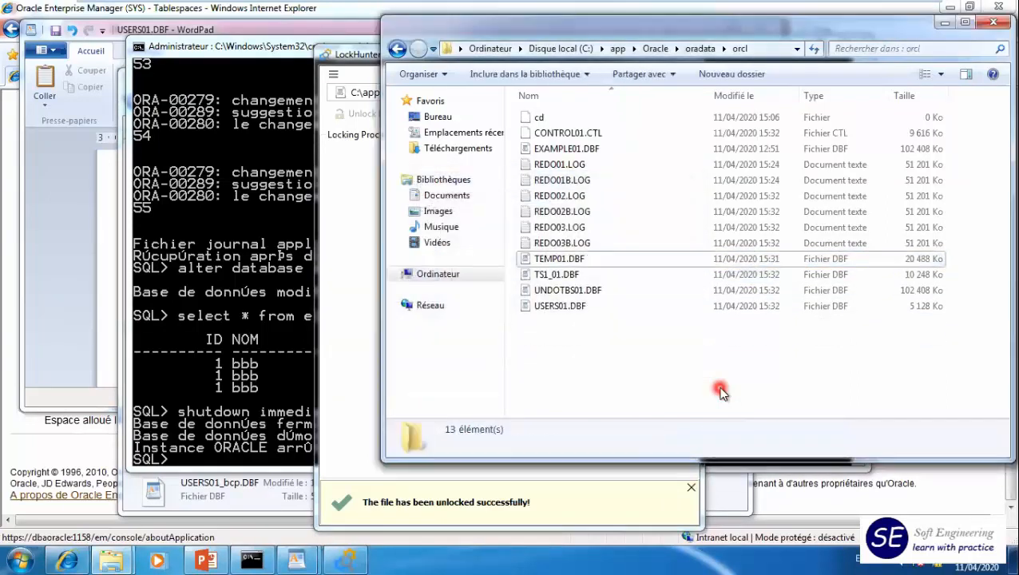
# - Run startup in SQL*Plus and highlight the SYSTEM01 file name in the resulting output
pyautogui.click(223, 457)
pyautogui.write('sta')
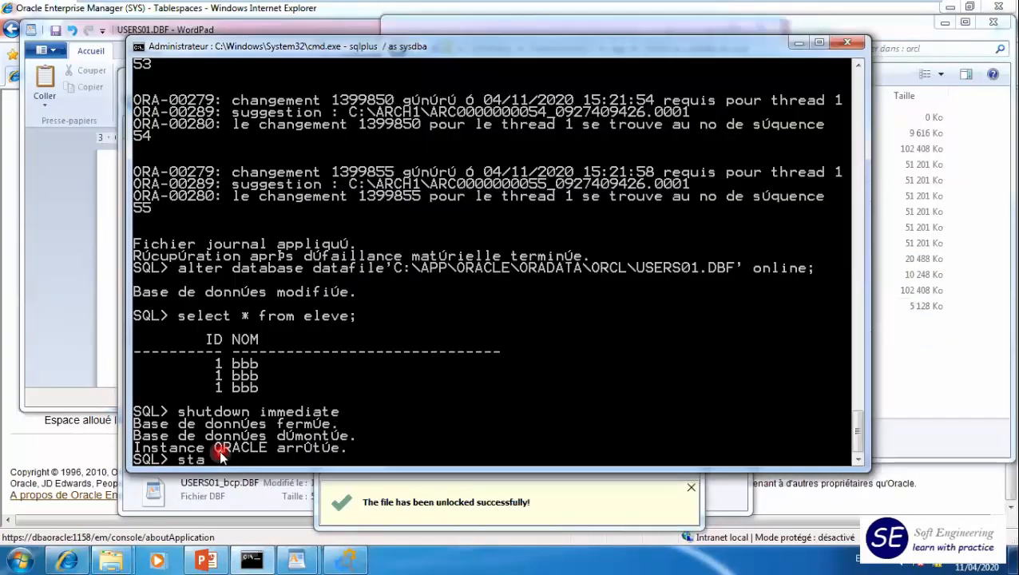
pyautogui.write('rtup')
pyautogui.press('Return')
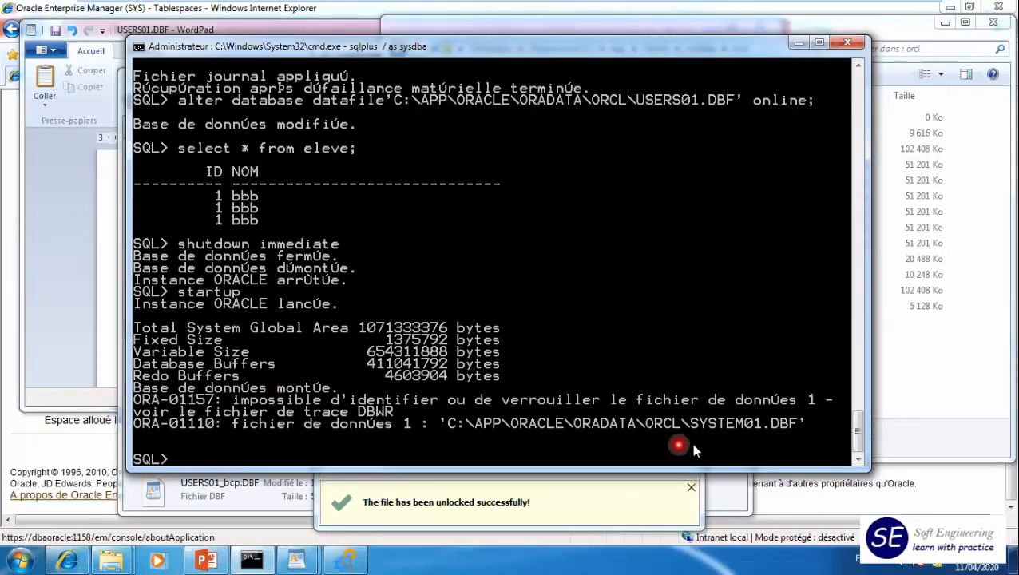
pyautogui.moveTo(691, 423); pyautogui.dragTo(760, 424)
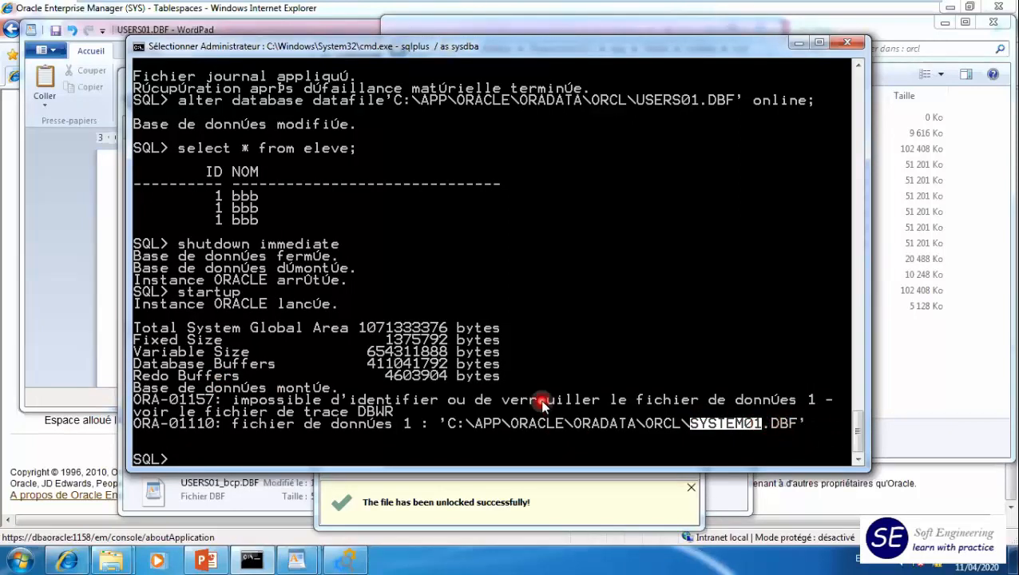
# - Check the instance state with select status from v$instance;
pyautogui.write('selec')
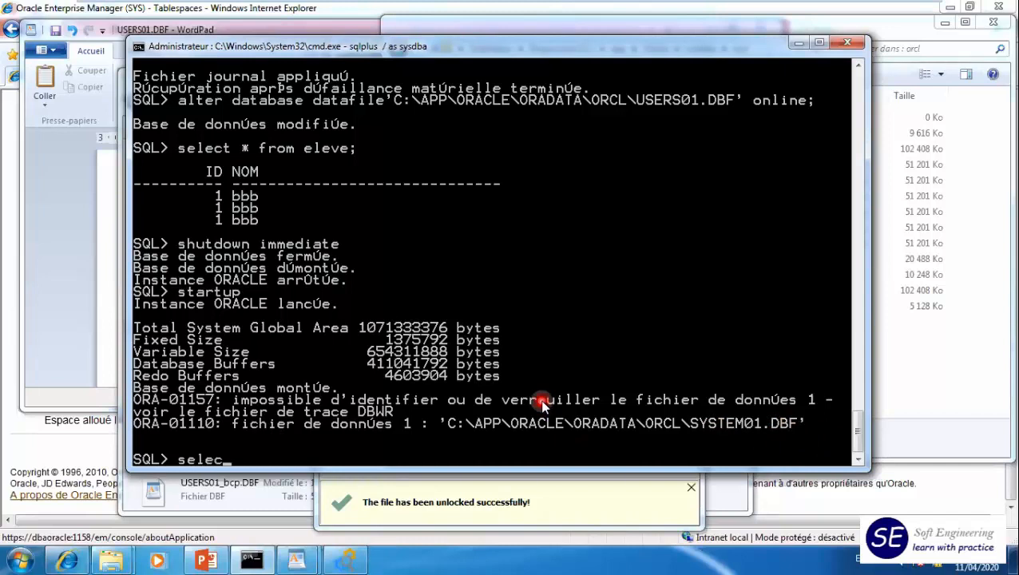
pyautogui.write('t status from')
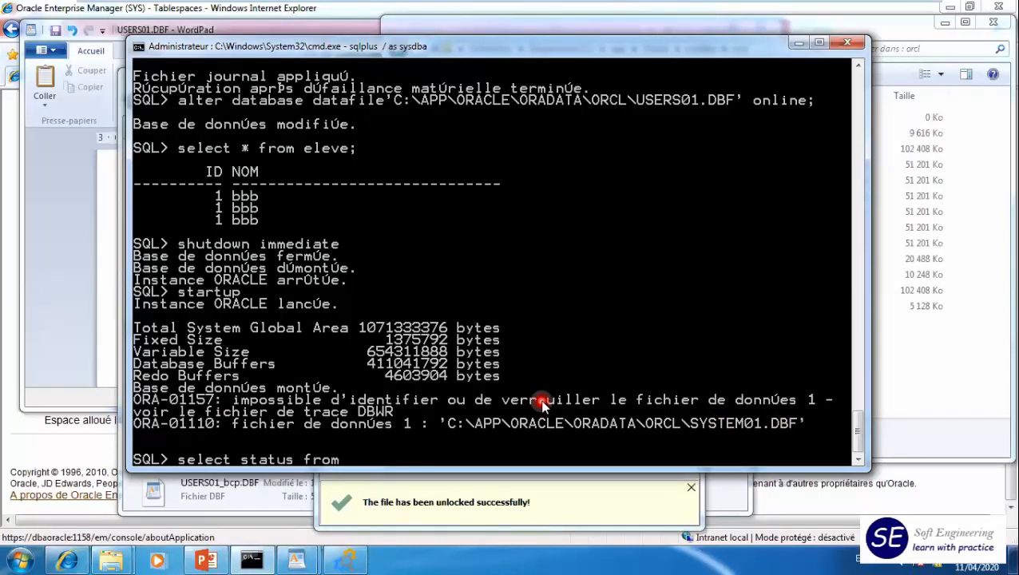
pyautogui.write(' v$instance')
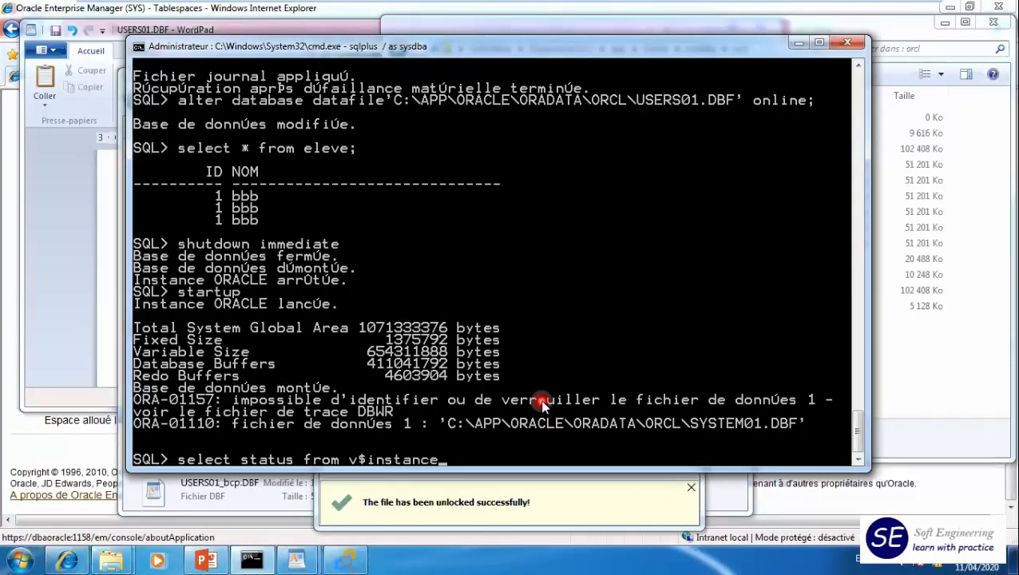
pyautogui.press('Return')
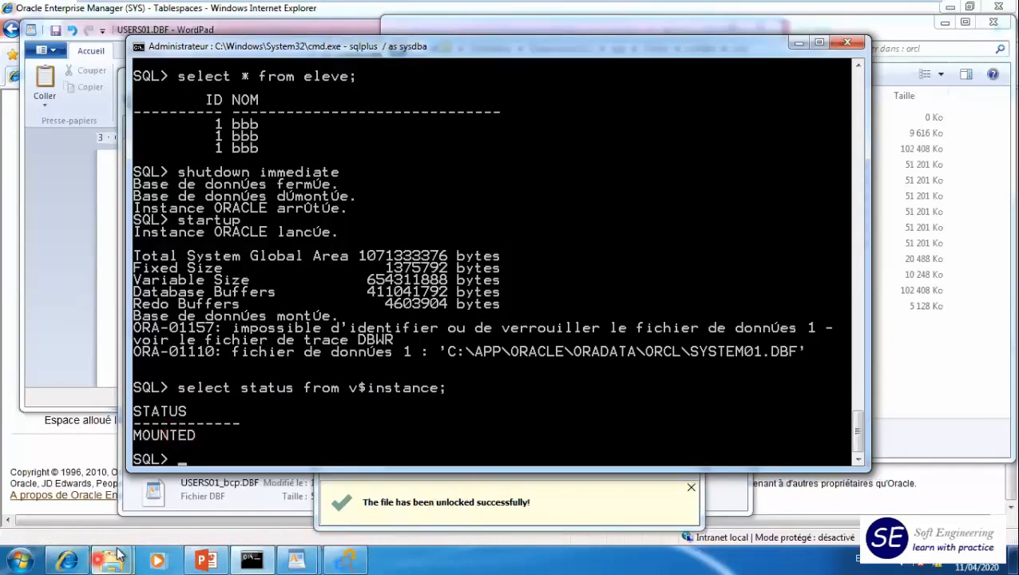
# - Copy SYSAUX01.DBF and SYSTEM01.DBF from the backup folder C:\um1\consistent_full_bcp_orcl
pyautogui.moveTo(118, 552)
pyautogui.click(240, 487)
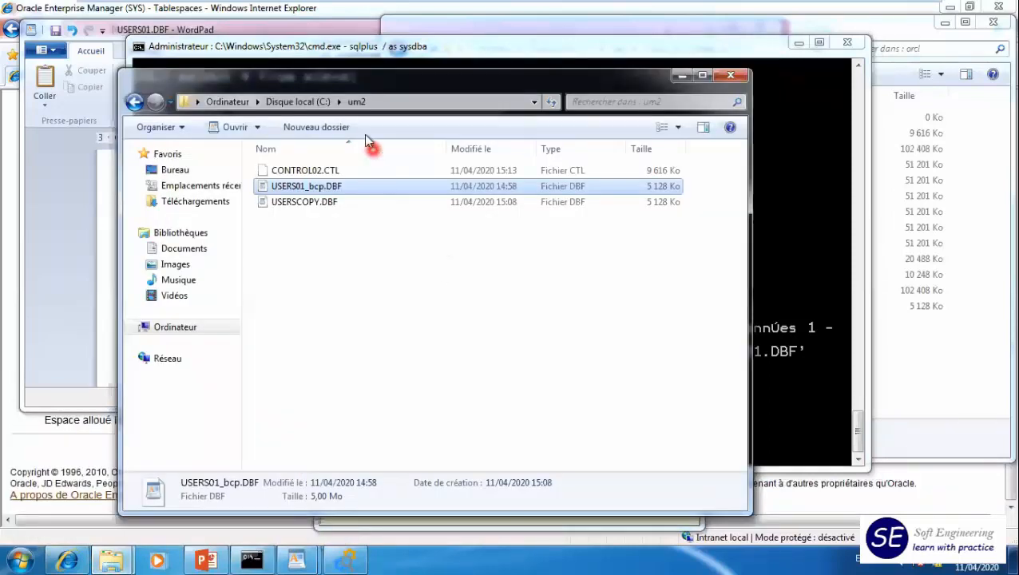
pyautogui.click(276, 102)
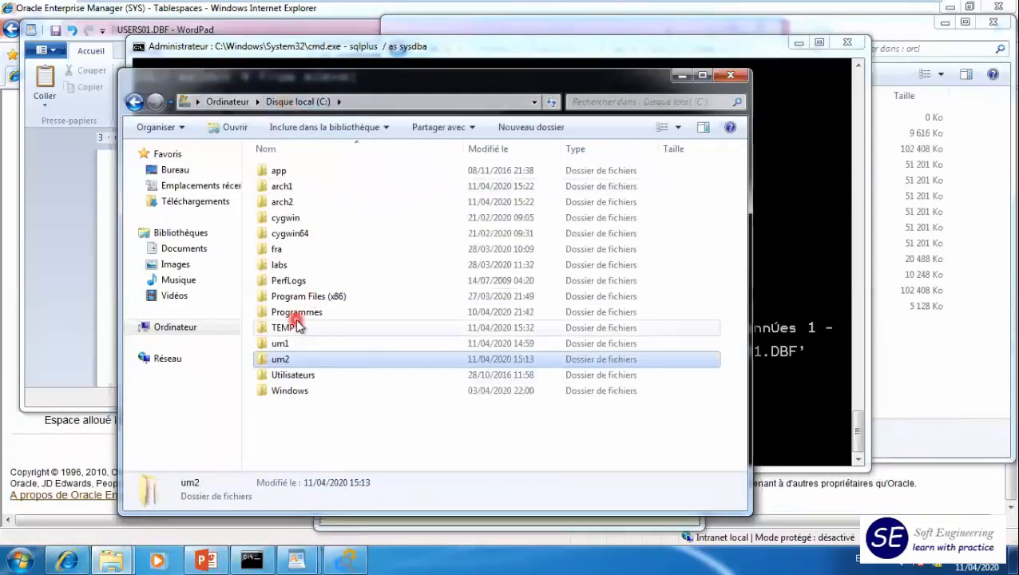
pyautogui.doubleClick(284, 342)
pyautogui.doubleClick(318, 172)
pyautogui.scroll(-2, 330, 429)
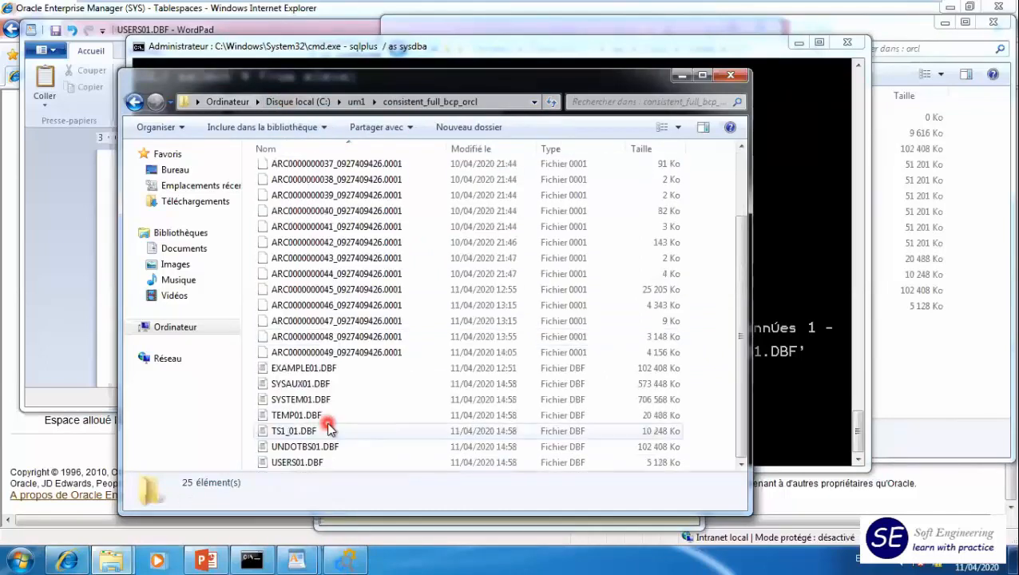
pyautogui.click(303, 386)
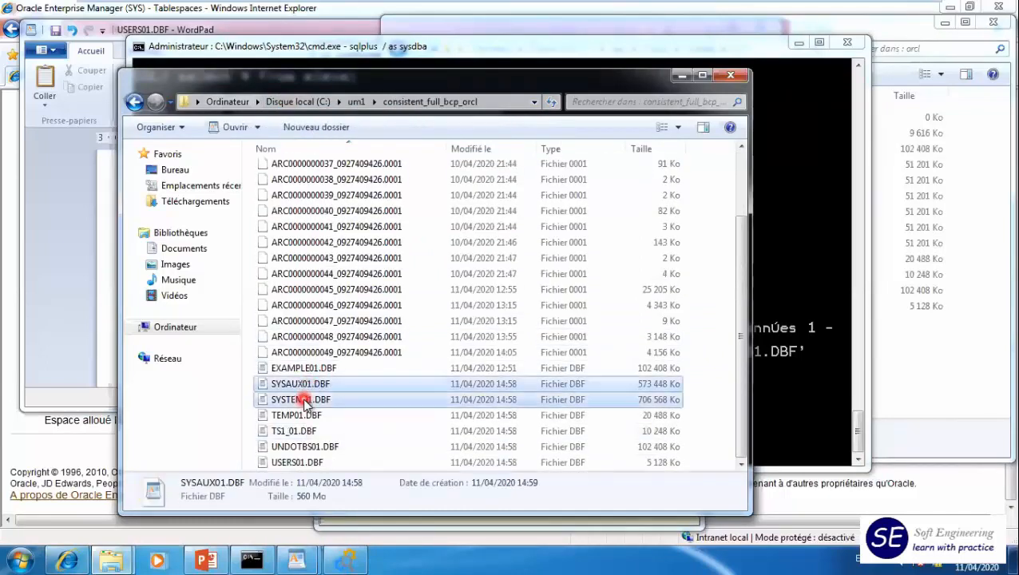
pyautogui.keyDown('shift'); pyautogui.click(305, 402); pyautogui.keyUp('shift')
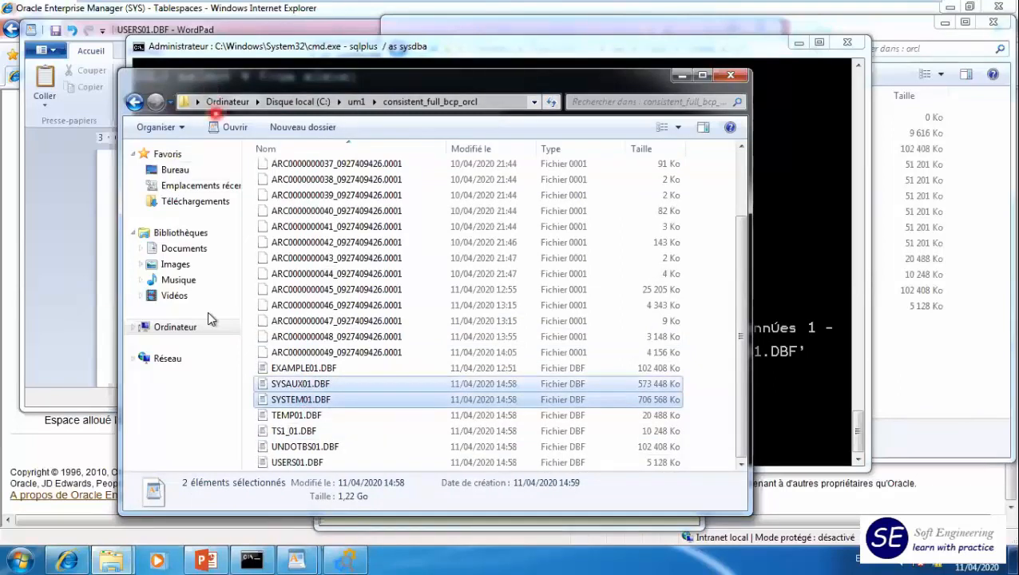
# - Paste the copied SYSAUX01.DBF and SYSTEM01.DBF into the oradata\orcl folder
pyautogui.click(124, 550)
pyautogui.click(172, 467)
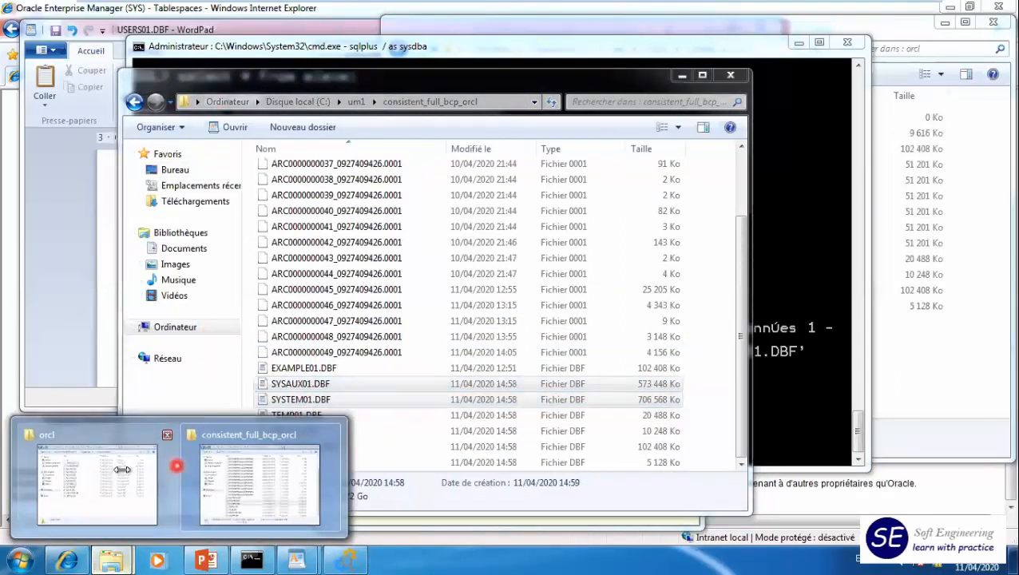
pyautogui.click(559, 373)
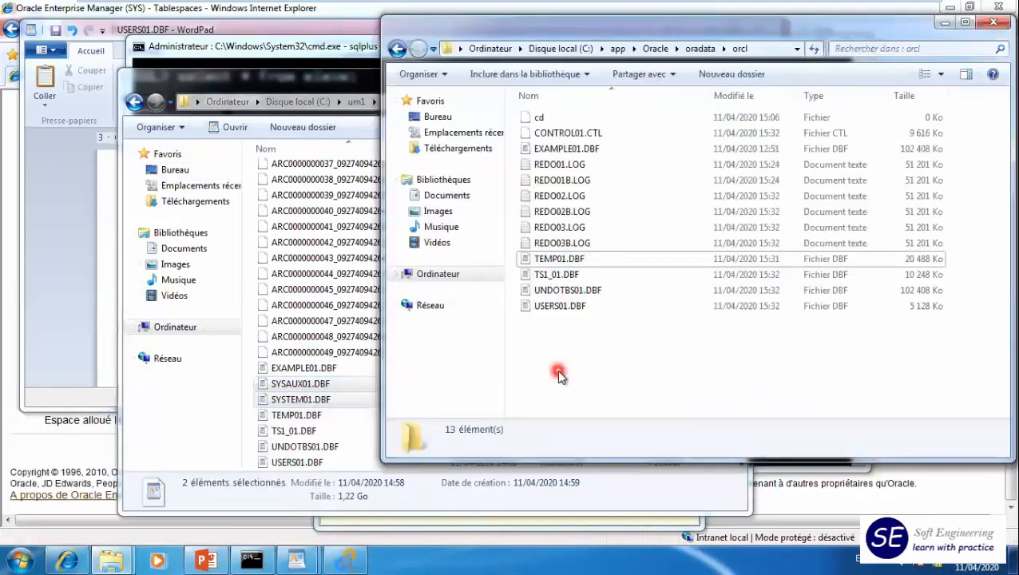
pyautogui.hotkey('ctrl', 'v')
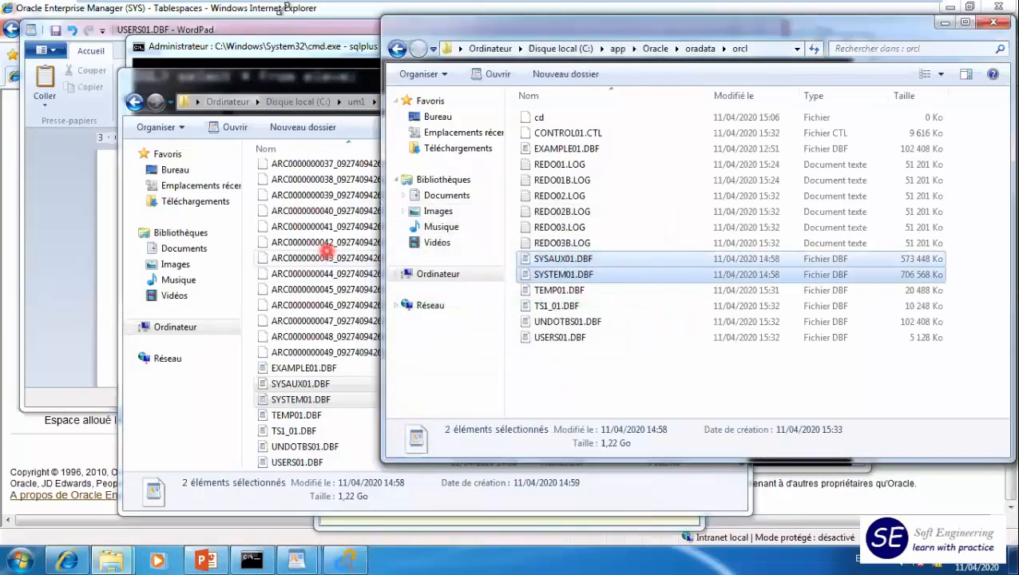
# - Switch to SQL*Plus and run recover database; using auto to apply the suggested archive logs
pyautogui.hotkey('alt', 'Tab')
pyautogui.write('recover database')
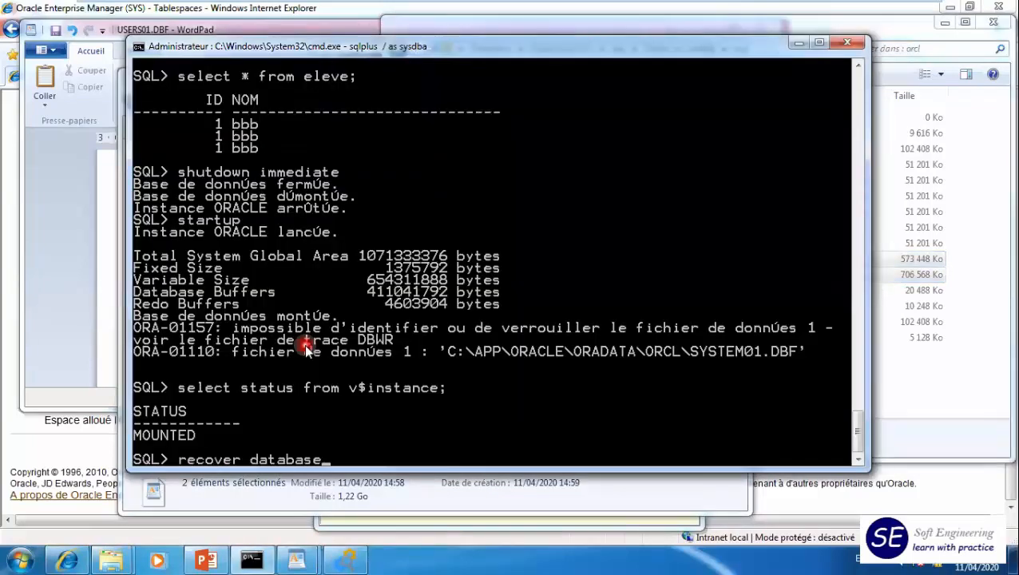
pyautogui.write(';')
pyautogui.press('Return')
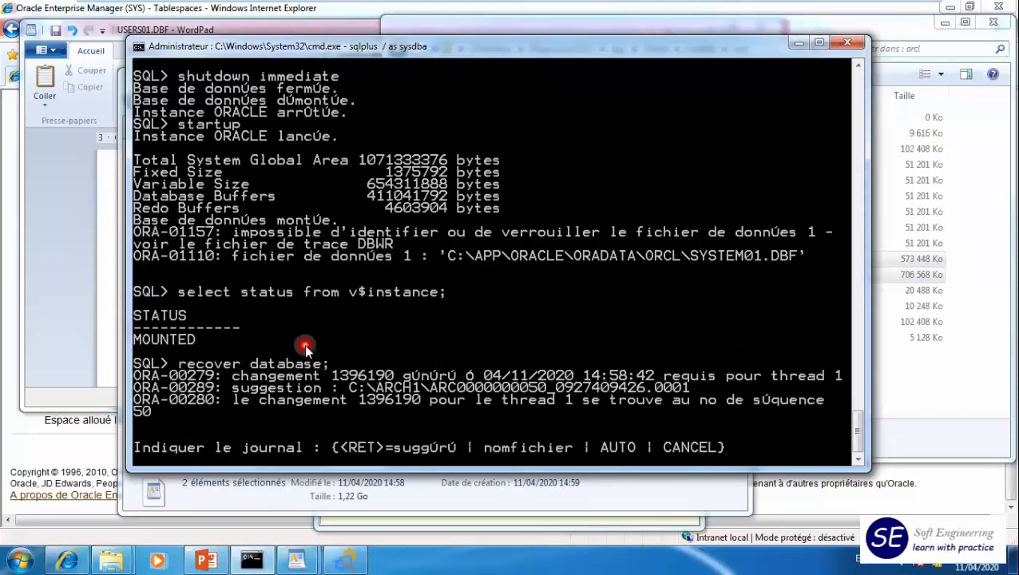
pyautogui.write('auto')
pyautogui.press('Return')
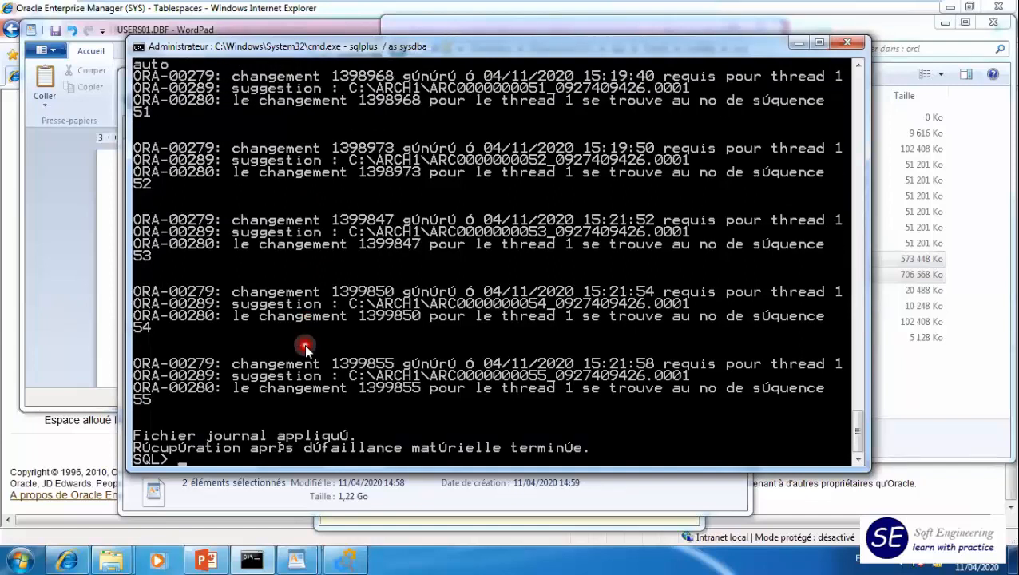
# - Open the database with alter database open; and query the table with select * from eleve;
pyautogui.write('alter database open;')
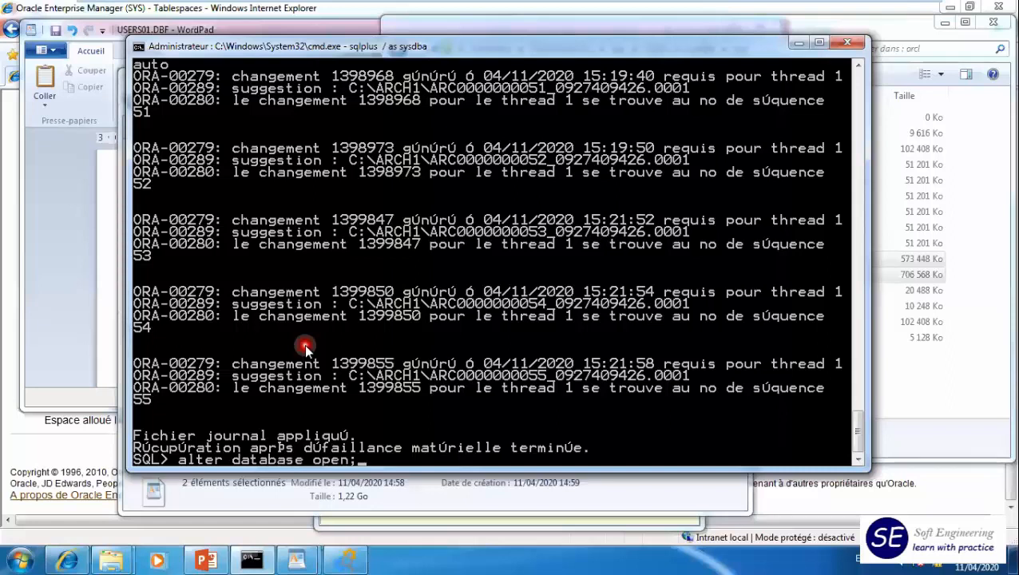
pyautogui.press('Return')
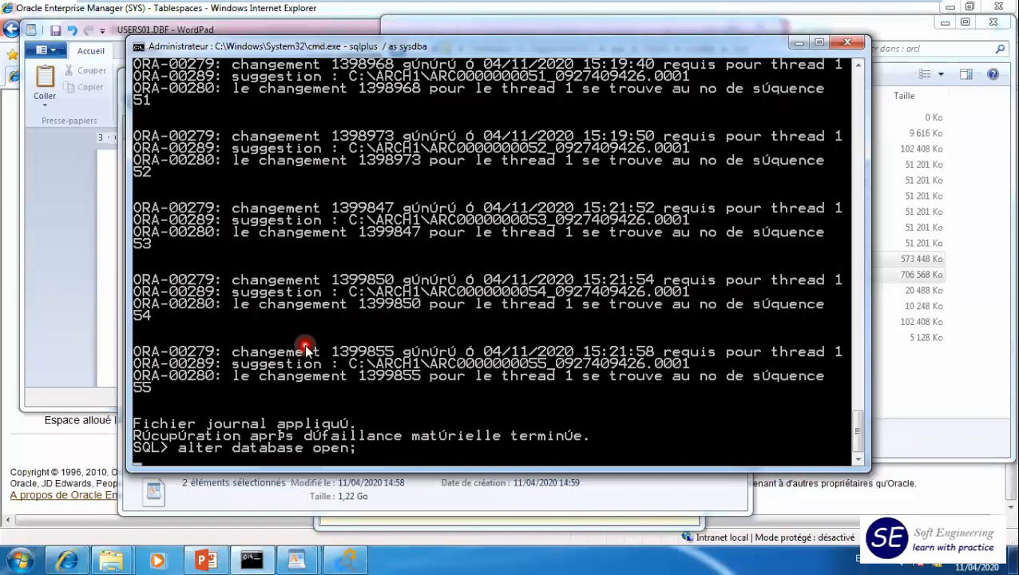
pyautogui.write('select * from eleve;')
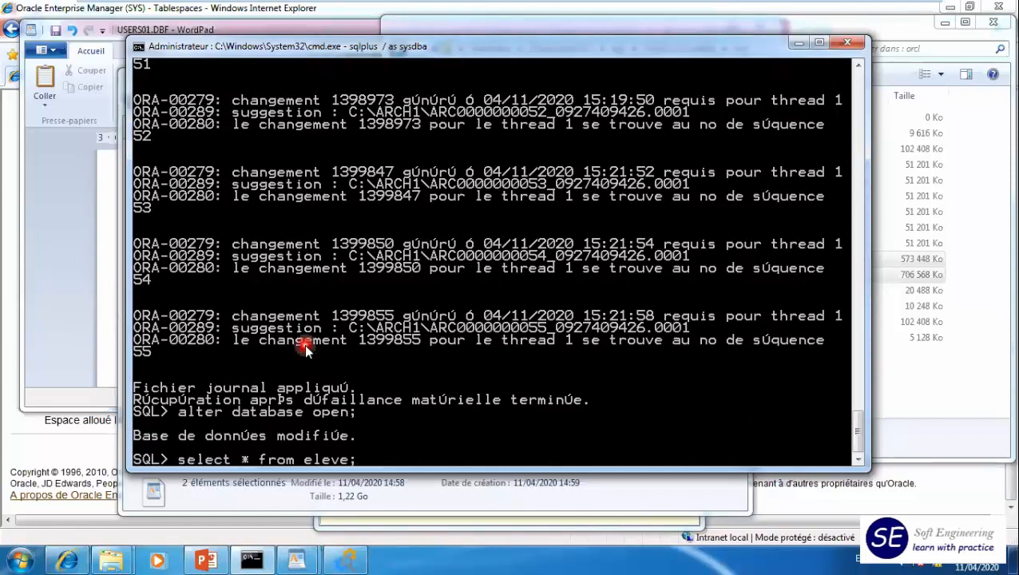
pyautogui.press('Return')
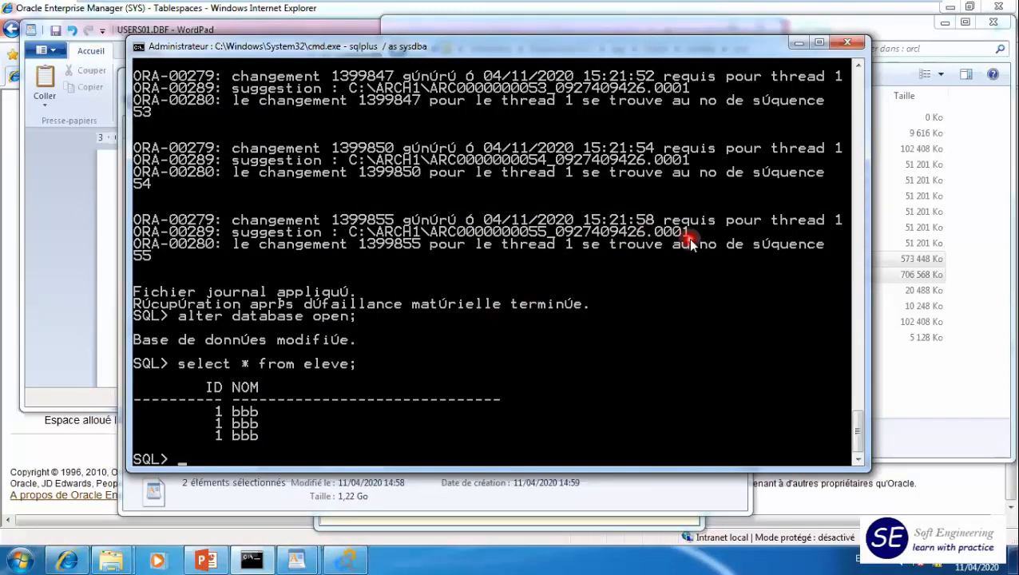
# - Recall the alter database open command at the SQL prompt and extend it to alter database open resetlogs;
pyautogui.click(260, 425)
pyautogui.press('Up')
pyautogui.press('Up')
pyautogui.press('Up')
pyautogui.press('Down')
pyautogui.press('Down')
pyautogui.press('Down')
pyautogui.press('Down')
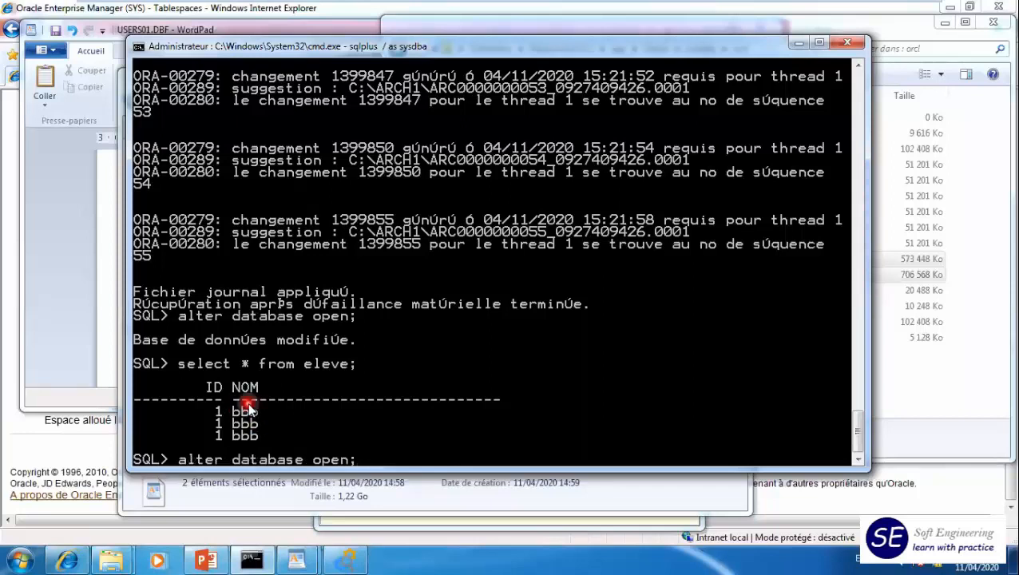
pyautogui.press('Left')
pyautogui.write('resetlogs')
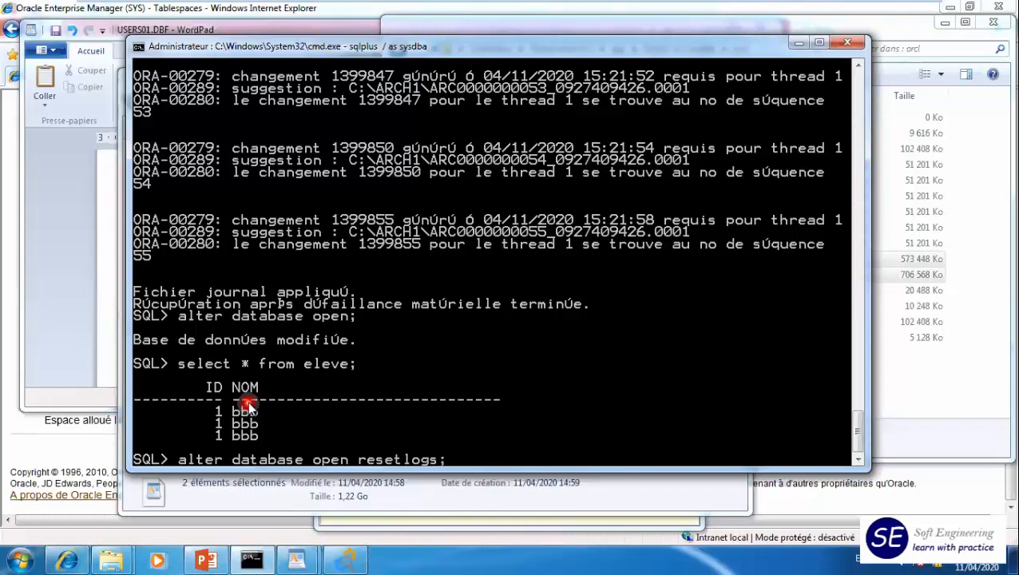